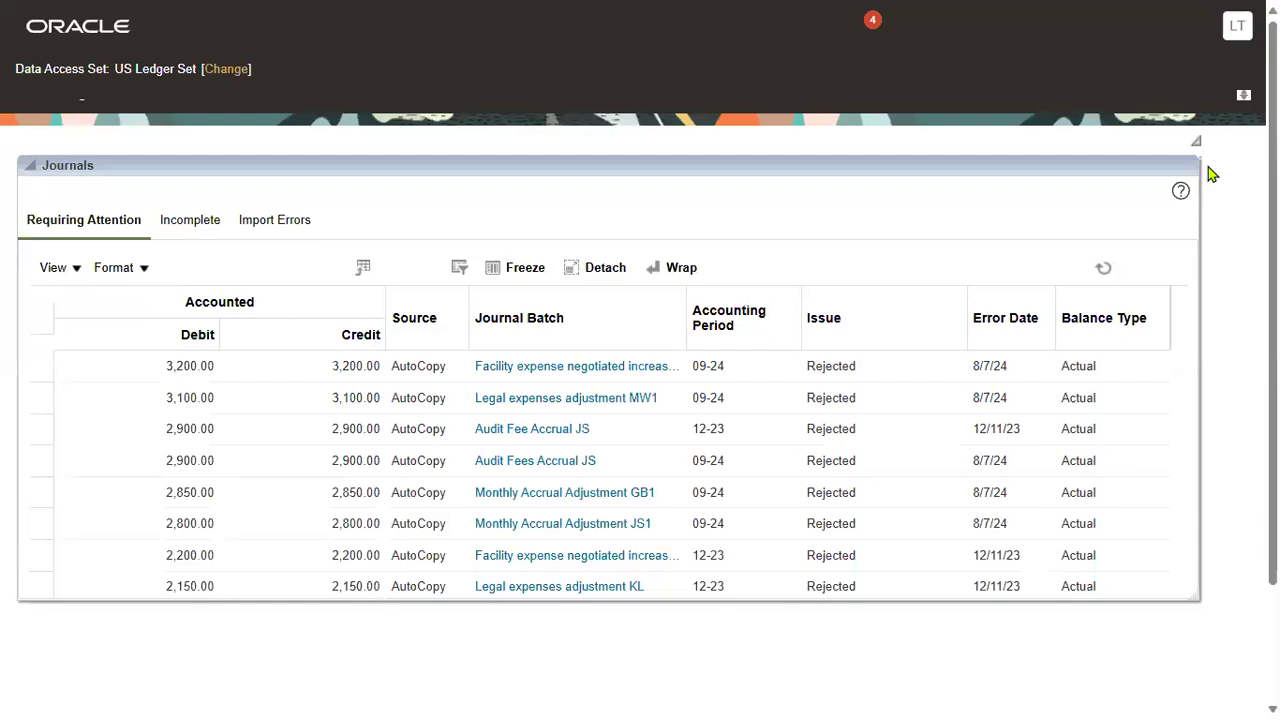
Step: Show the Journals task list and go to the Manage Journals search page
click(1240, 232)
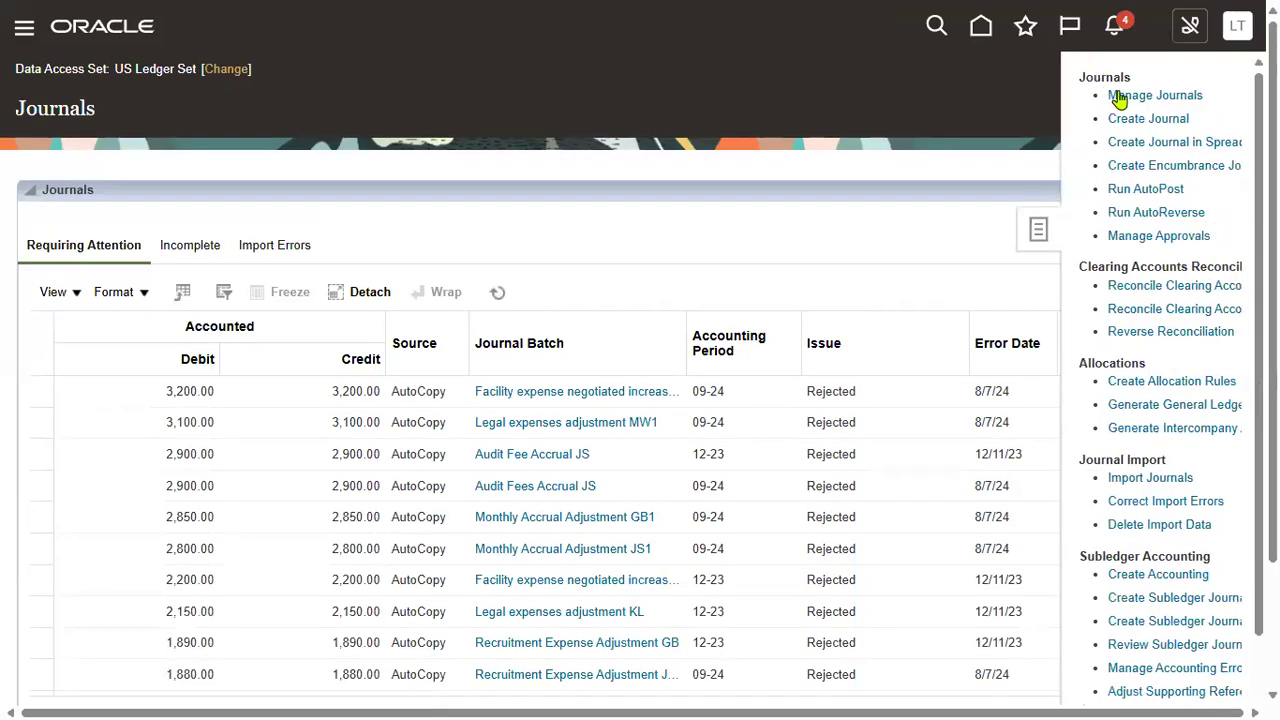
click(1187, 105)
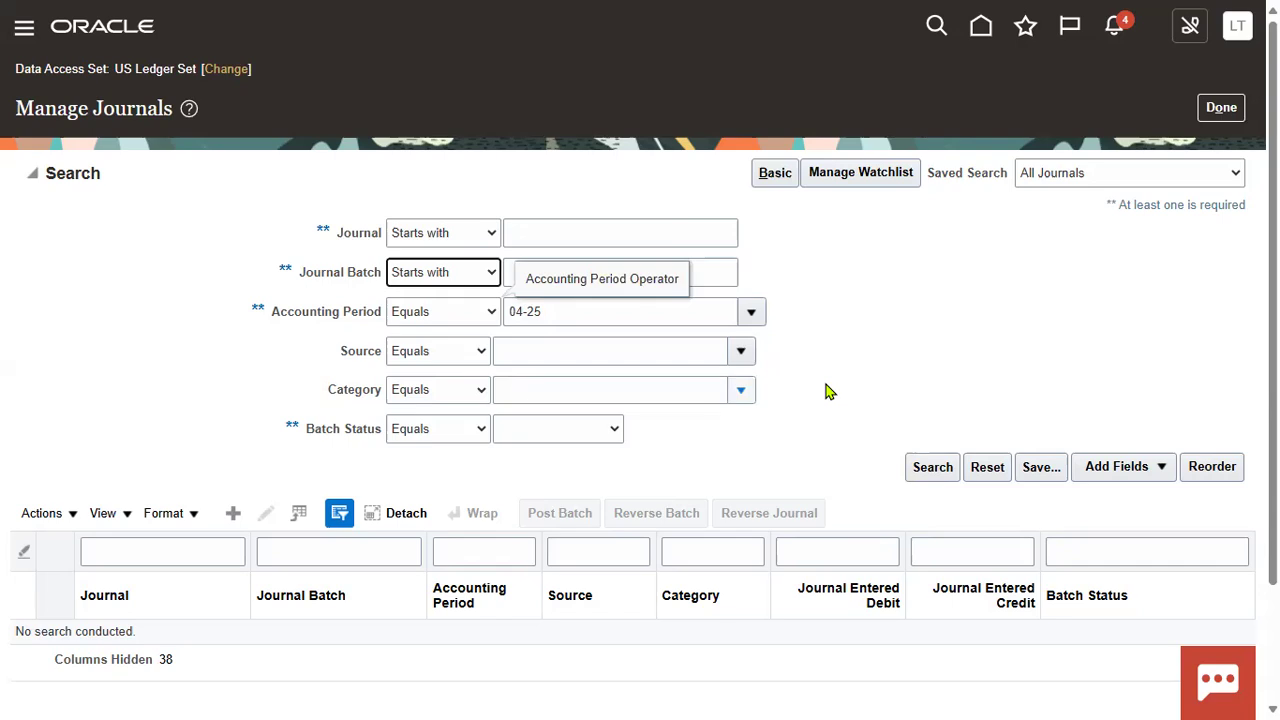
Step: Run the search for period 04-25, leaving the period operator at Equals
click(921, 469)
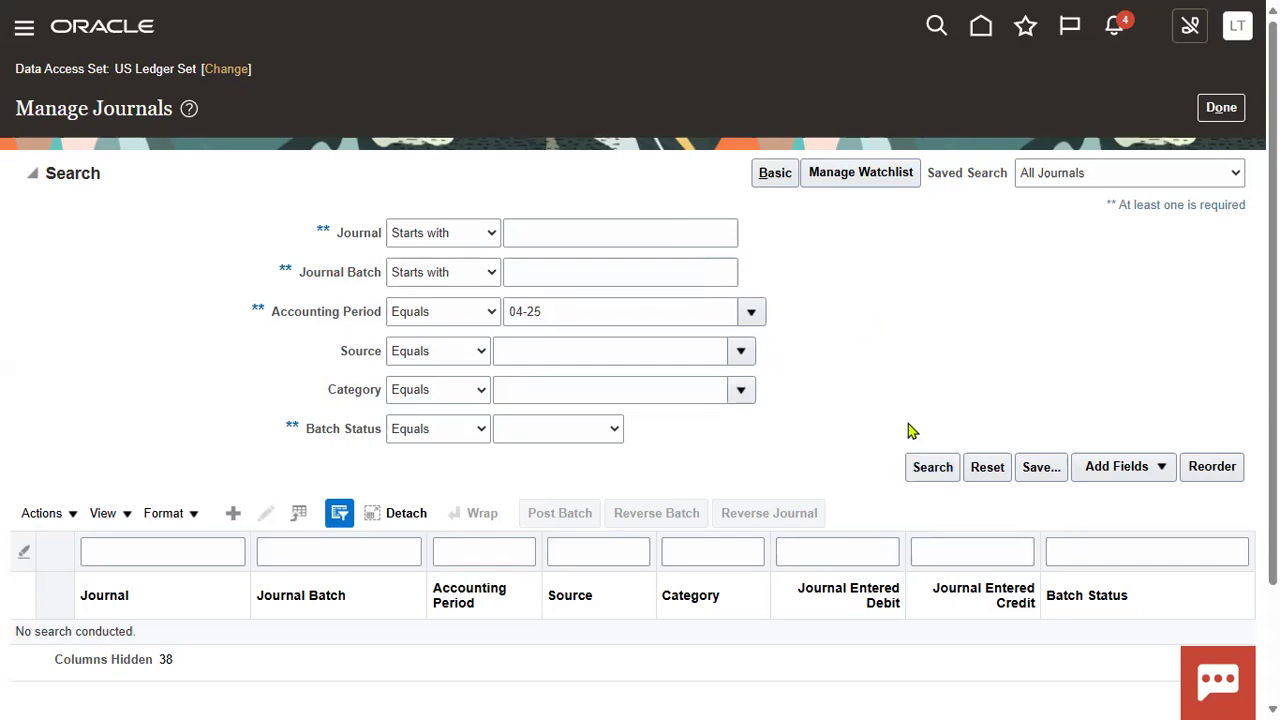
click(923, 474)
click(476, 316)
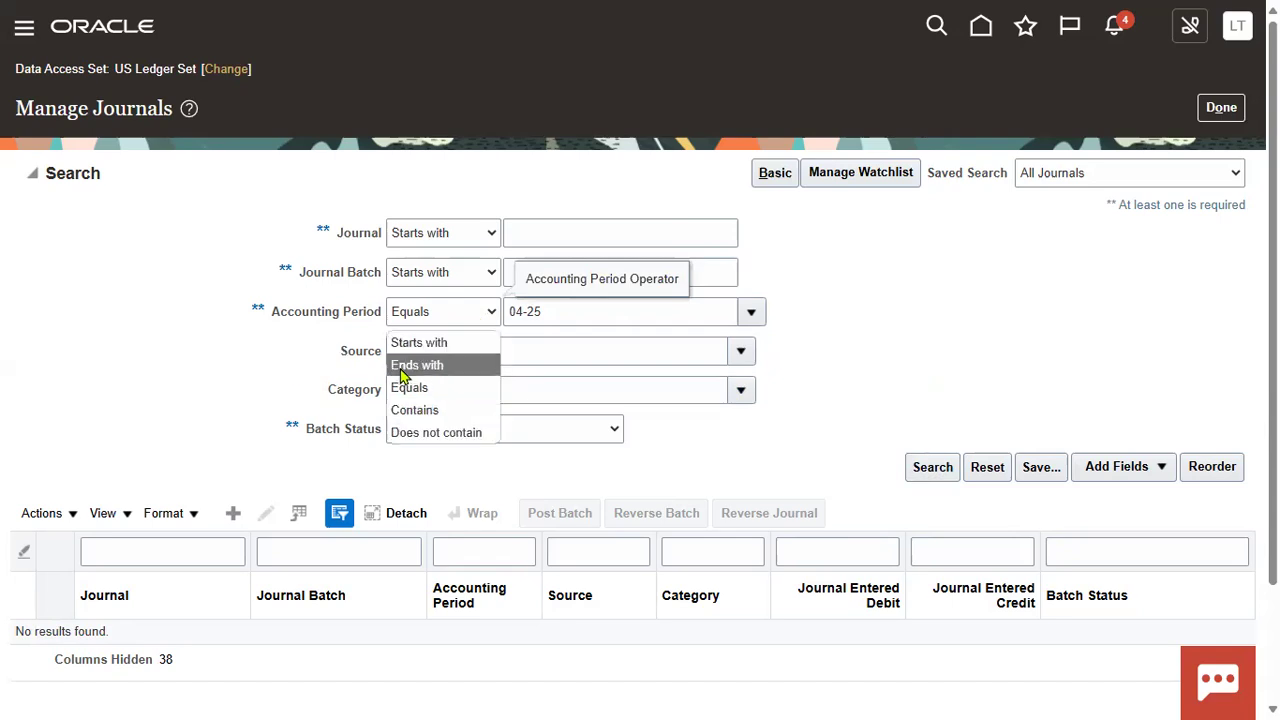
click(490, 355)
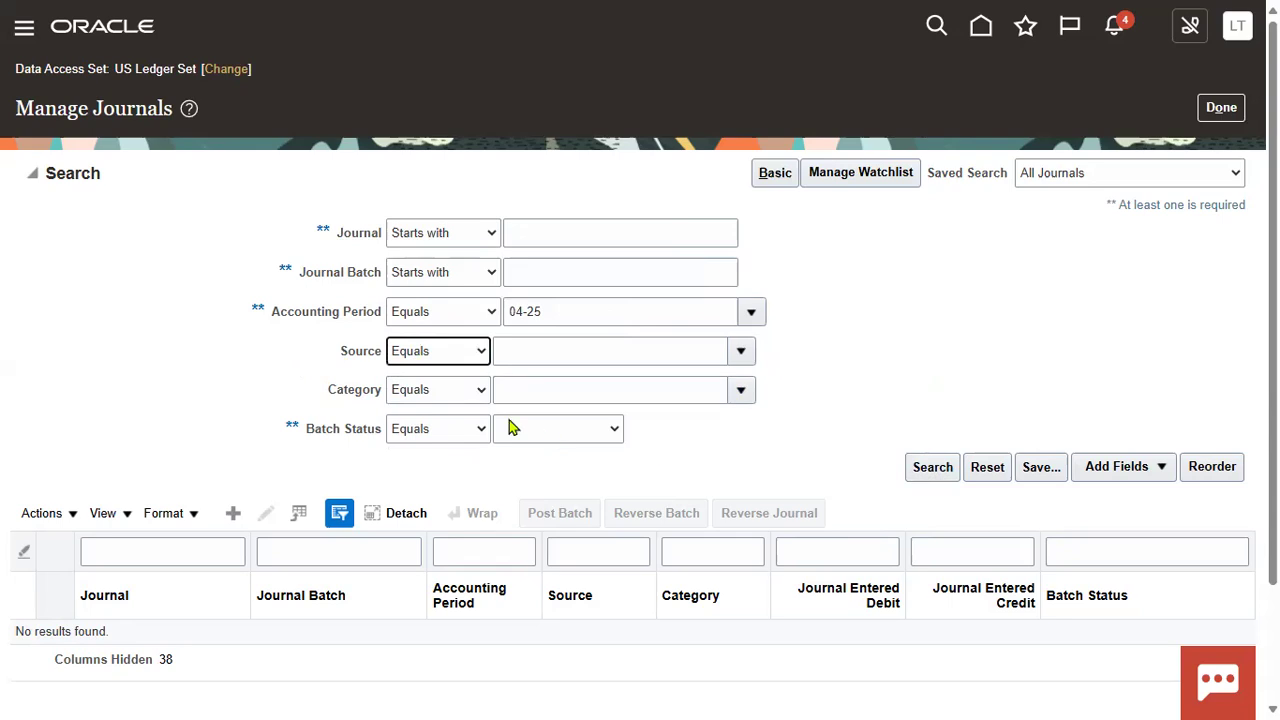
Step: Set Batch Status to Posted and clear the 04-25 accounting period
click(612, 435)
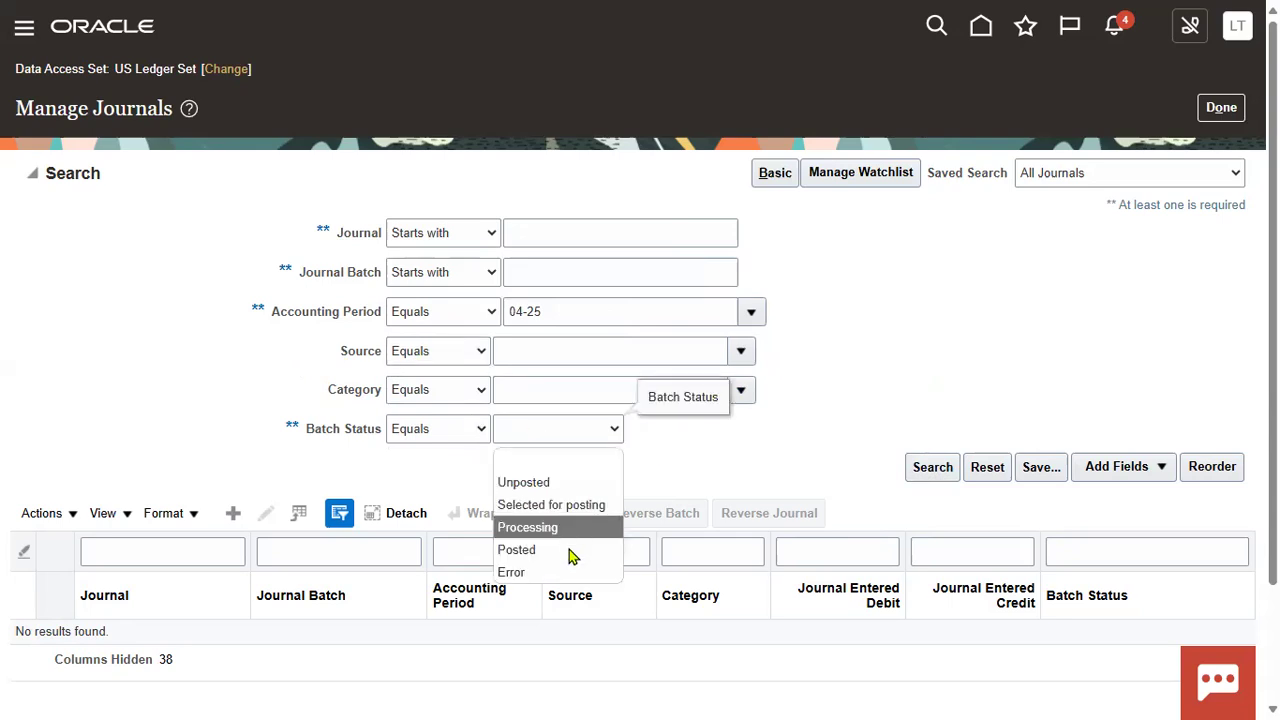
click(572, 556)
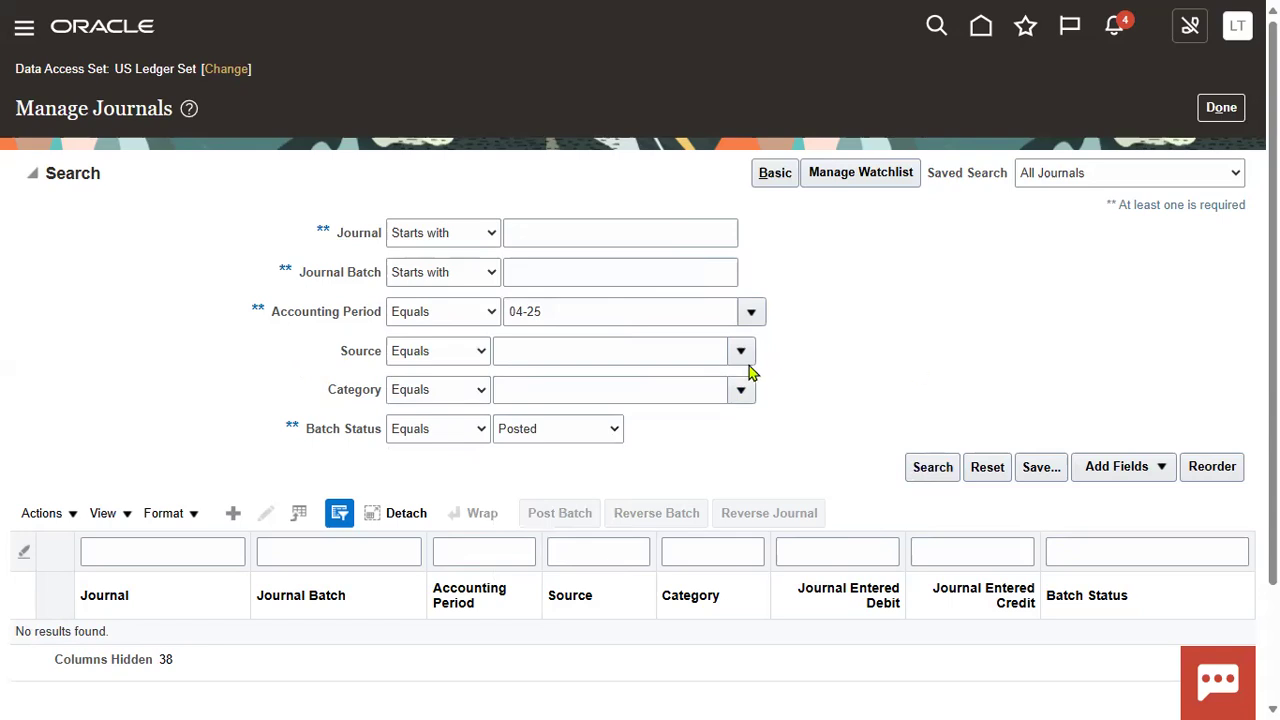
scroll(797, 341, down, 2)
scroll(812, 322, up, 2)
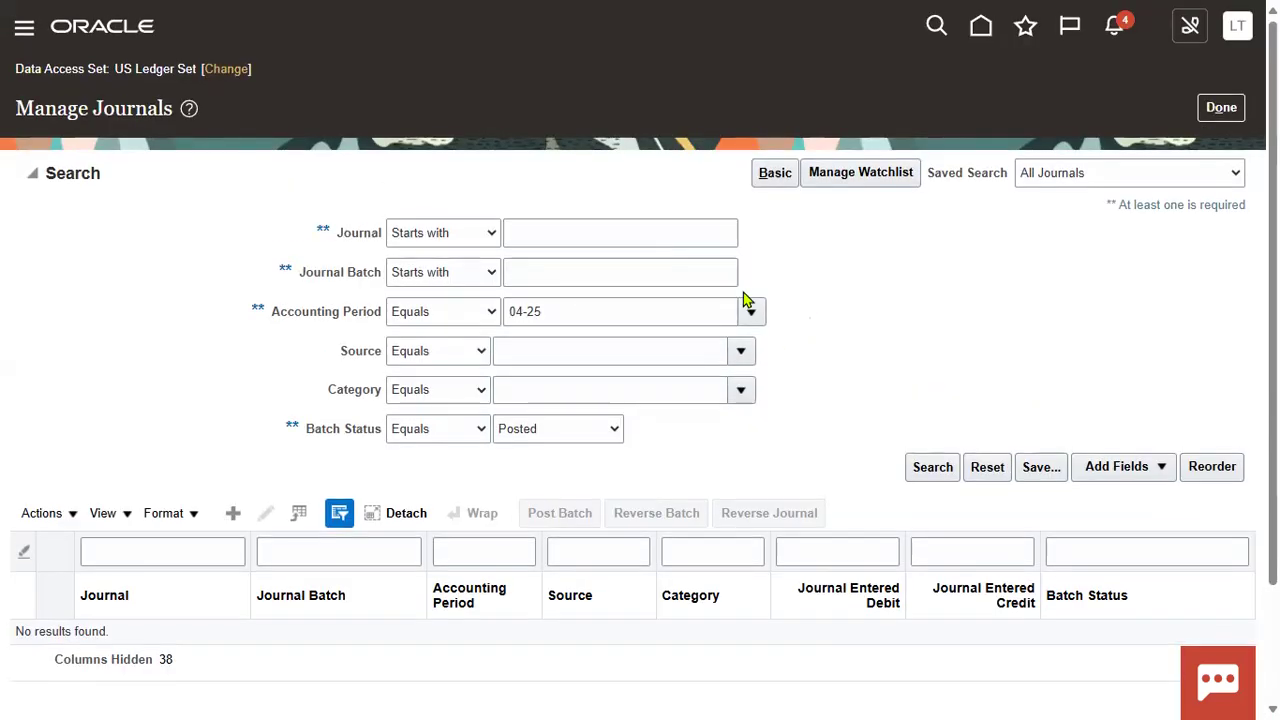
triple_click(608, 303)
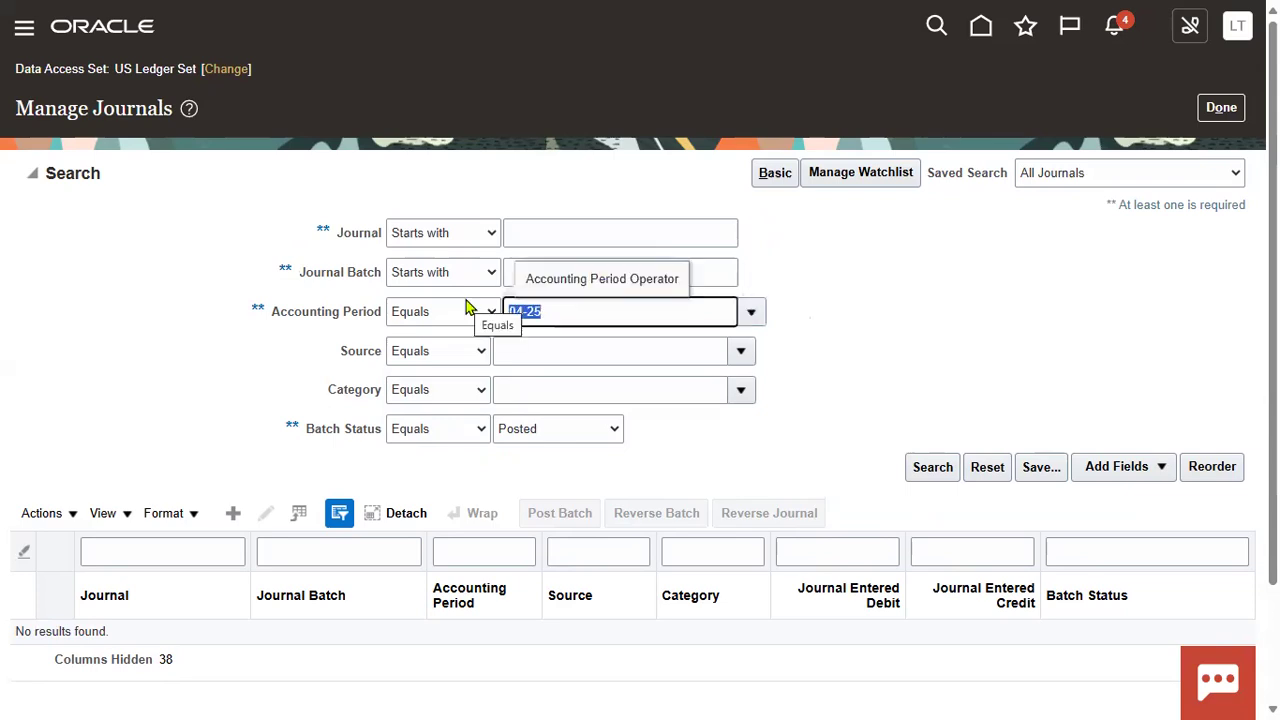
key(BackSpace)
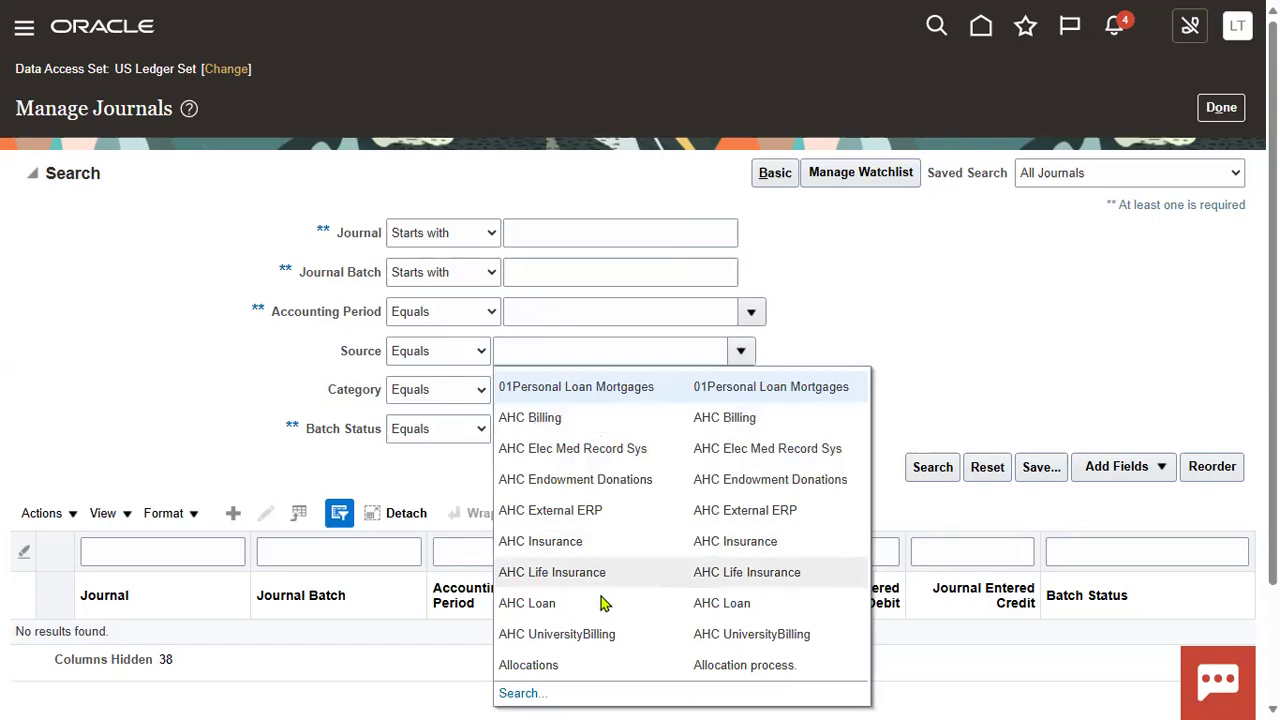
Step: Choose Accrual as the journal category and rerun the search
scroll(608, 614, down, 2)
click(908, 171)
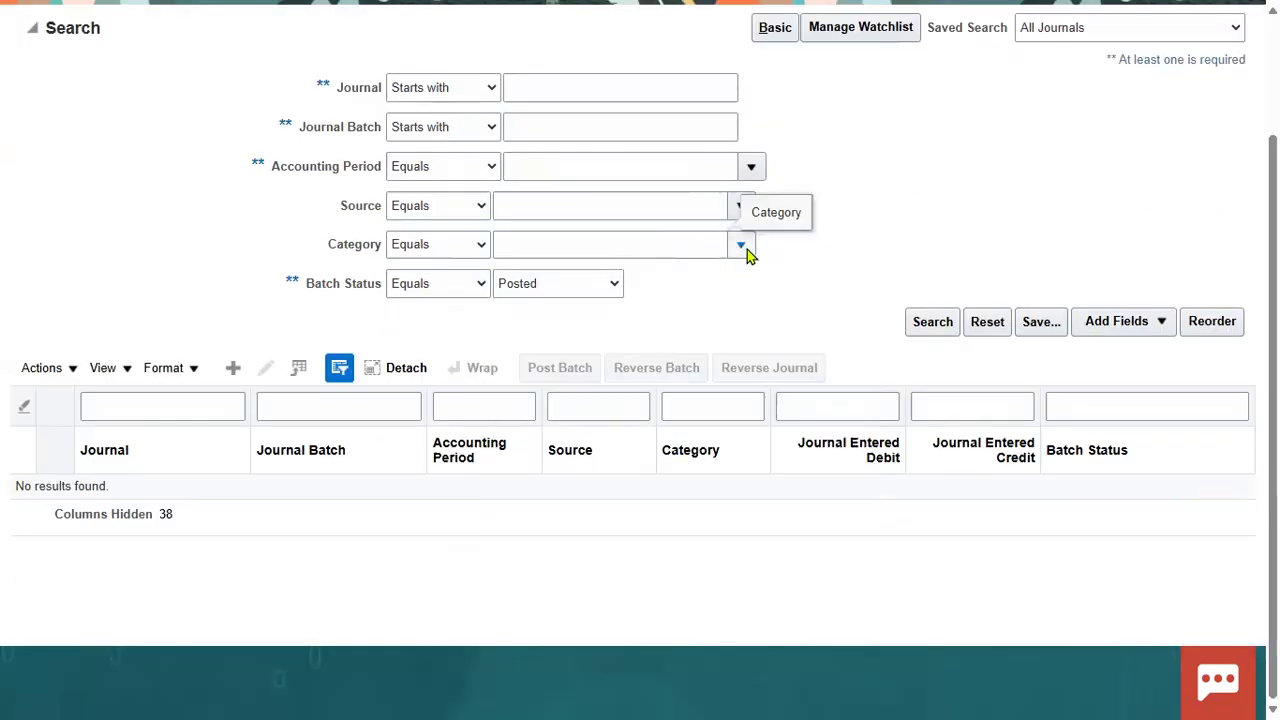
scroll(683, 326, up, 2)
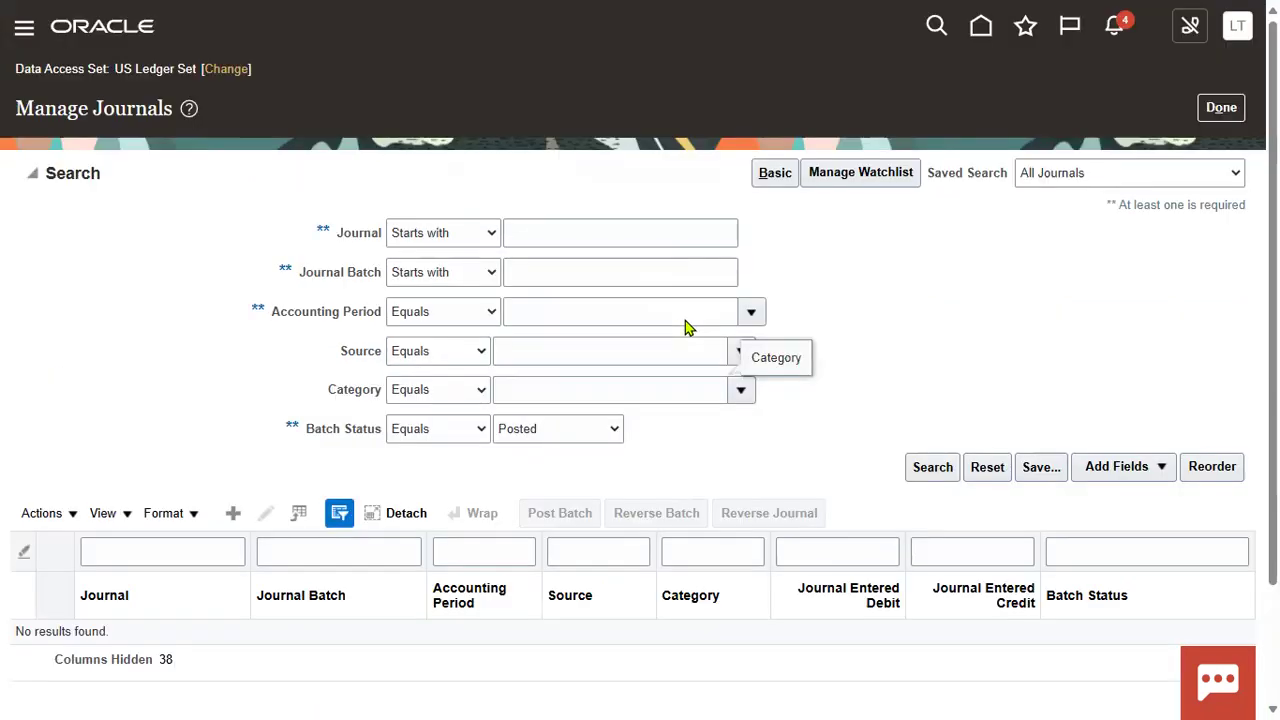
click(741, 390)
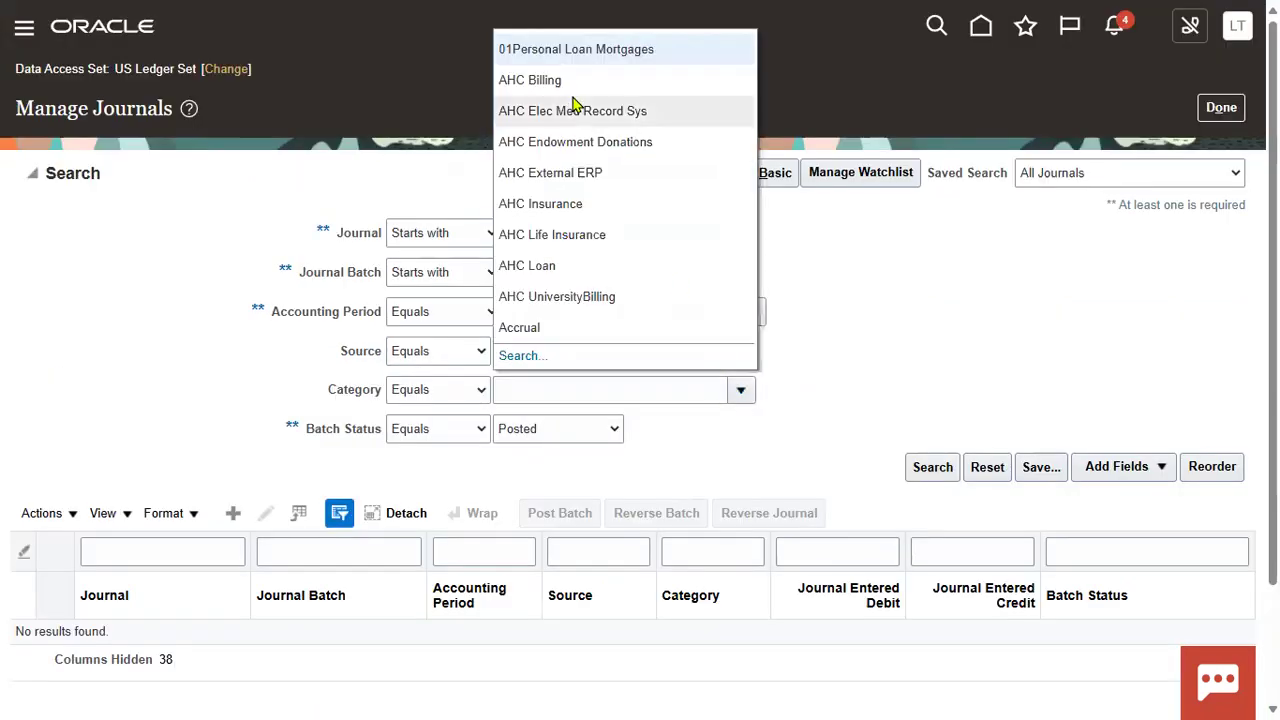
click(560, 328)
click(928, 473)
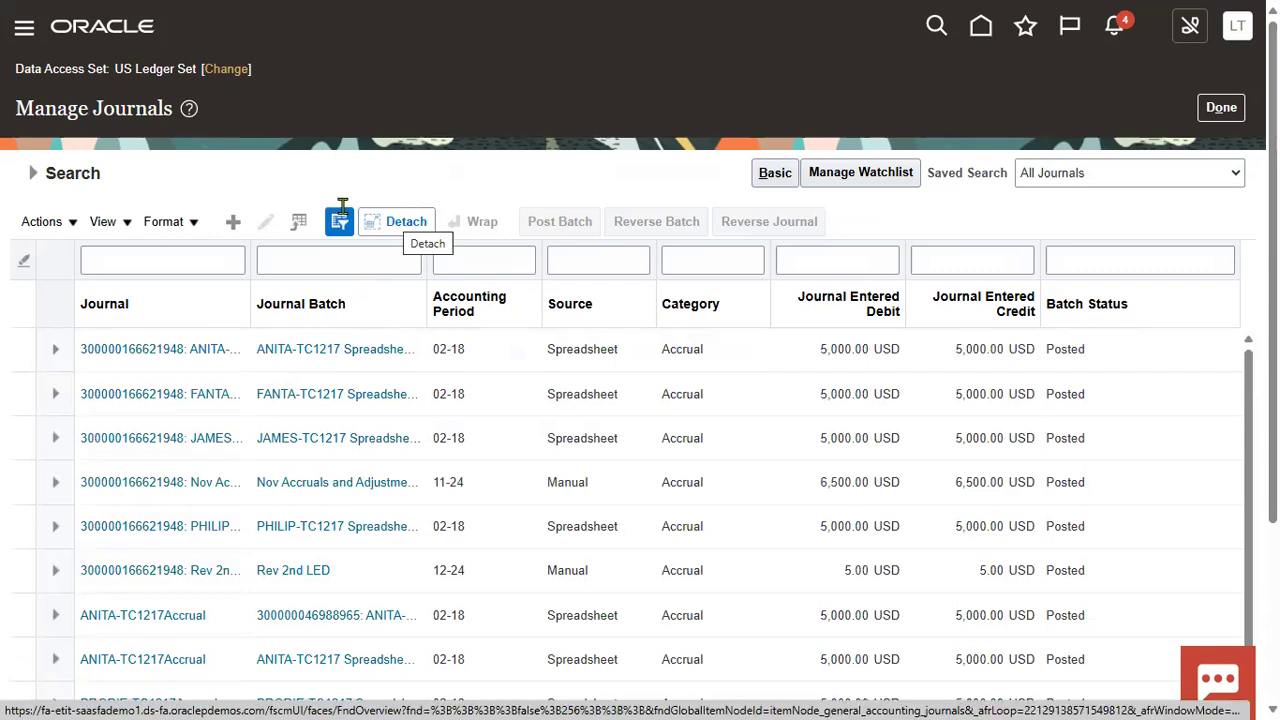
Step: Expand the search criteria, view the results table enlarged, then return to Journals
click(33, 173)
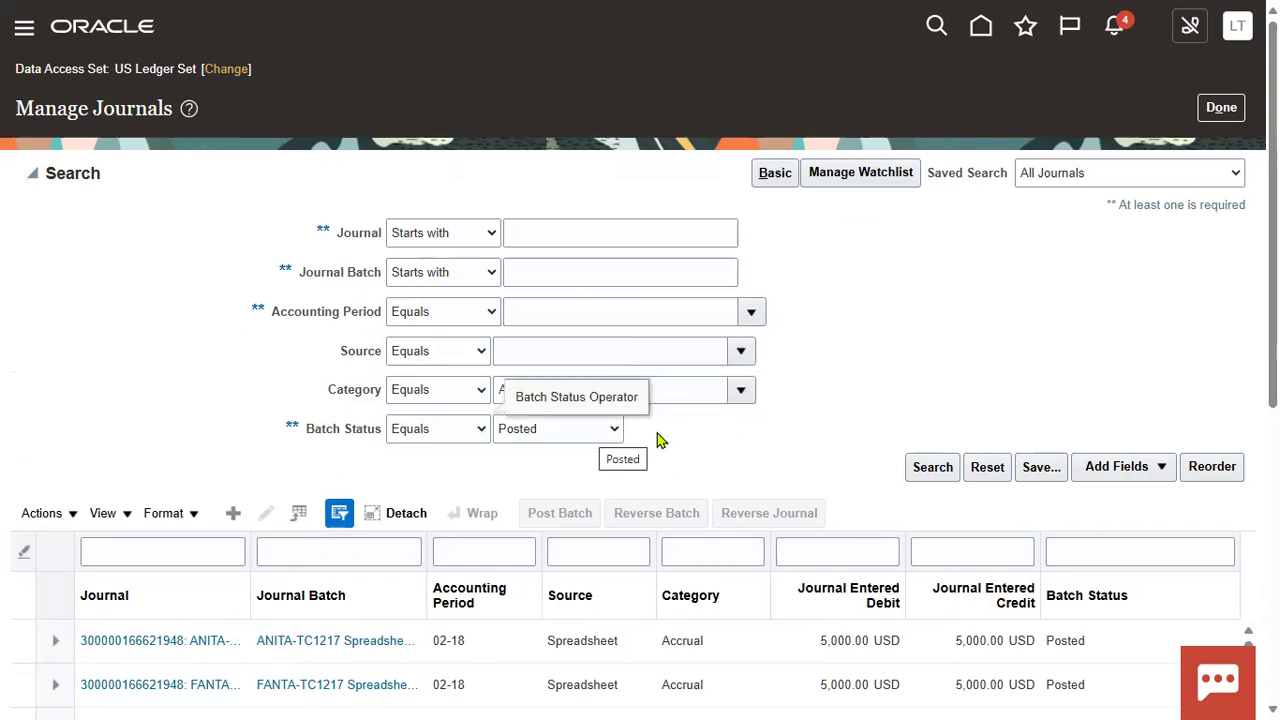
click(375, 513)
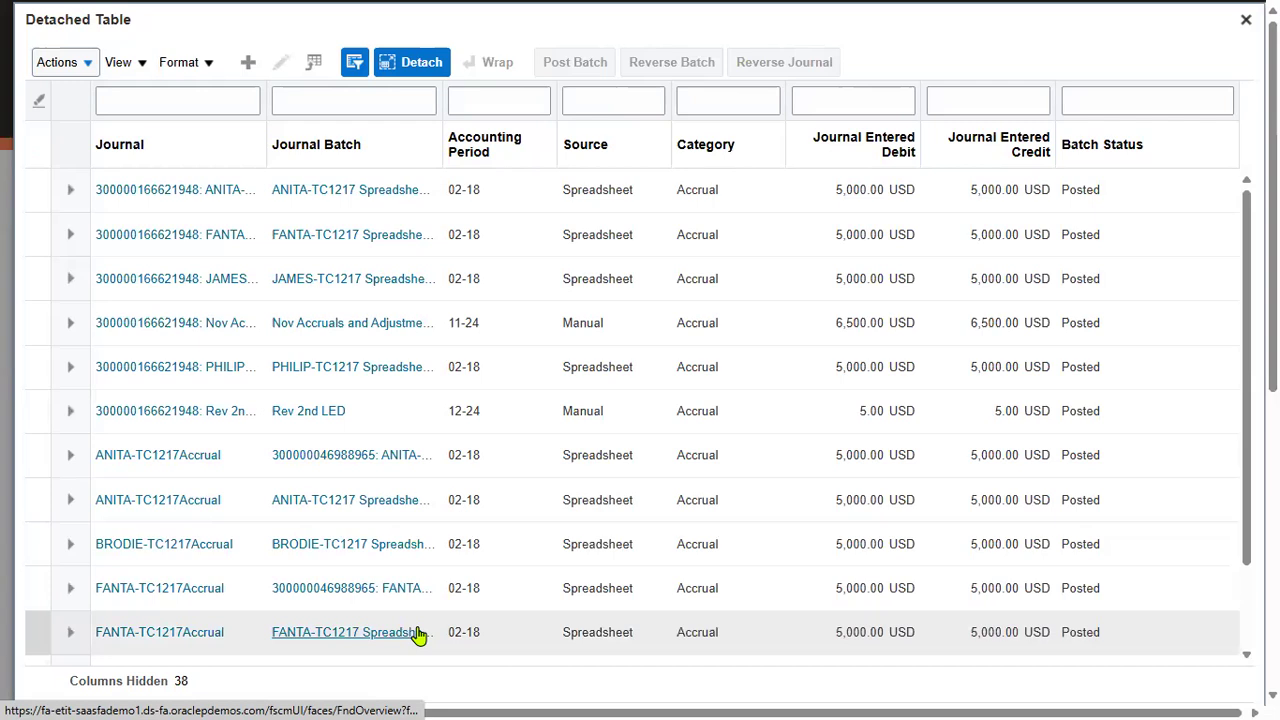
click(415, 62)
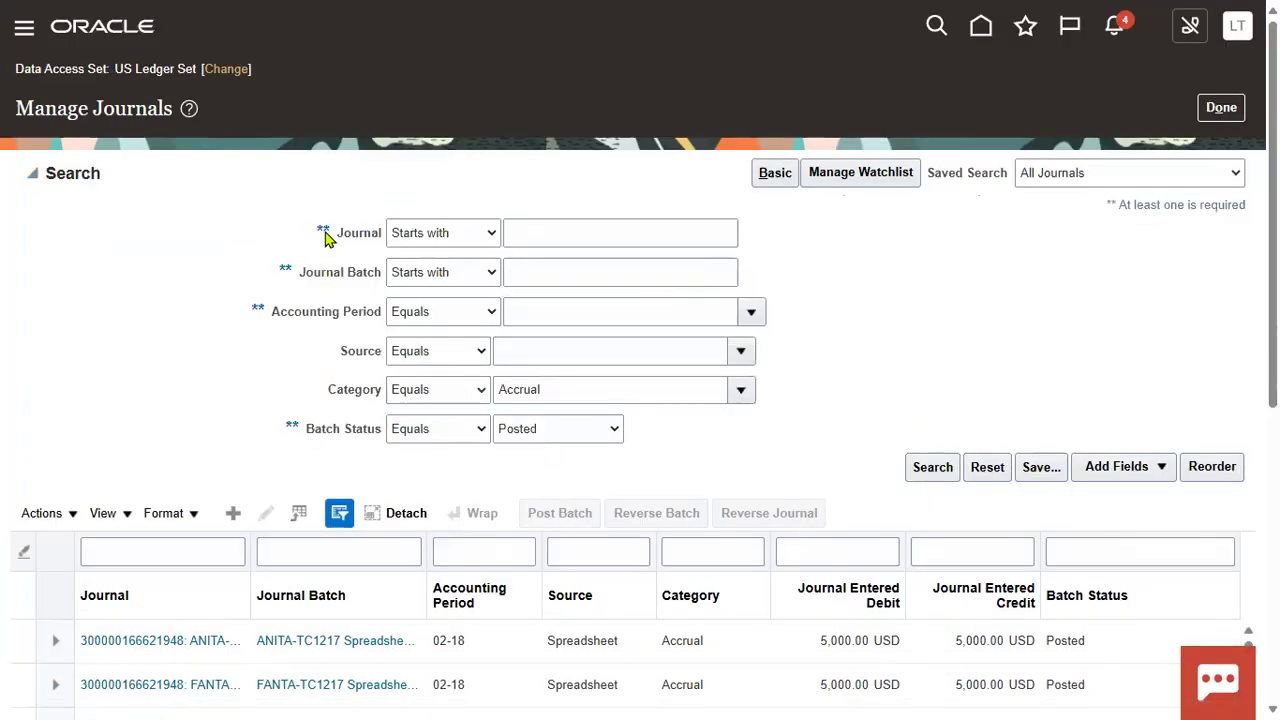
mouse_move(325, 234)
click(1221, 107)
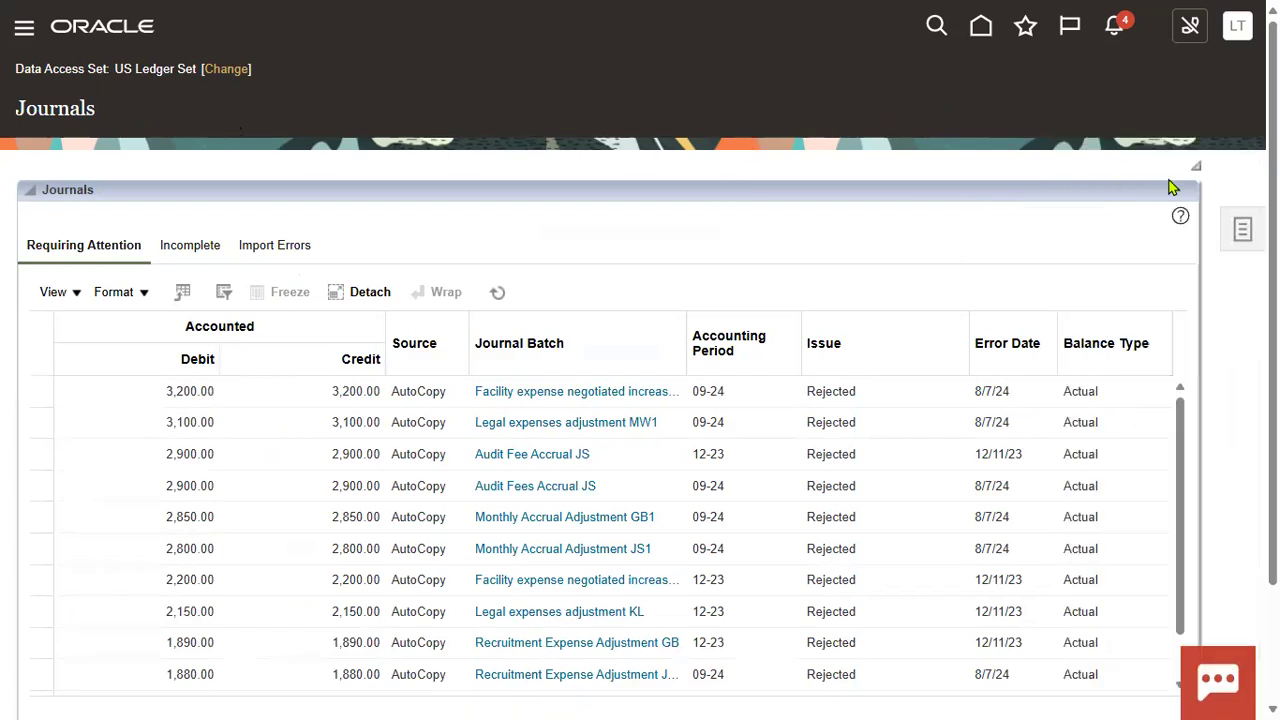
Step: Reopen Manage Journals from the task list and clear the accounting period
click(1236, 234)
click(845, 142)
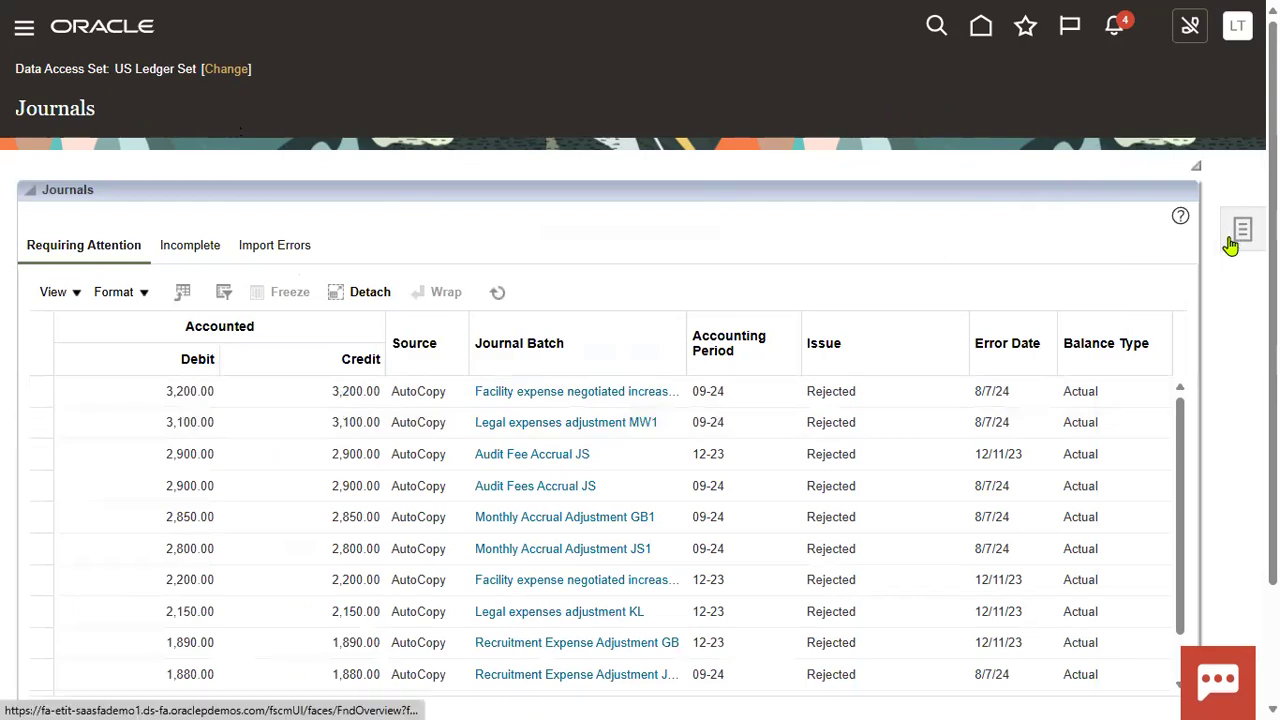
click(1233, 240)
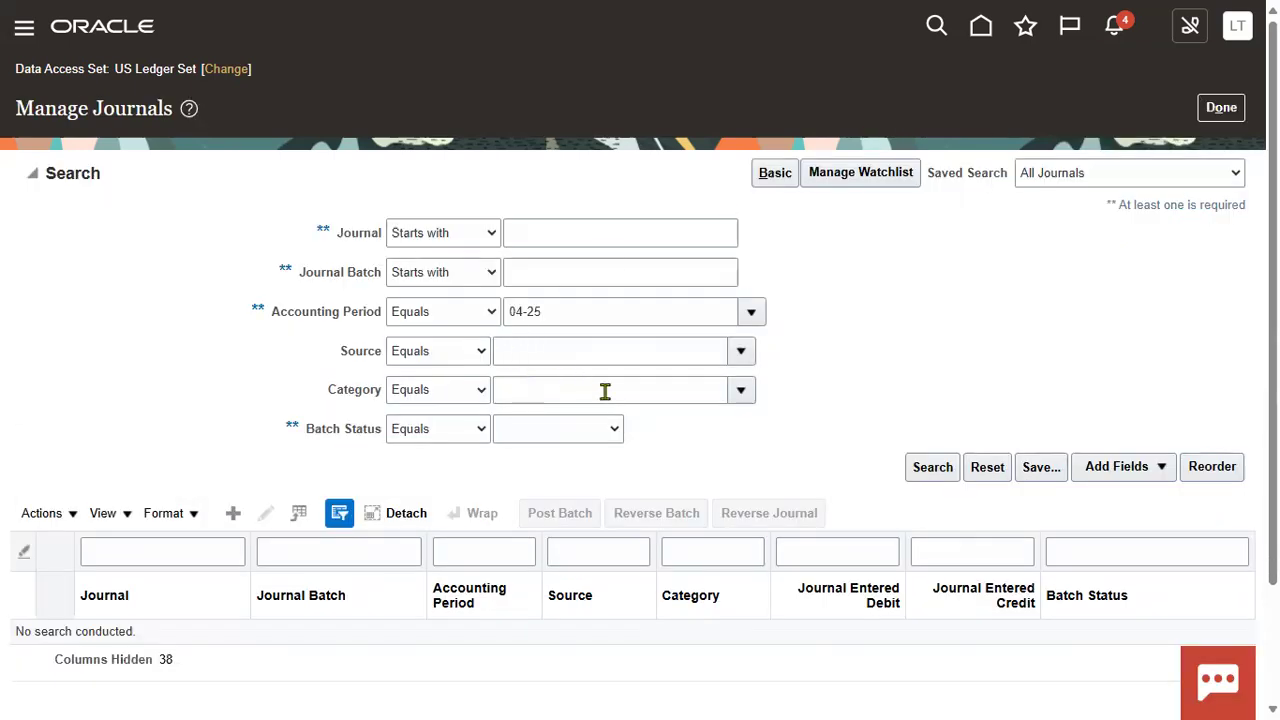
click(711, 315)
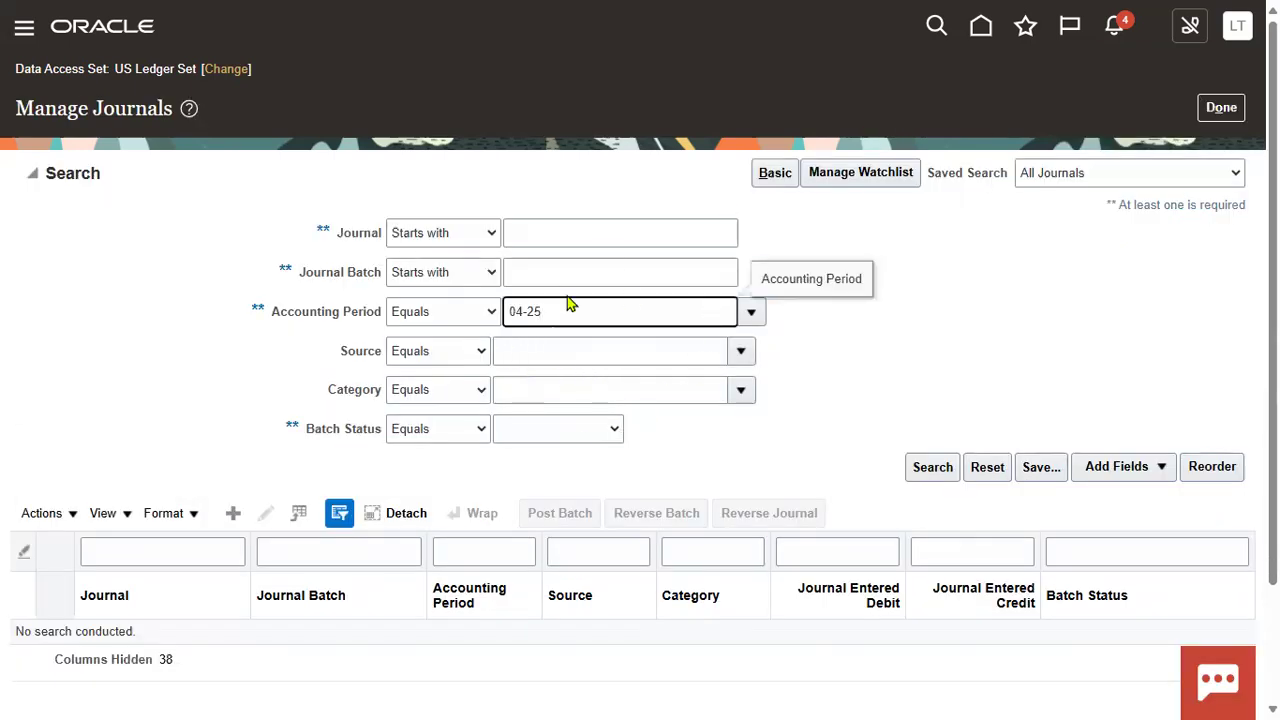
key(Tab)
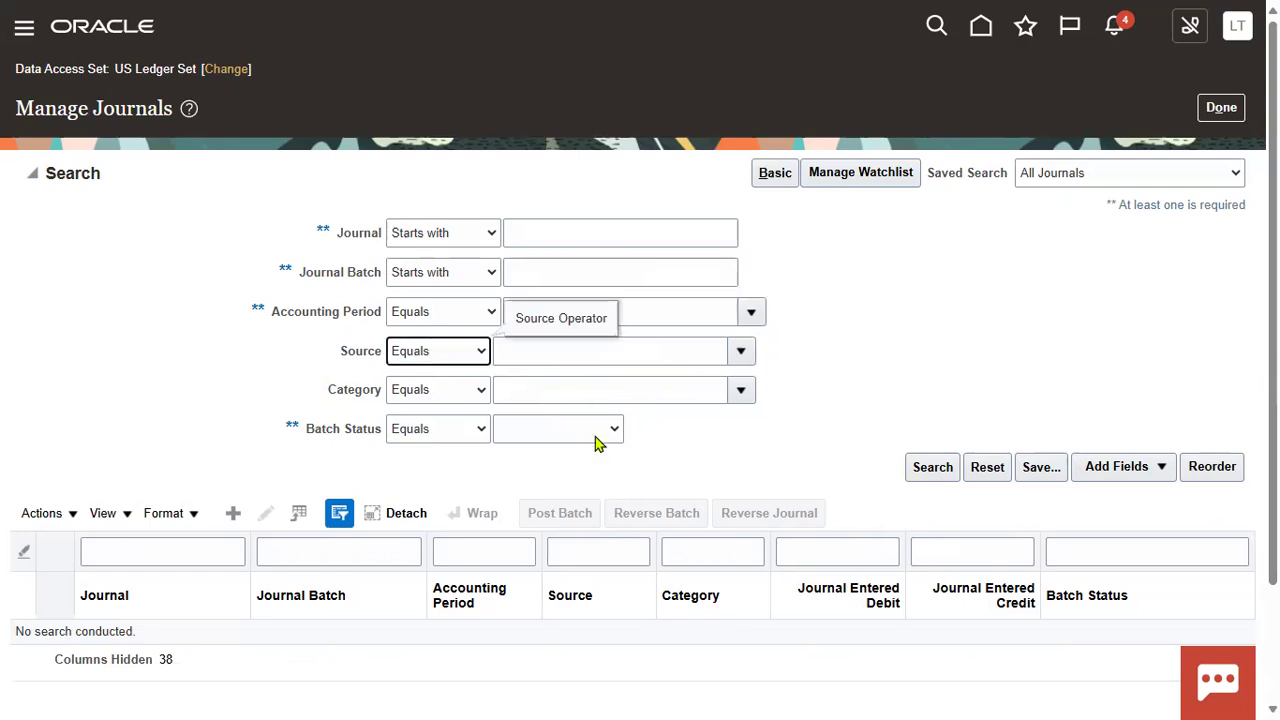
Step: Search for Posted batches in category Accrual and open the first journal
click(741, 390)
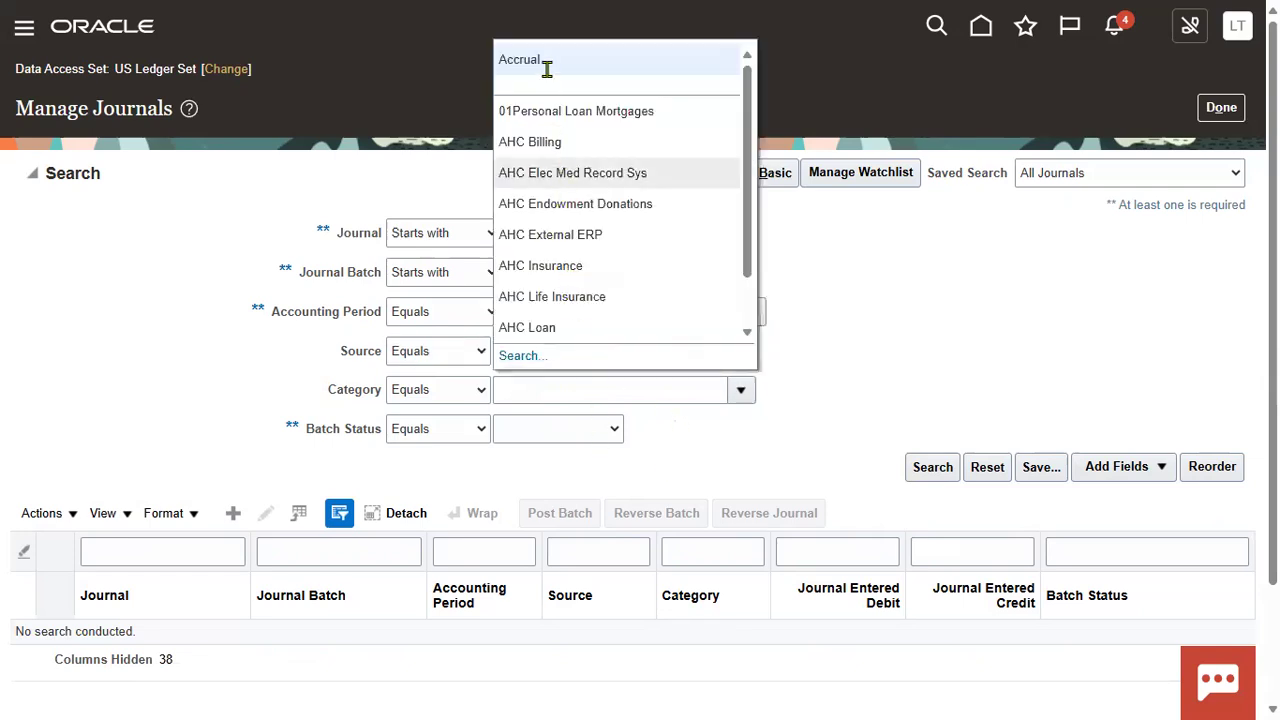
click(555, 390)
text(Accrual)
click(575, 429)
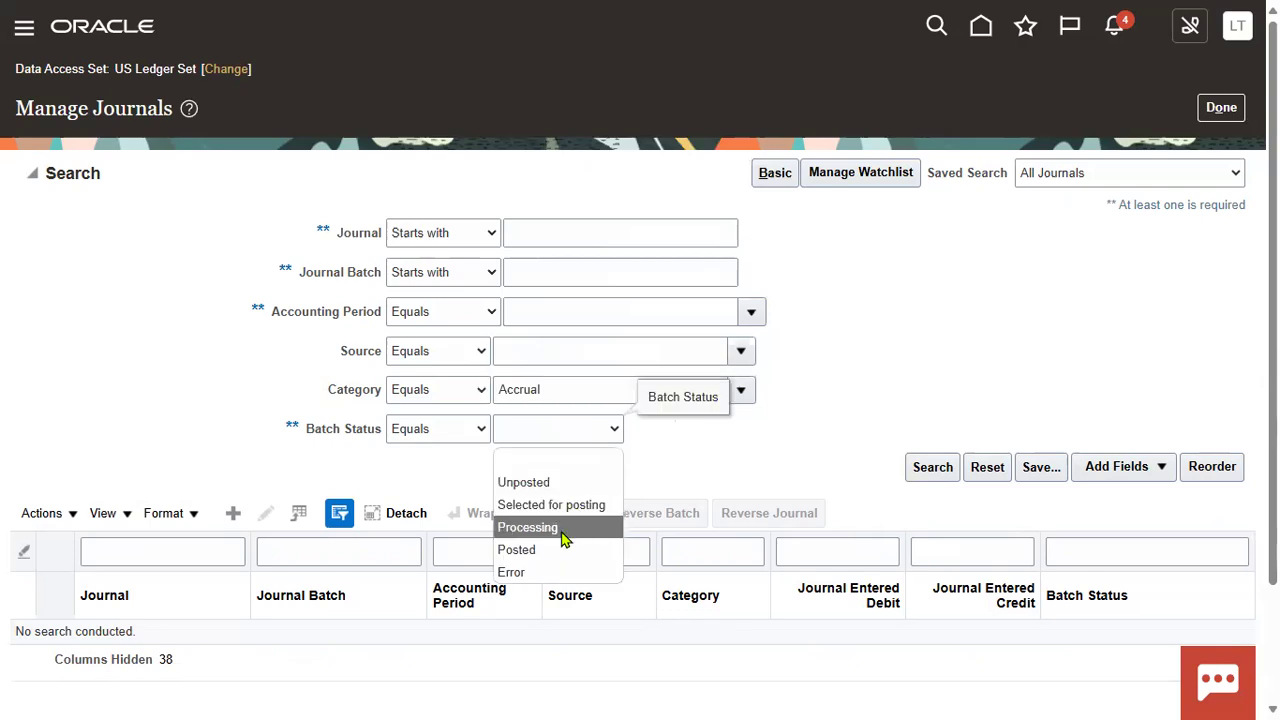
key(Return)
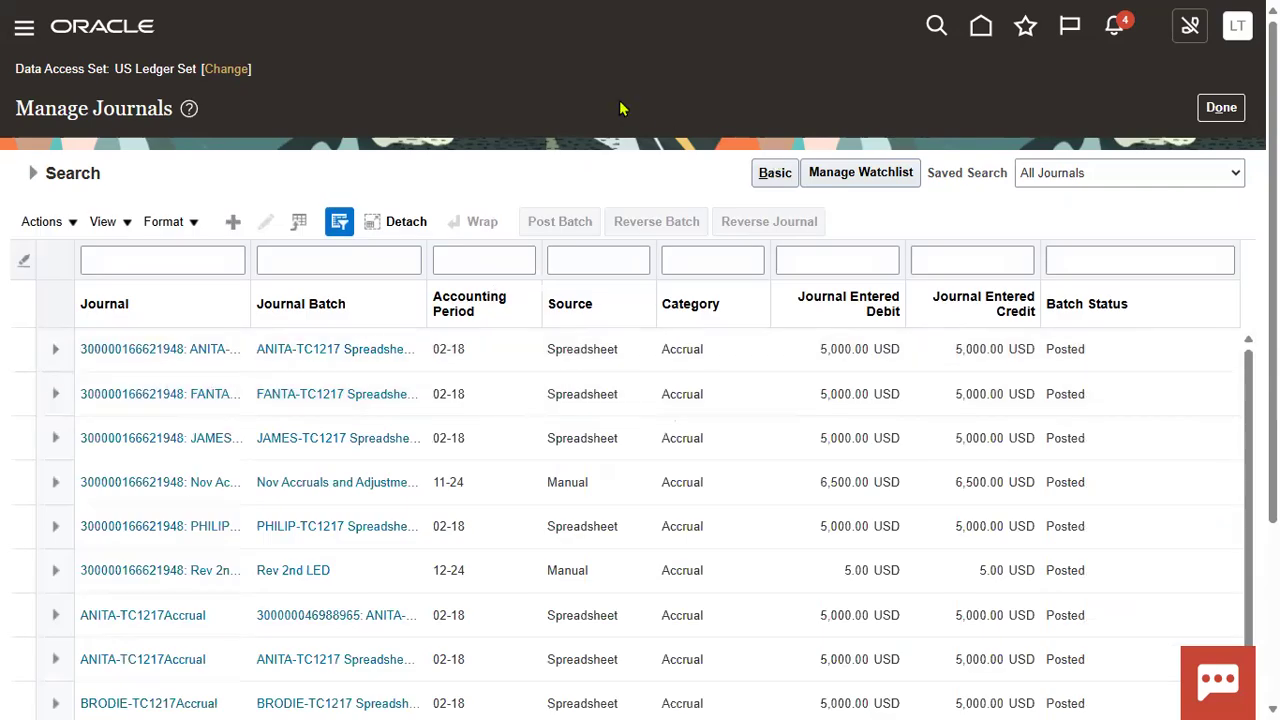
click(90, 356)
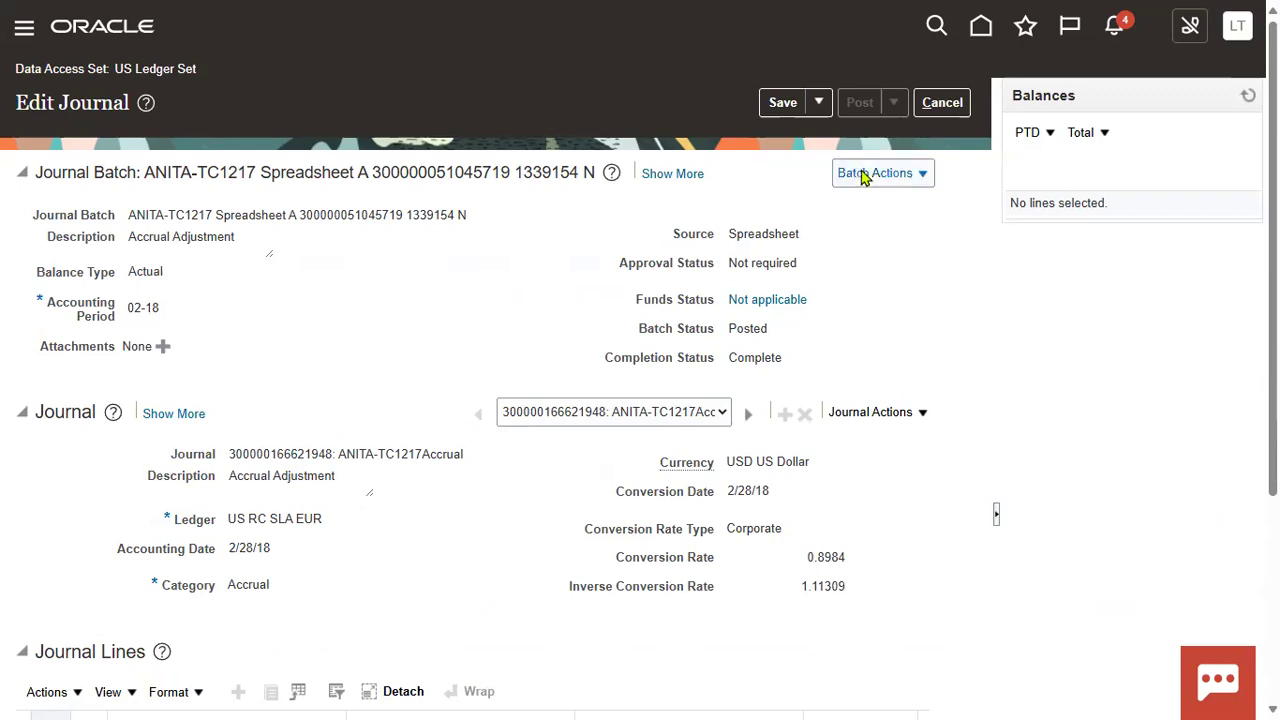
Step: Start reversing the TC1217 Spreadsheet A batch from Batch Actions > Reverse
click(916, 177)
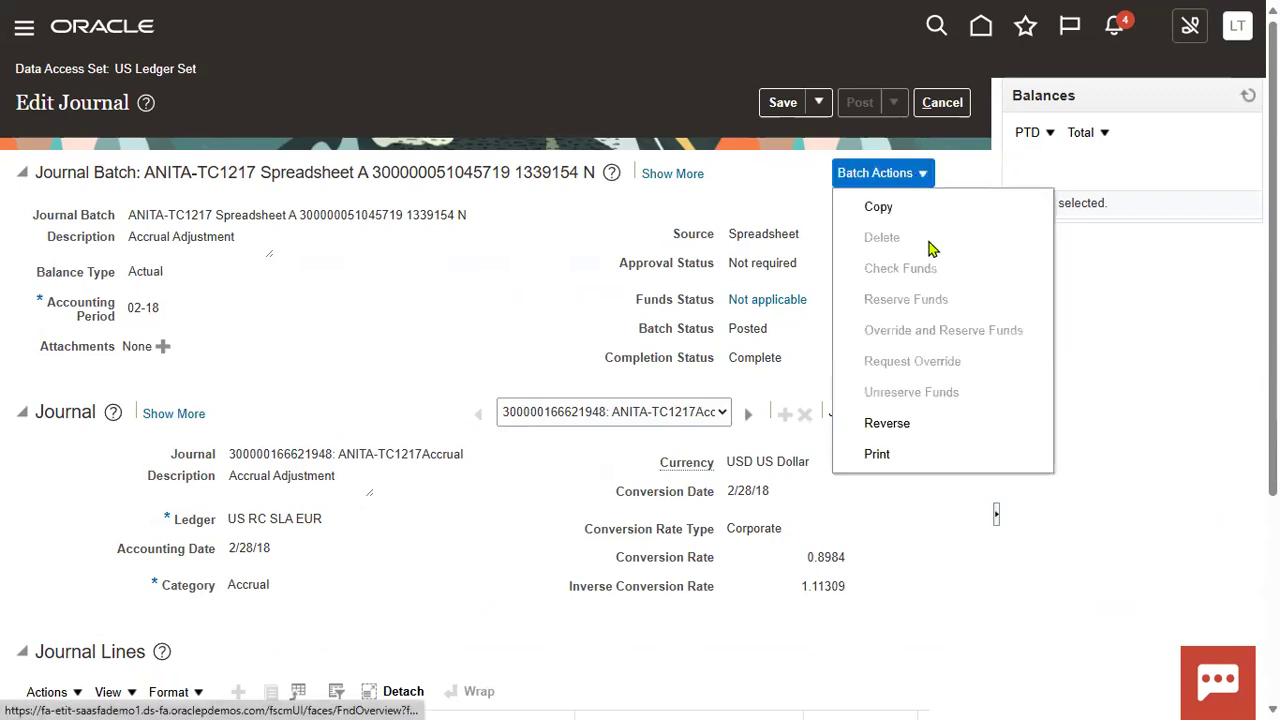
click(898, 427)
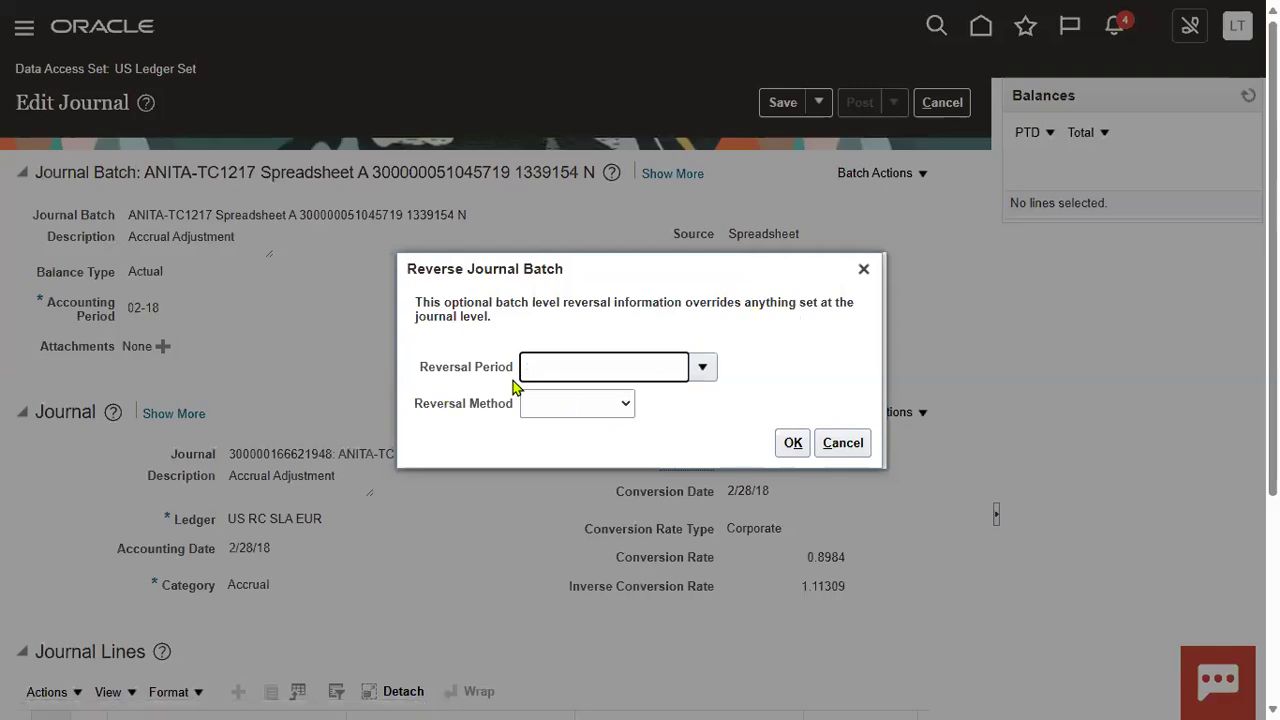
Step: Reverse the batch into period 01-25 using Switch DR or CR and submit
click(704, 372)
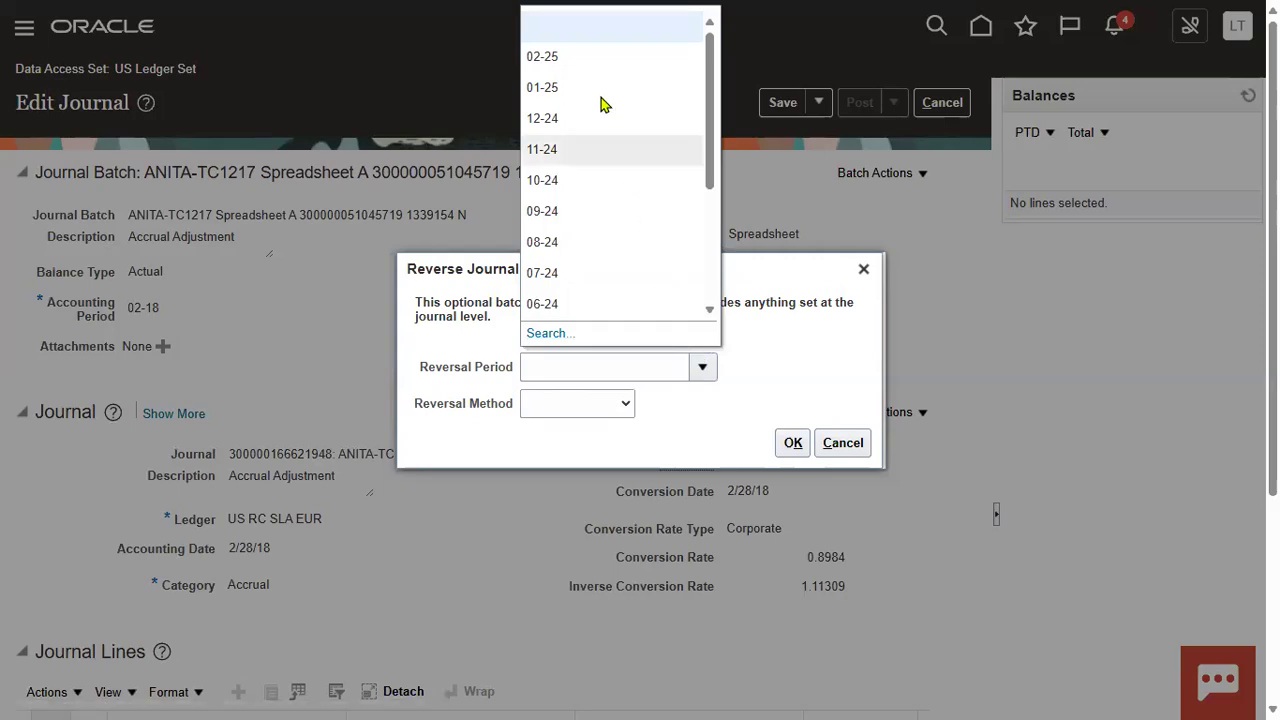
click(591, 87)
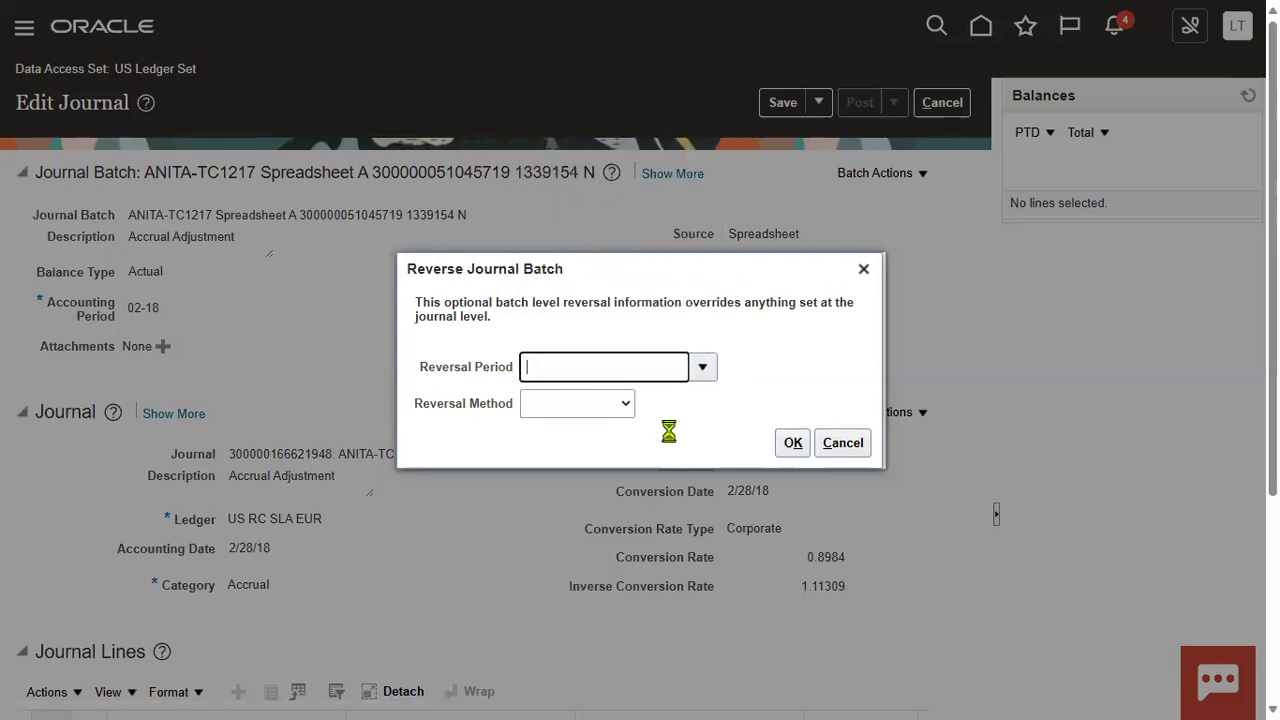
click(624, 406)
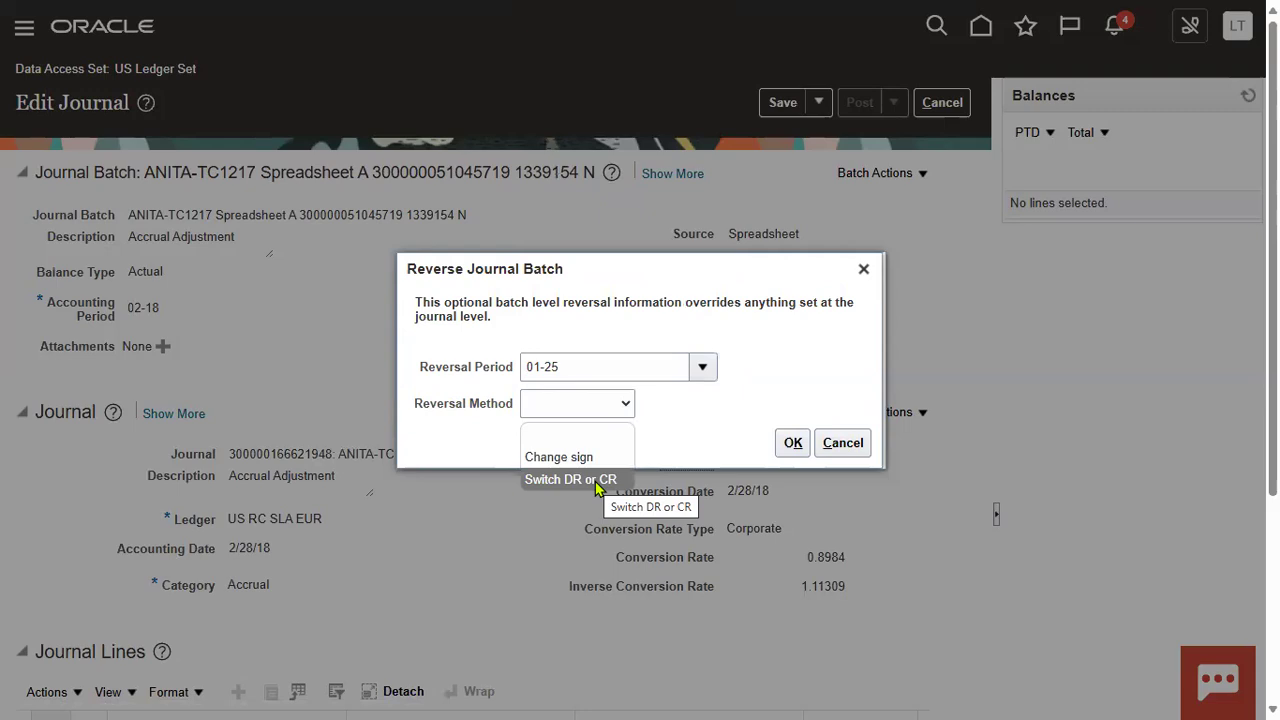
key(Return)
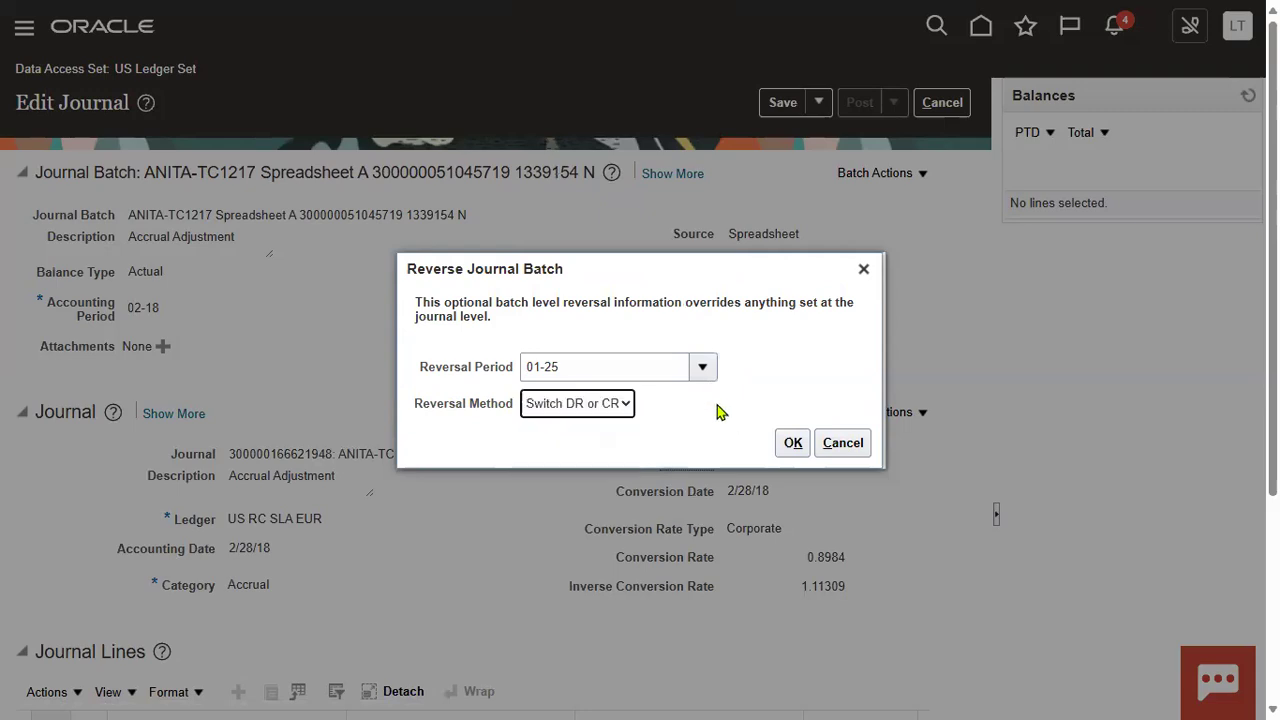
click(792, 449)
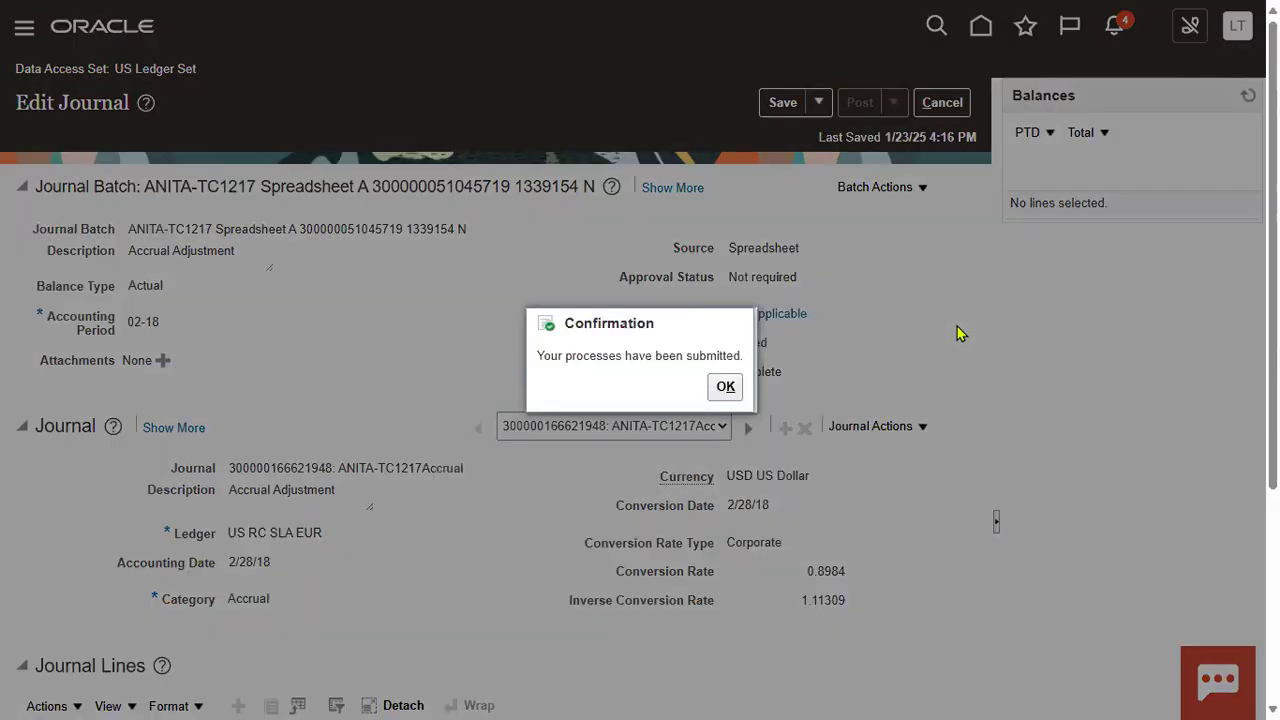
Step: Dismiss the confirmation, copy the full batch name, and load the account balances
click(725, 387)
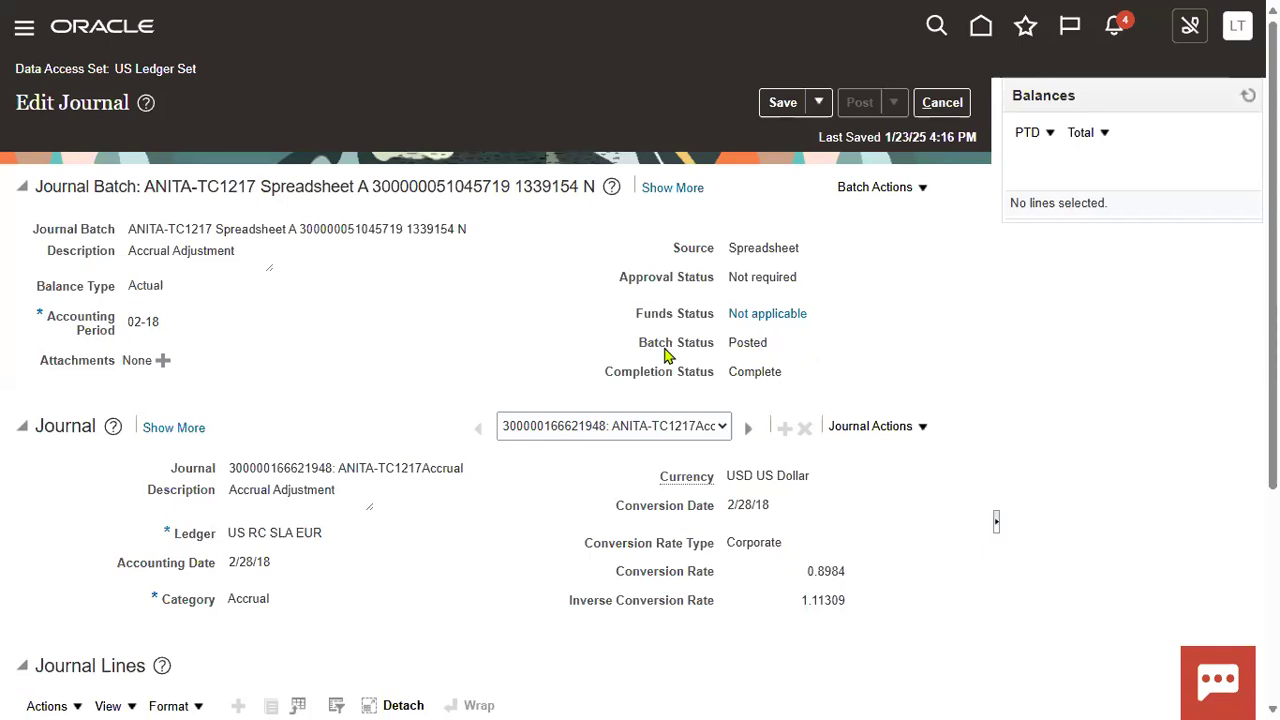
double_click(751, 343)
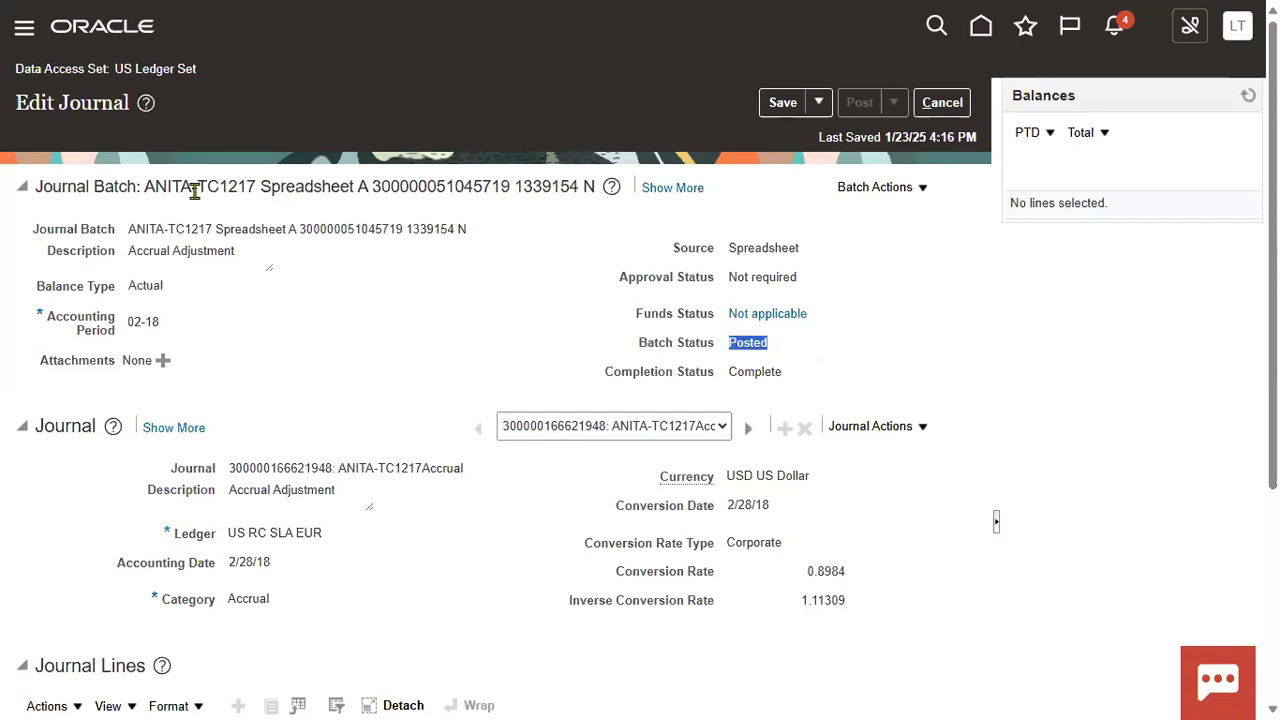
triple_click(586, 188)
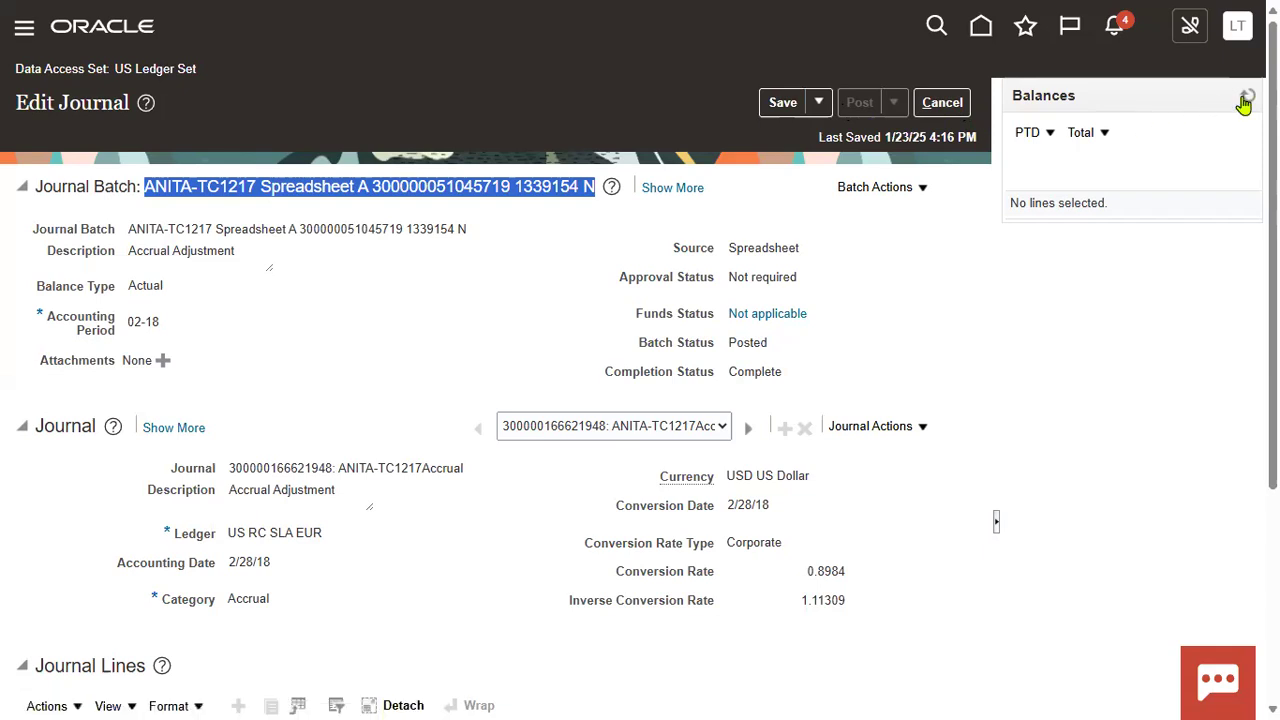
click(1103, 324)
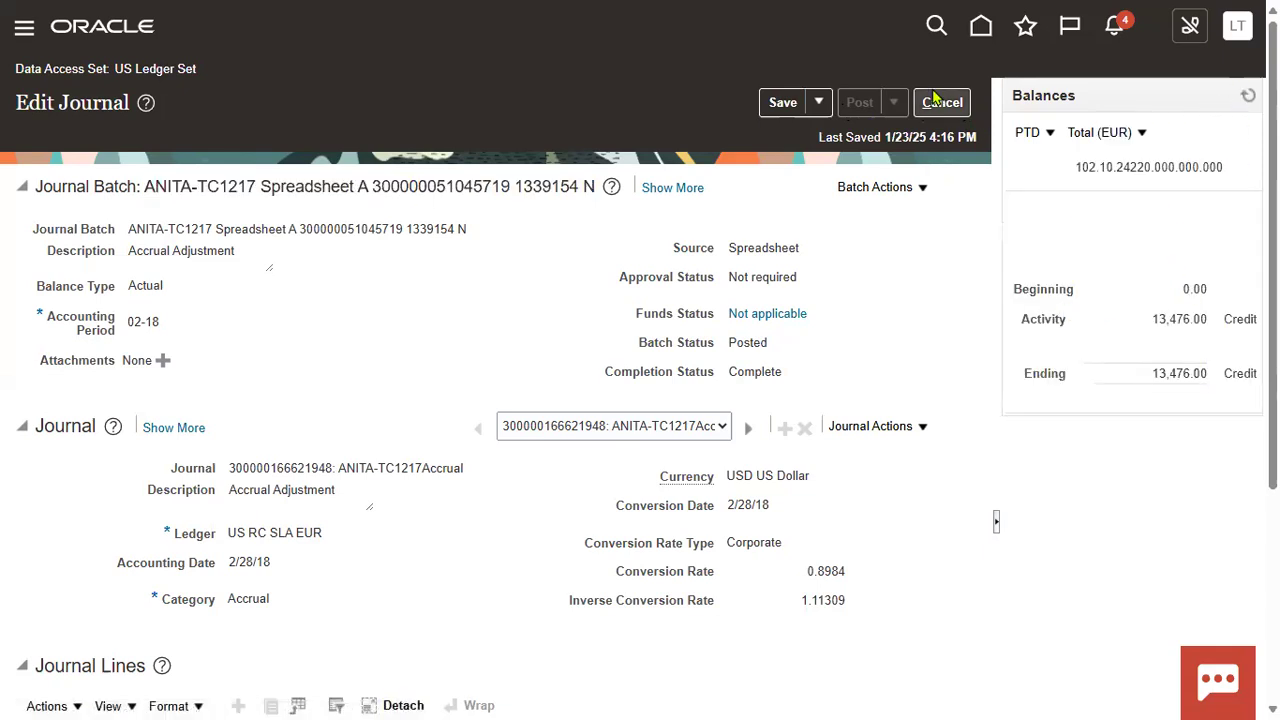
Step: Save and close the journal, then paste the batch name into the Journal filter
click(819, 110)
click(849, 138)
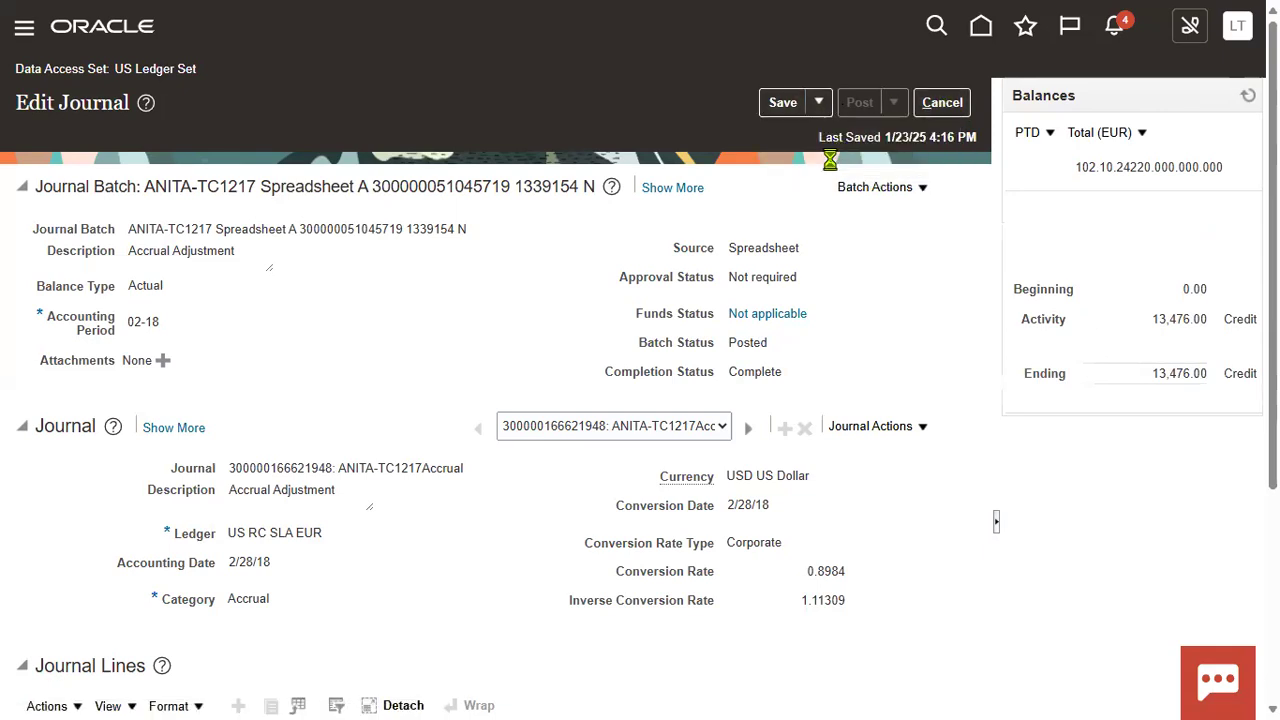
click(185, 262)
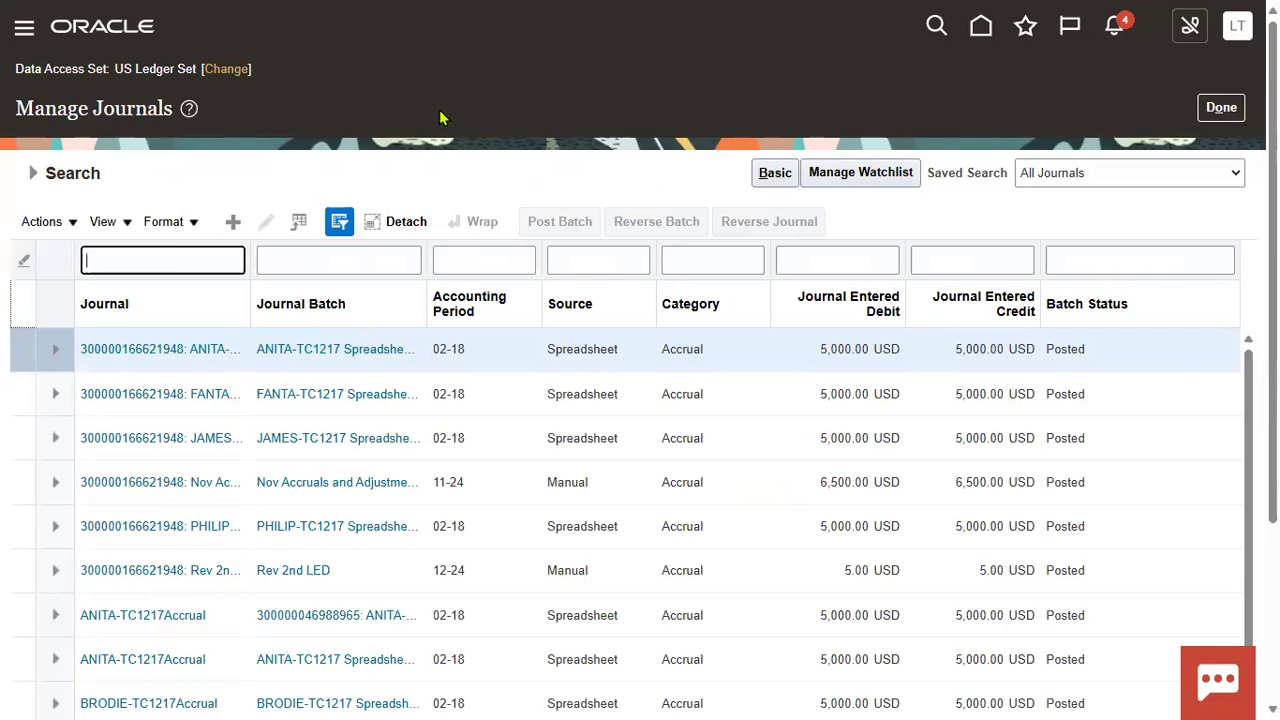
key(ctrl+v)
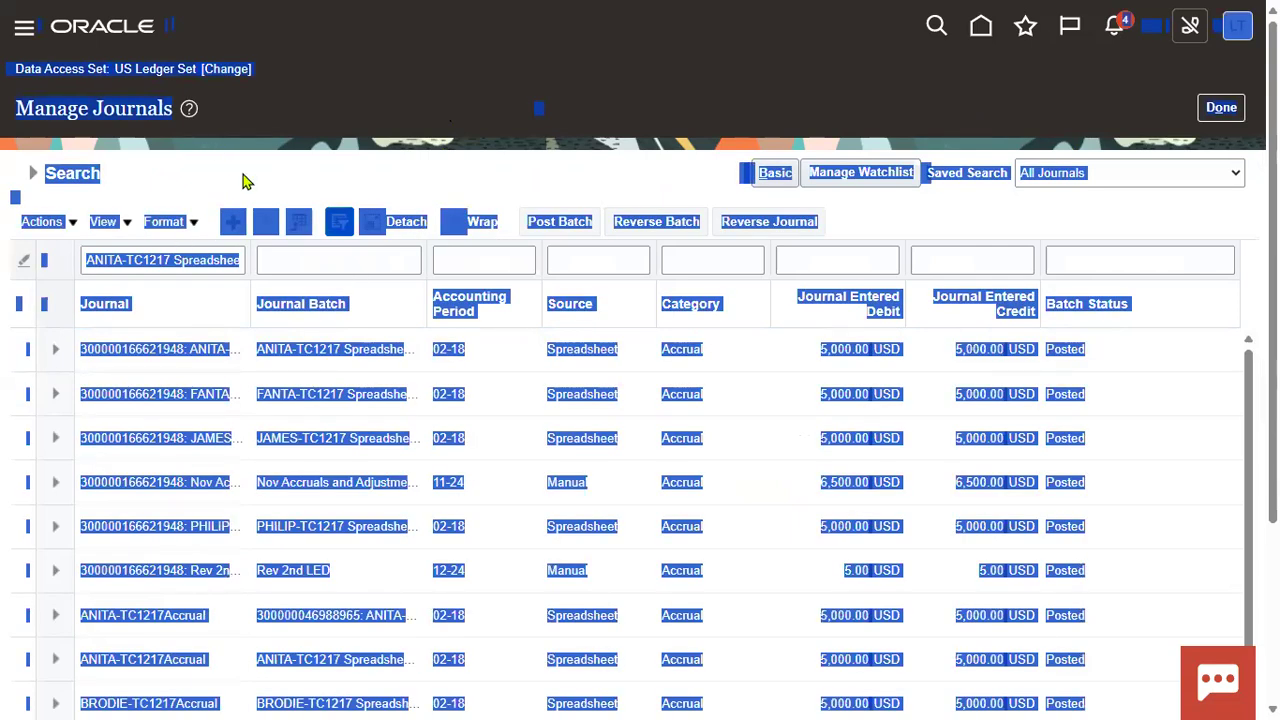
Step: Move the batch name into the Journal Batch filter, apply it, and open the first journal
click(249, 182)
double_click(165, 257)
key(ctrl+a)
key(Delete)
key(Tab)
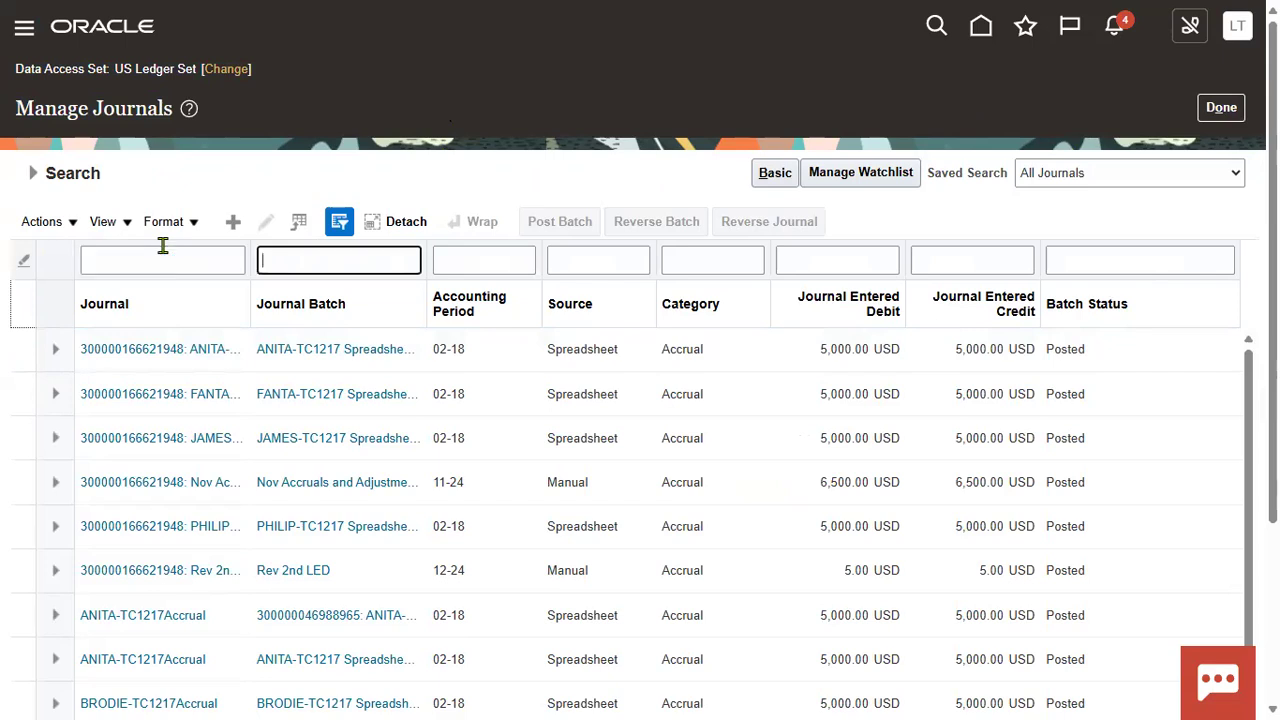
key(ctrl+v)
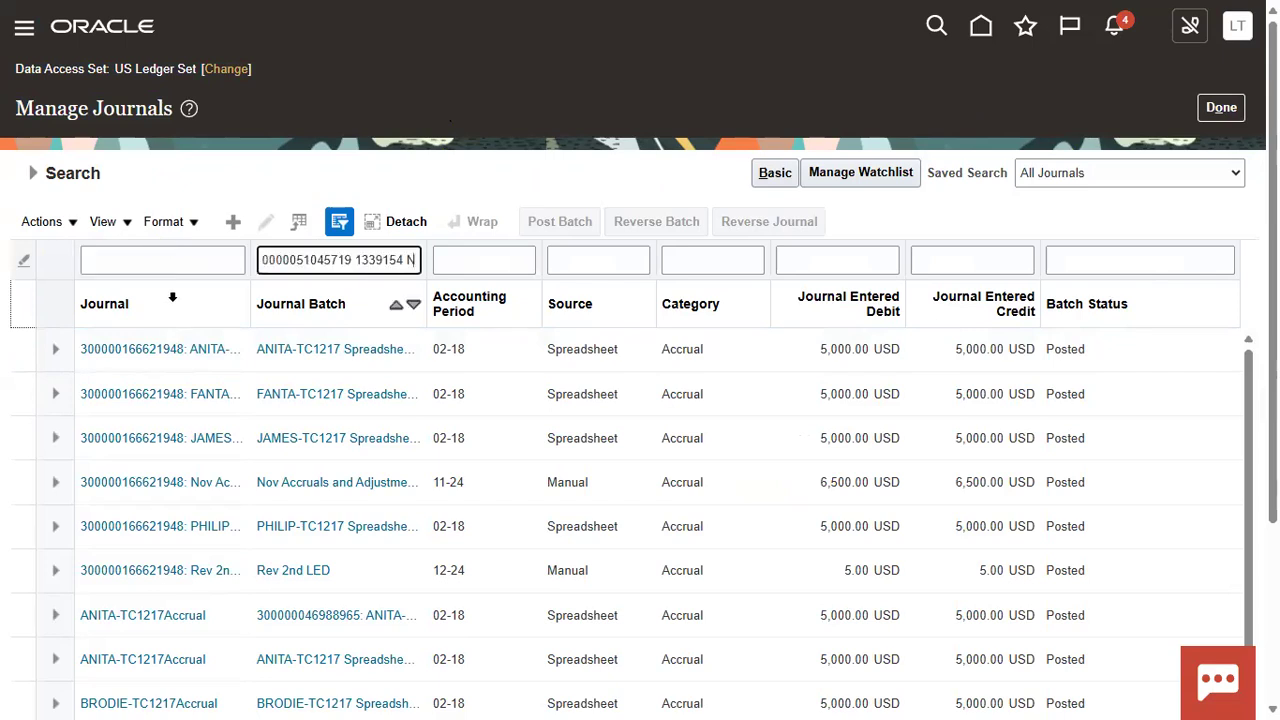
key(Return)
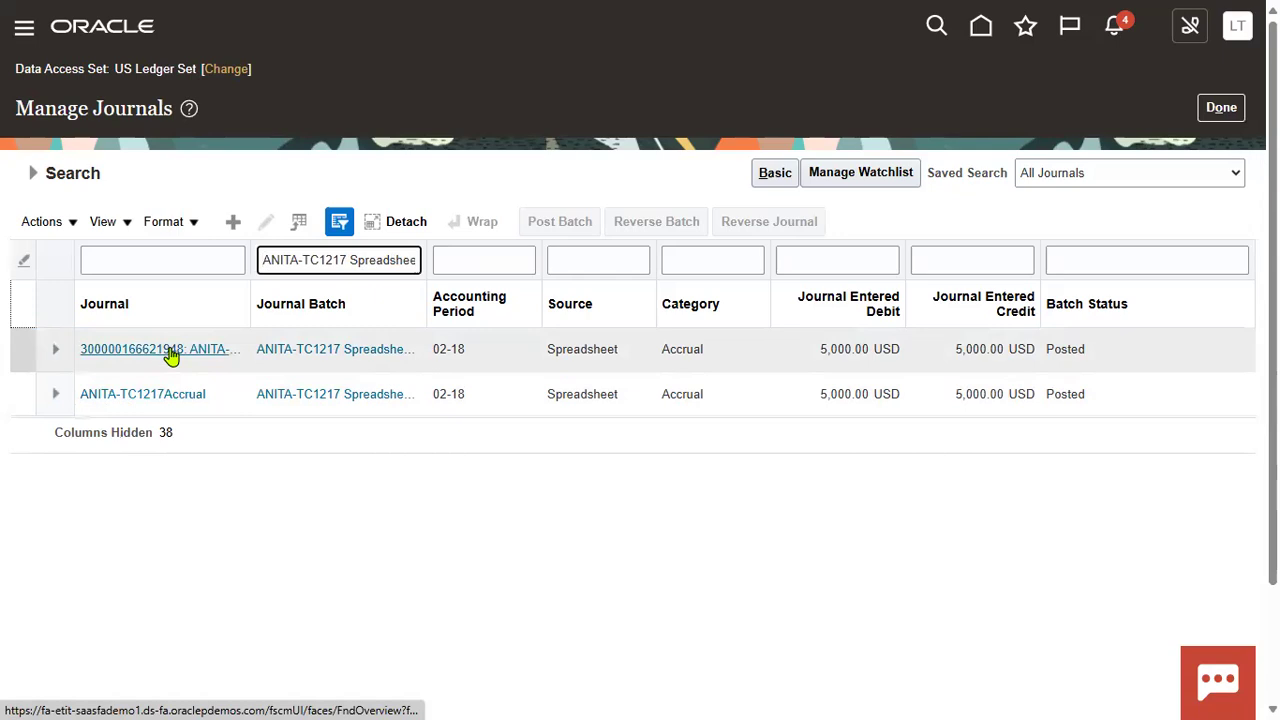
click(172, 352)
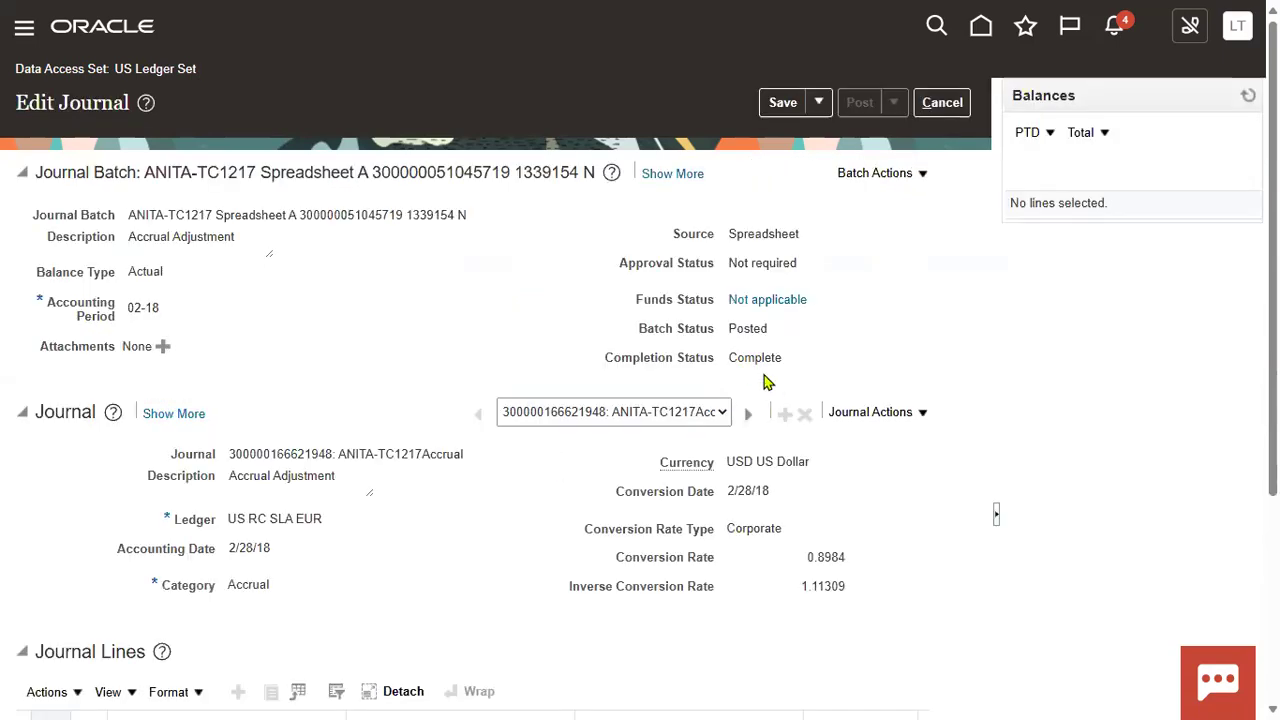
Step: Cancel out of the first journal, open the second, and cancel back to the list
click(940, 104)
click(186, 396)
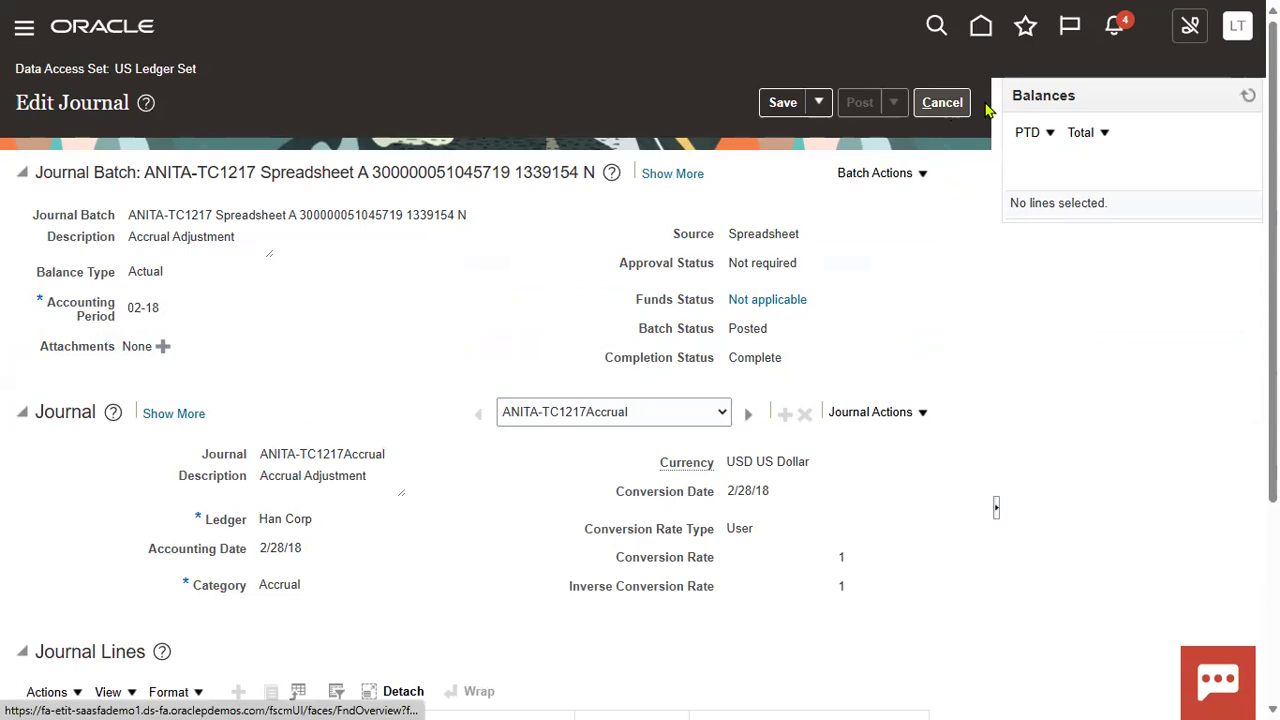
click(948, 104)
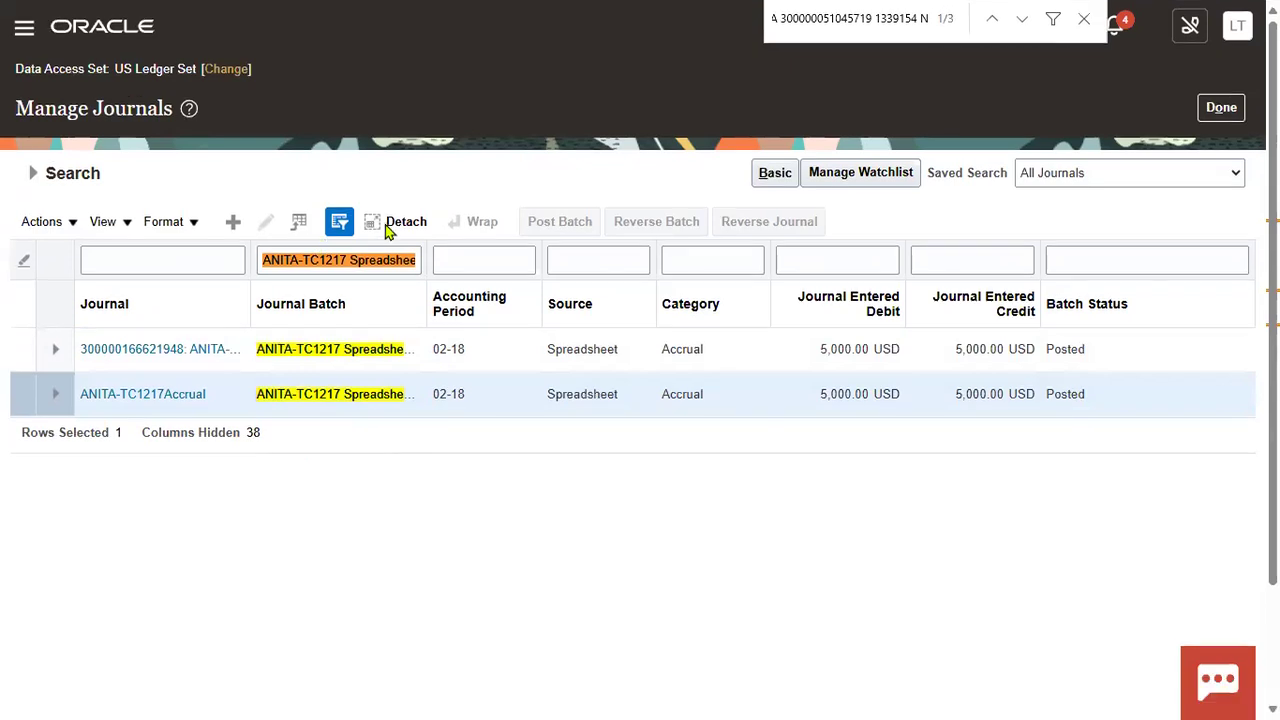
Step: In the detached table, widen the Journal Batch column to show the full name
click(400, 246)
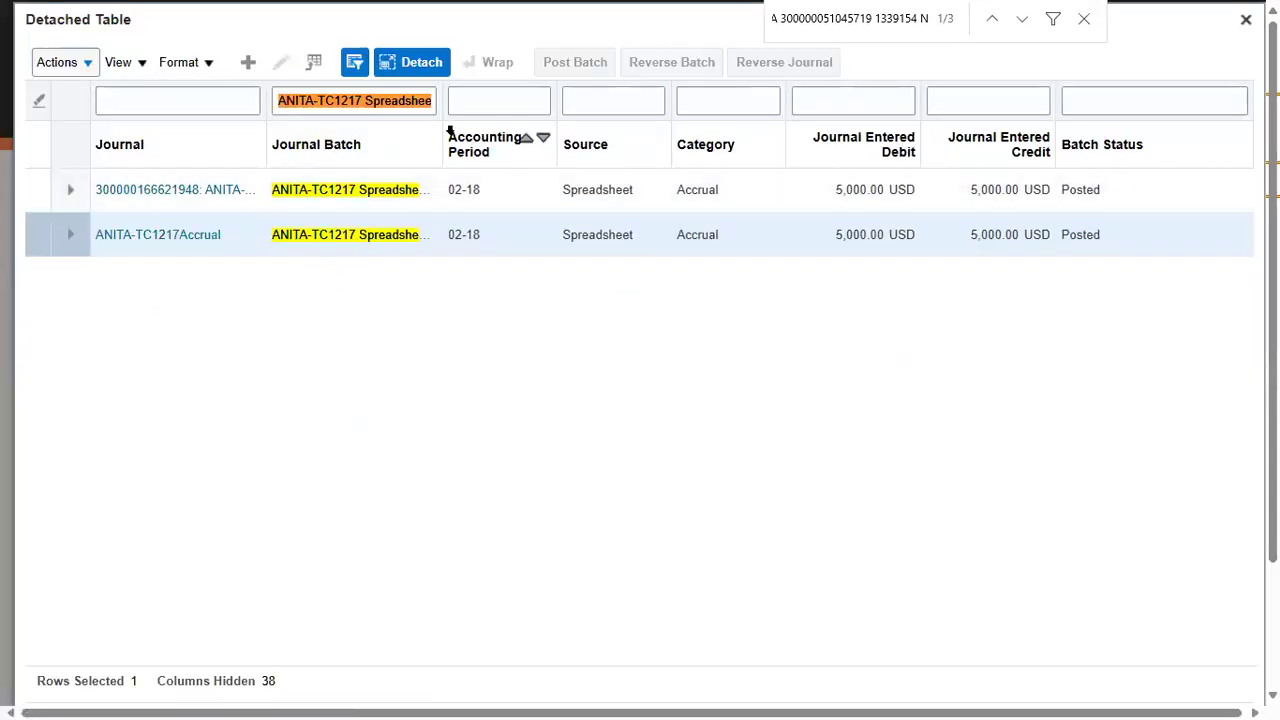
drag(445, 137, 676, 180)
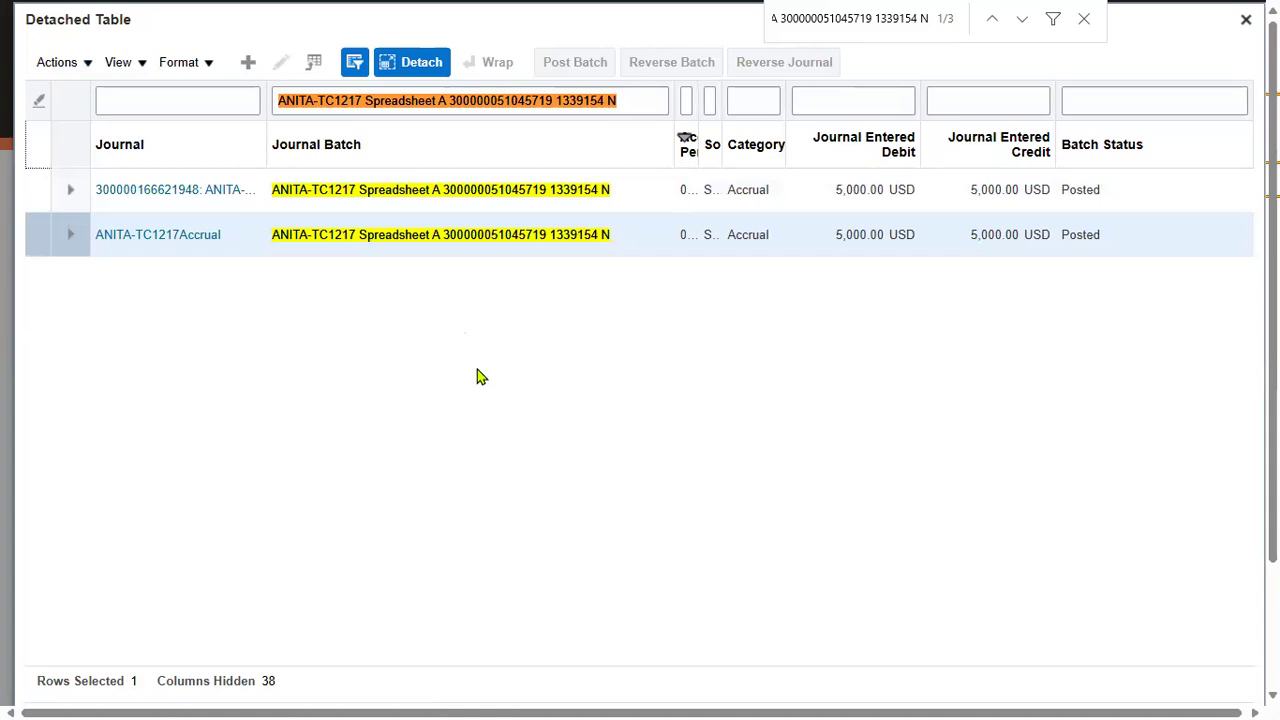
key(Escape)
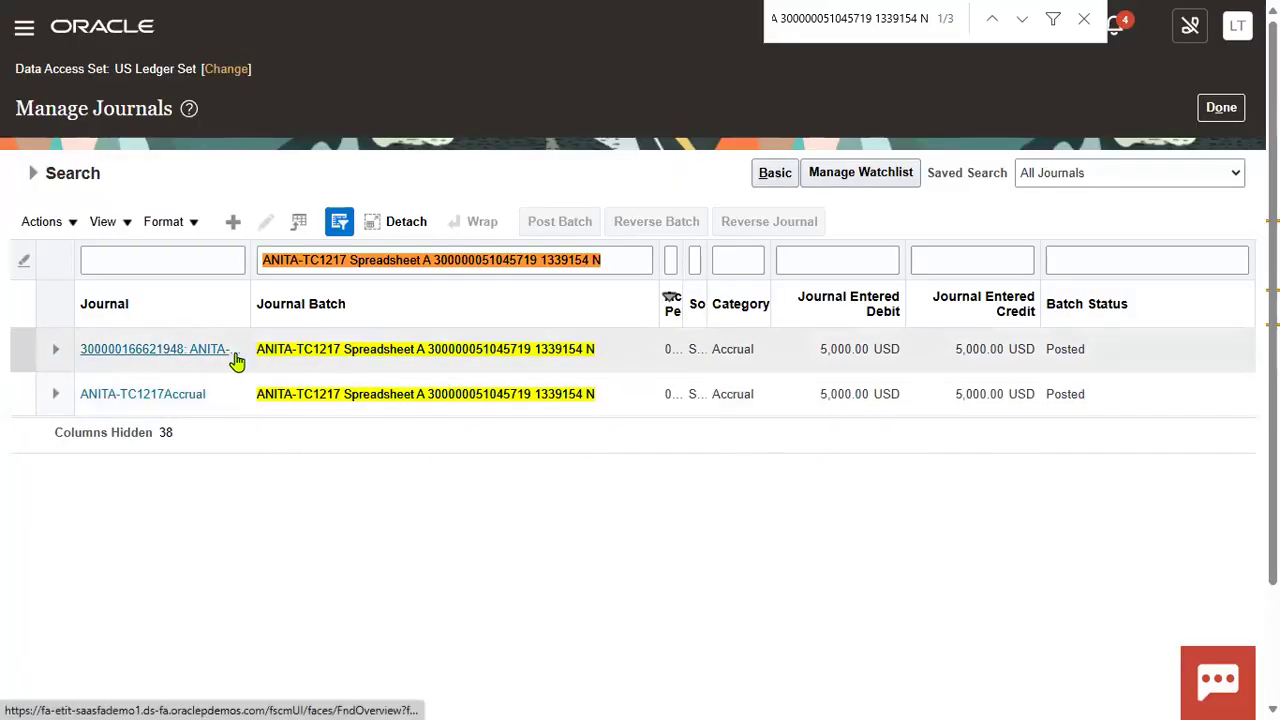
click(383, 355)
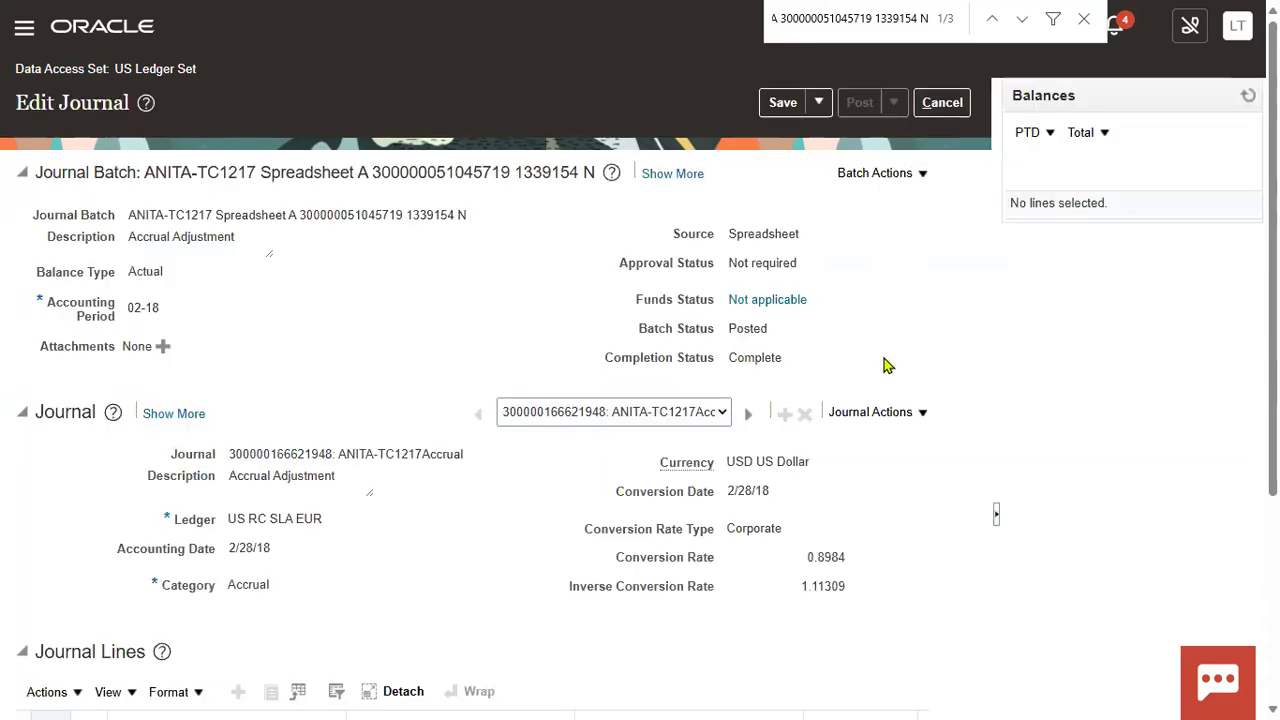
click(922, 174)
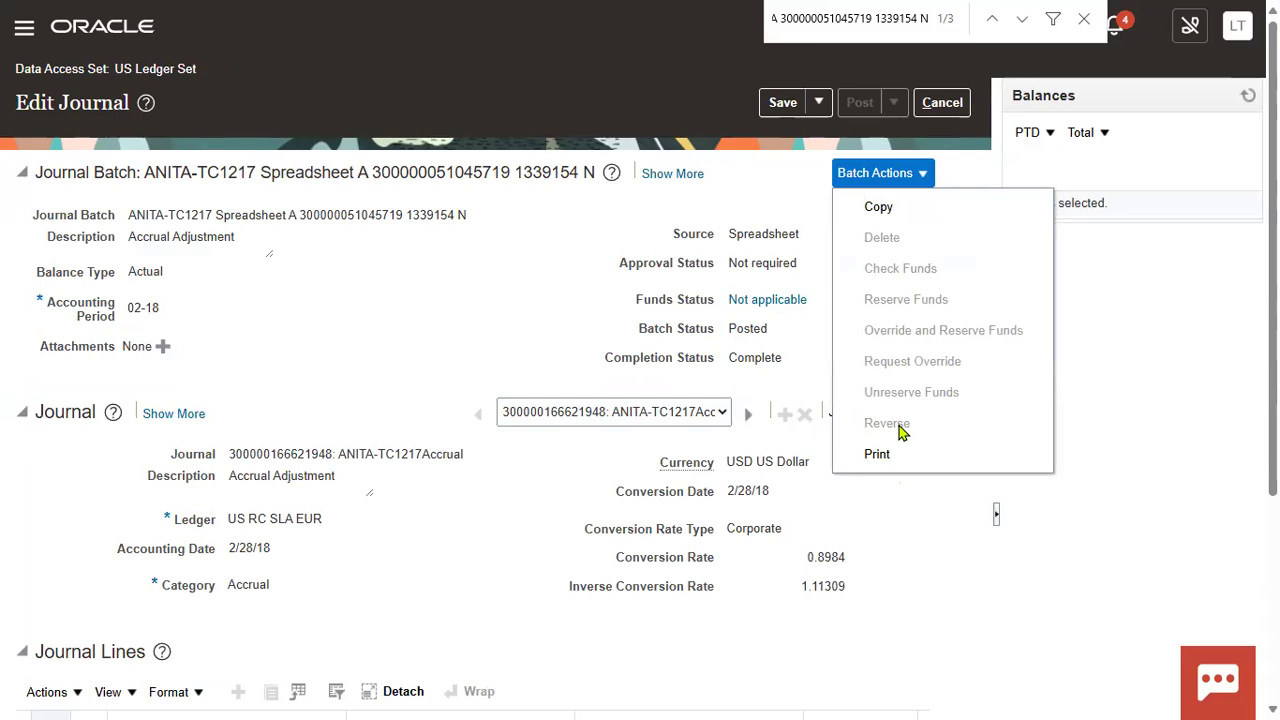
click(1120, 321)
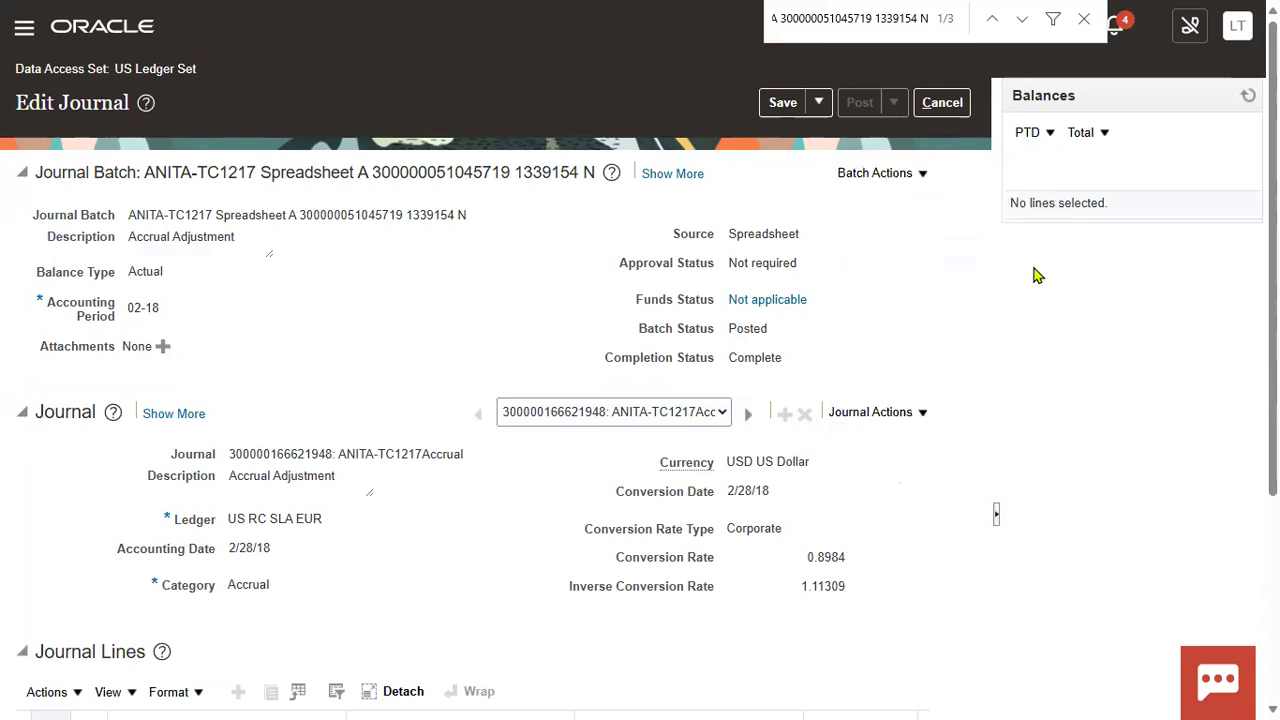
click(945, 106)
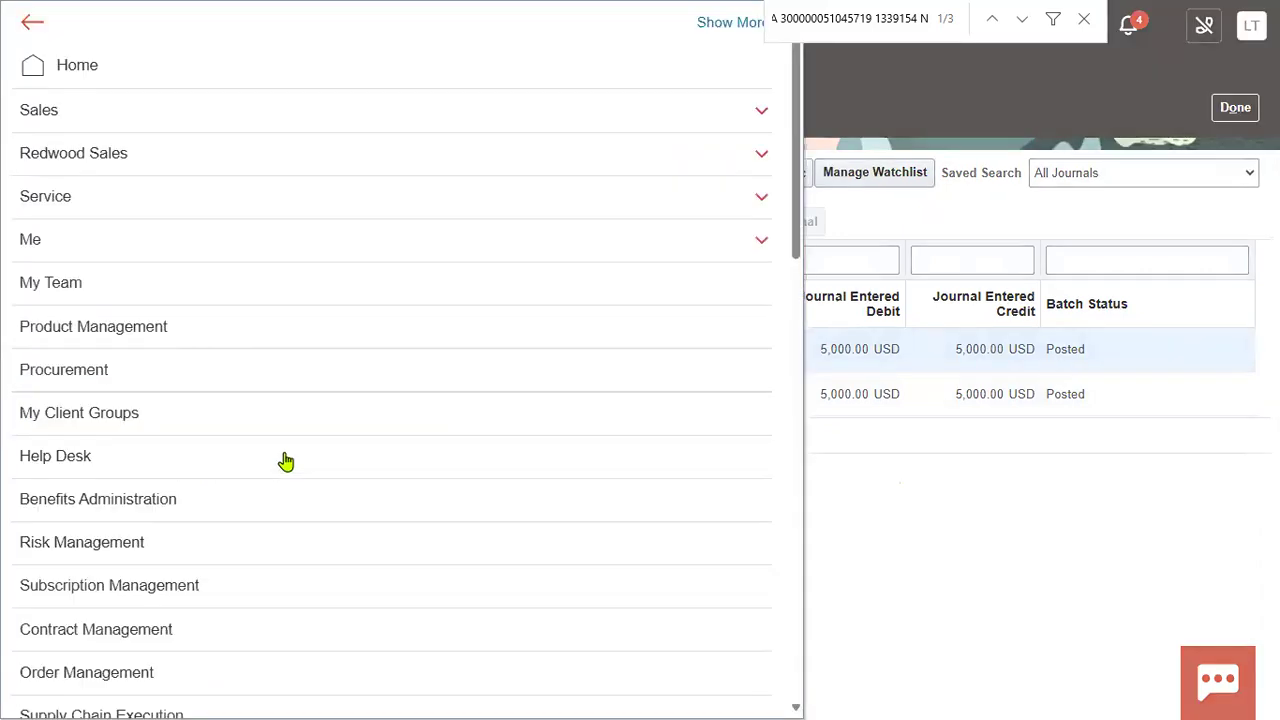
Step: Open Scheduled Processes from the Navigator's Tools section
scroll(254, 466, down, 10)
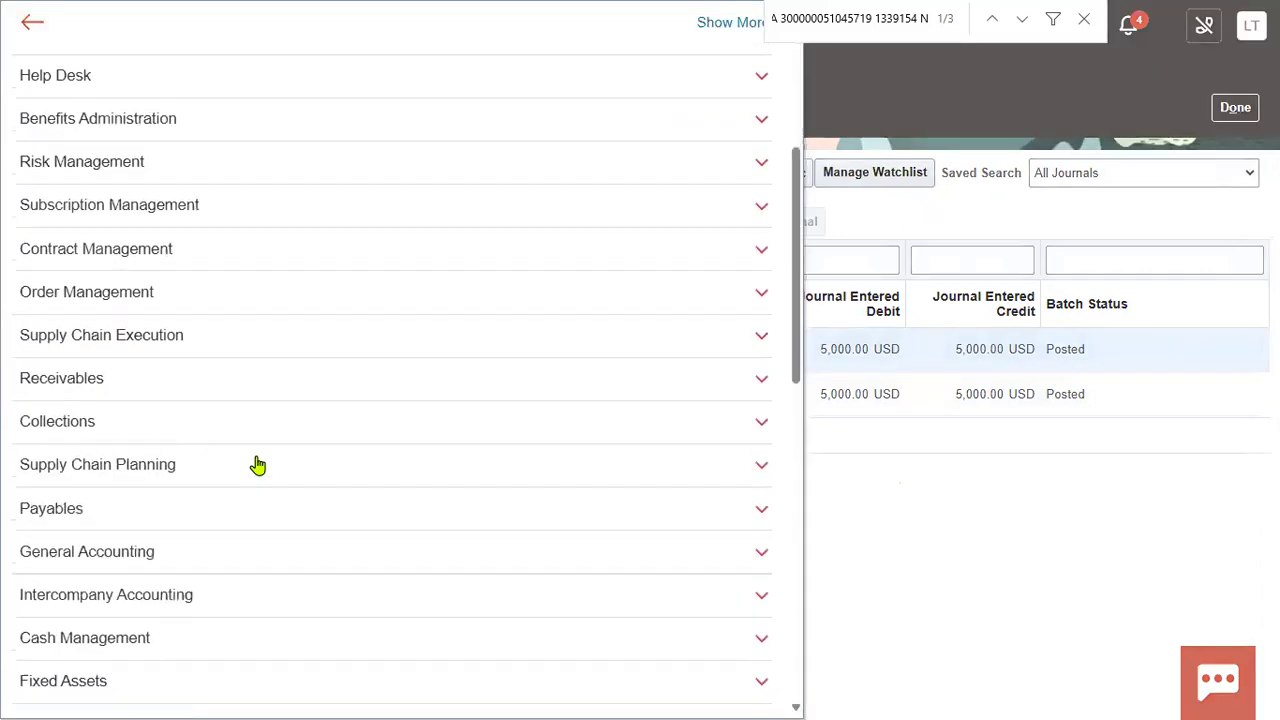
scroll(457, 523, down, 3)
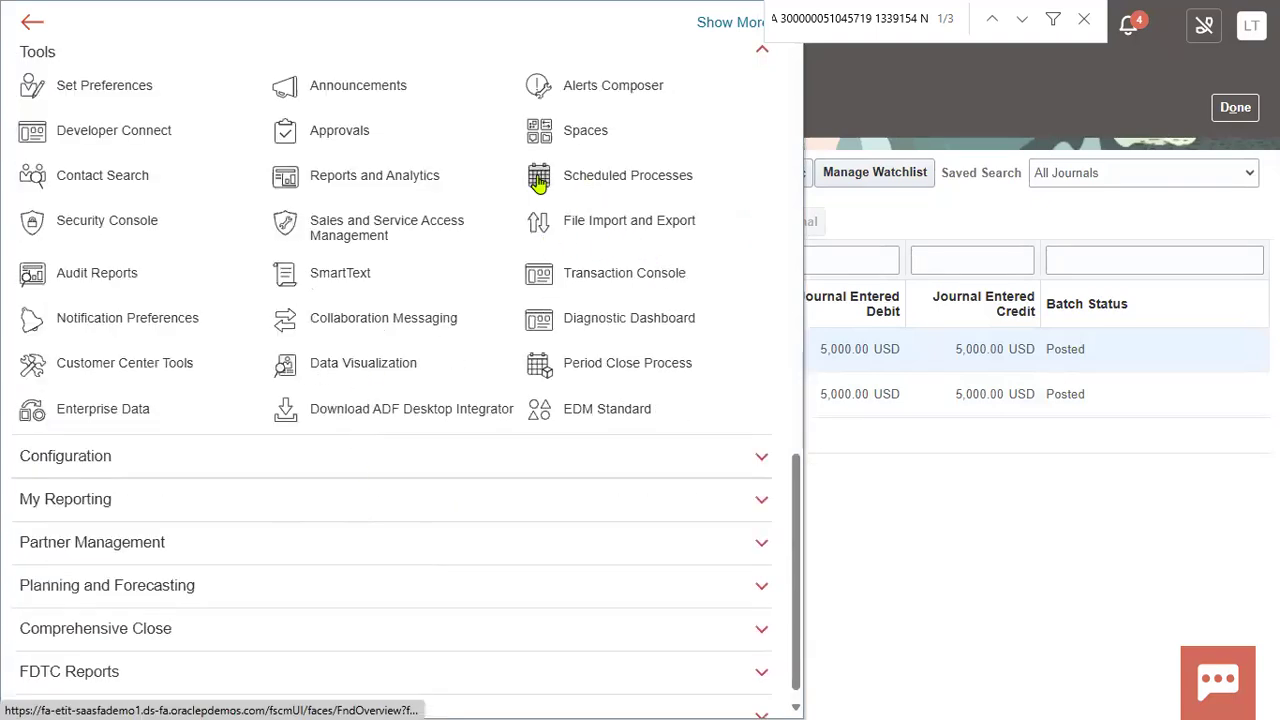
click(651, 174)
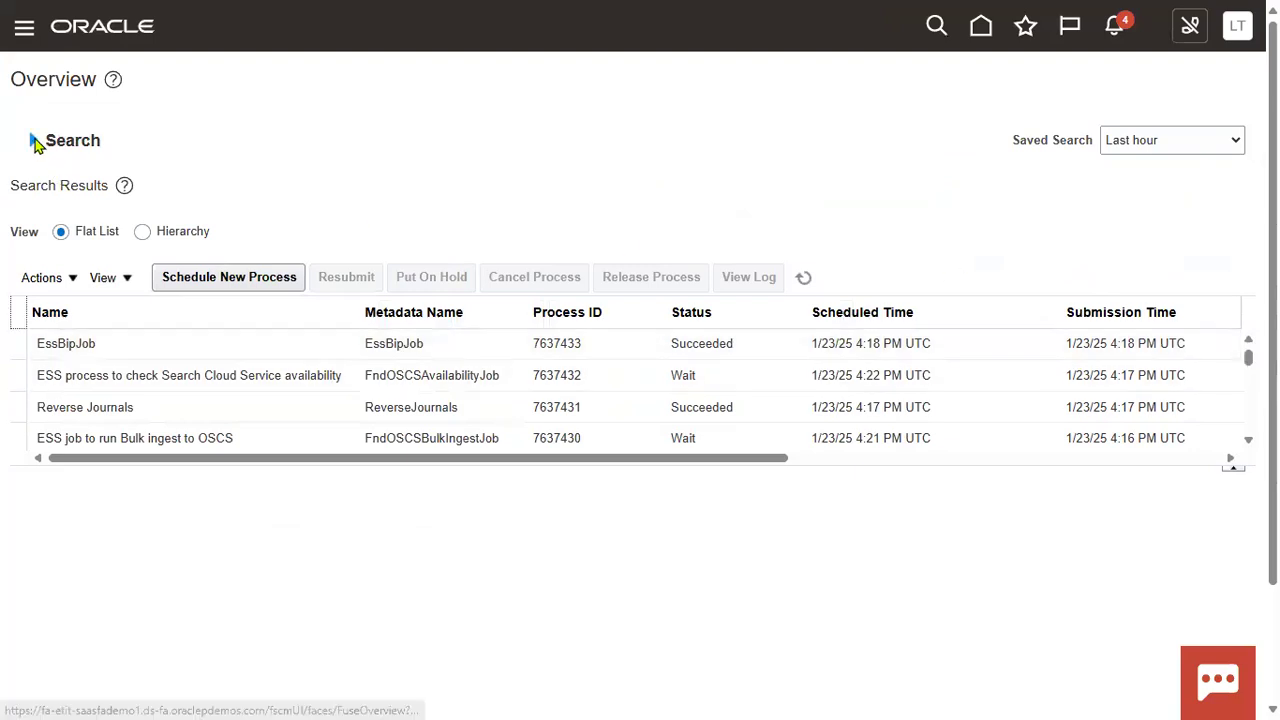
Step: Search scheduled processes by the submitting user's account name
click(739, 258)
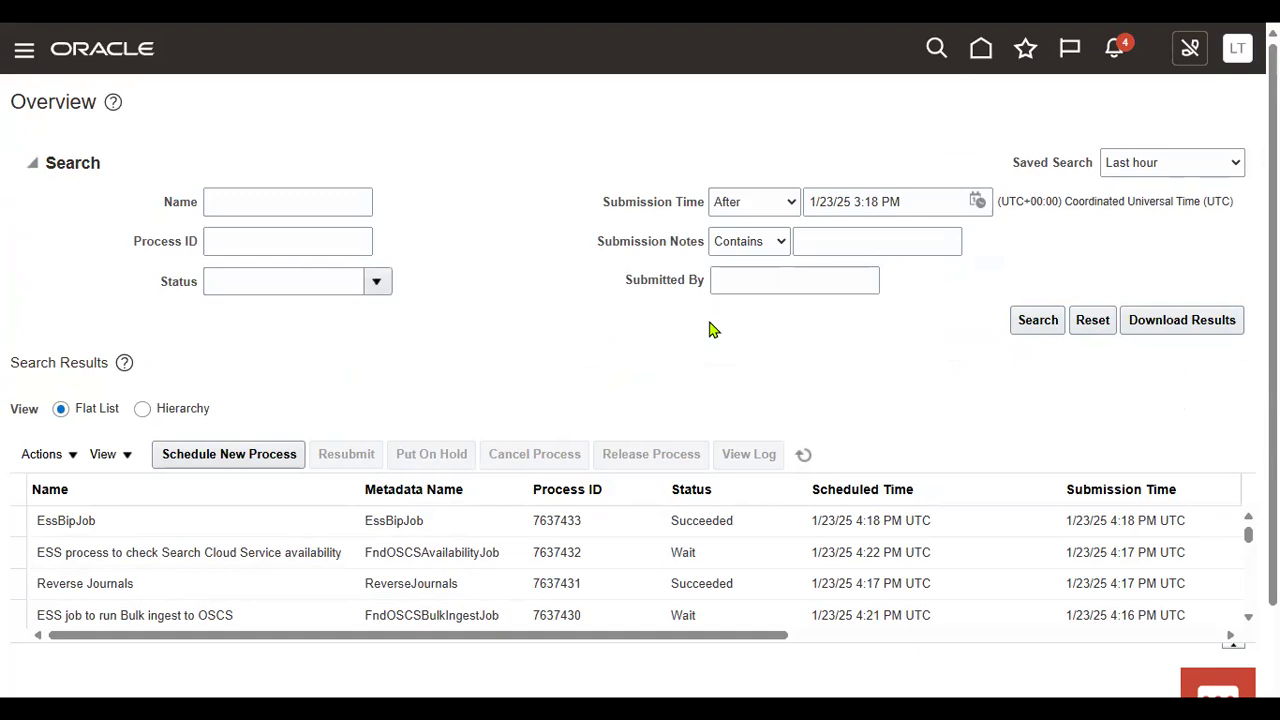
click(865, 285)
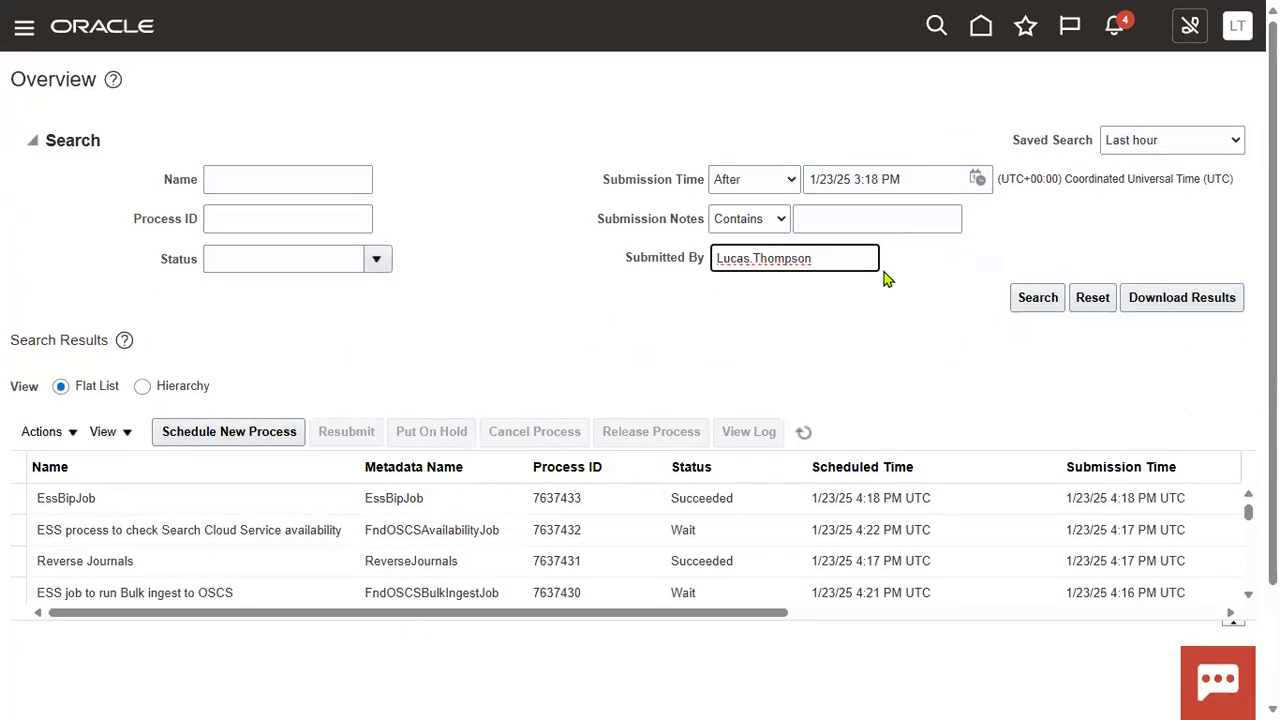
key(Return)
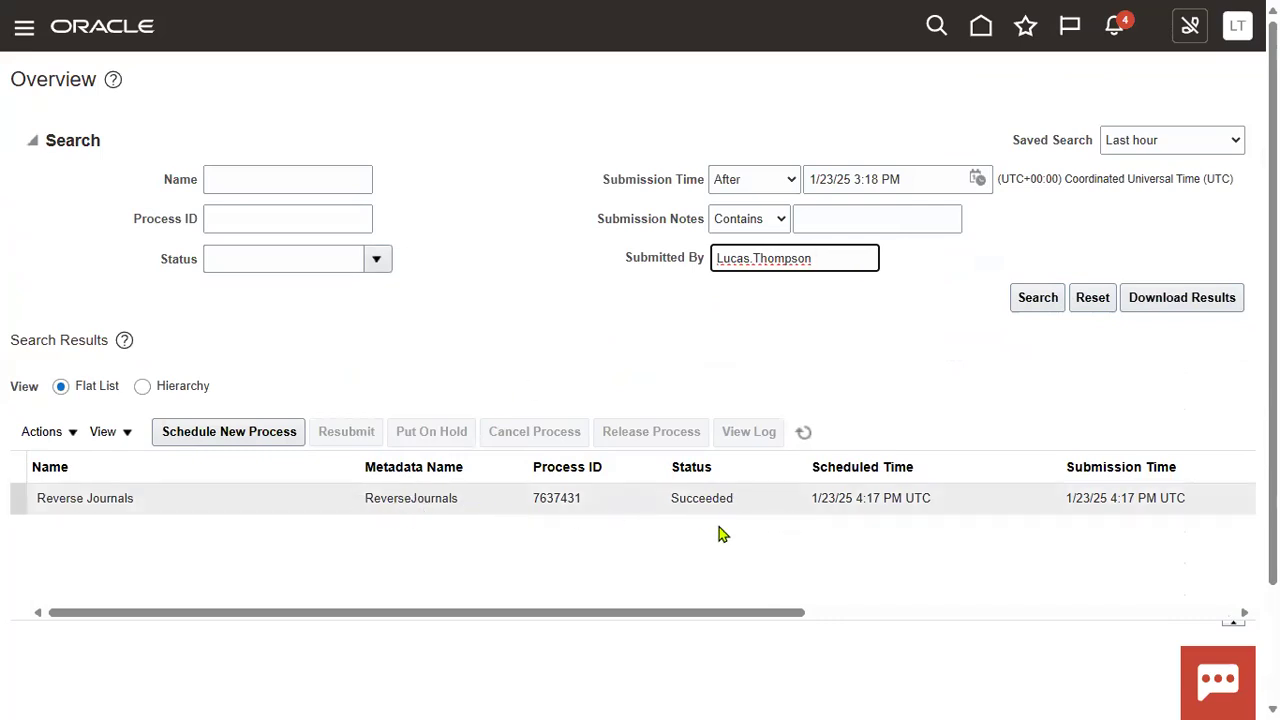
Step: Select Reverse Journals process 7637431 and refresh the results to confirm Succeeded
click(140, 497)
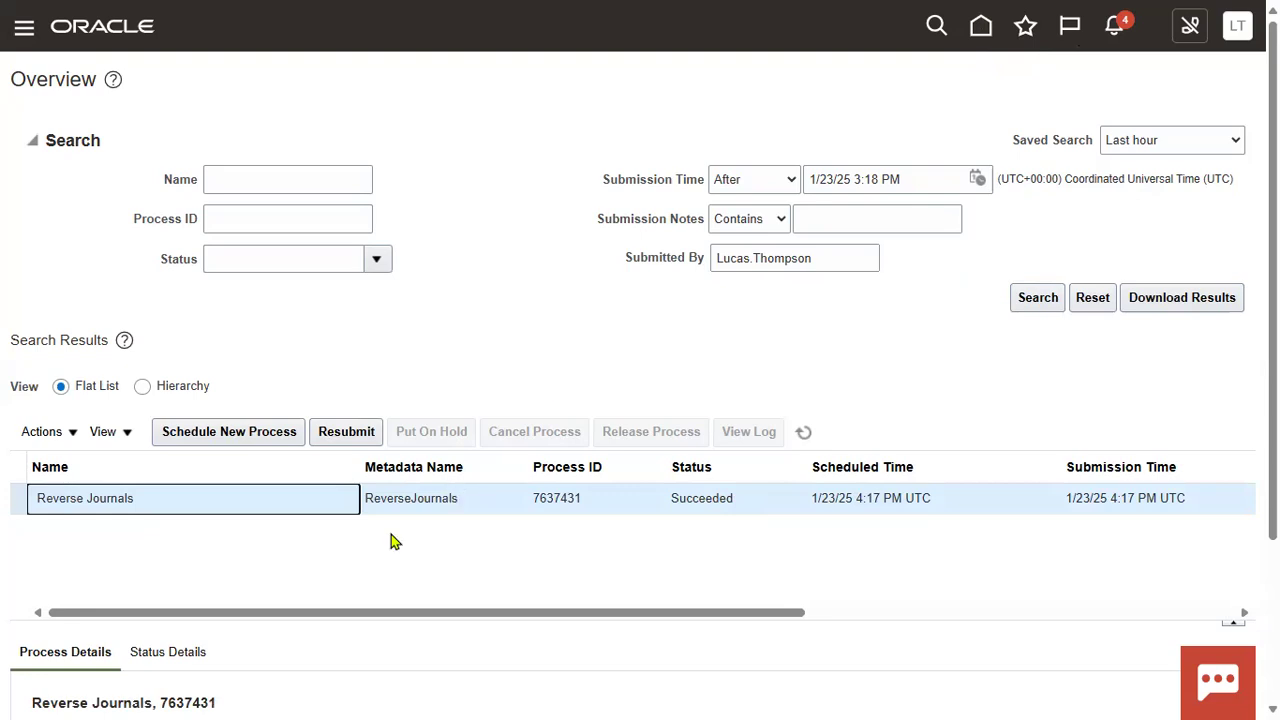
double_click(577, 500)
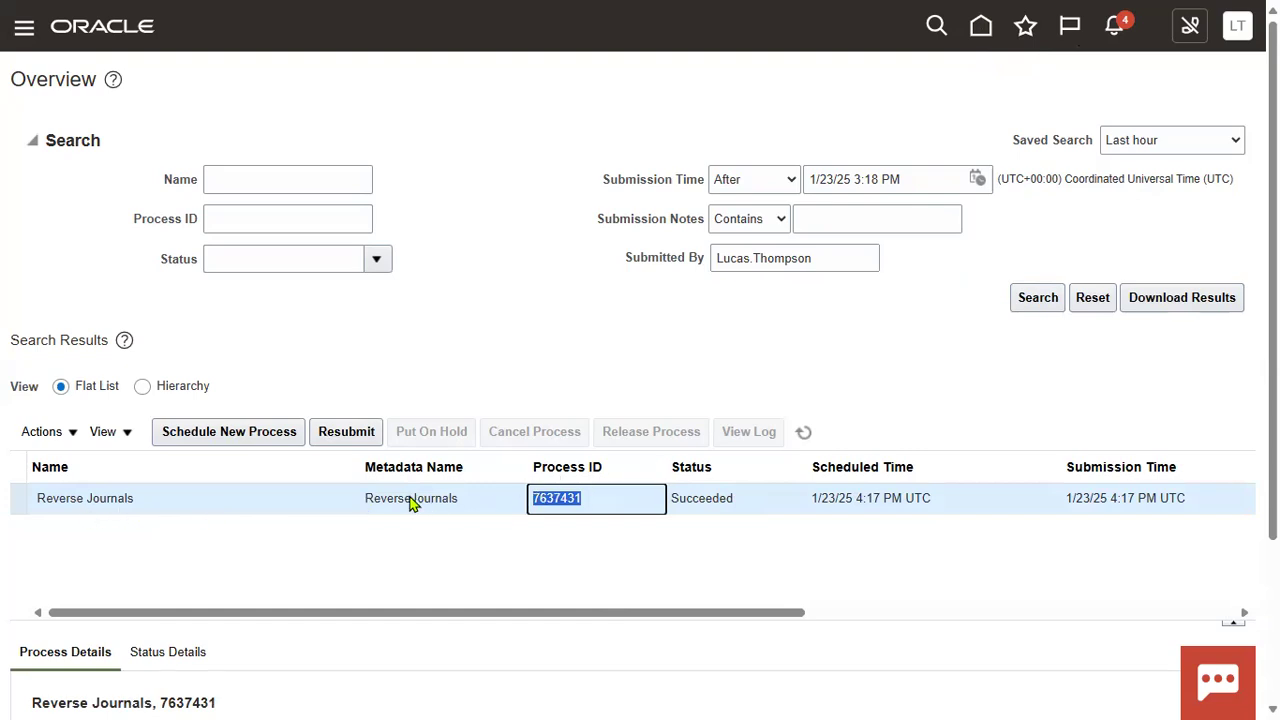
click(803, 431)
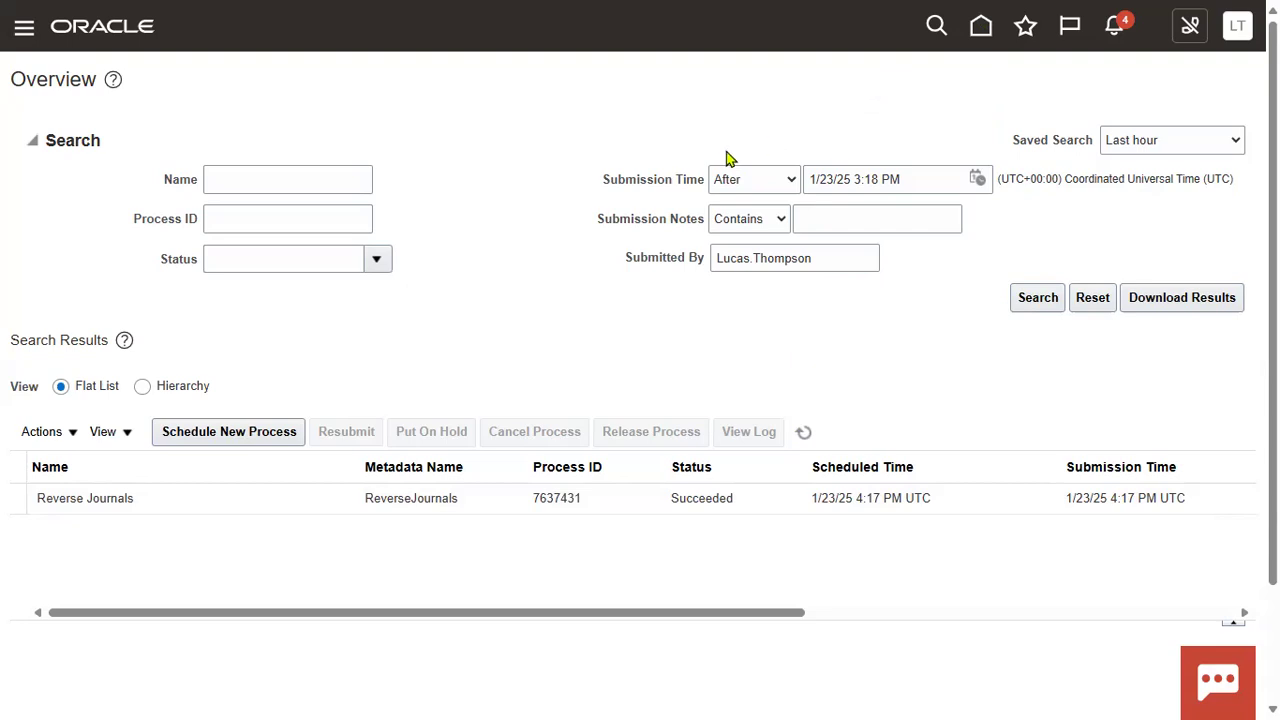
Step: Return home to General Accounting > Journals, then open and close the Tasks panel
click(981, 30)
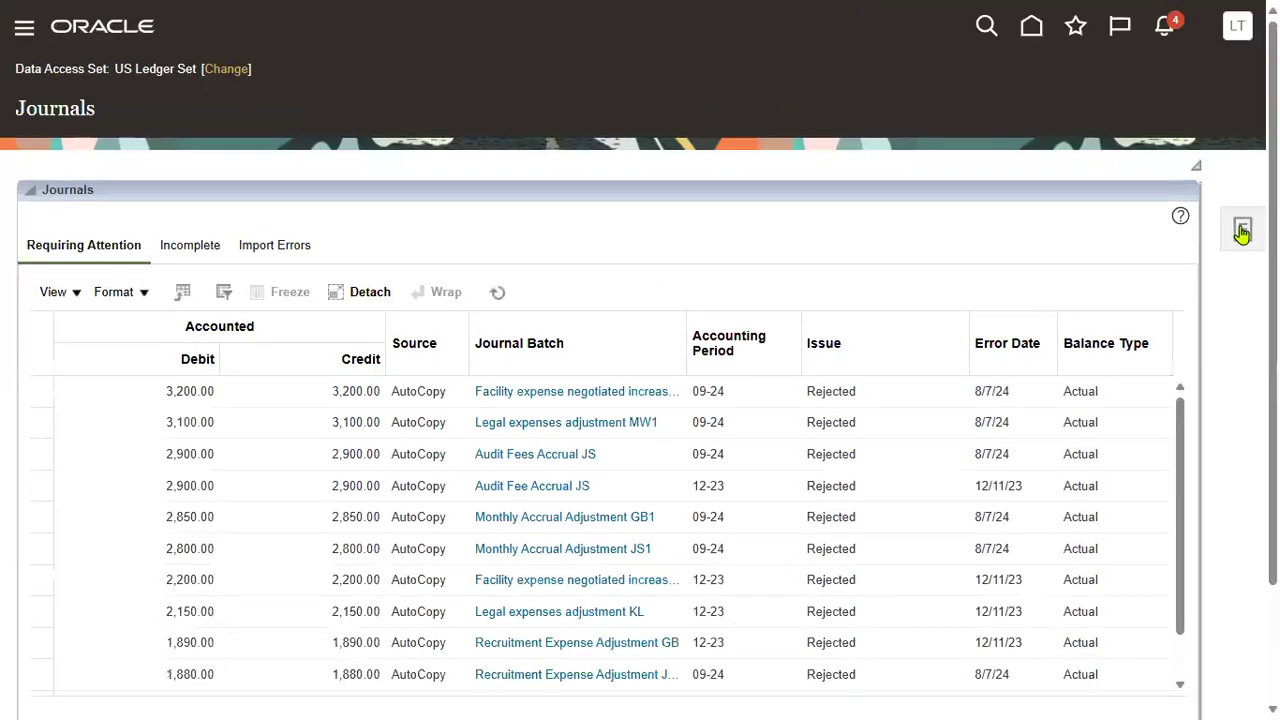
click(1243, 232)
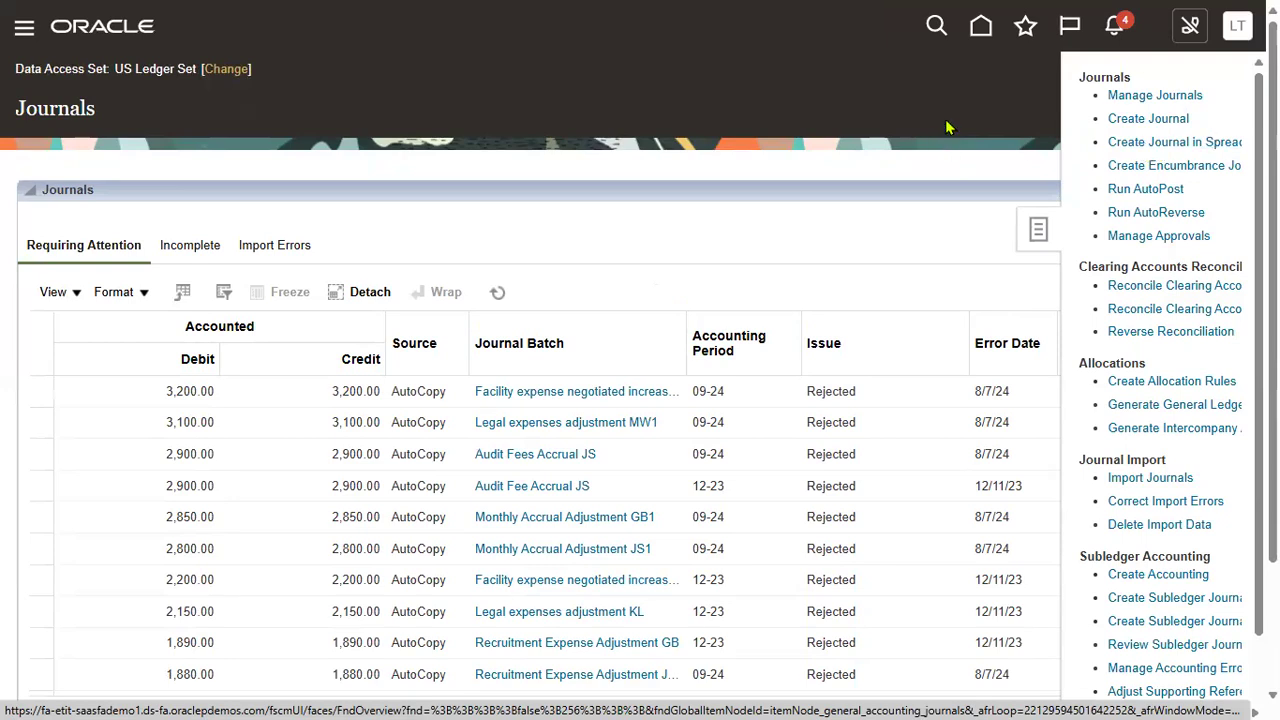
click(922, 94)
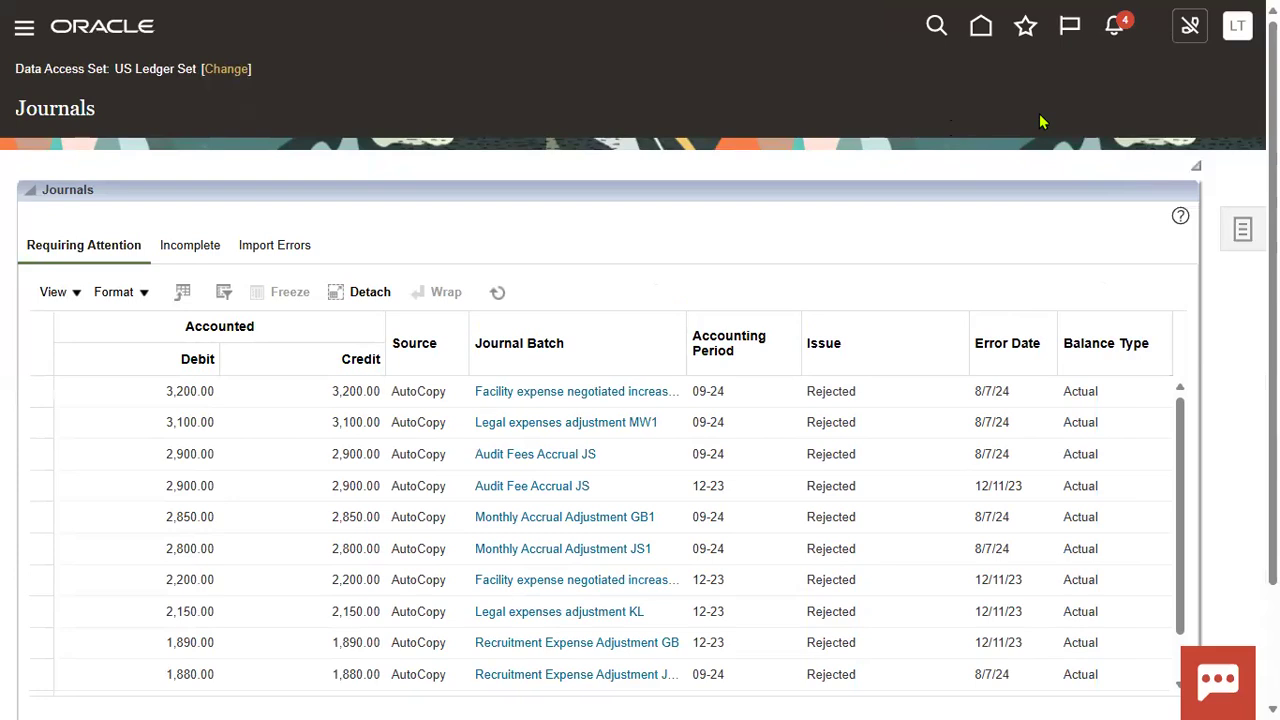
click(1237, 25)
Step: Choose Setup and Maintenance from the user menu to reach Setup: Financials
click(884, 337)
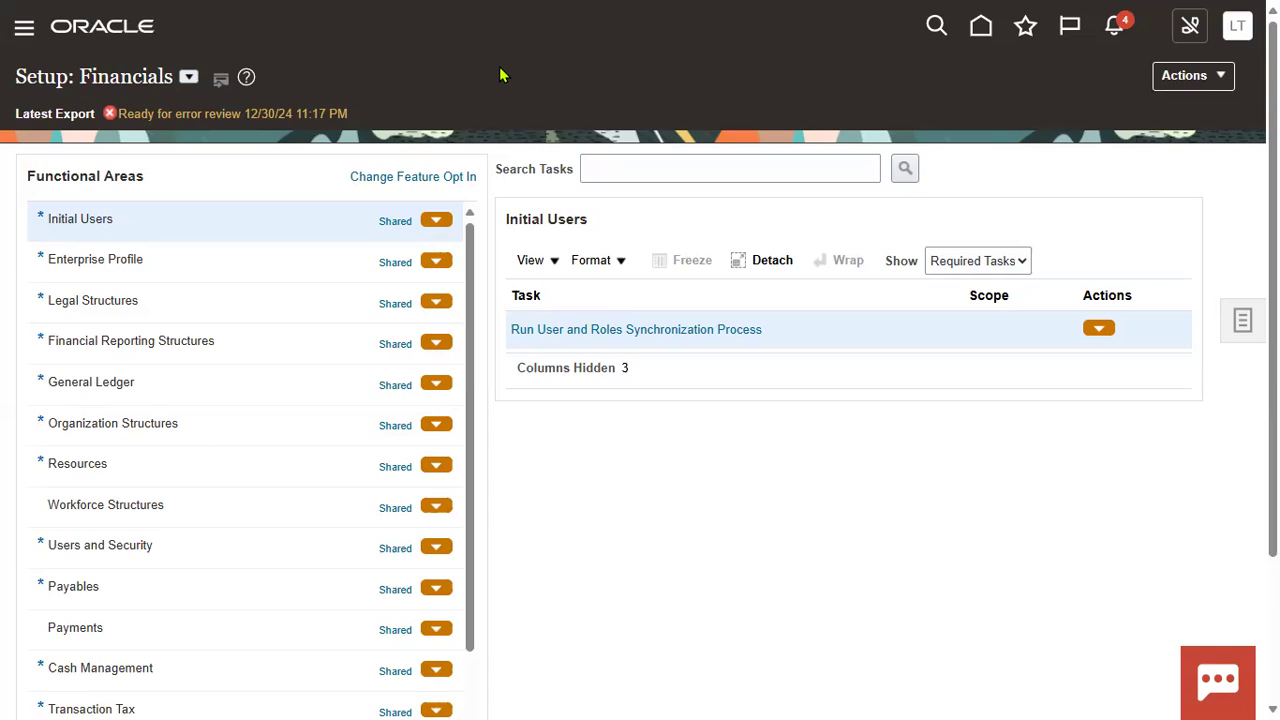
Step: Search the General Ledger setup tasks for 'Manage Data%'
click(267, 386)
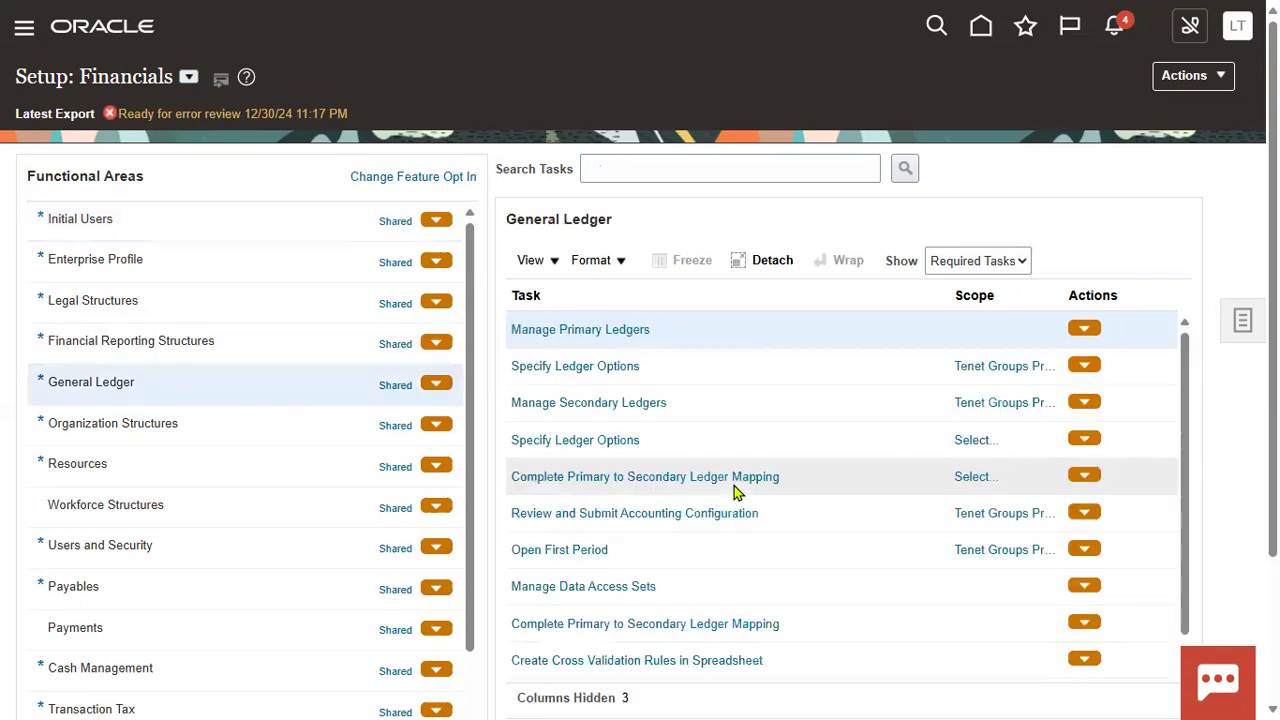
click(610, 167)
text(M)
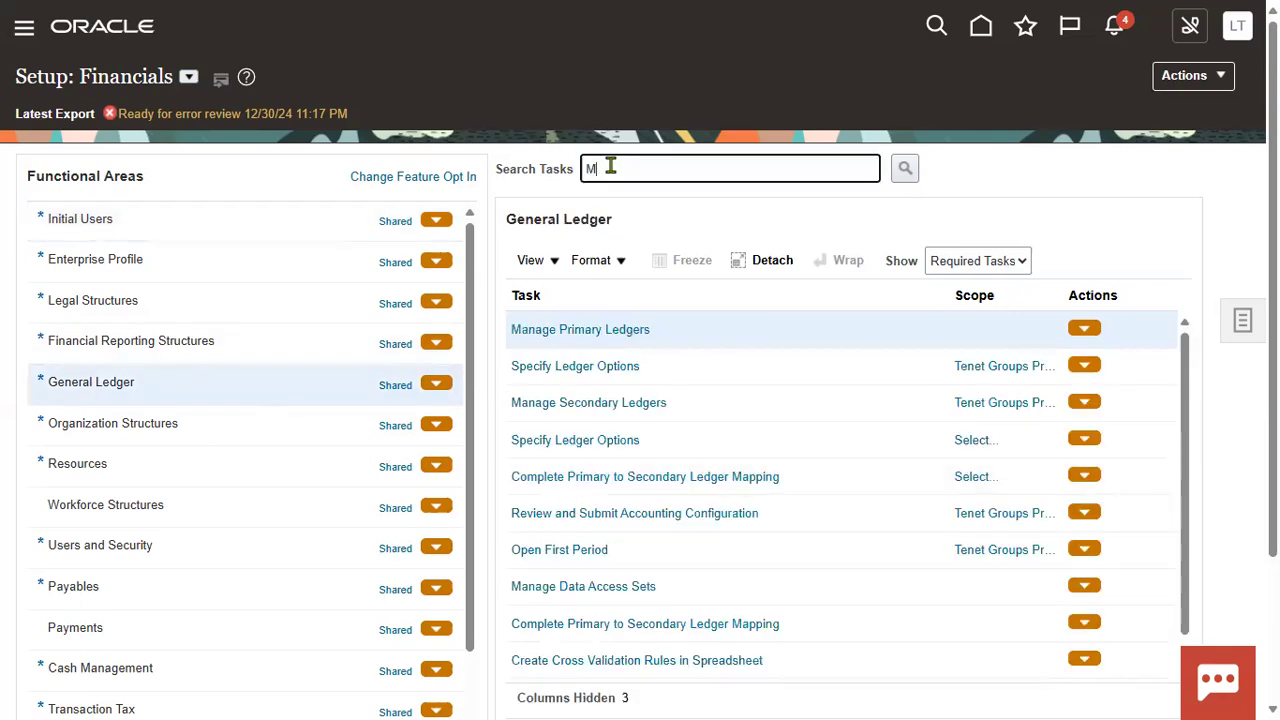
text(anage Data%)
key(Return)
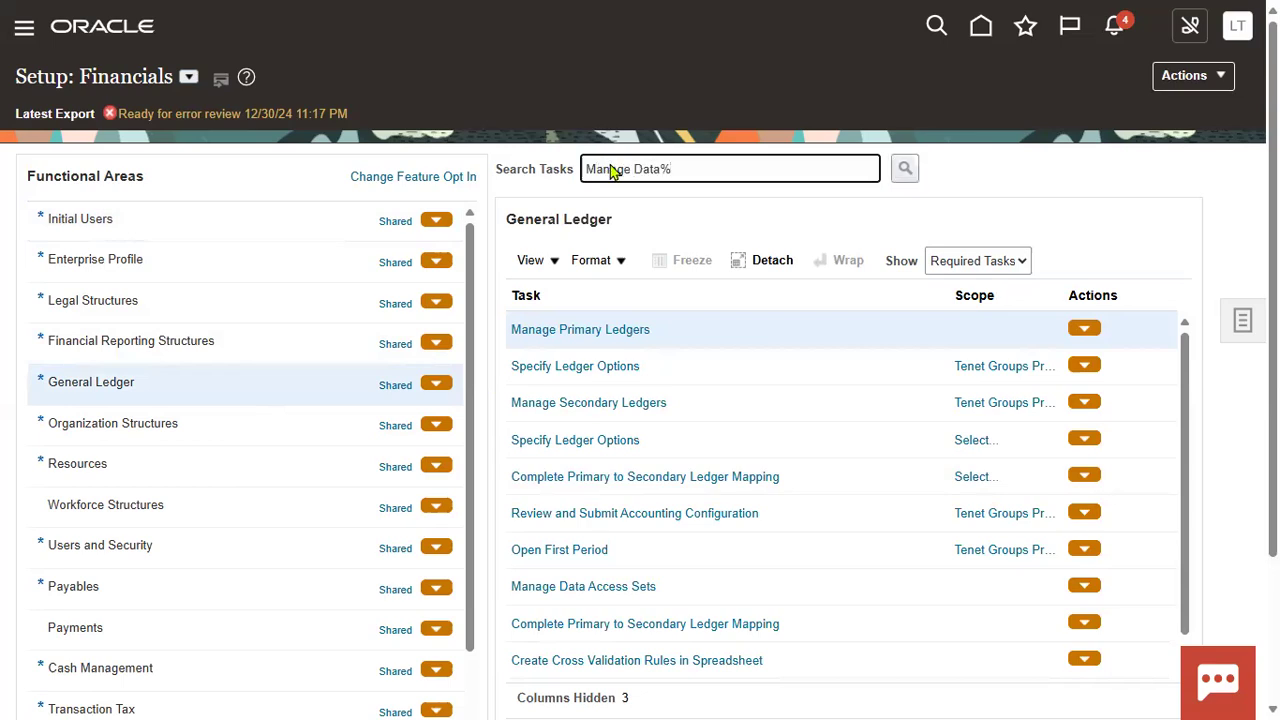
Step: Open Manage Data Access Sets and start a new data access set
click(397, 276)
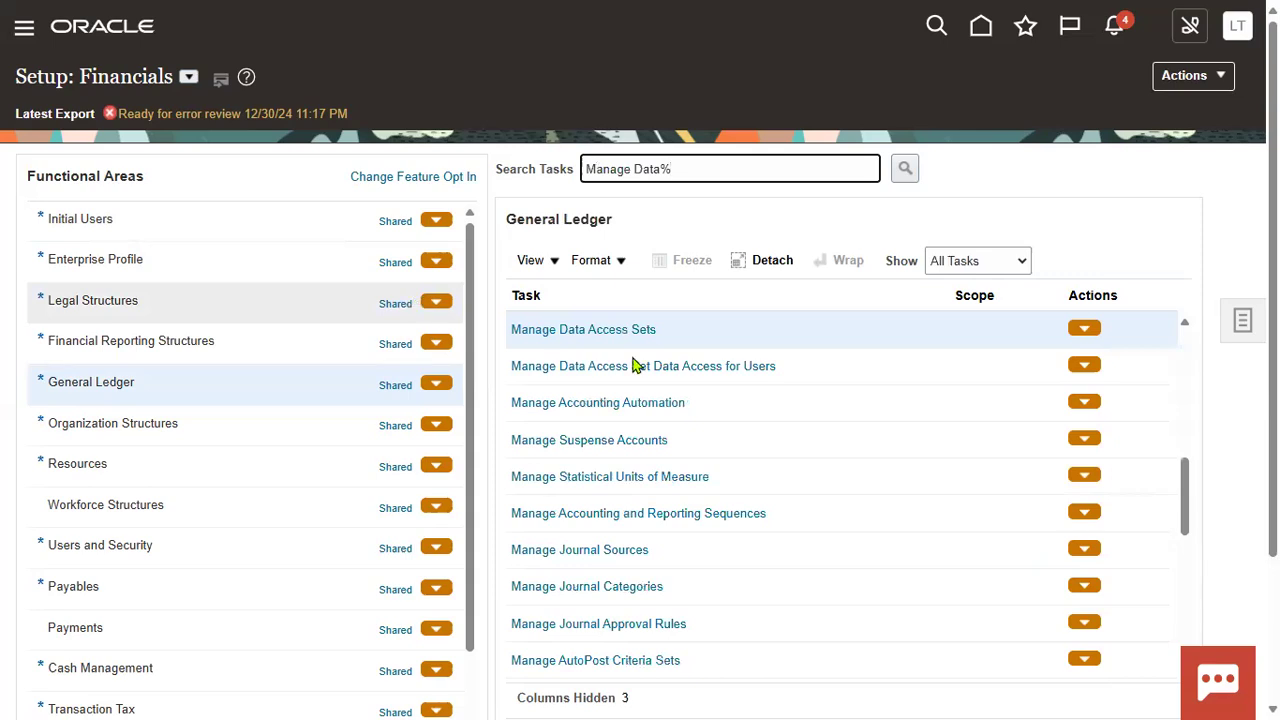
click(640, 329)
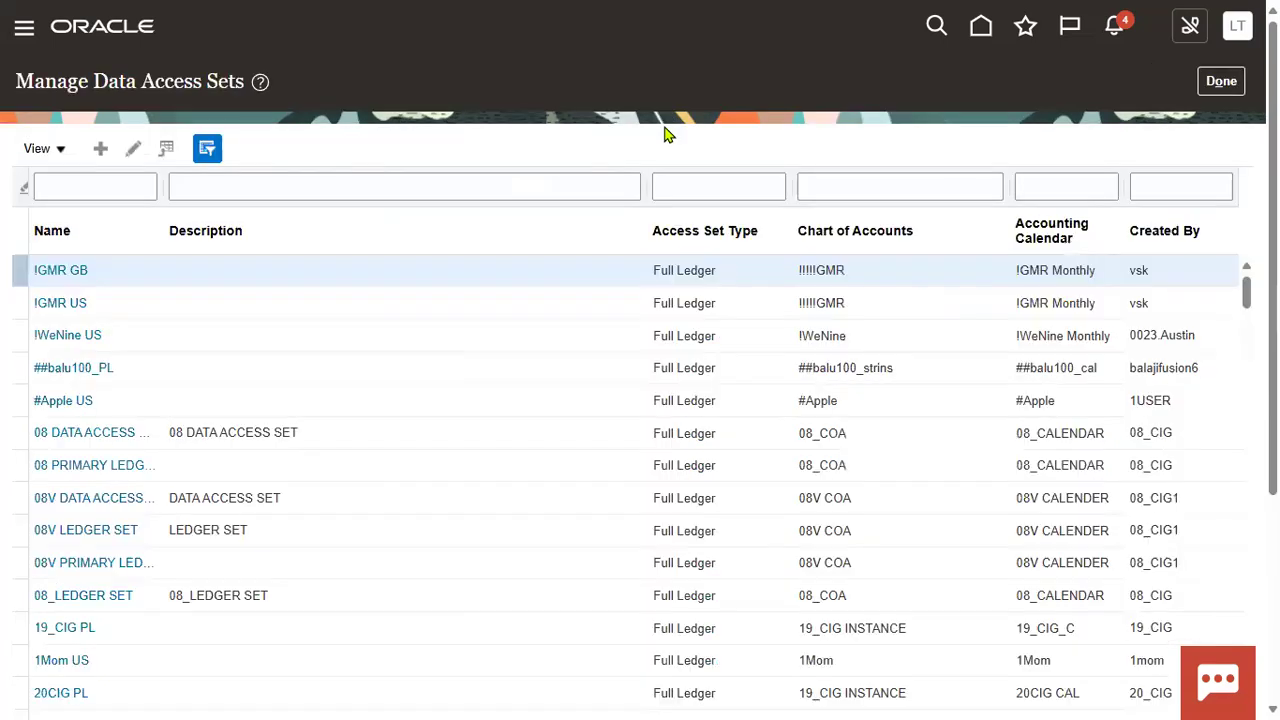
click(103, 148)
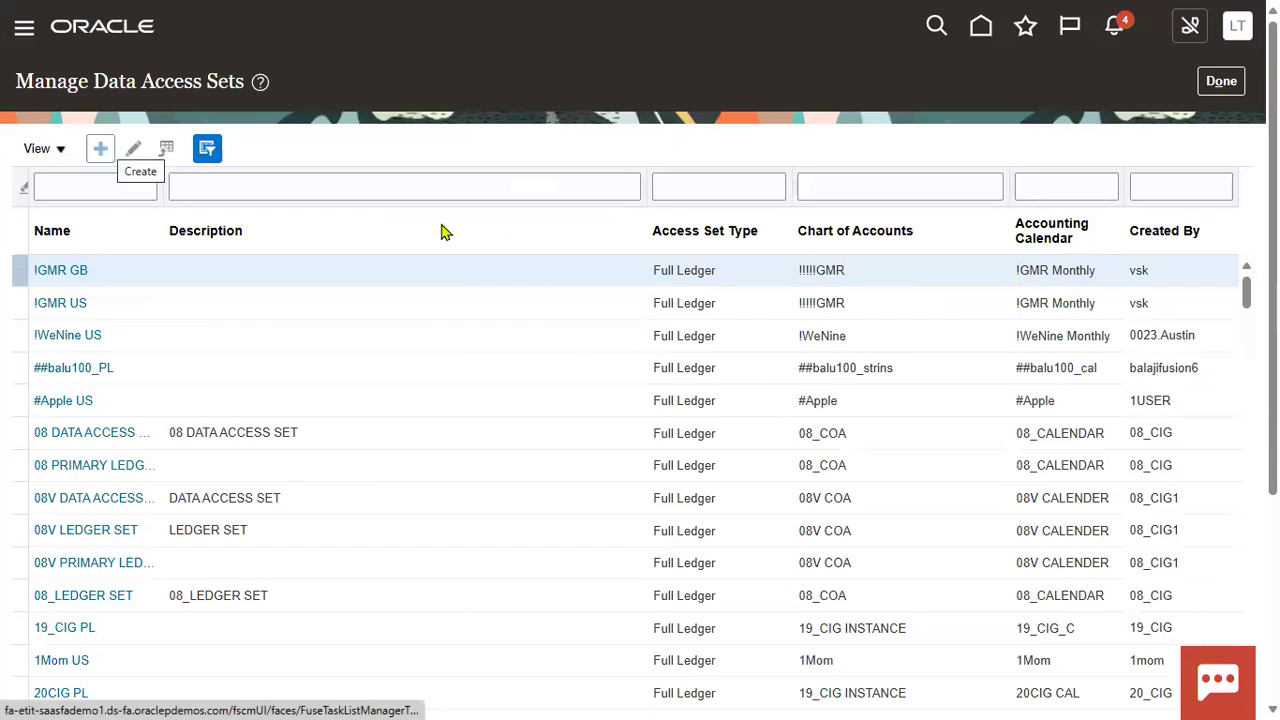
click(338, 151)
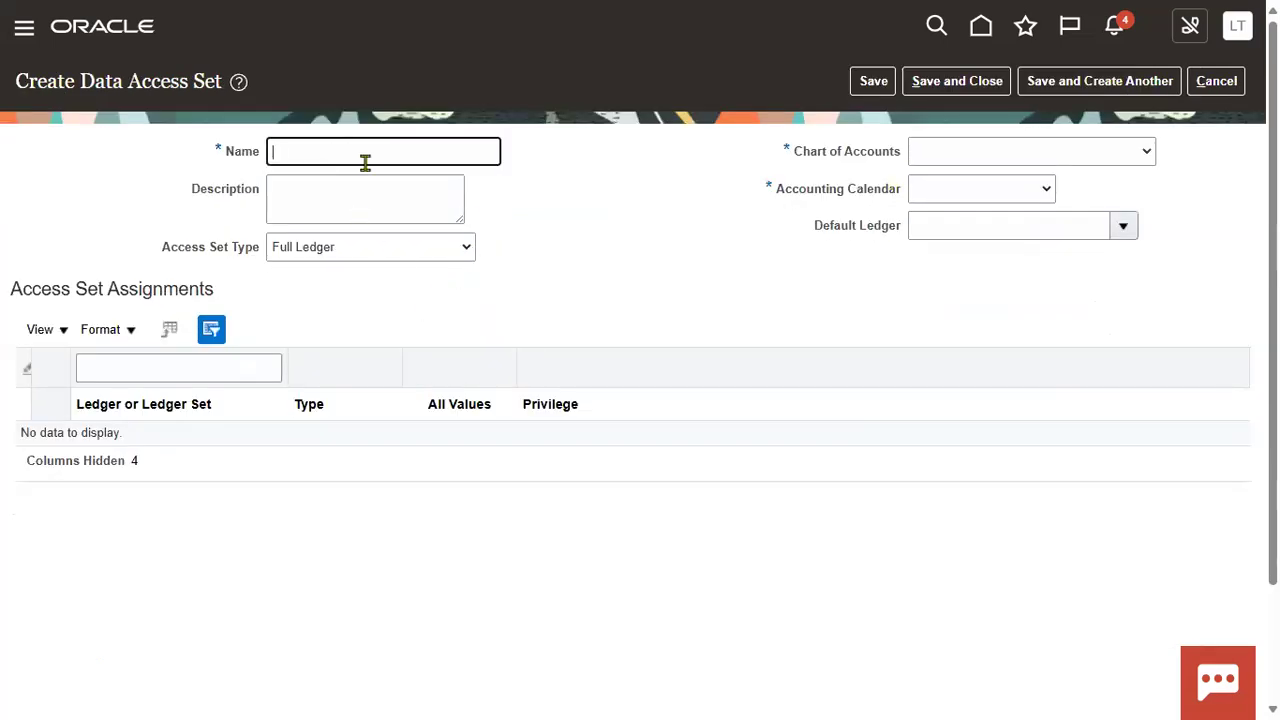
Step: Name the set US_001, copy it into Description, and choose Primary Balancing Segment Value type
click(672, 232)
click(399, 150)
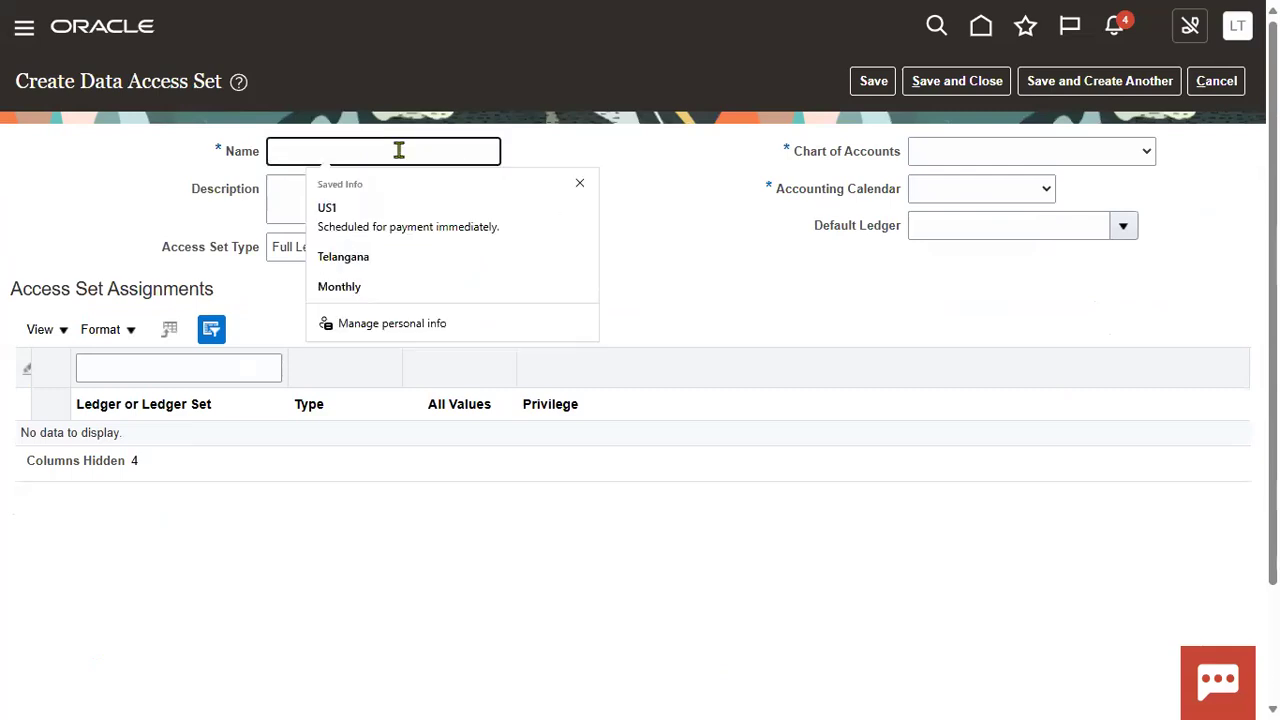
text(US)
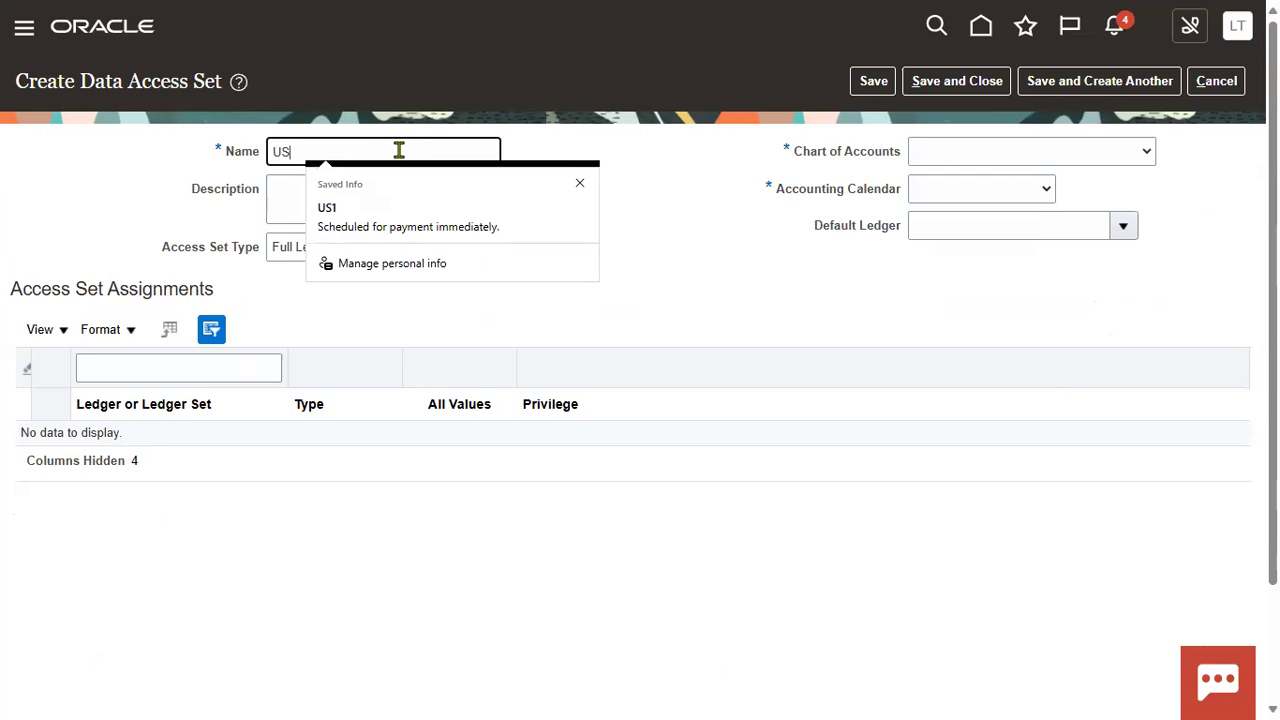
text(_001)
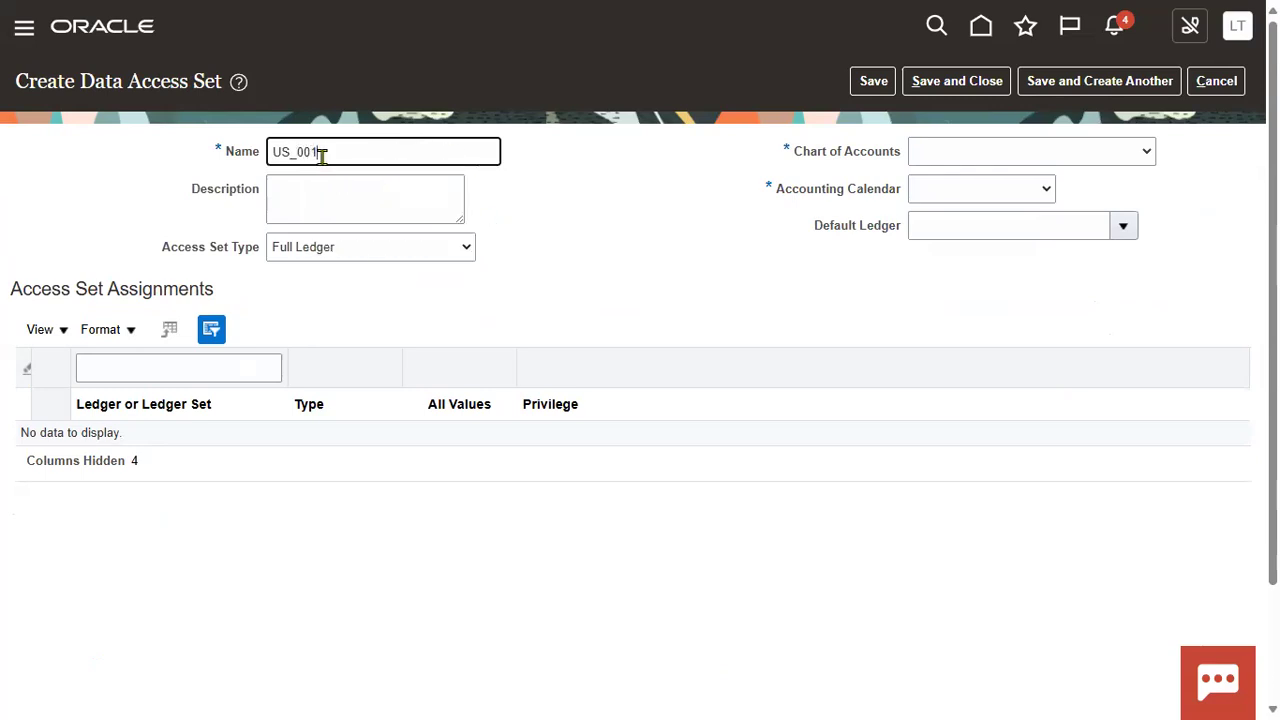
drag(328, 150, 214, 148)
key(ctrl+c)
click(423, 200)
click(405, 206)
key(ctrl+v)
key(Tab)
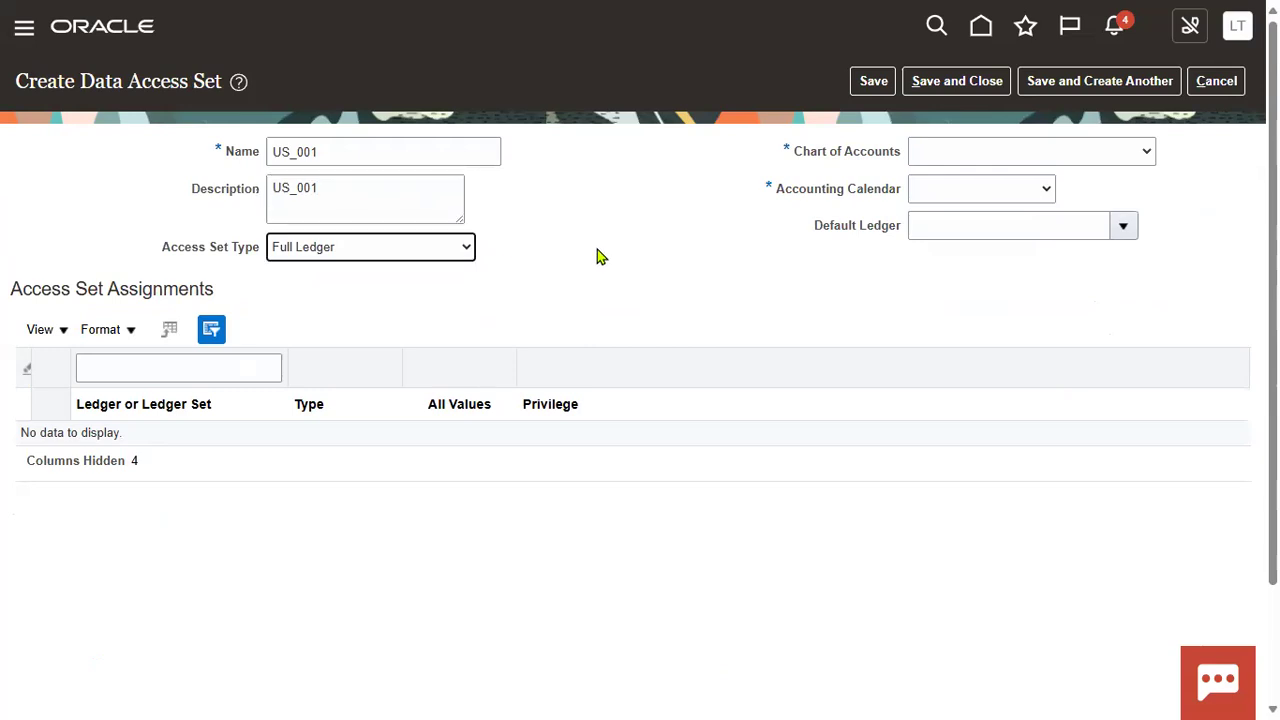
click(453, 257)
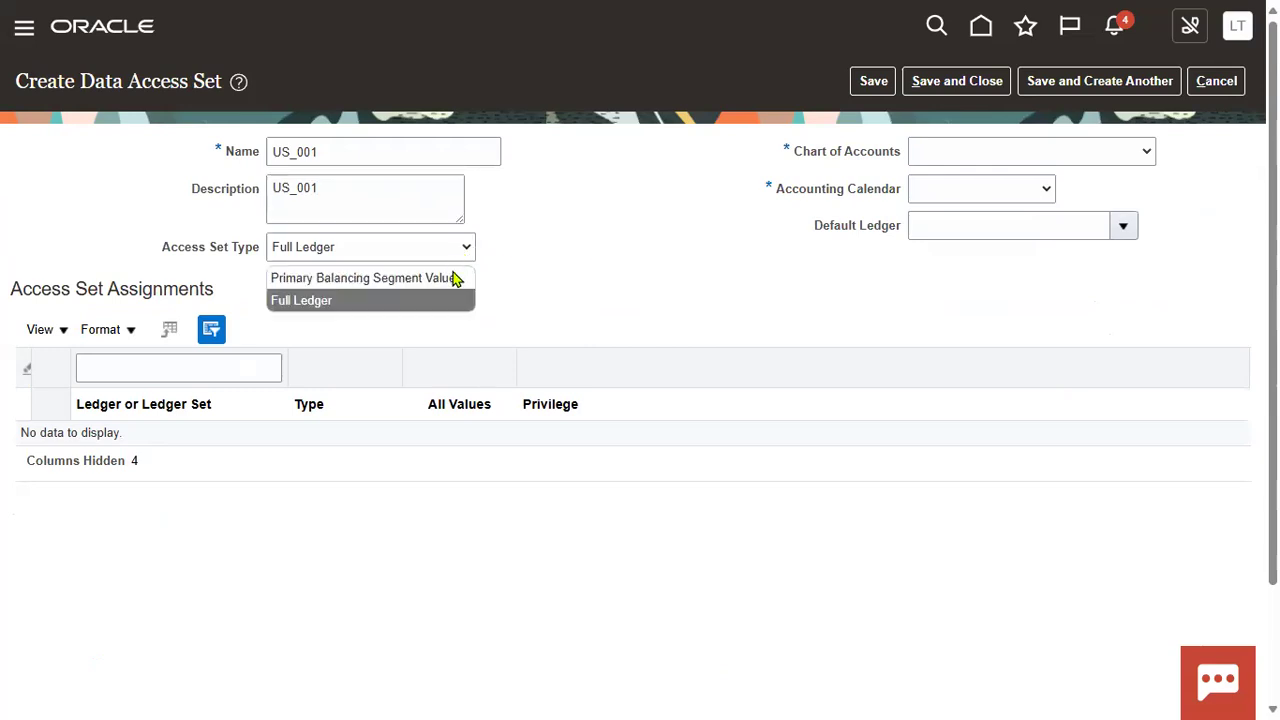
key(Return)
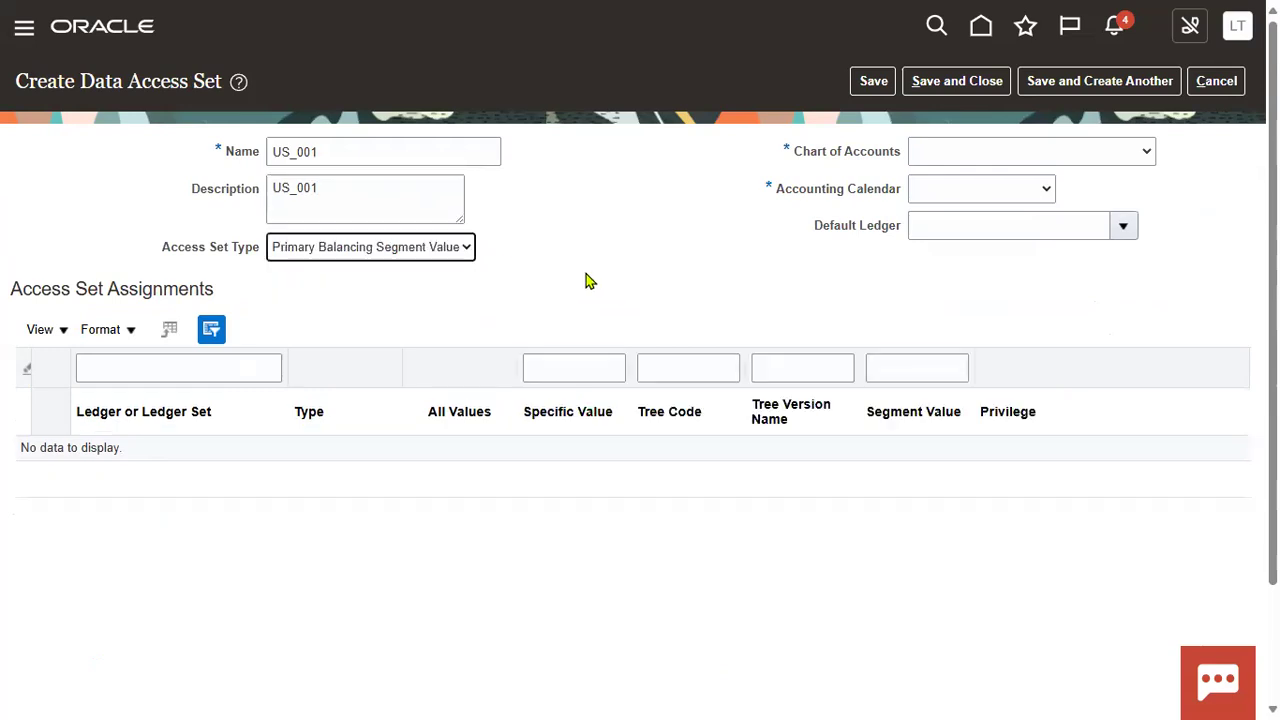
Step: Browse the Chart of Accounts dropdown list without choosing a chart
click(1046, 160)
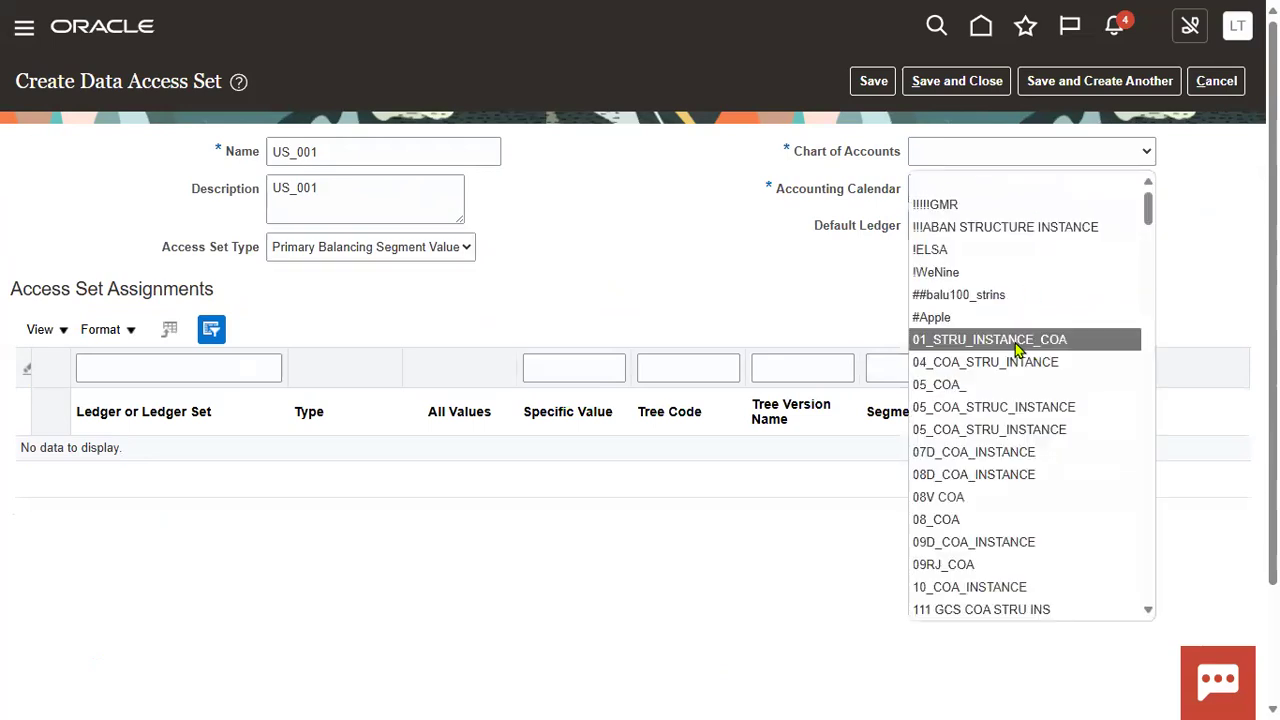
scroll(1015, 343, down, 10)
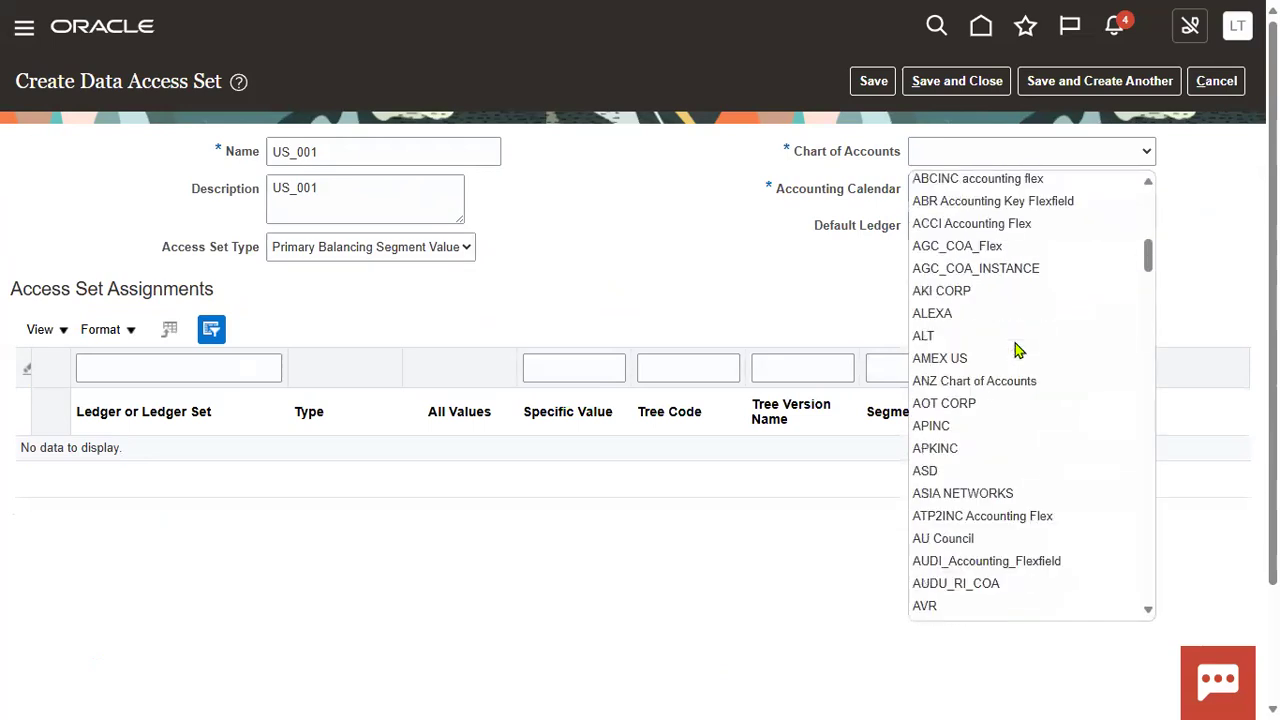
scroll(1015, 343, down, 5)
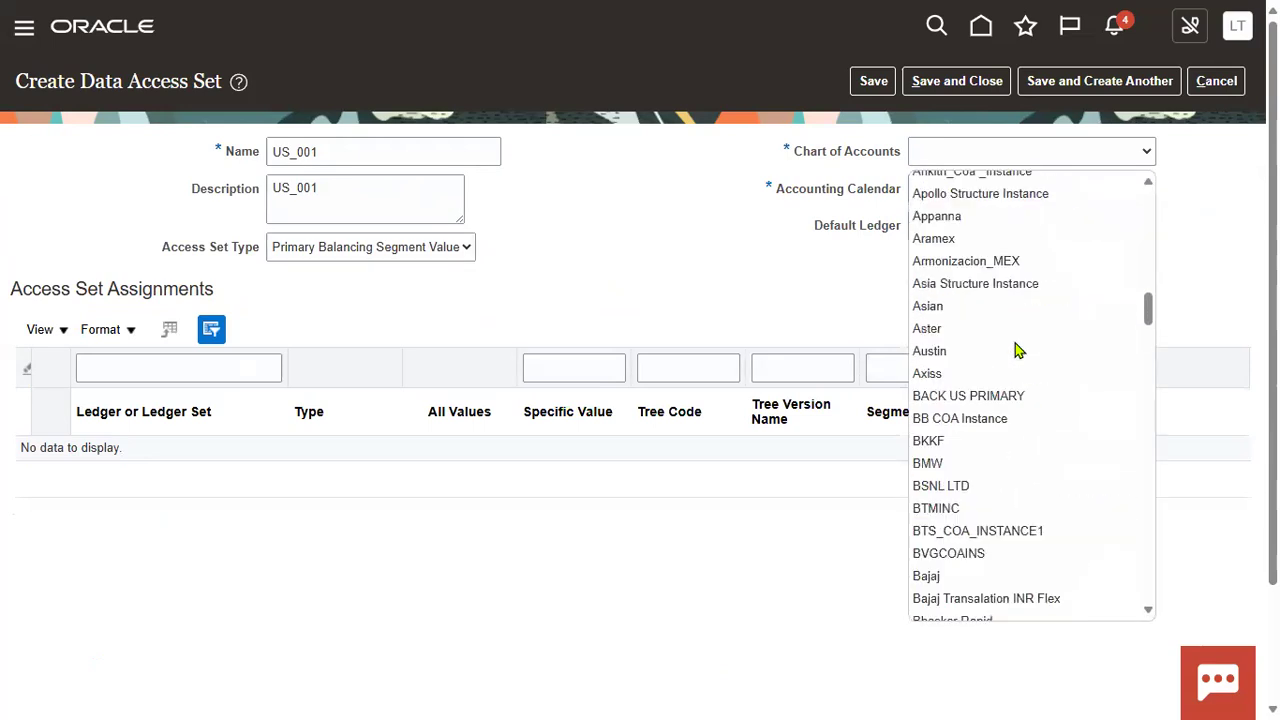
scroll(1015, 343, down, 3)
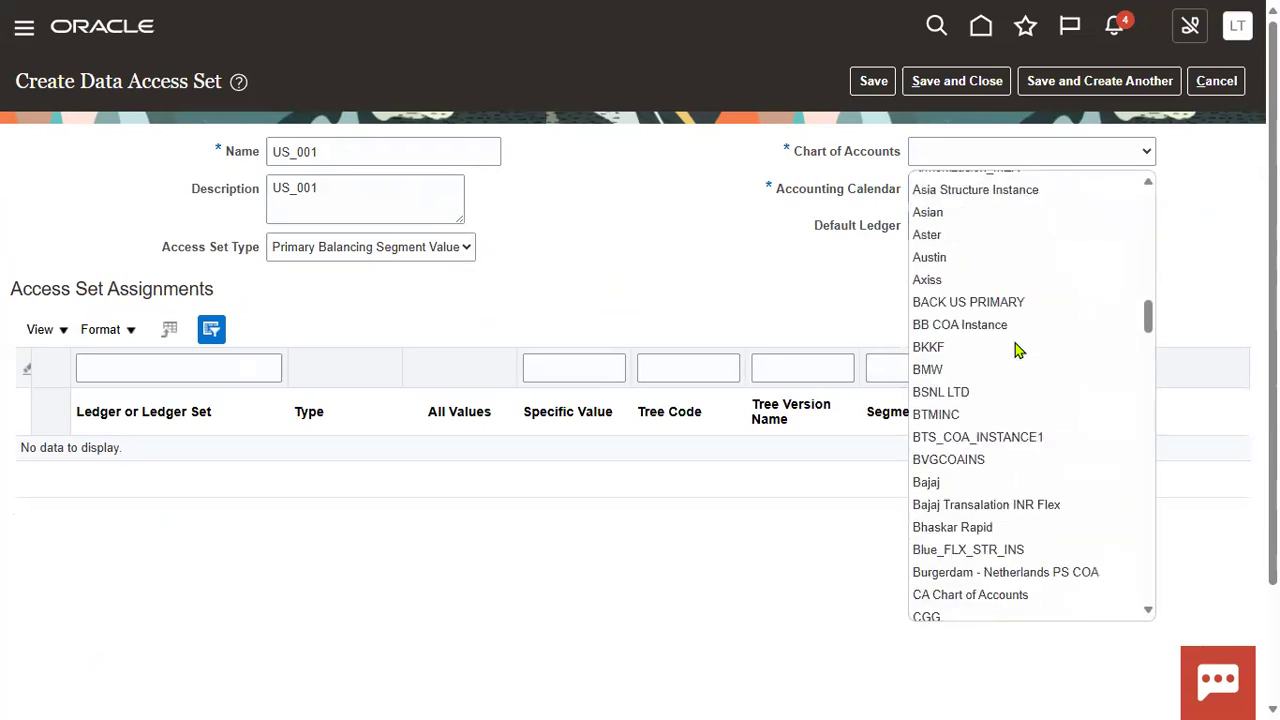
double_click(943, 162)
scroll(1063, 423, down, 10)
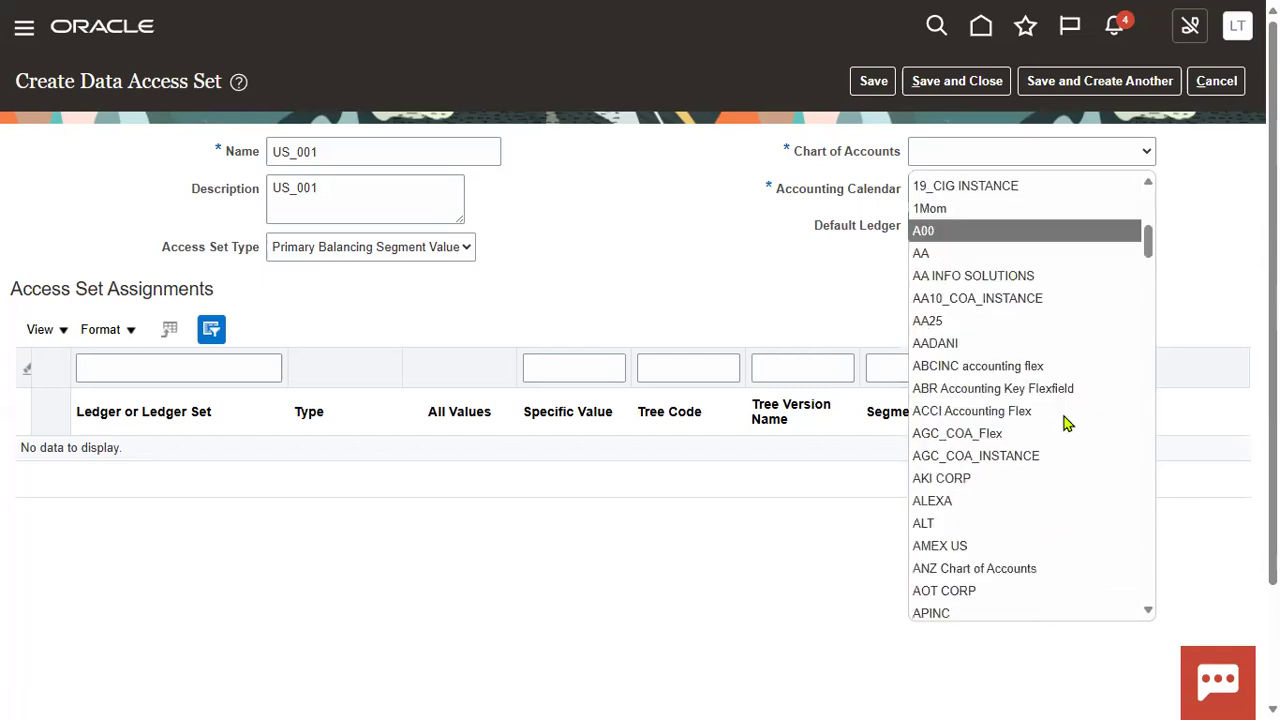
scroll(1065, 423, down, 15)
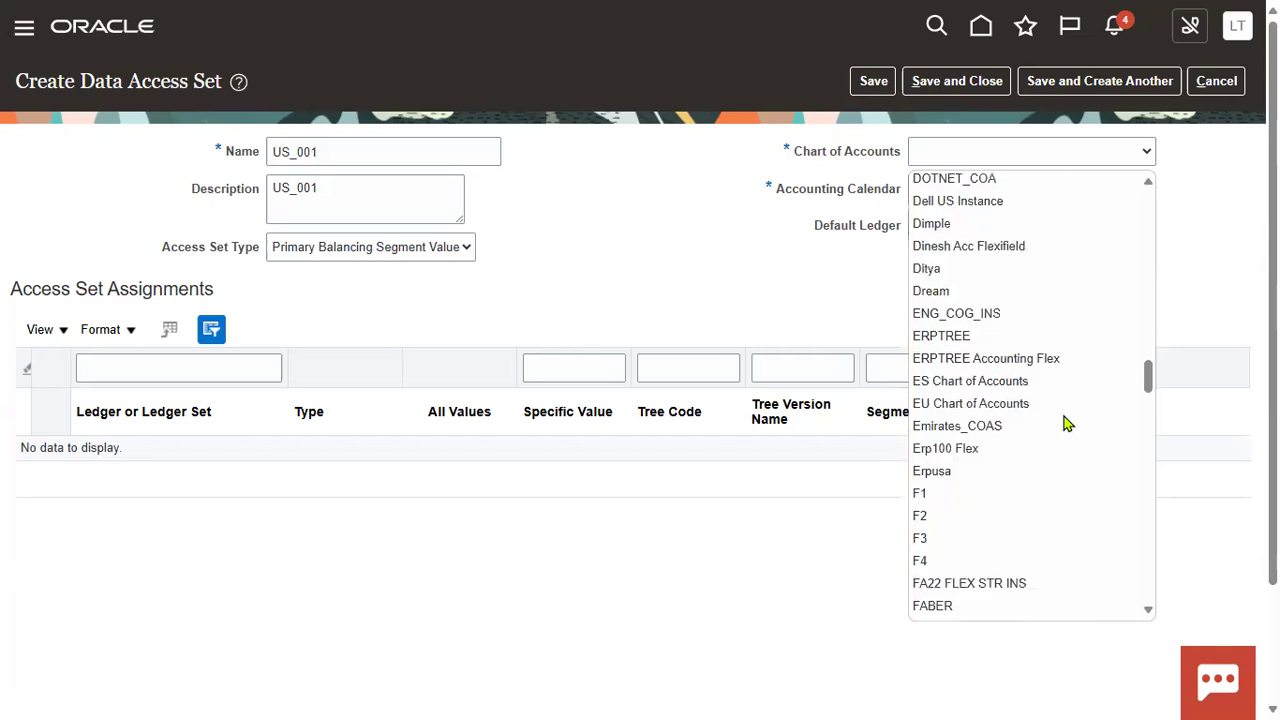
scroll(1067, 423, down, 13)
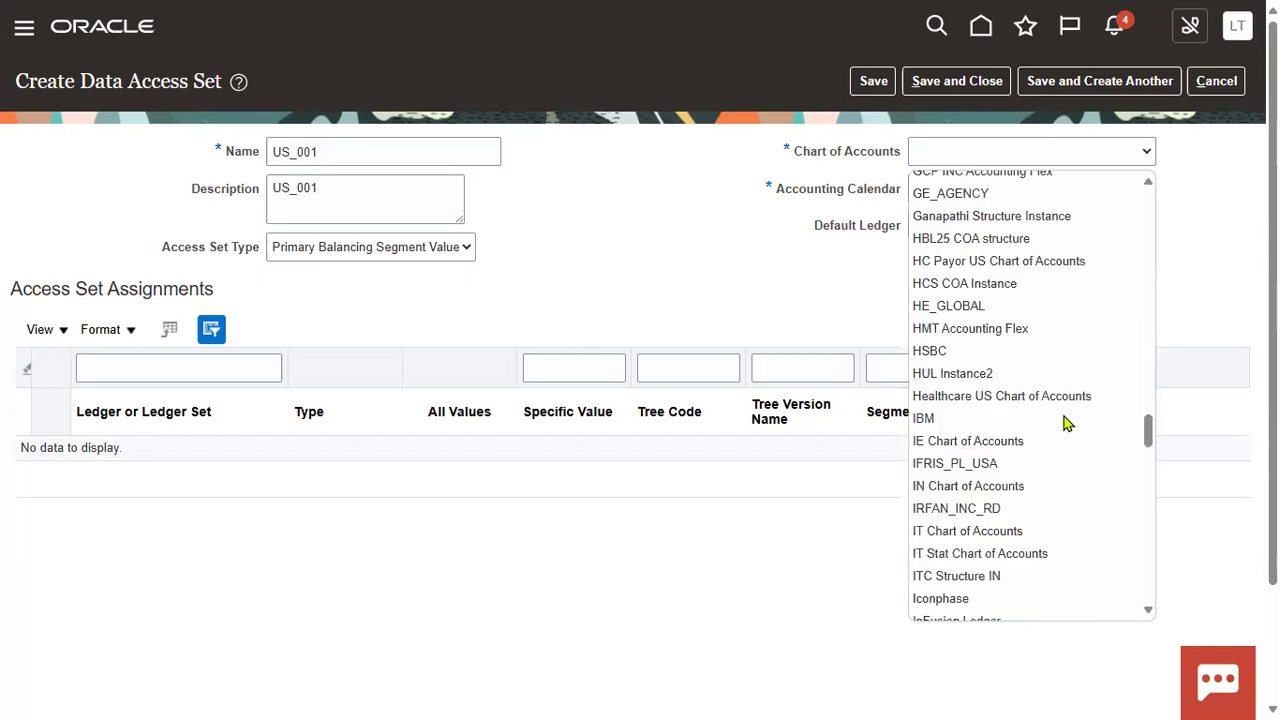
scroll(1067, 423, down, 15)
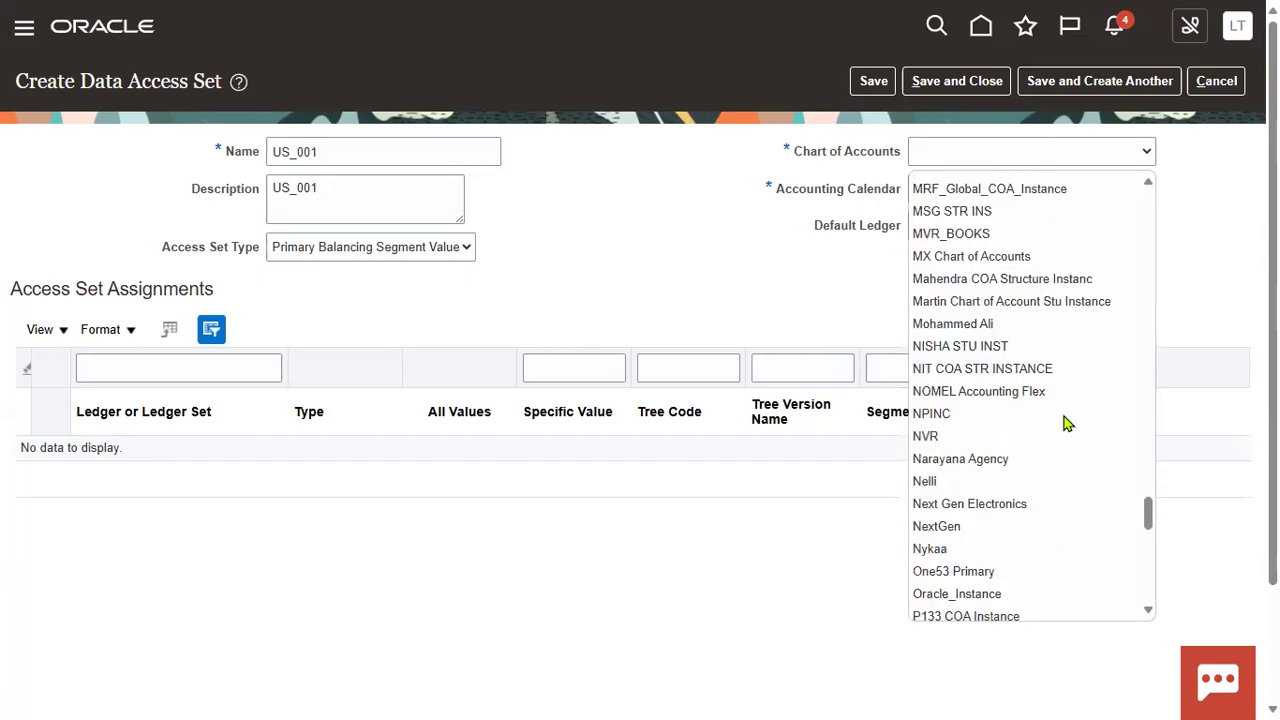
scroll(1065, 423, down, 3)
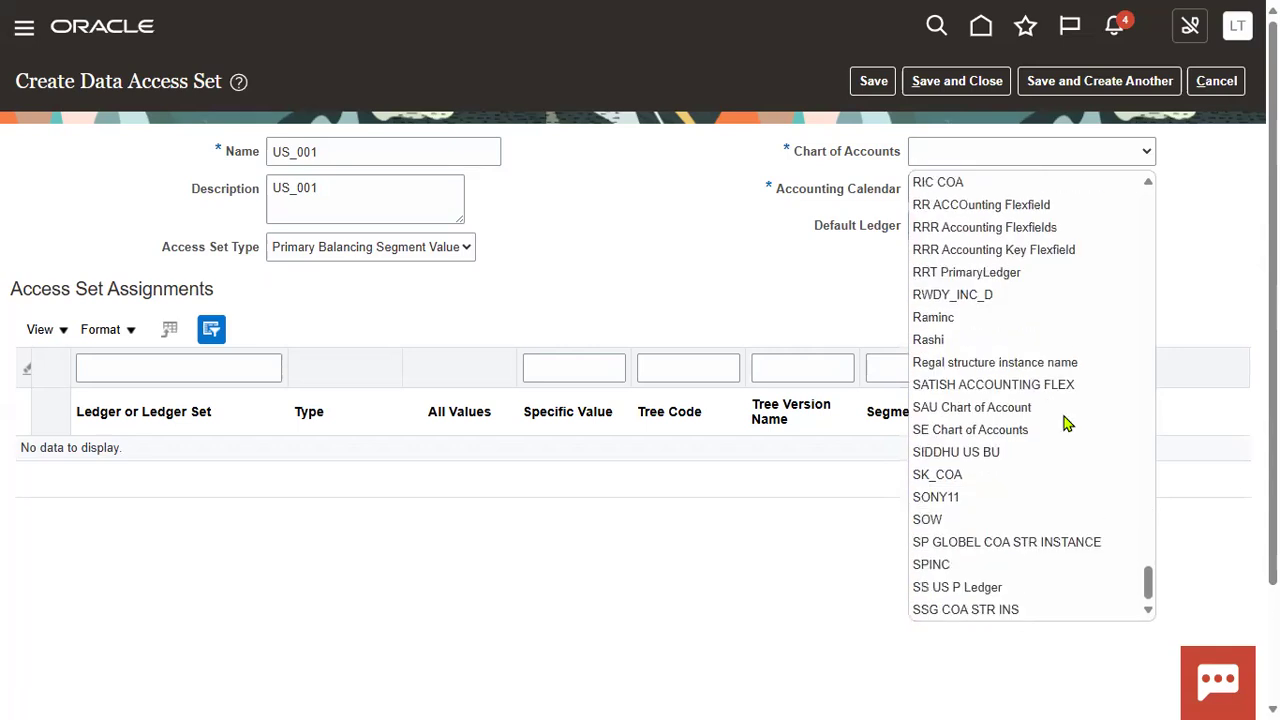
scroll(1067, 423, up, 1)
scroll(1067, 424, up, 1)
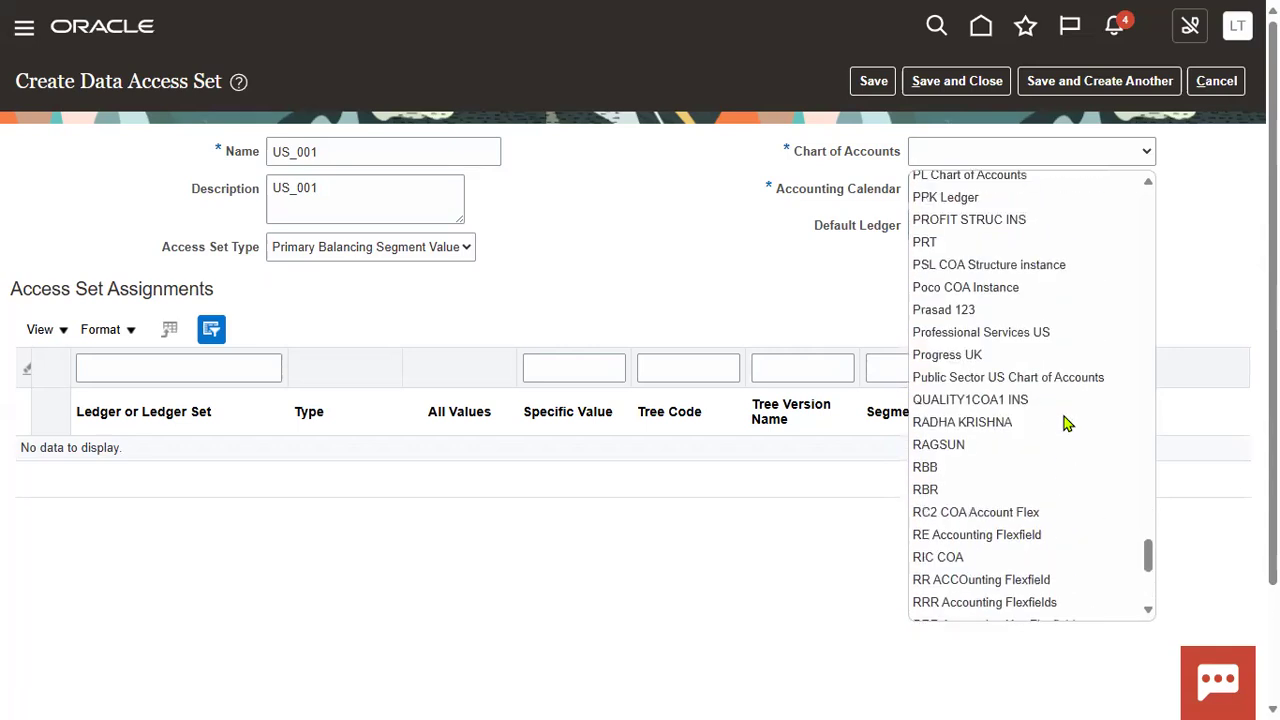
scroll(1067, 424, up, 5)
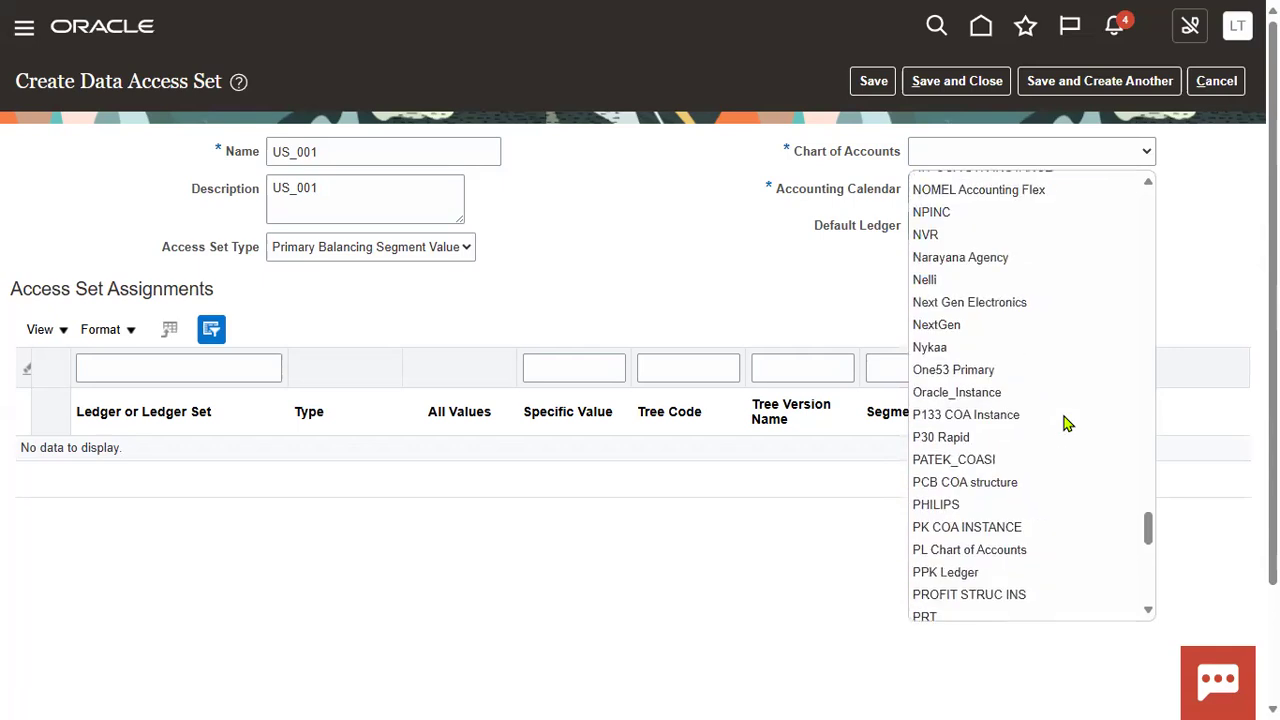
scroll(1067, 424, up, 5)
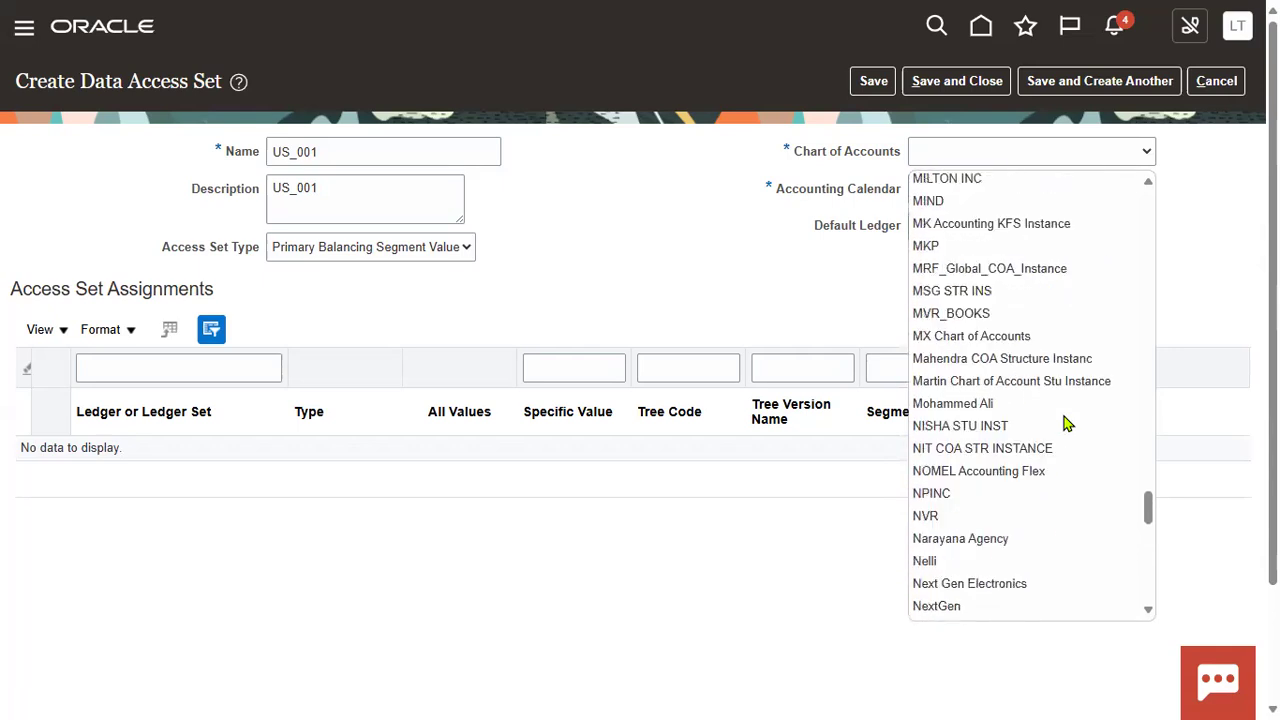
scroll(1067, 424, up, 5)
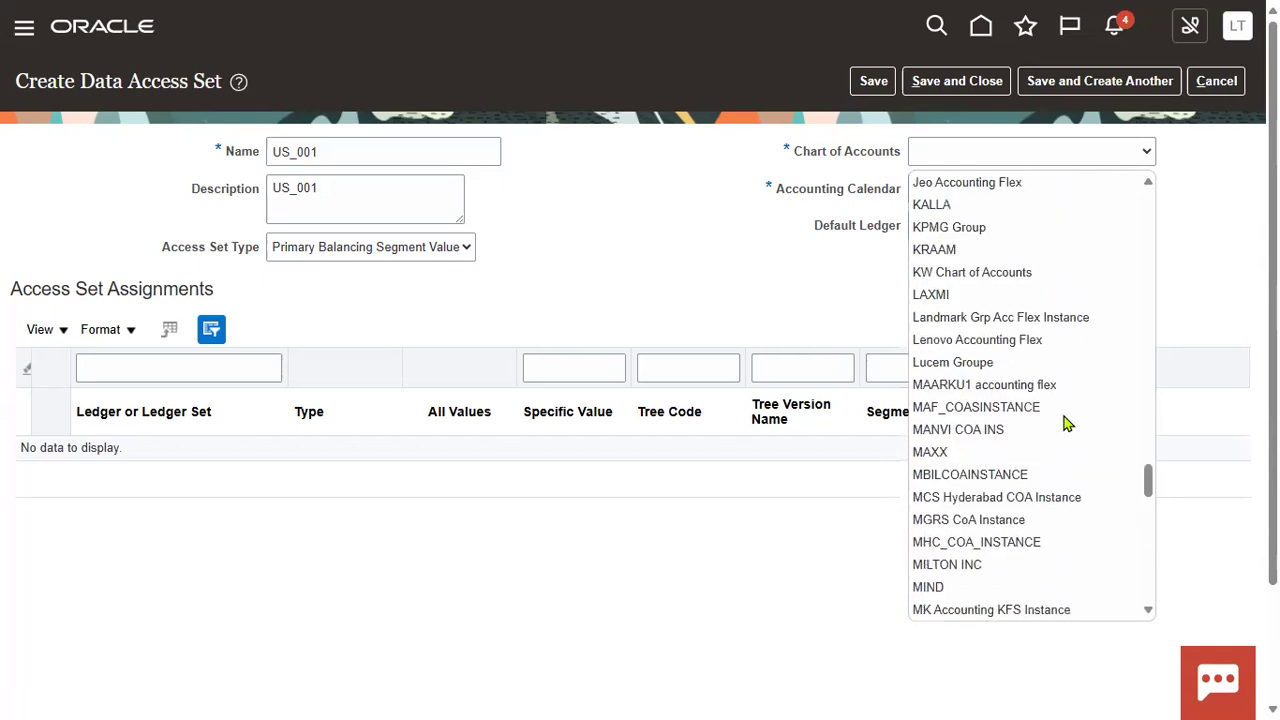
scroll(1067, 424, up, 5)
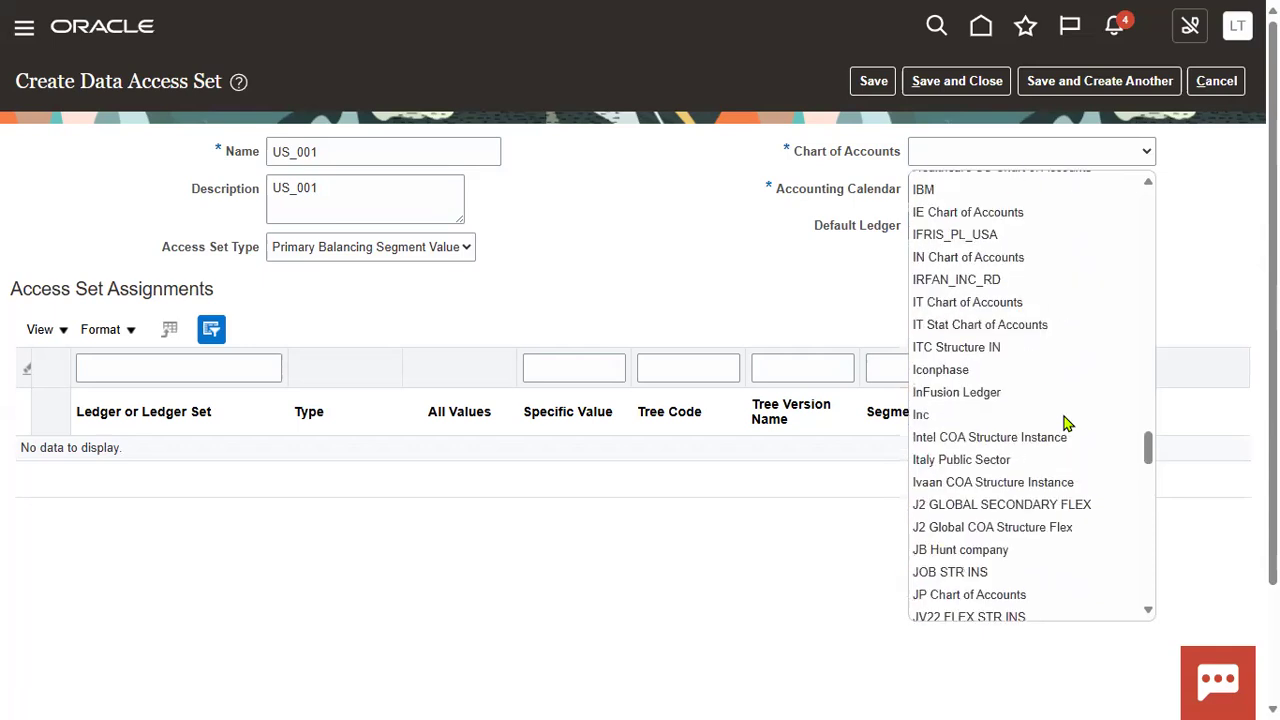
scroll(1067, 424, up, 1)
scroll(1067, 424, up, 4)
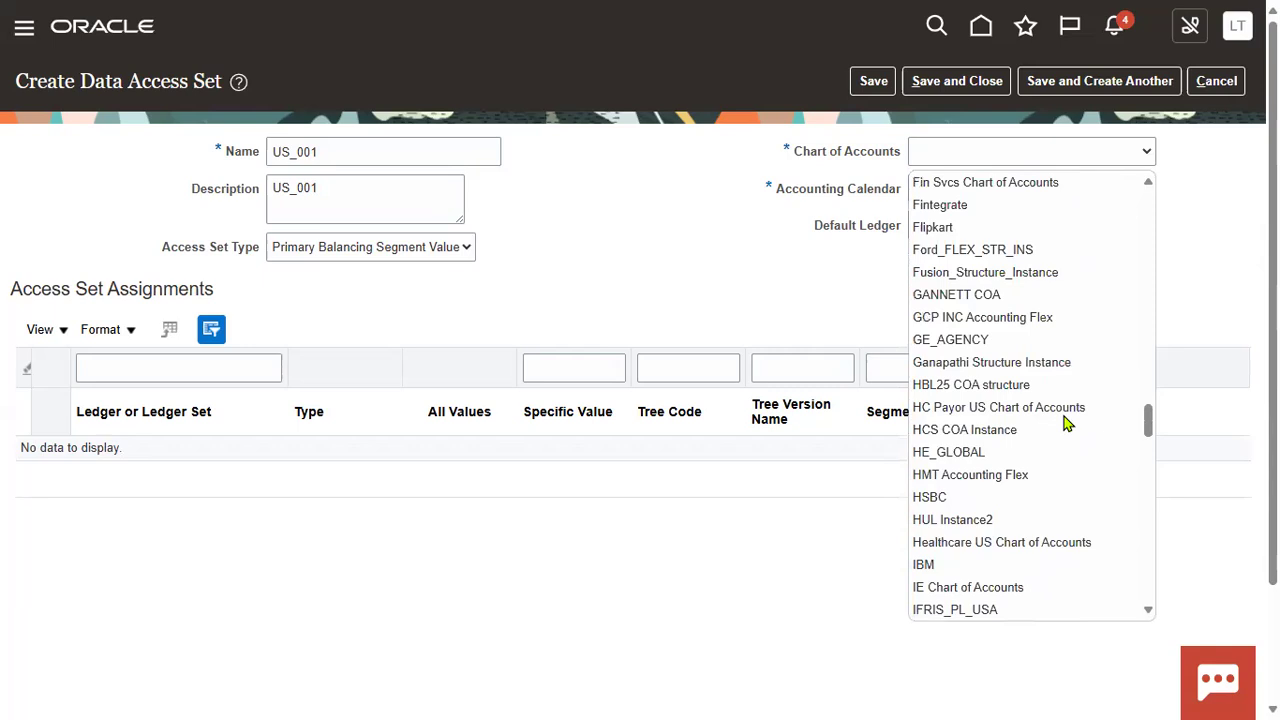
scroll(1067, 424, up, 4)
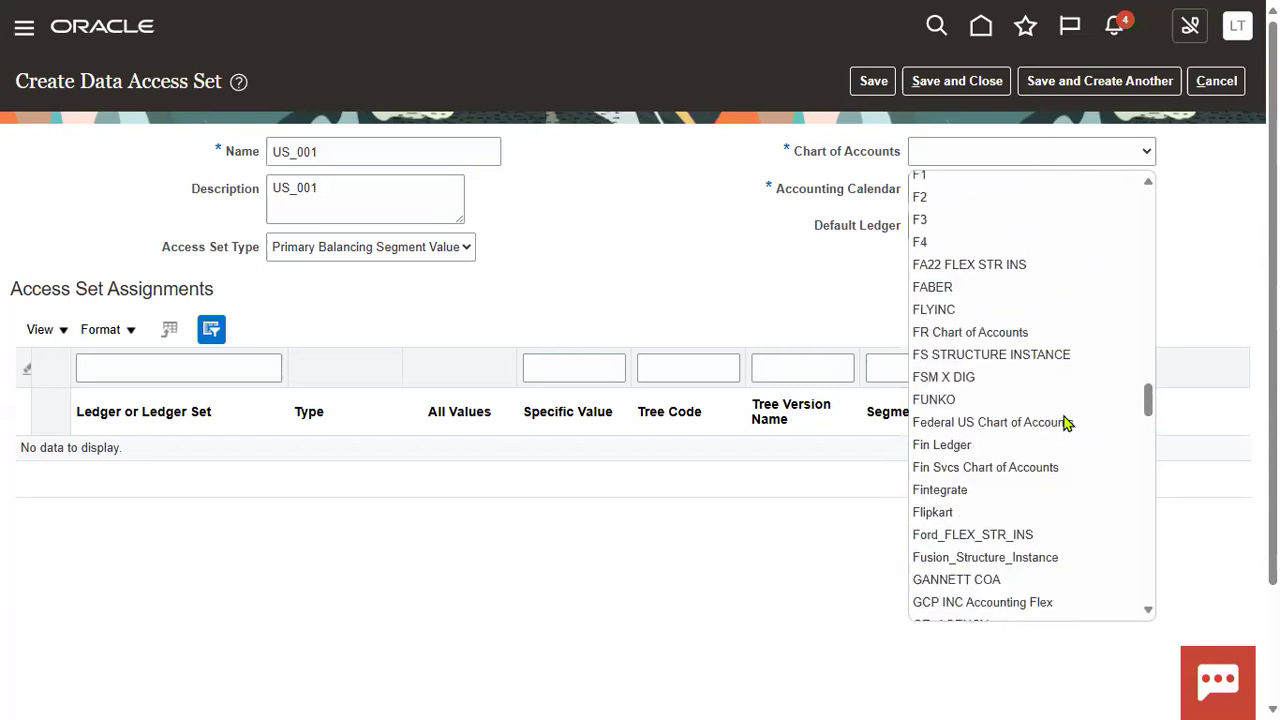
scroll(1067, 424, up, 1)
scroll(1067, 424, up, 2)
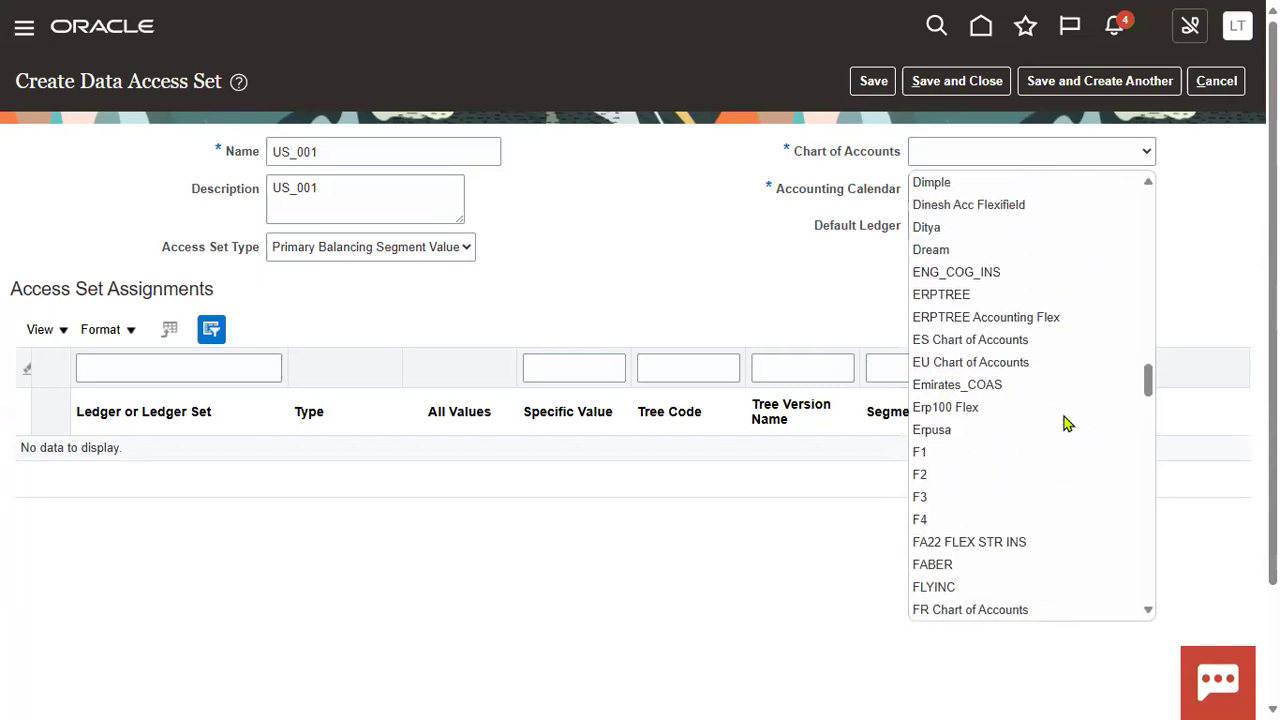
scroll(1067, 424, up, 4)
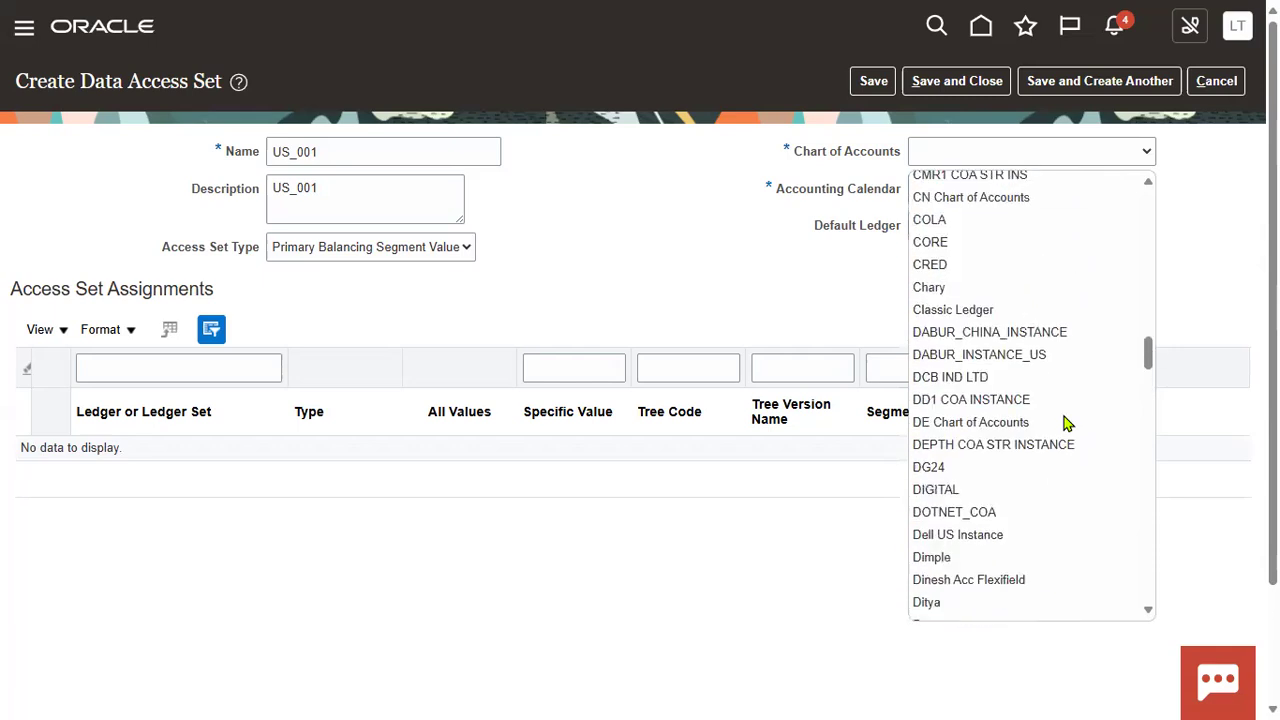
scroll(1067, 424, up, 3)
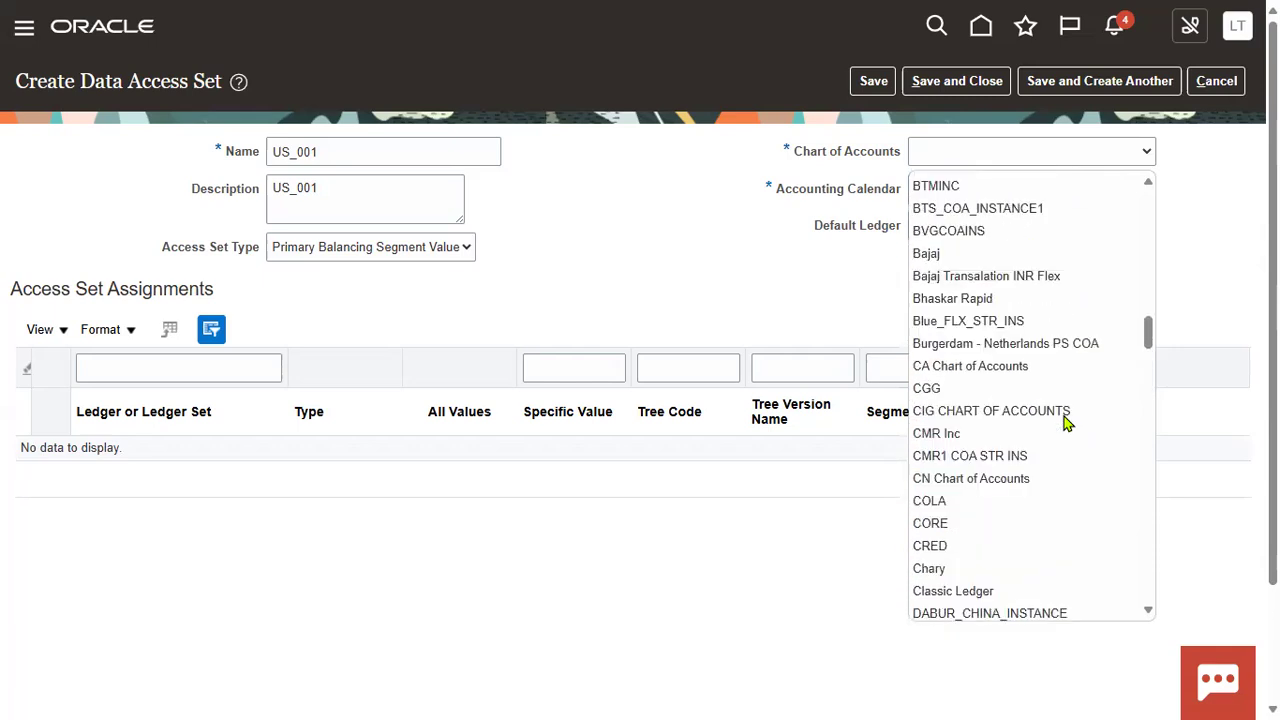
scroll(1067, 424, up, 3)
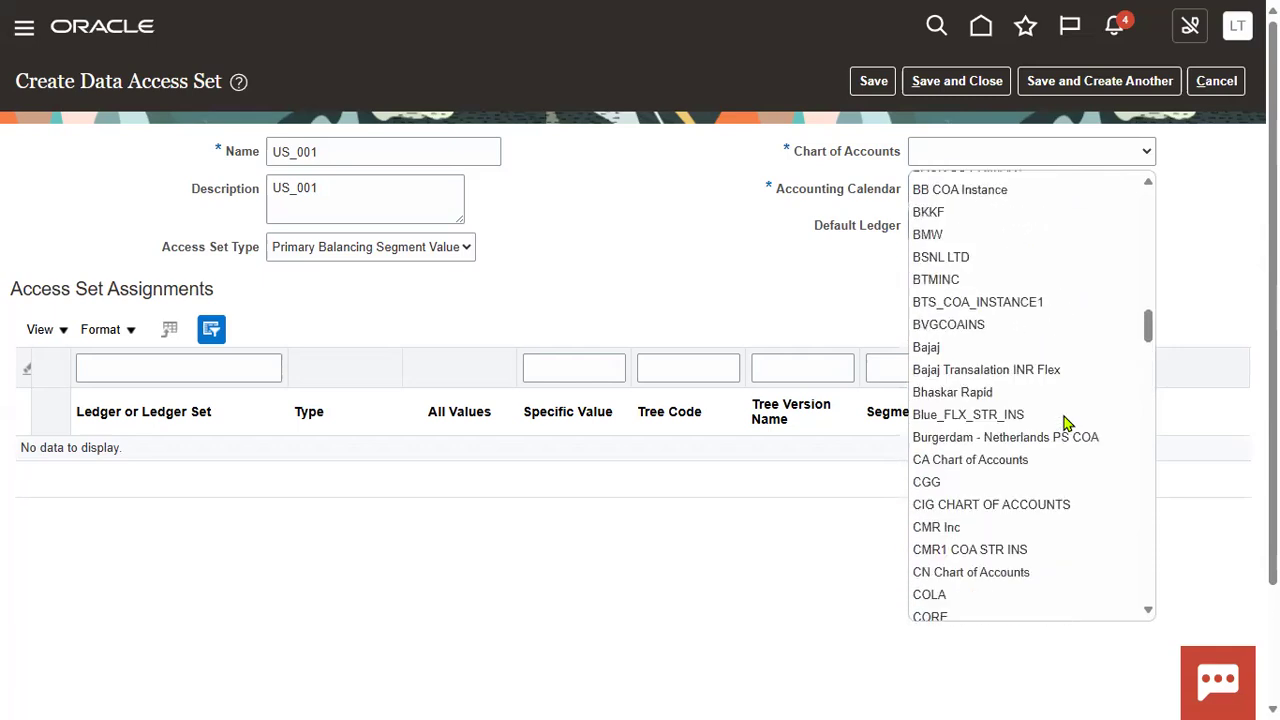
scroll(1067, 424, up, 1)
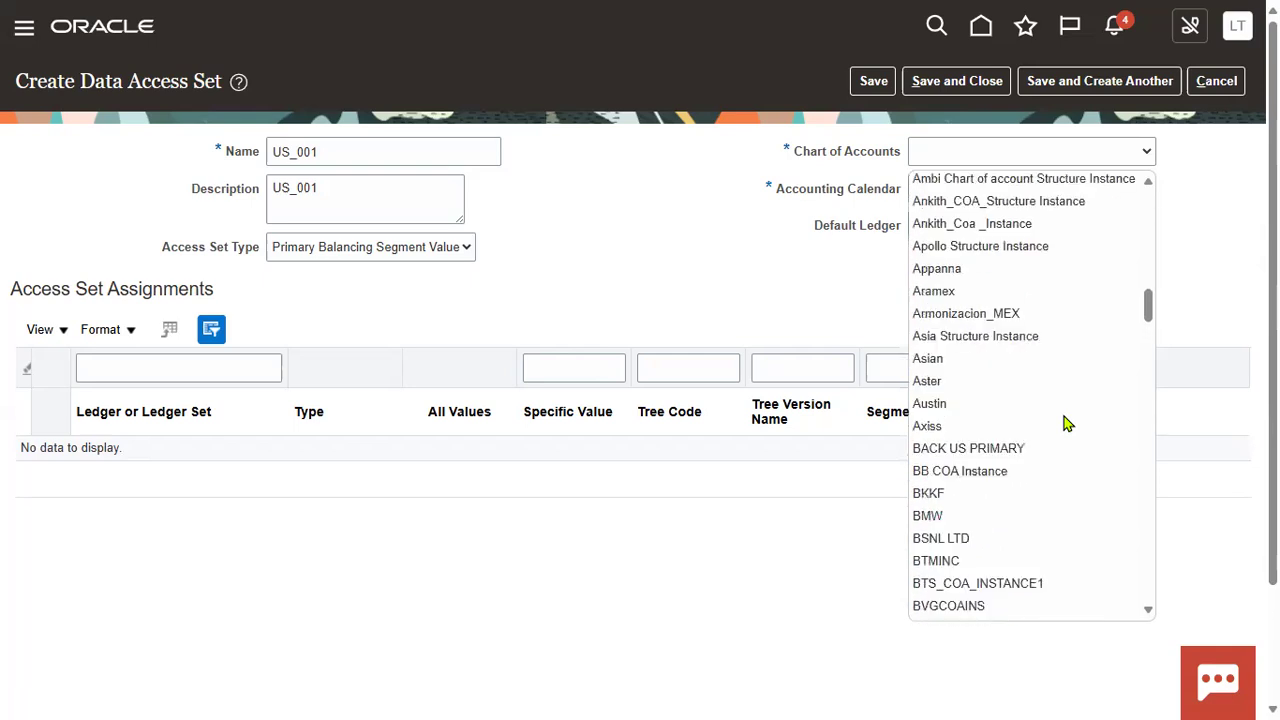
scroll(1067, 424, up, 2)
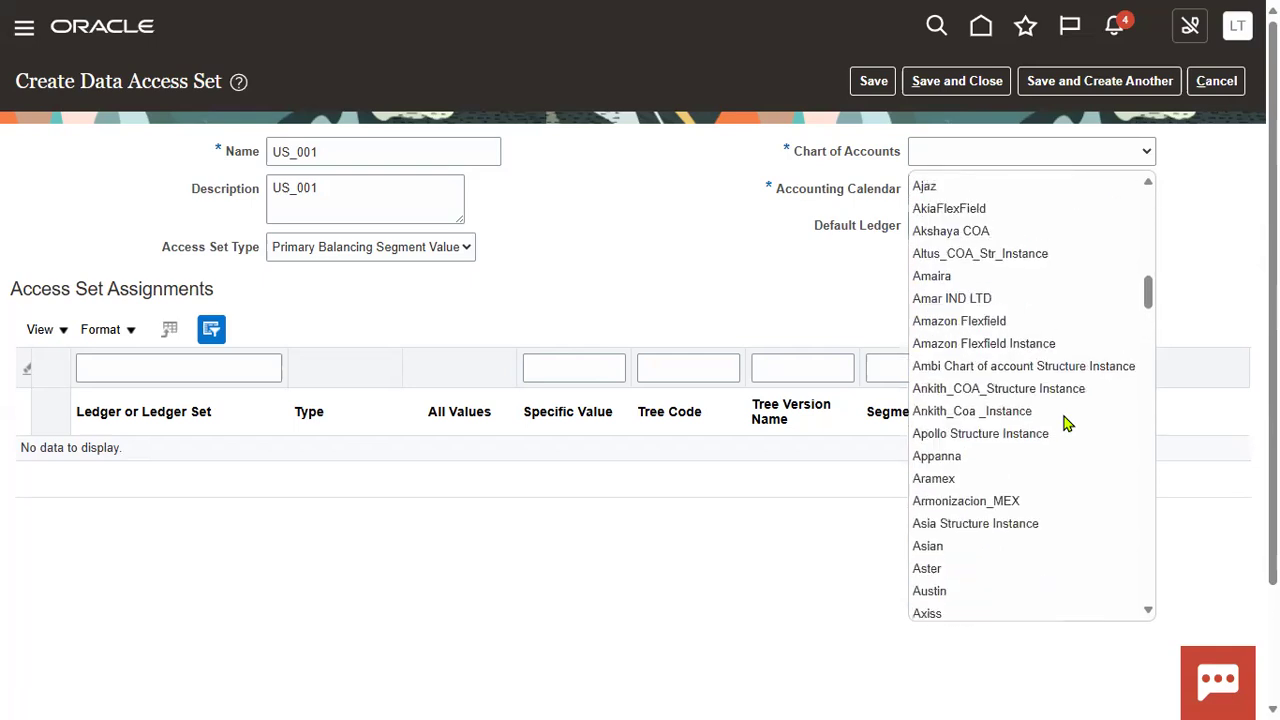
scroll(1067, 424, up, 15)
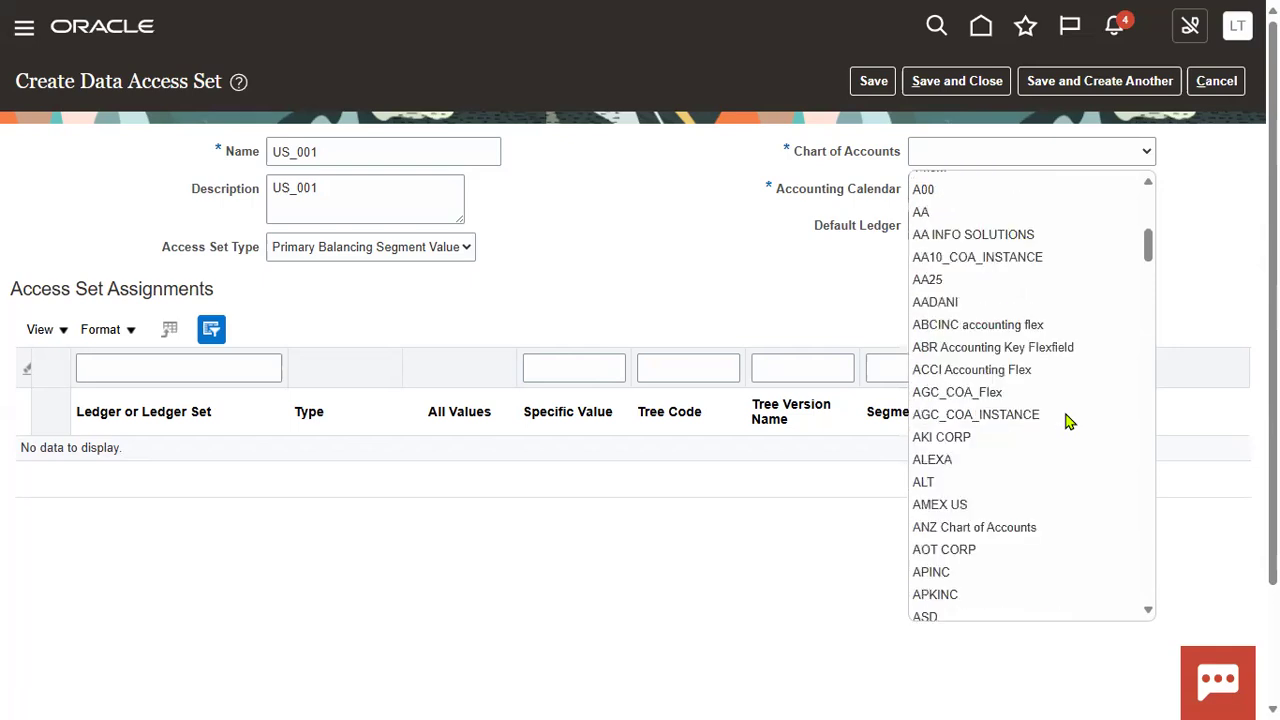
Step: Close the chart list, cancel the US_001 set, and return to the setup tasks
click(693, 293)
click(1207, 88)
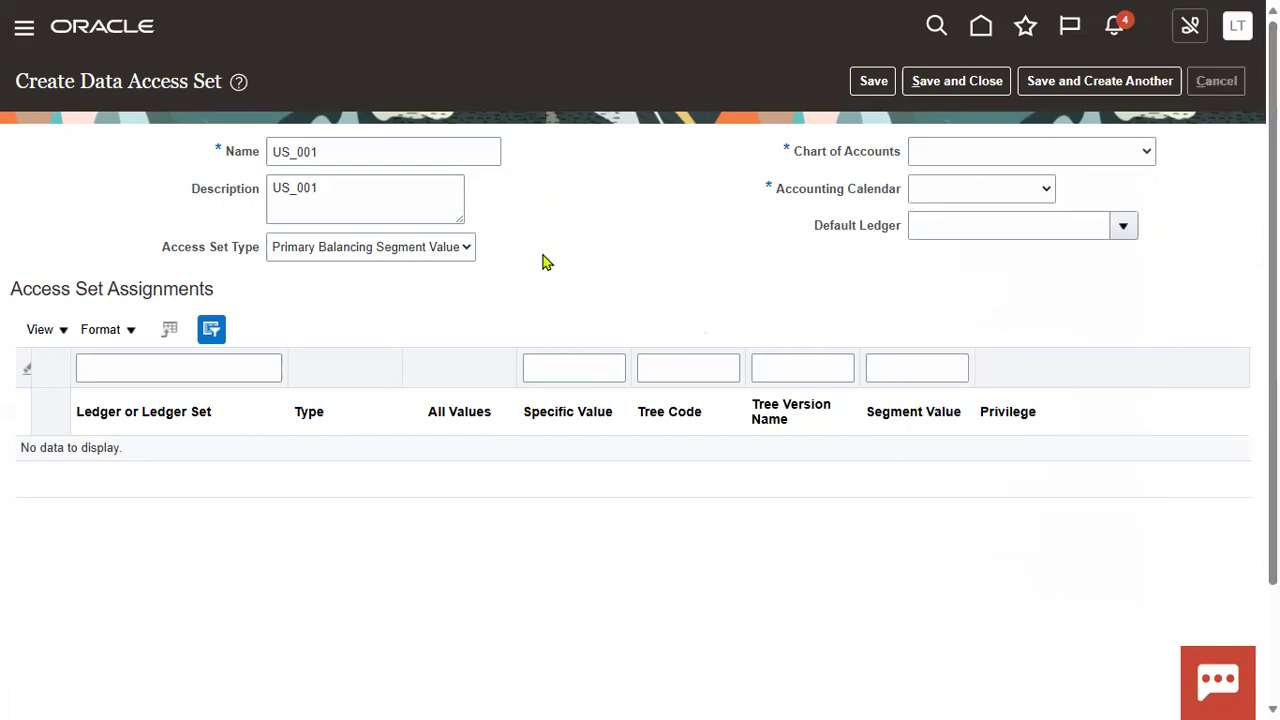
click(1221, 81)
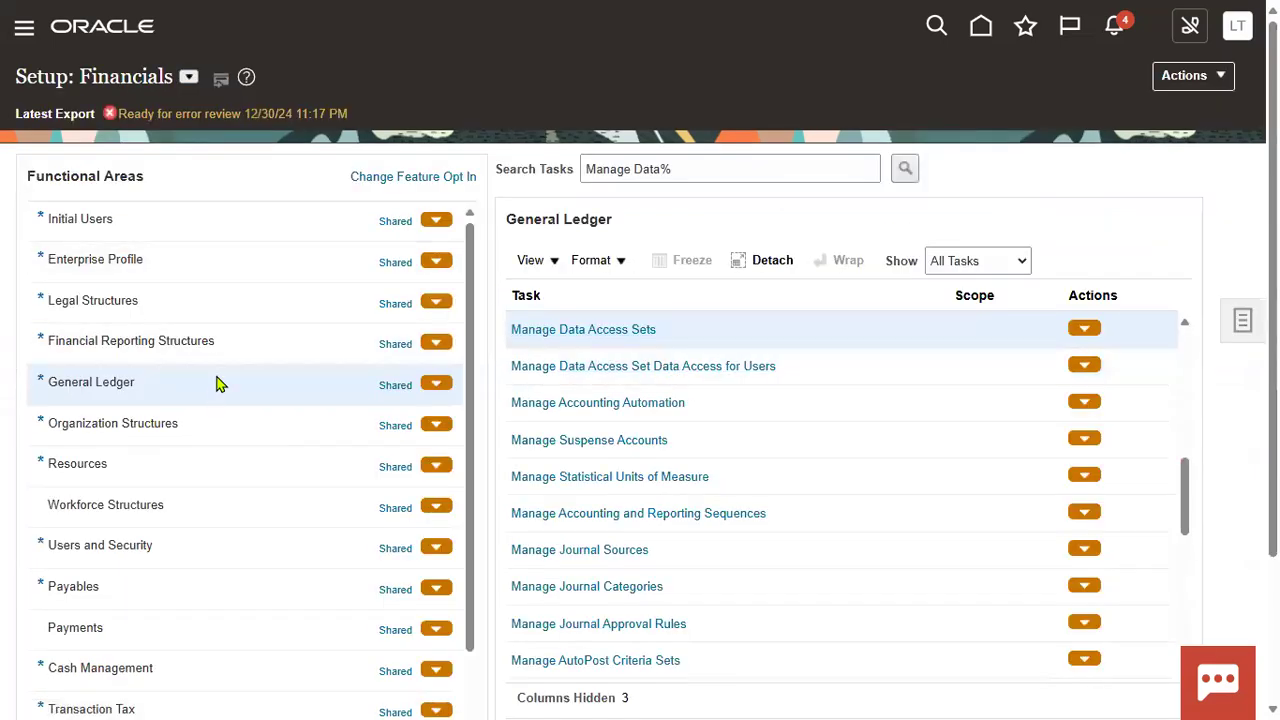
Step: Open Manage Primary Ledgers and begin filtering by primary ledger name
scroll(1131, 371, up, 5)
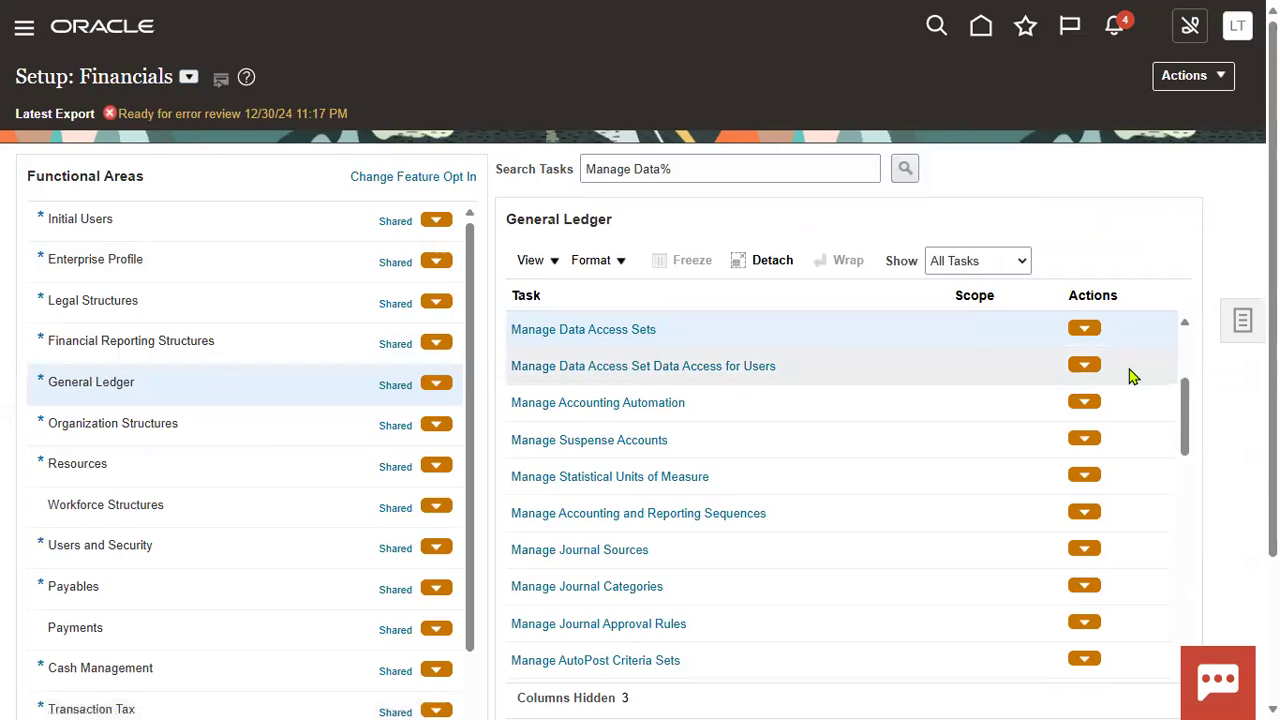
click(618, 338)
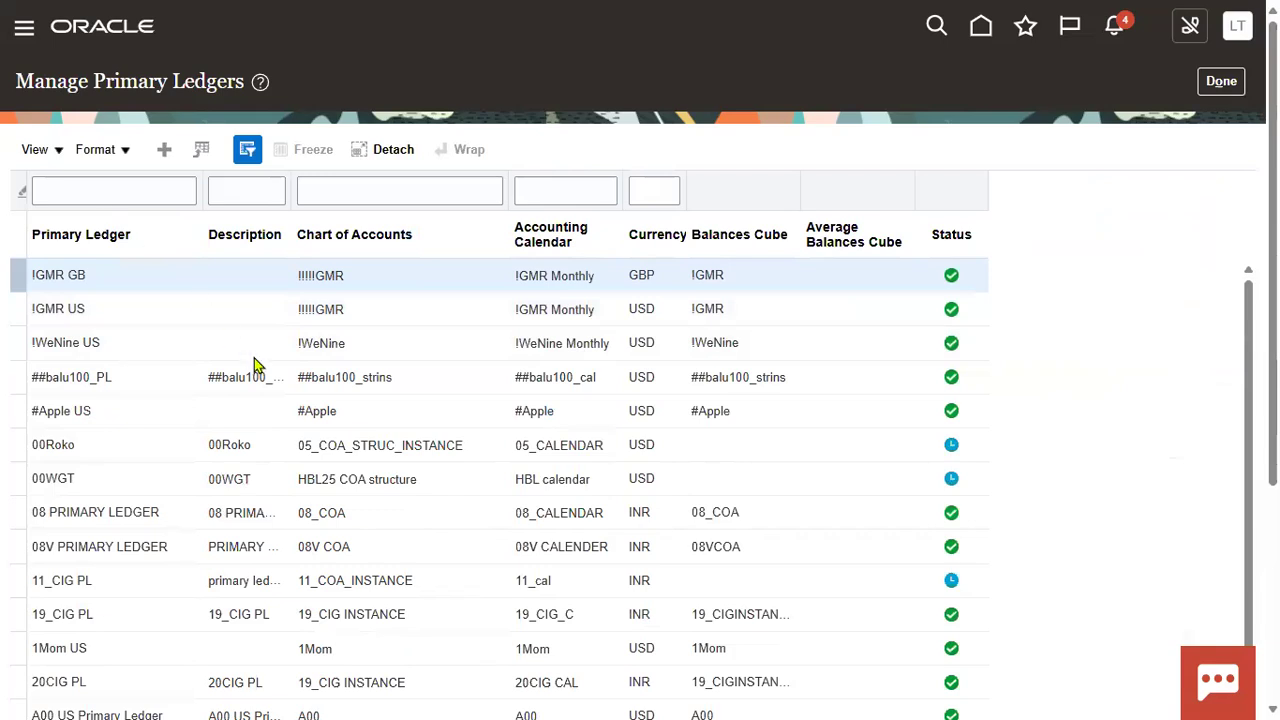
scroll(380, 425, down, 5)
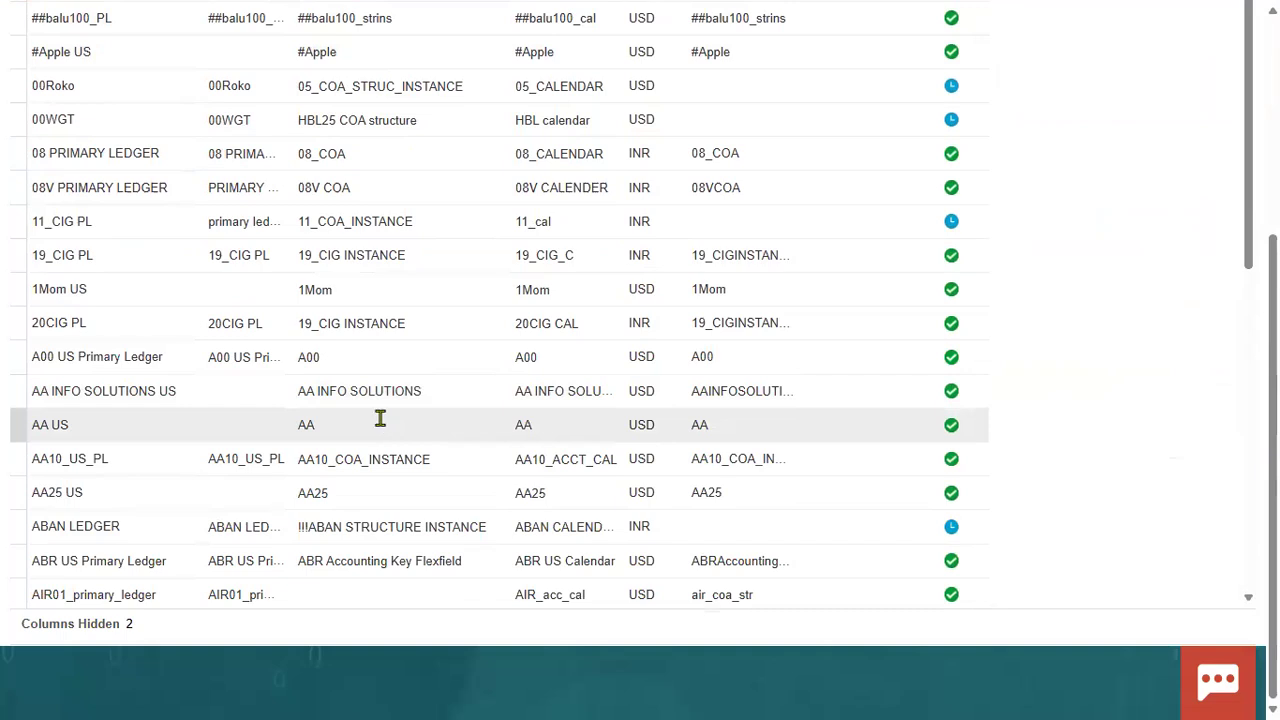
scroll(380, 422, up, 5)
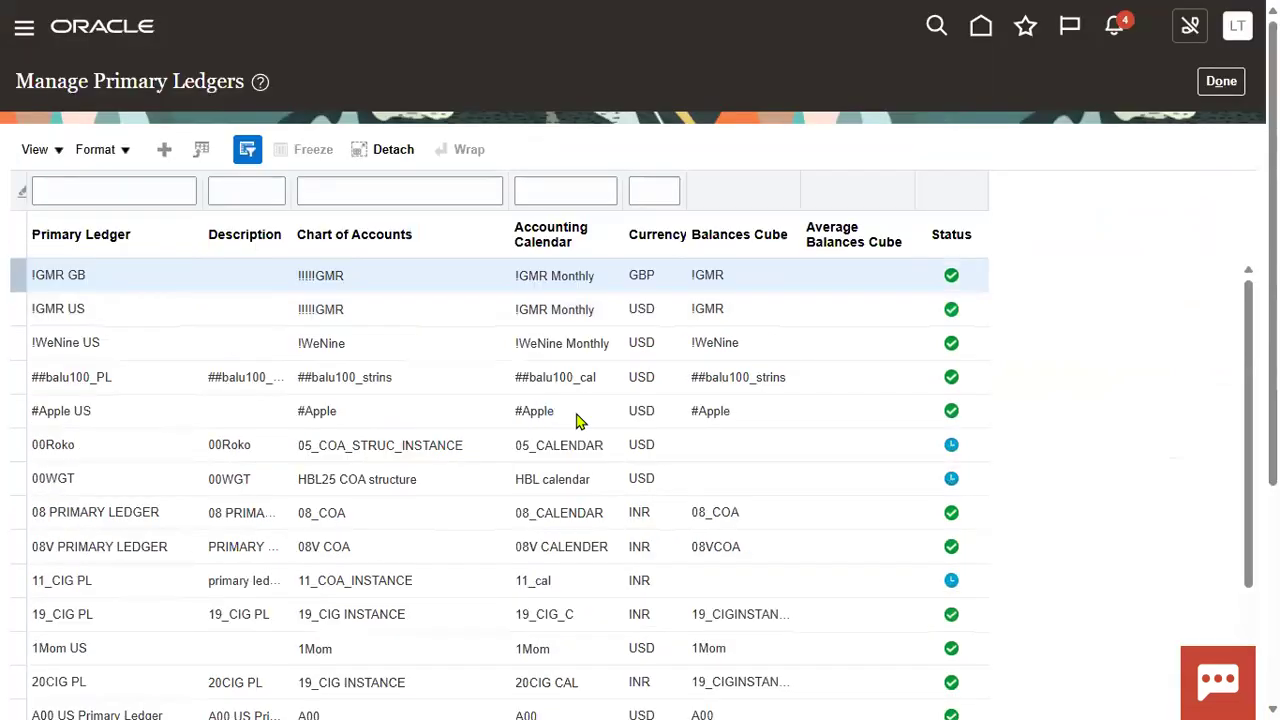
click(79, 195)
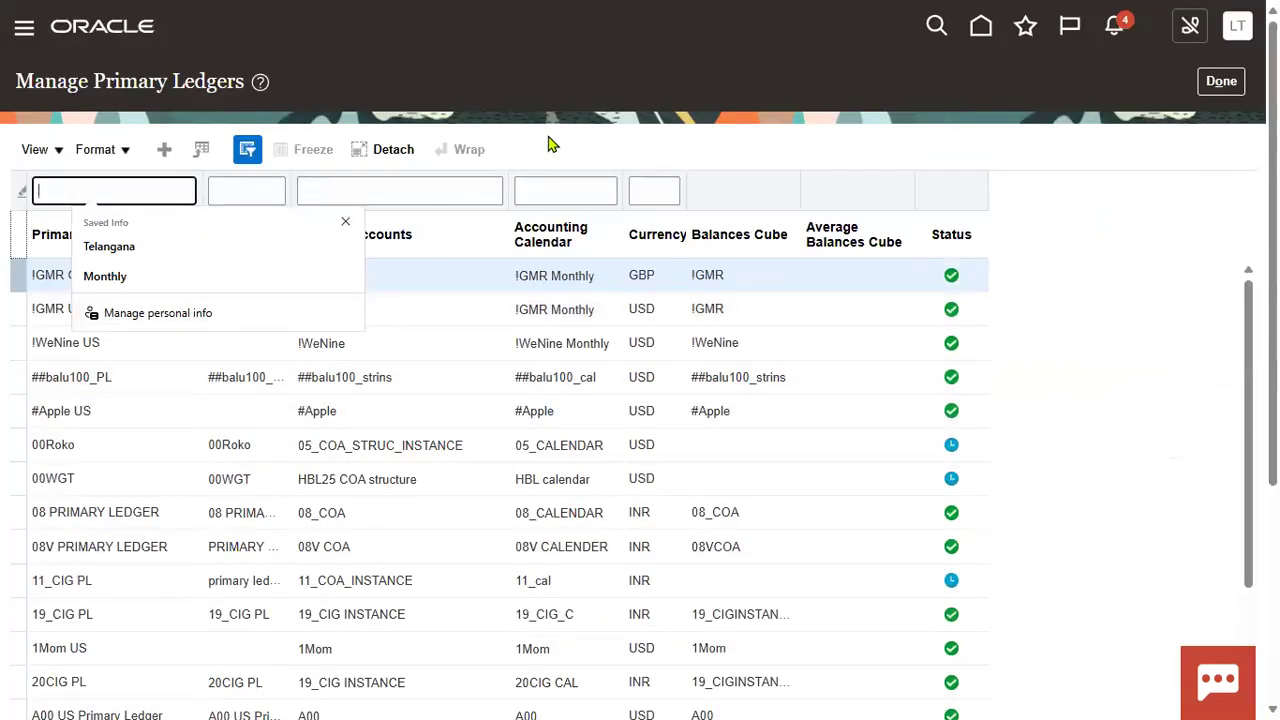
click(652, 112)
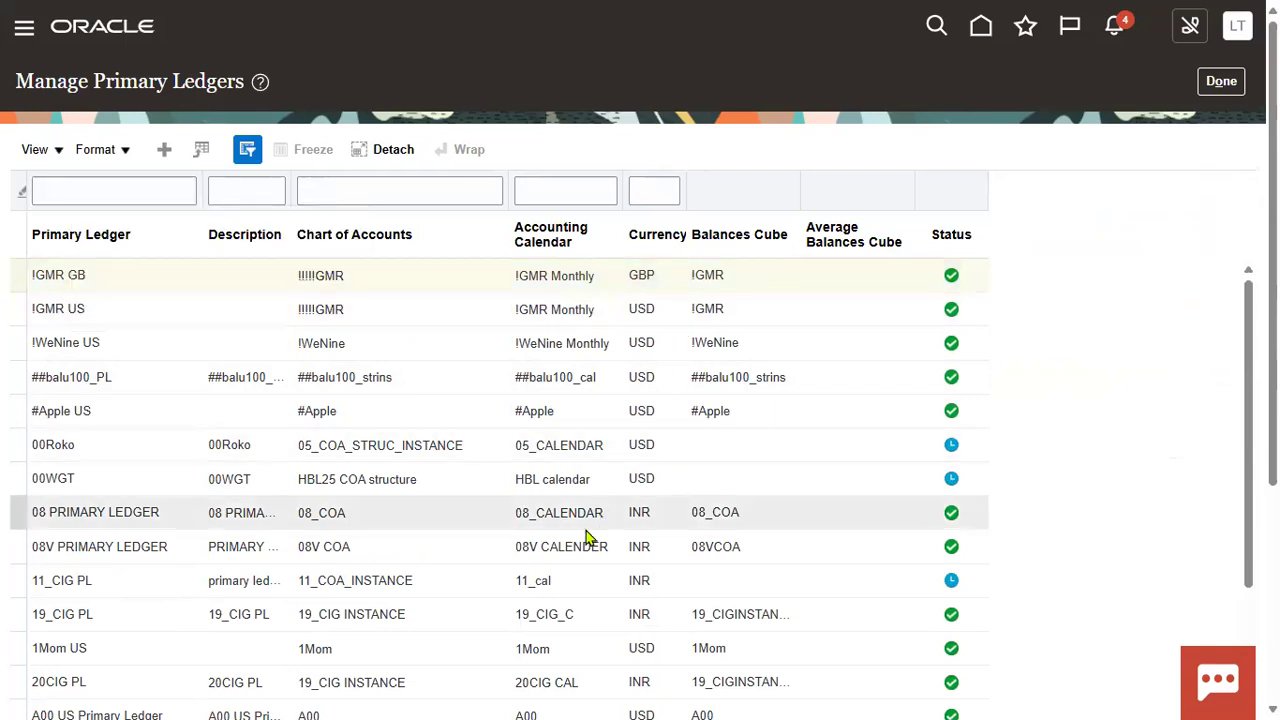
Step: Locate the ALEXA IN ledger and confirm its chart of accounts is ALEXA
scroll(391, 505, down, 5)
scroll(391, 505, down, 3)
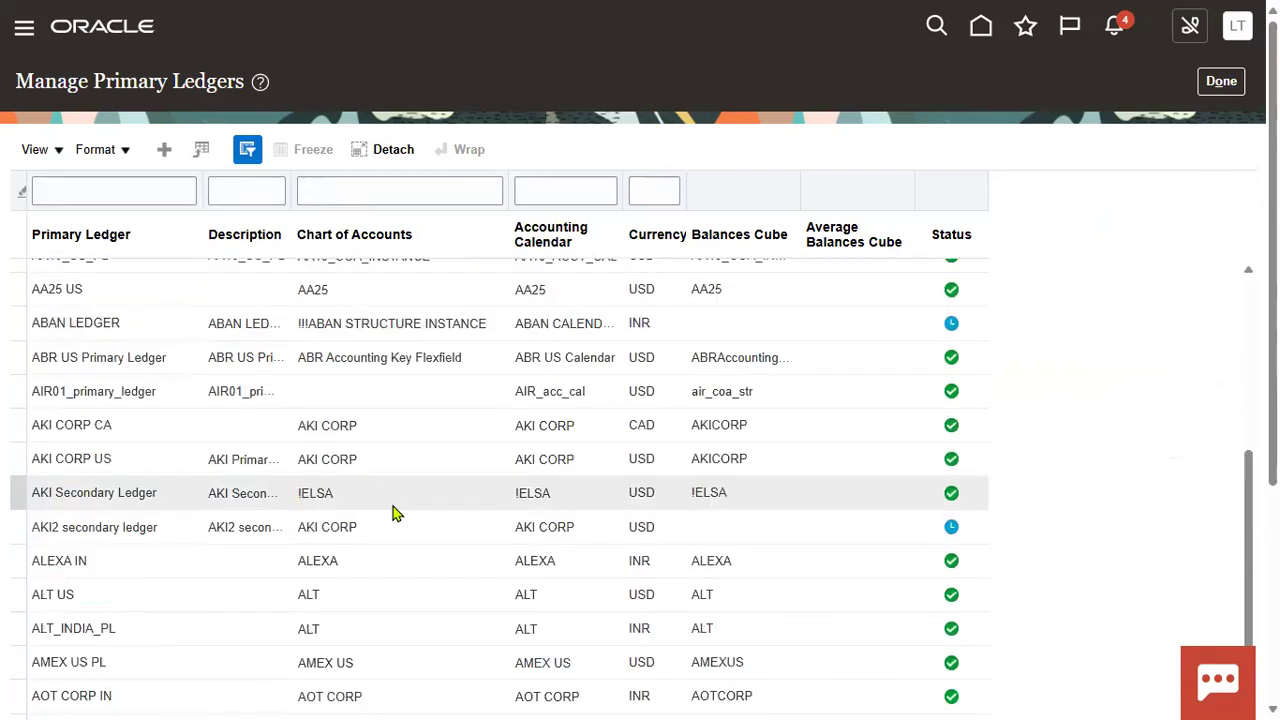
scroll(392, 512, down, 3)
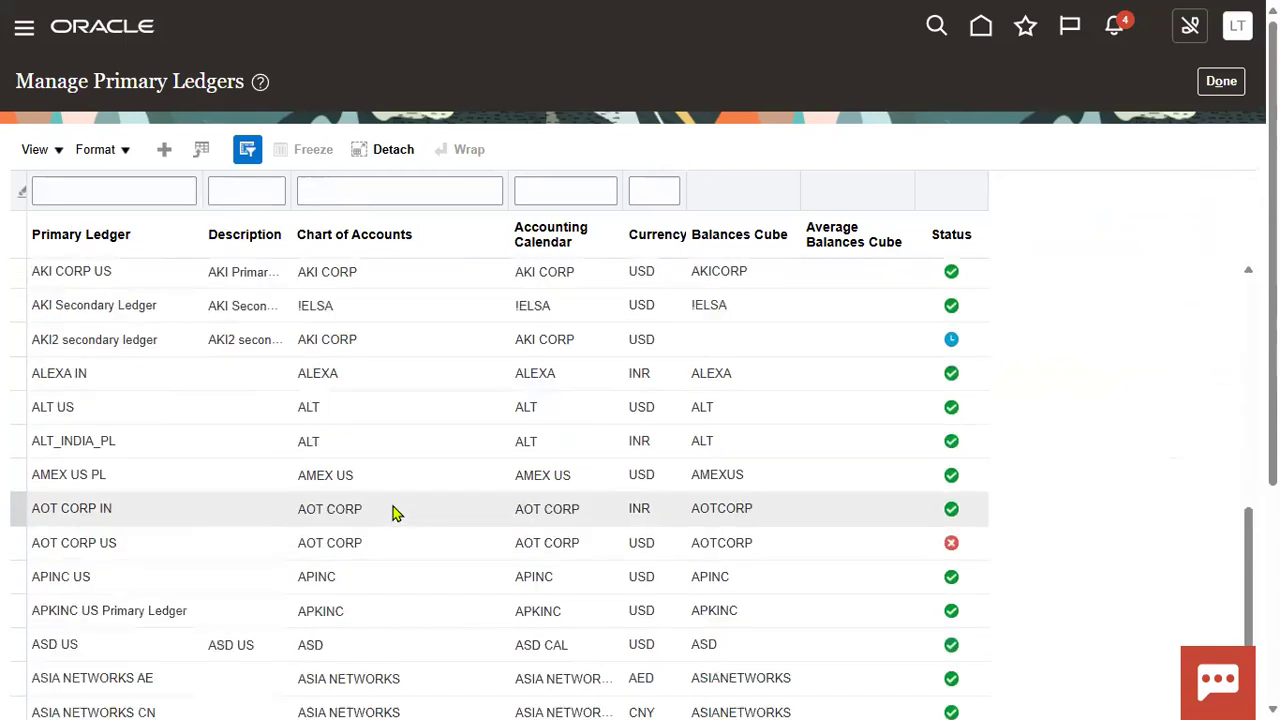
scroll(397, 513, up, 8)
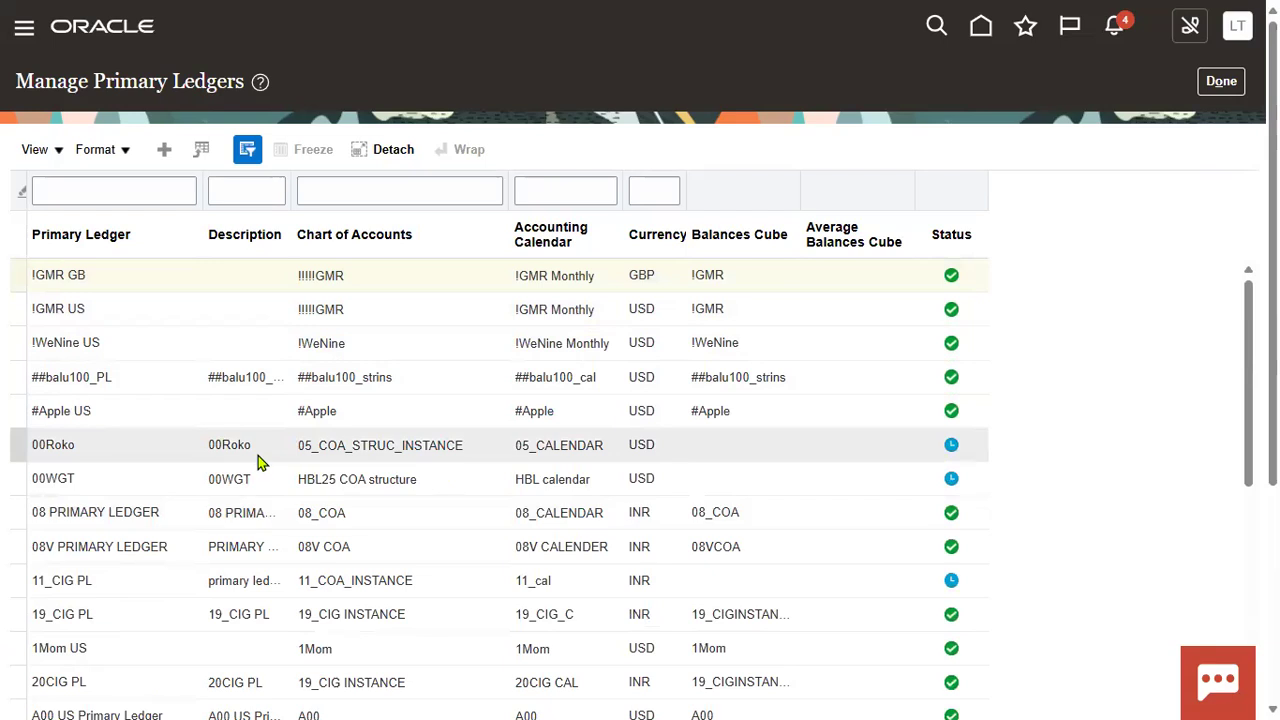
scroll(257, 460, down, 3)
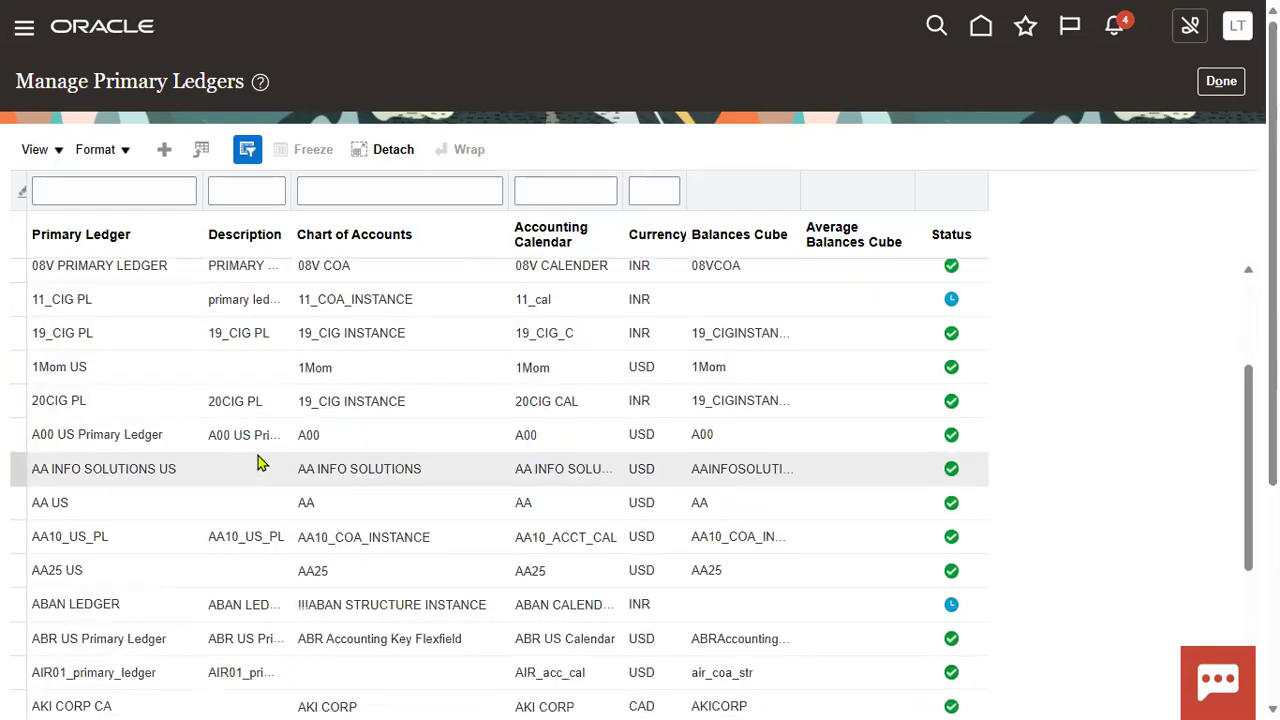
scroll(258, 458, down, 3)
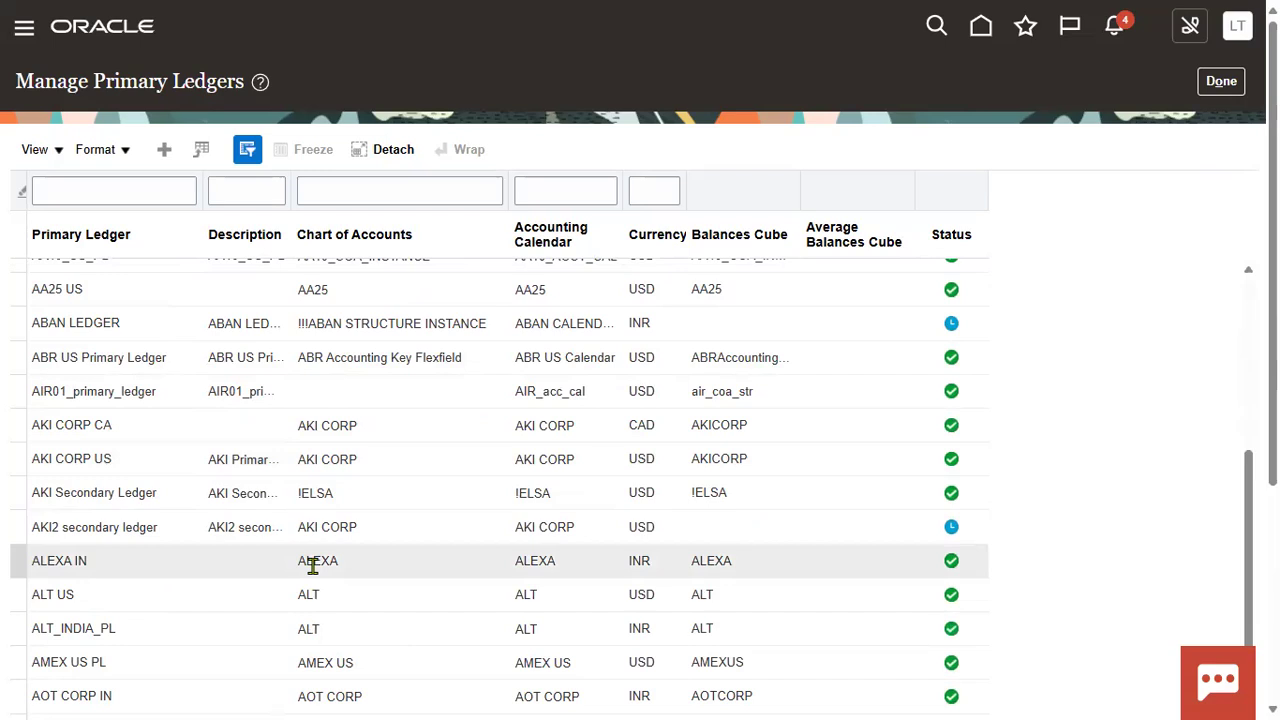
click(226, 566)
scroll(313, 560, down, 2)
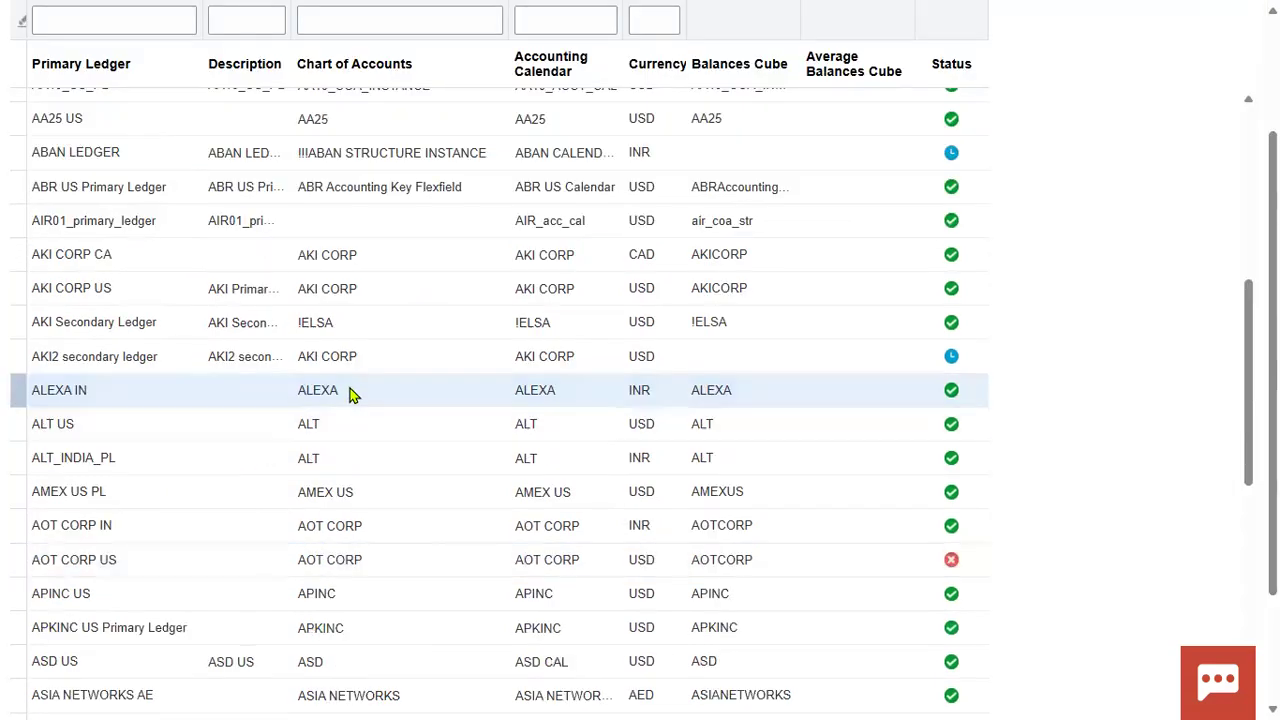
double_click(318, 389)
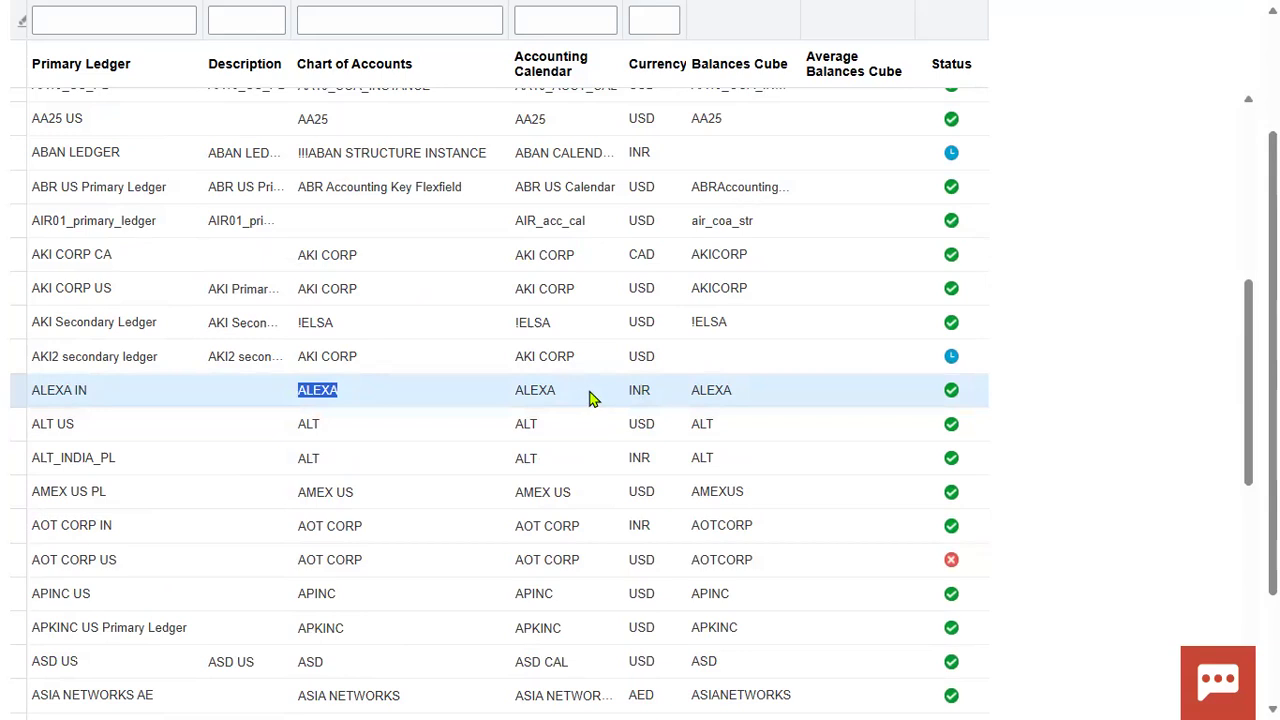
scroll(590, 398, up, 10)
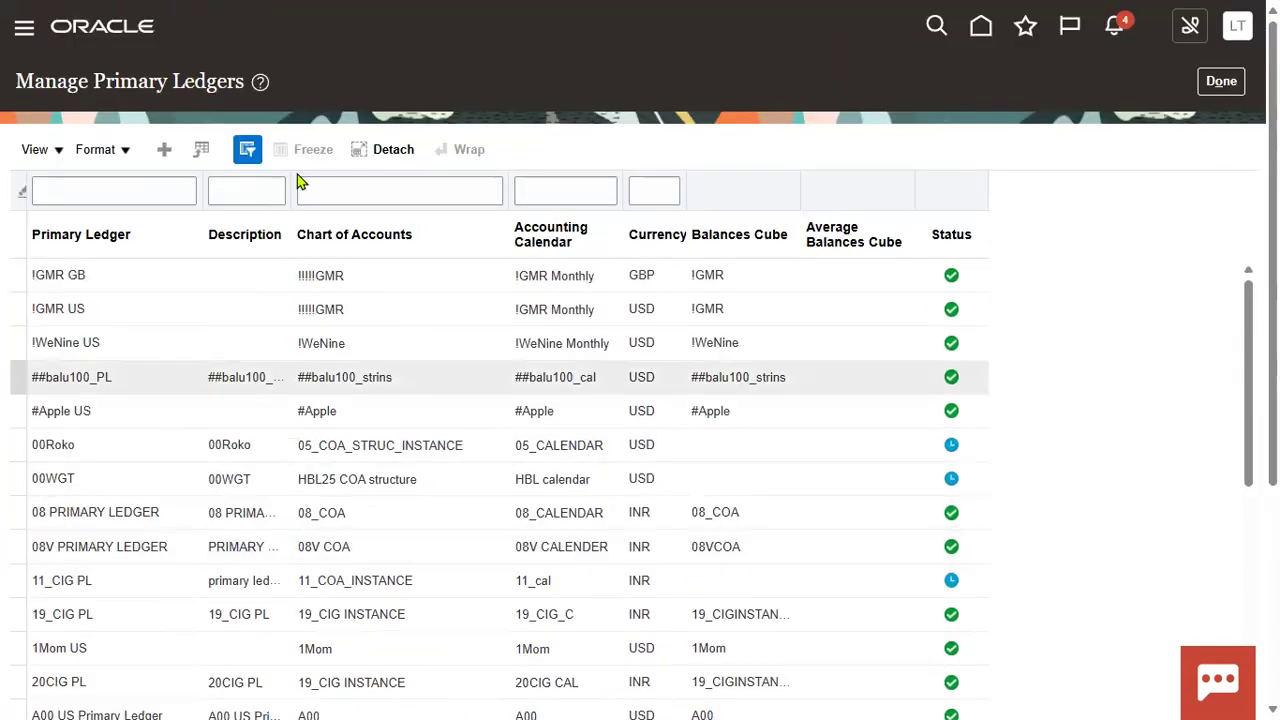
Step: Close Primary Ledgers and reopen the General Ledger Manage Data Access Sets task
click(1221, 81)
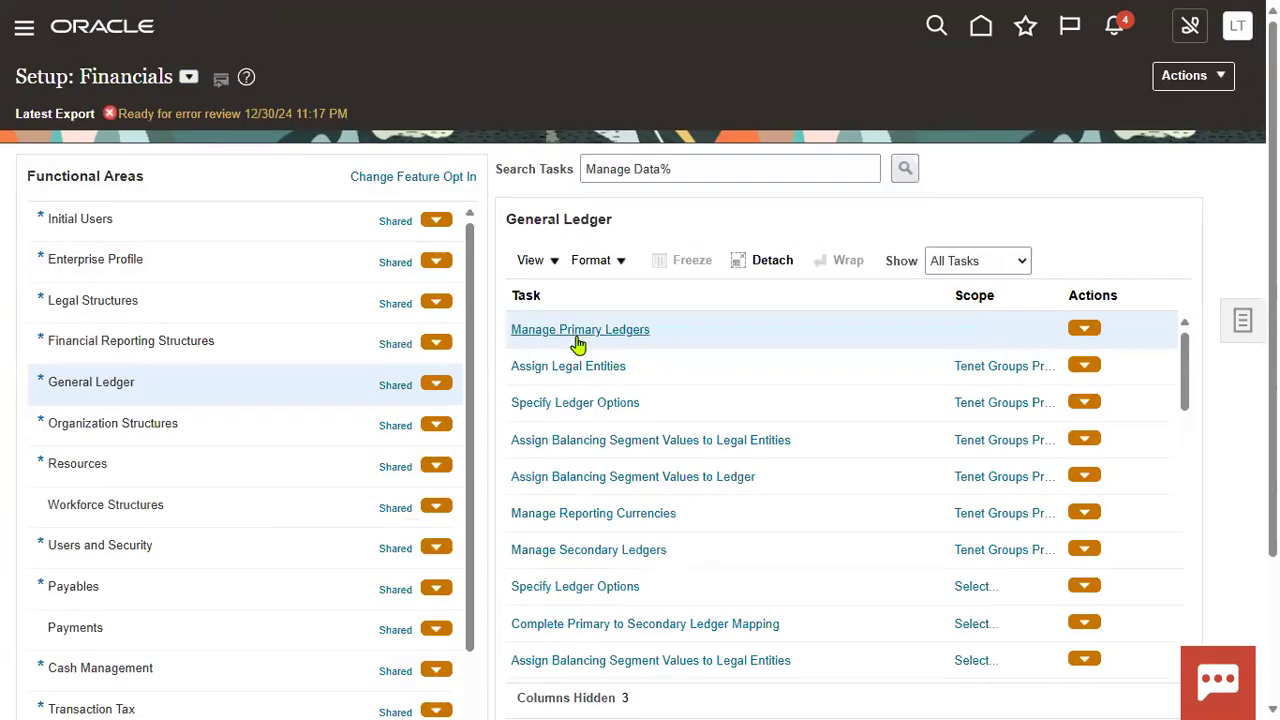
click(904, 169)
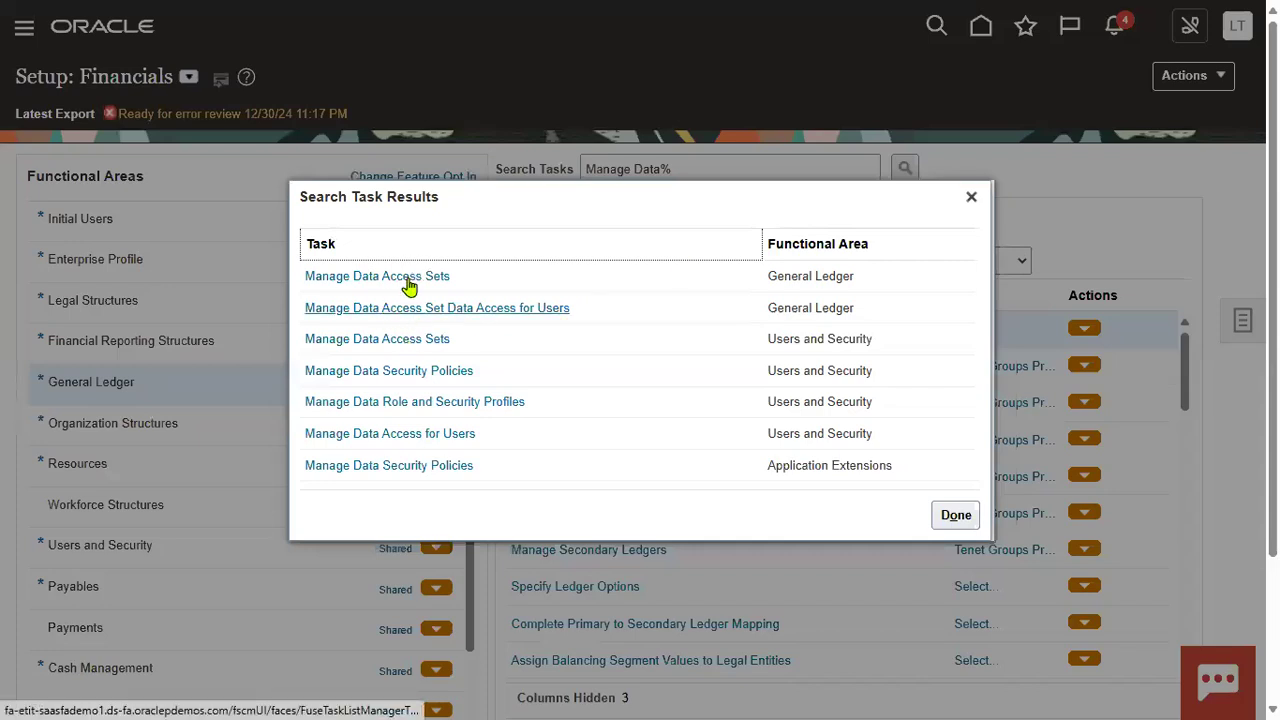
click(406, 280)
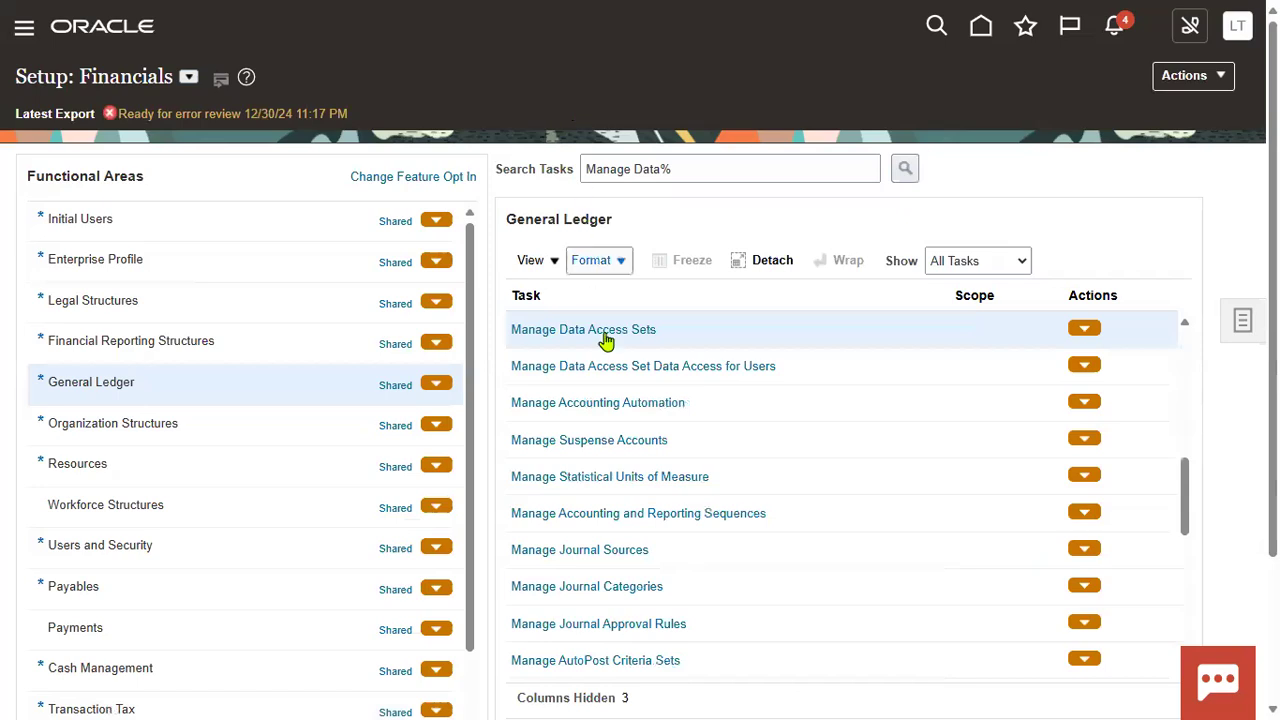
click(608, 333)
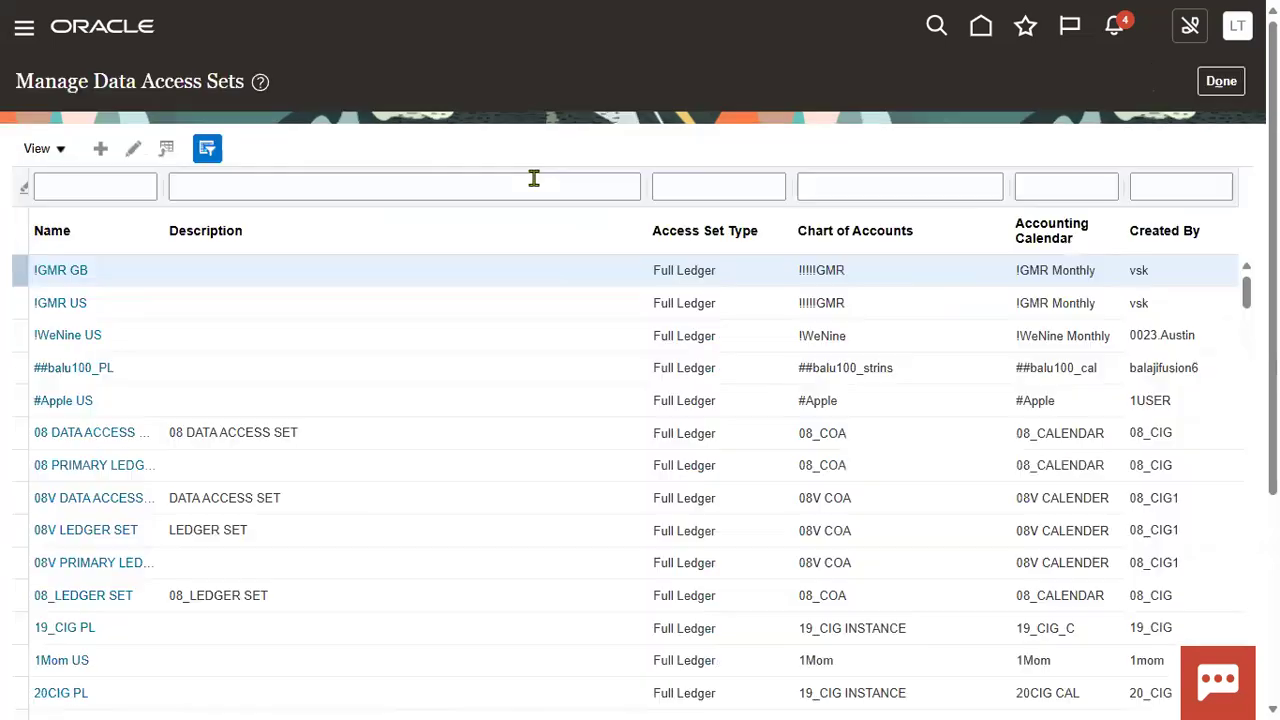
Step: Create data access set ALEXA_001 with type Primary Balancing Segment Value
click(101, 149)
click(349, 150)
text(ALEXA)
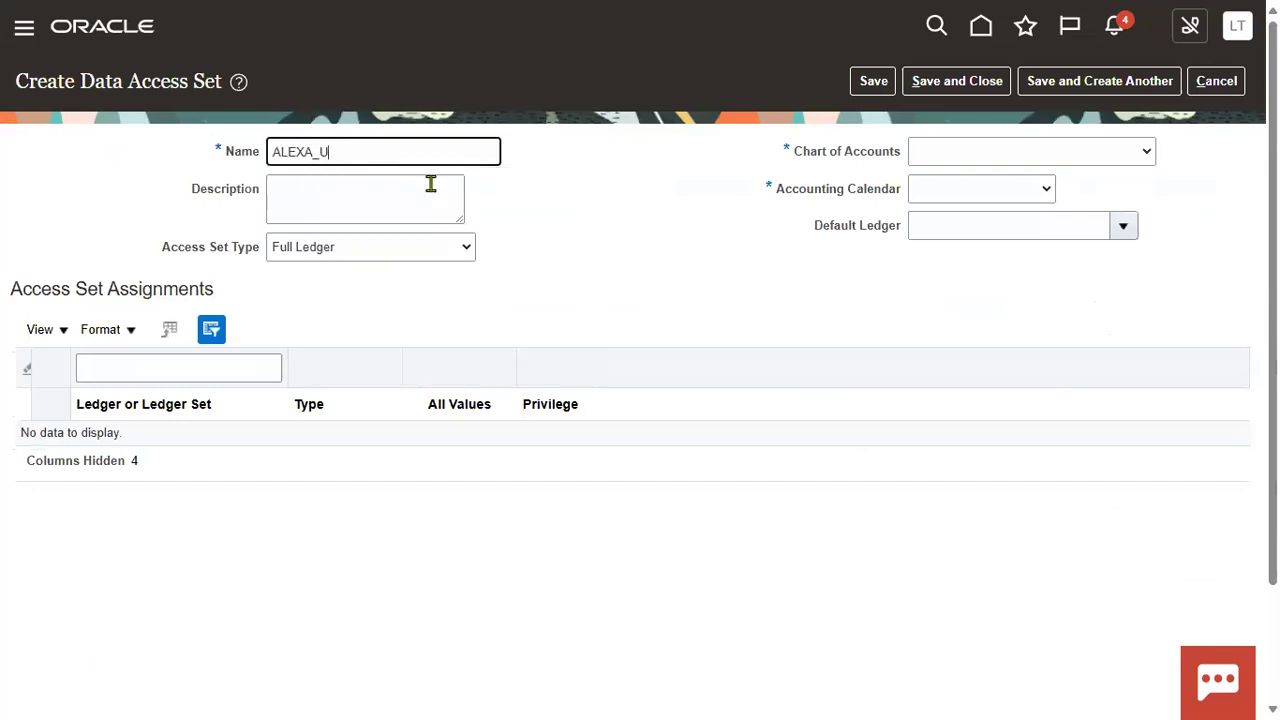
text(_001)
click(431, 184)
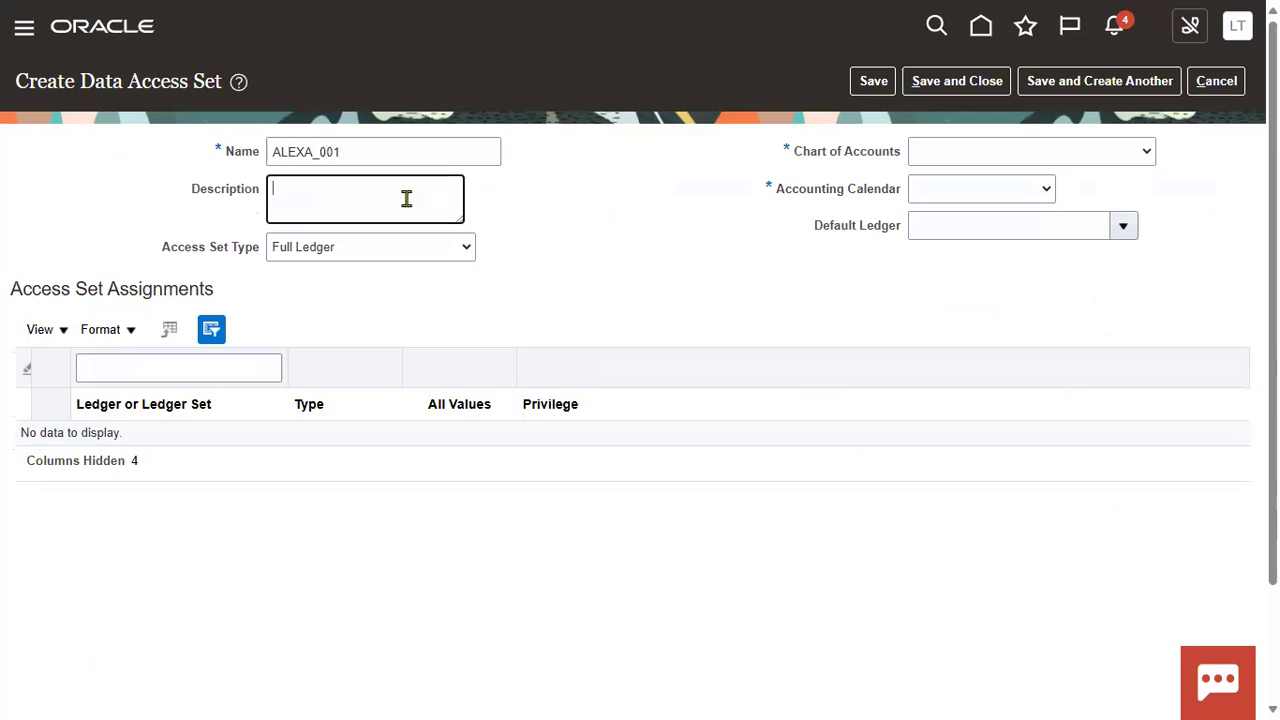
click(380, 248)
click(378, 286)
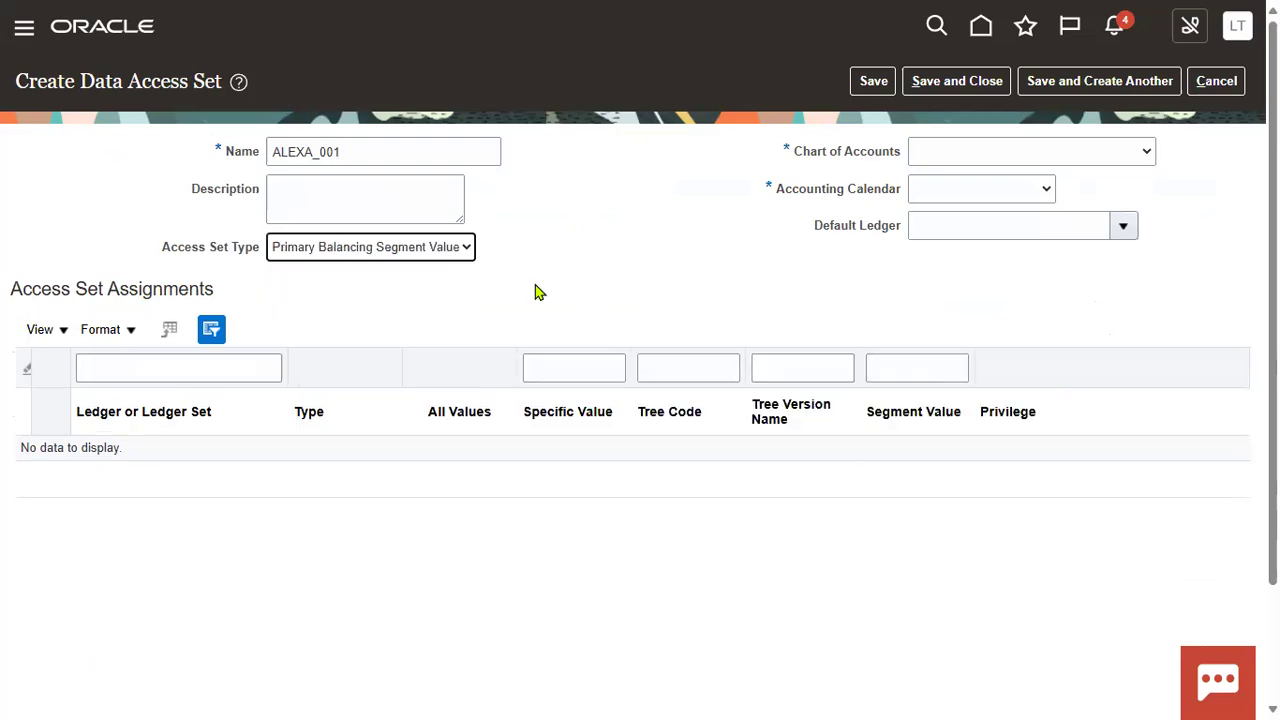
Step: Choose ALEXA as both the chart of accounts and the accounting calendar
click(1126, 161)
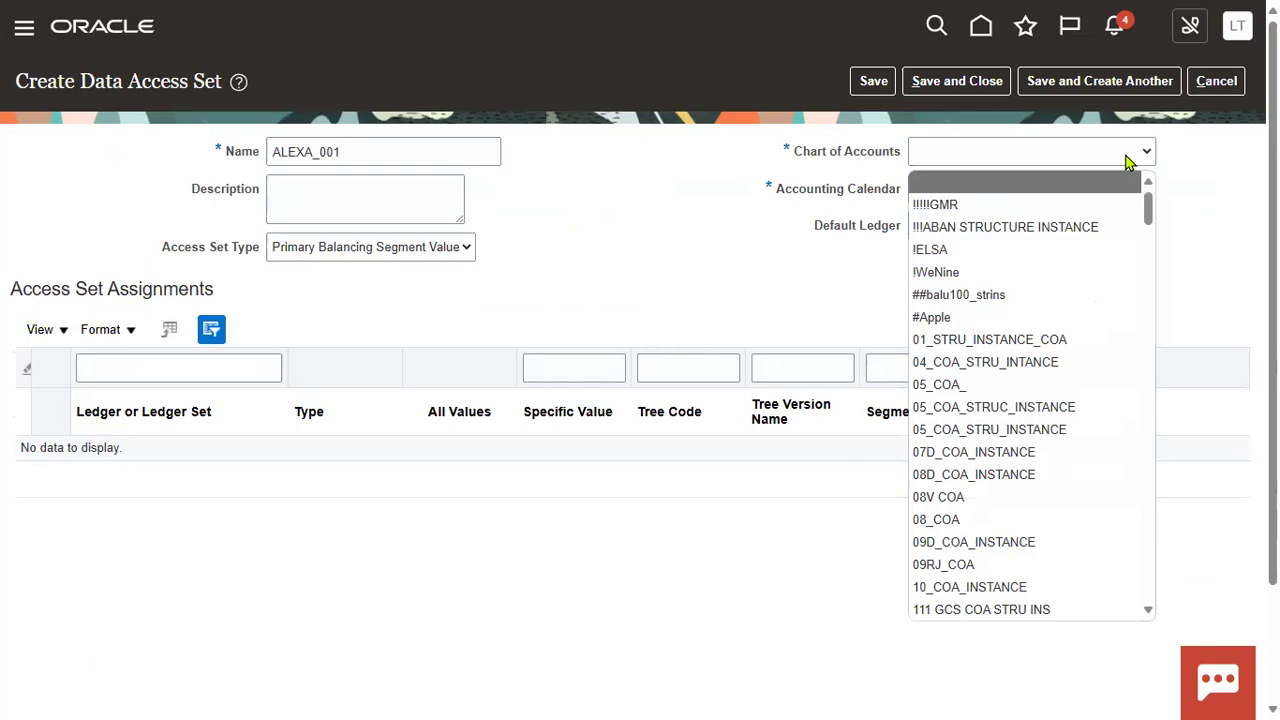
key(ctrl+f)
text(ALEXA)
scroll(1020, 355, down, 4)
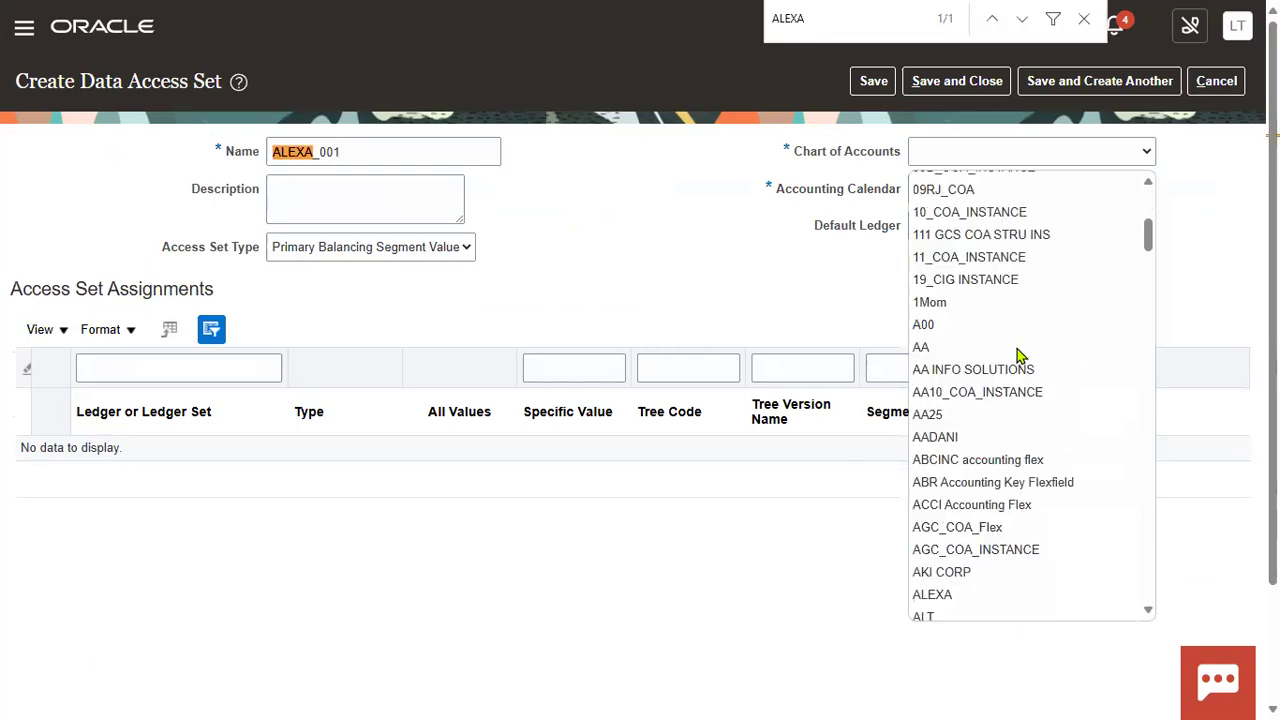
scroll(1020, 355, down, 4)
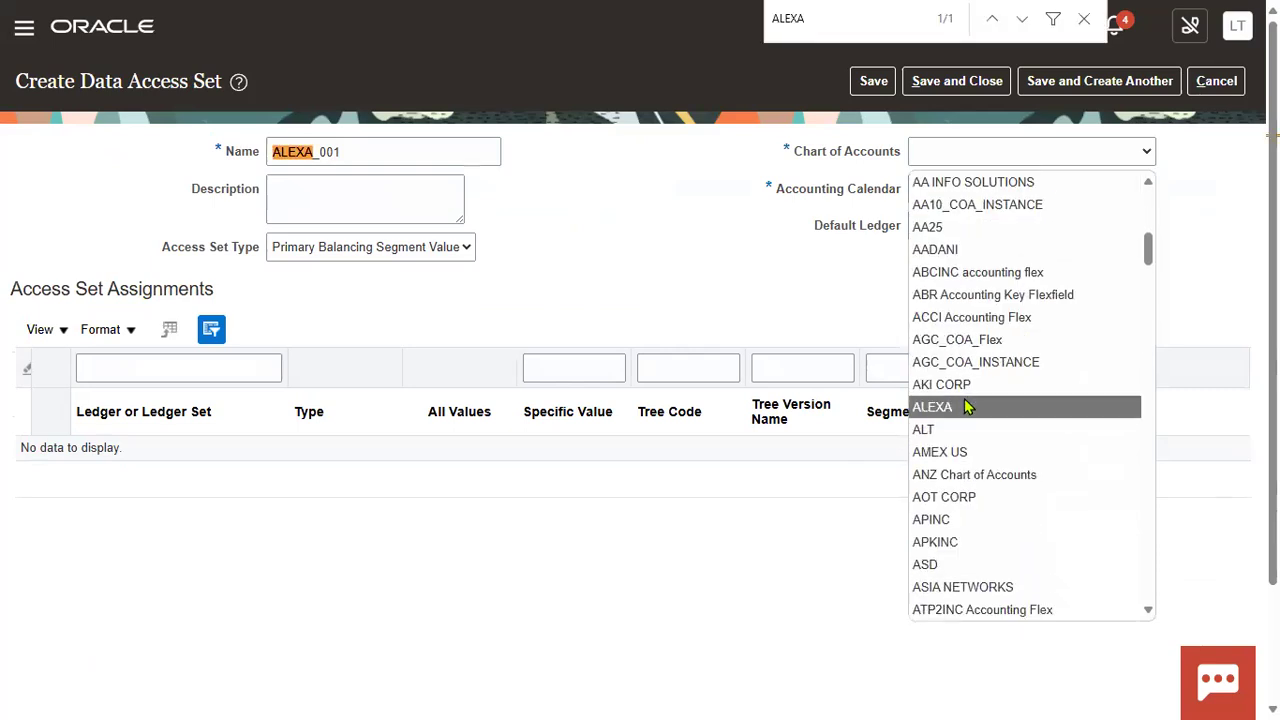
click(966, 410)
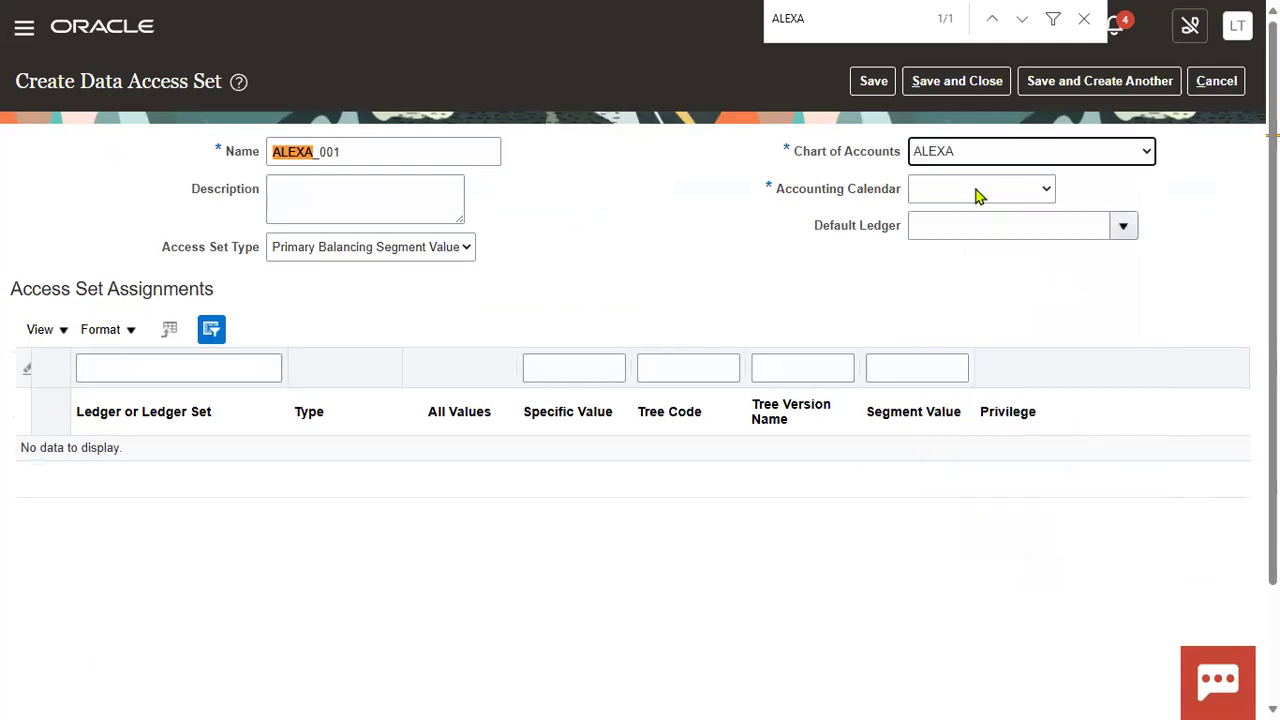
click(979, 192)
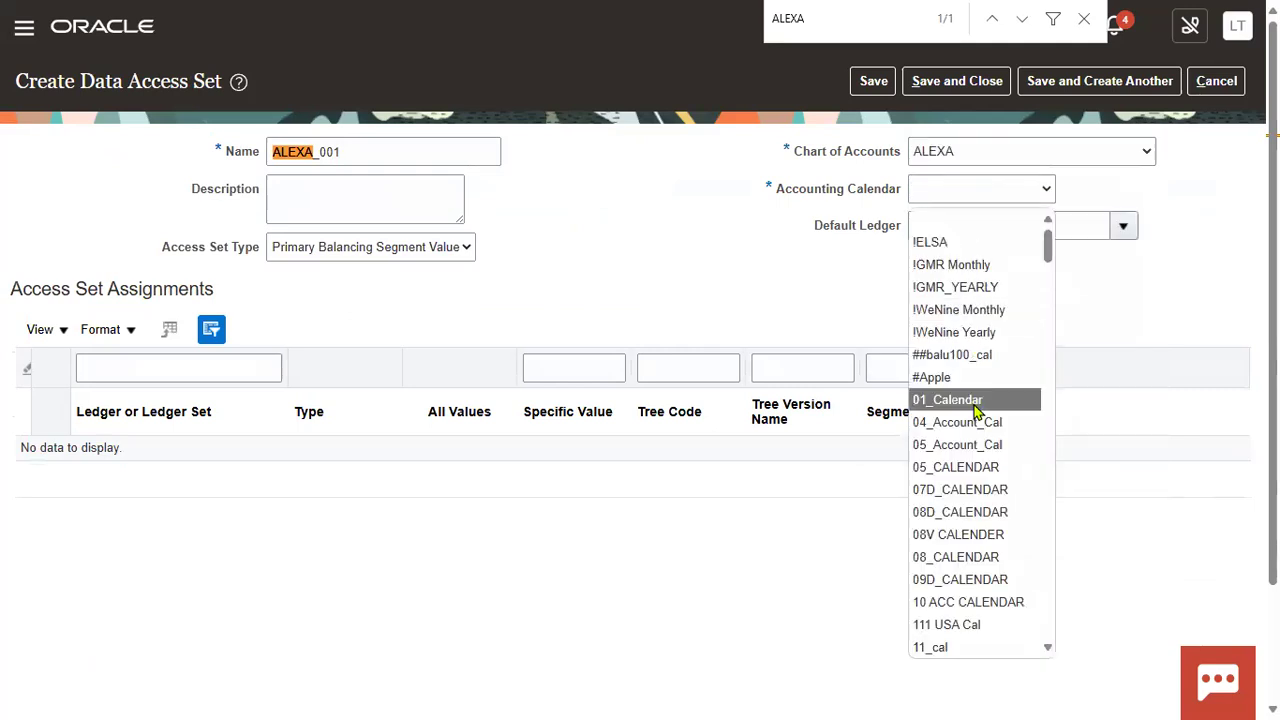
scroll(977, 410, down, 3)
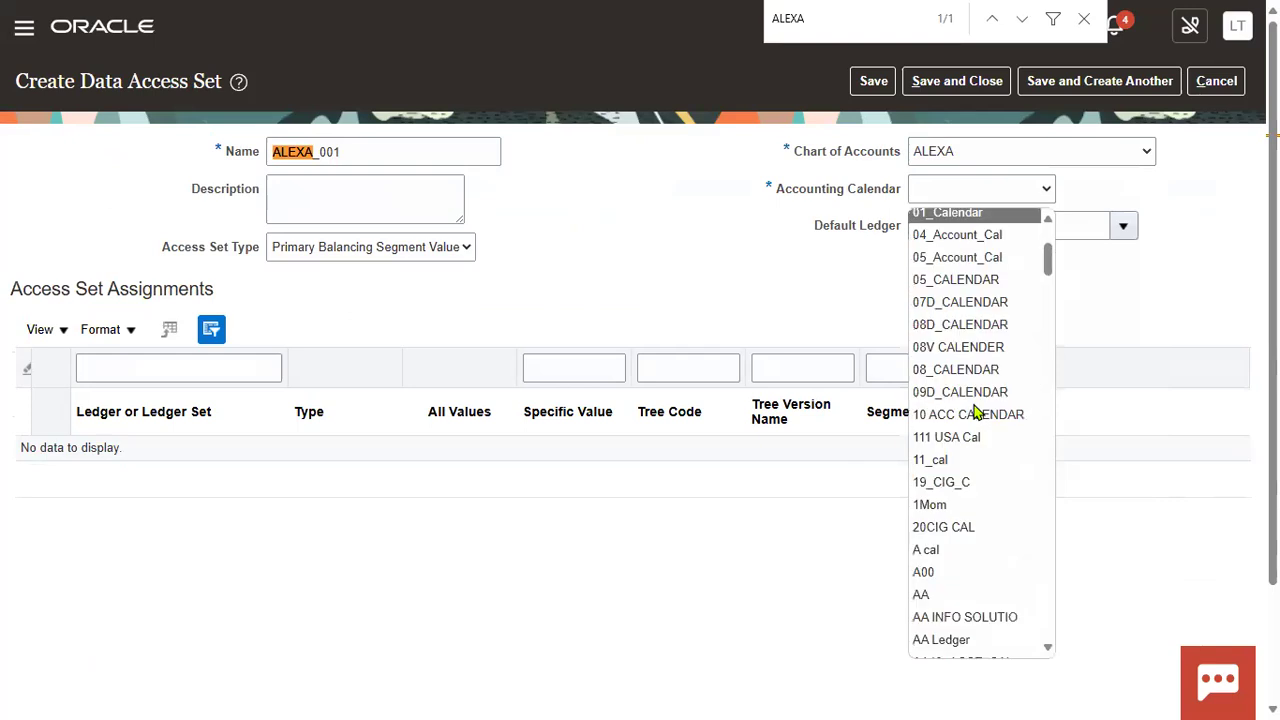
scroll(977, 410, down, 6)
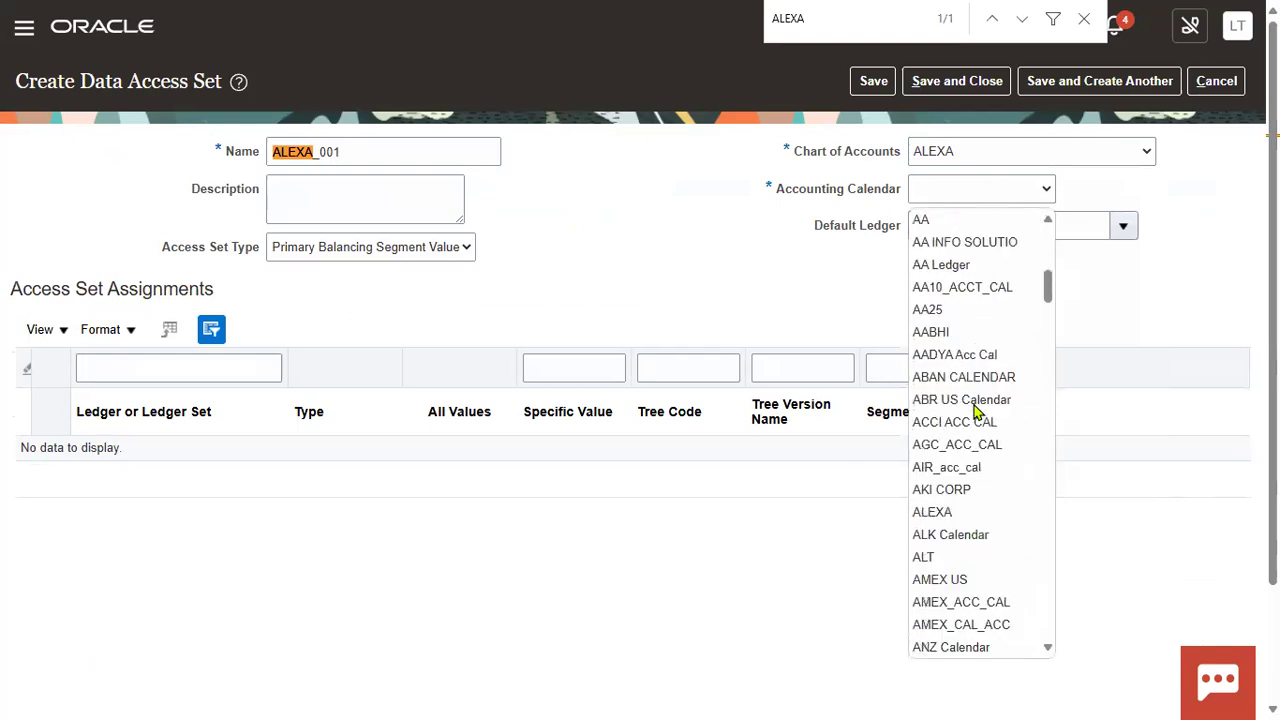
click(953, 512)
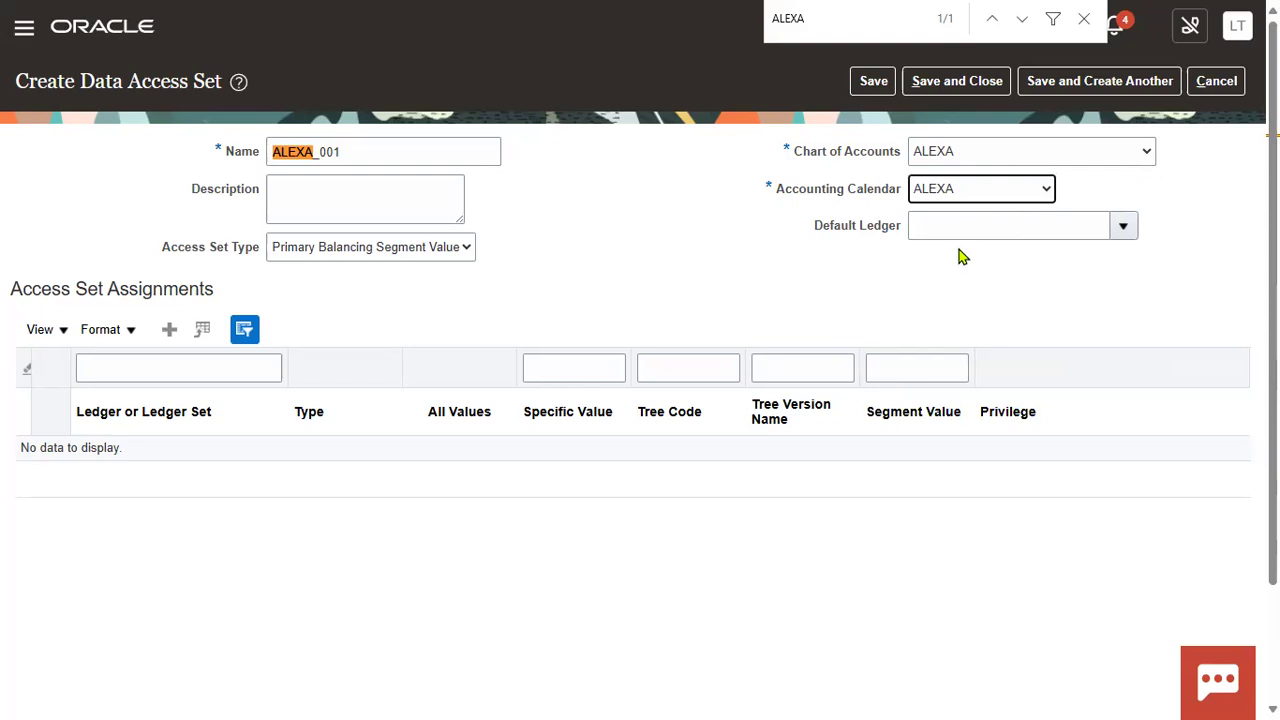
click(168, 336)
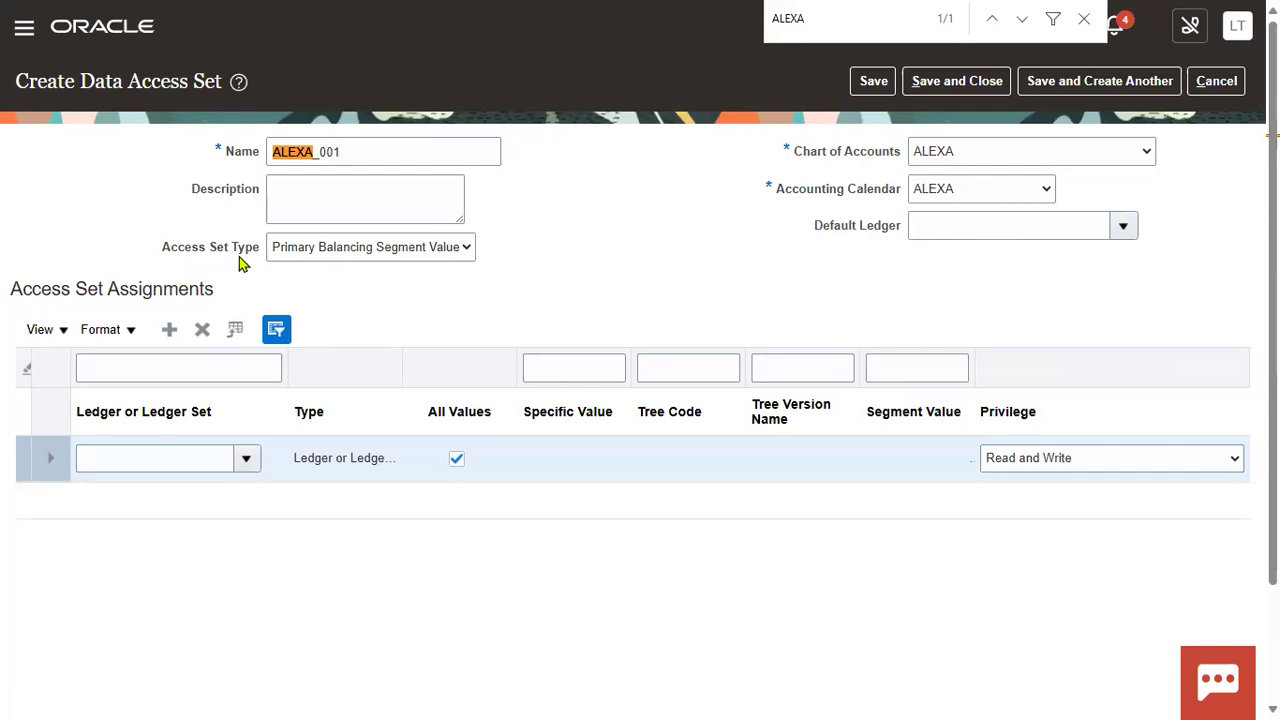
Step: Assign ledger ALEXA IN to the row, limited to single segment value 1002 (ALEXA SKY)
click(468, 250)
click(530, 252)
click(245, 458)
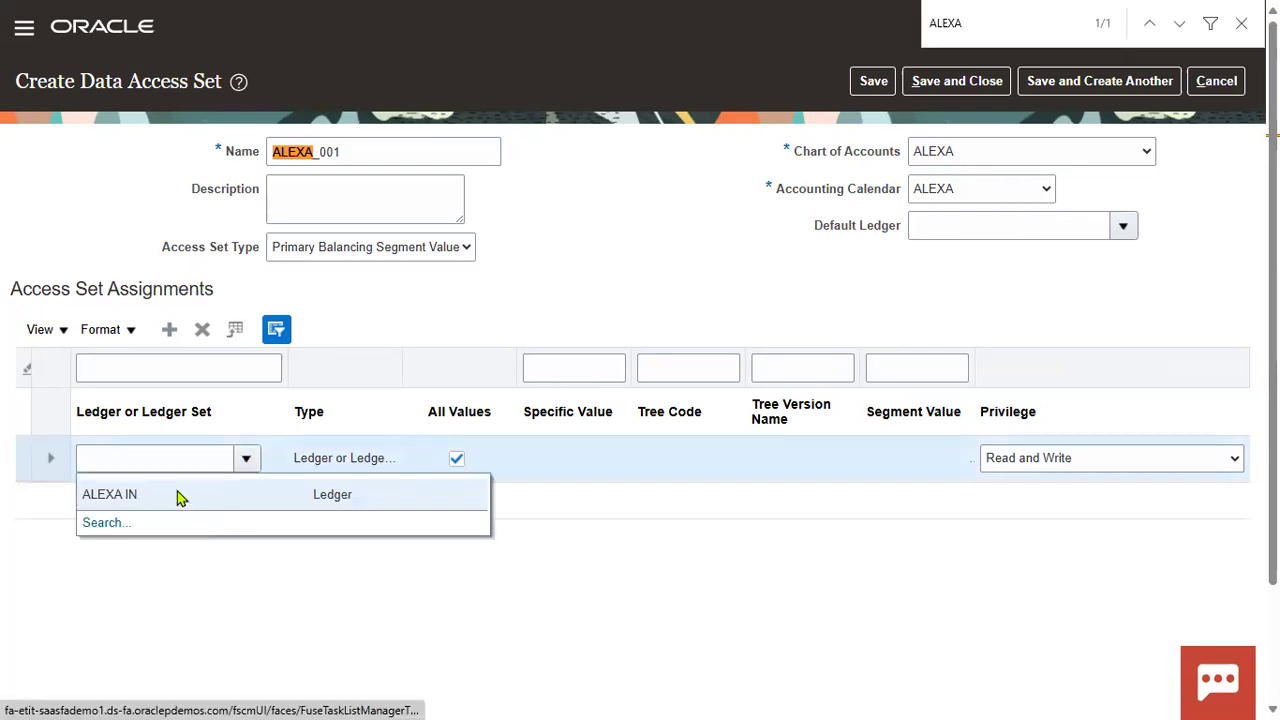
click(177, 494)
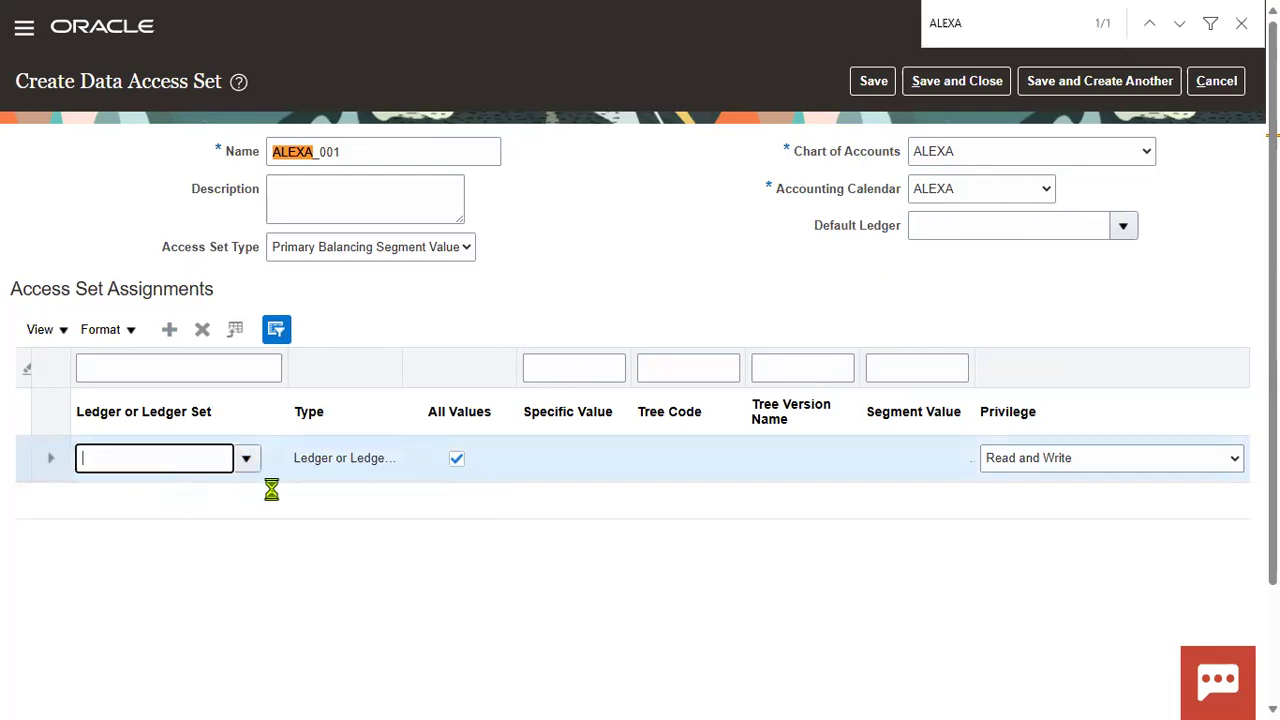
click(457, 462)
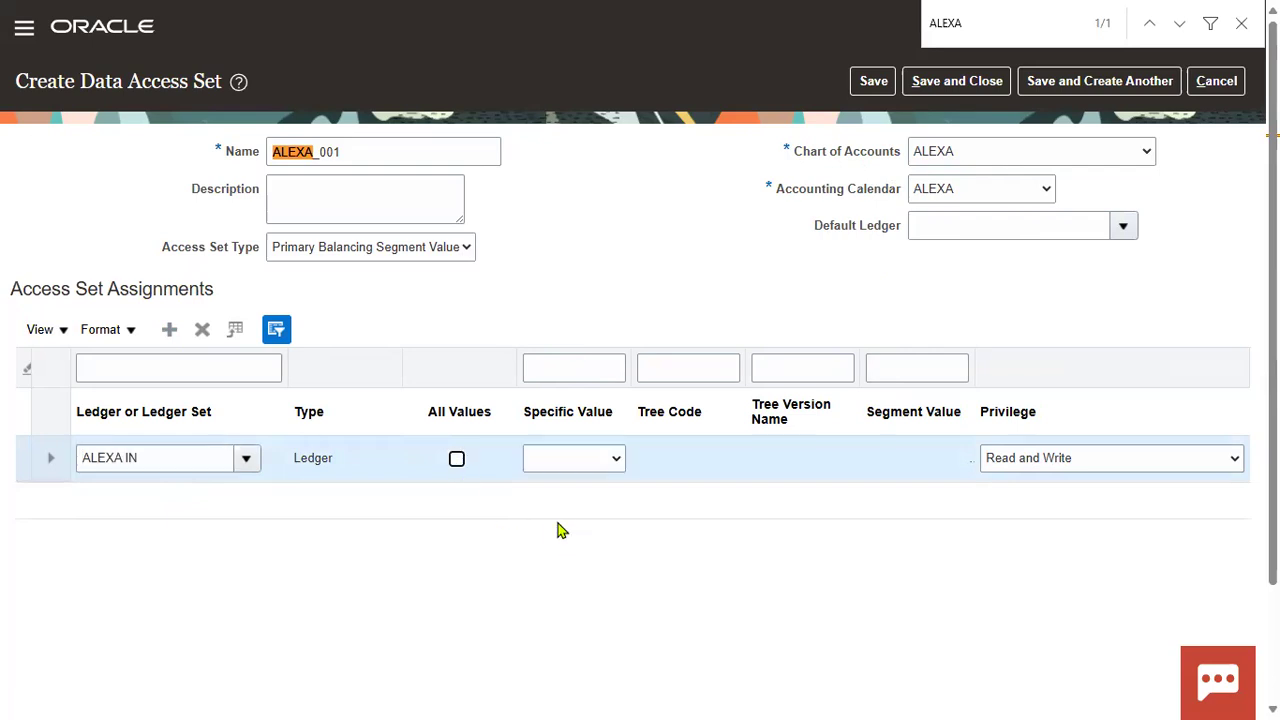
click(610, 462)
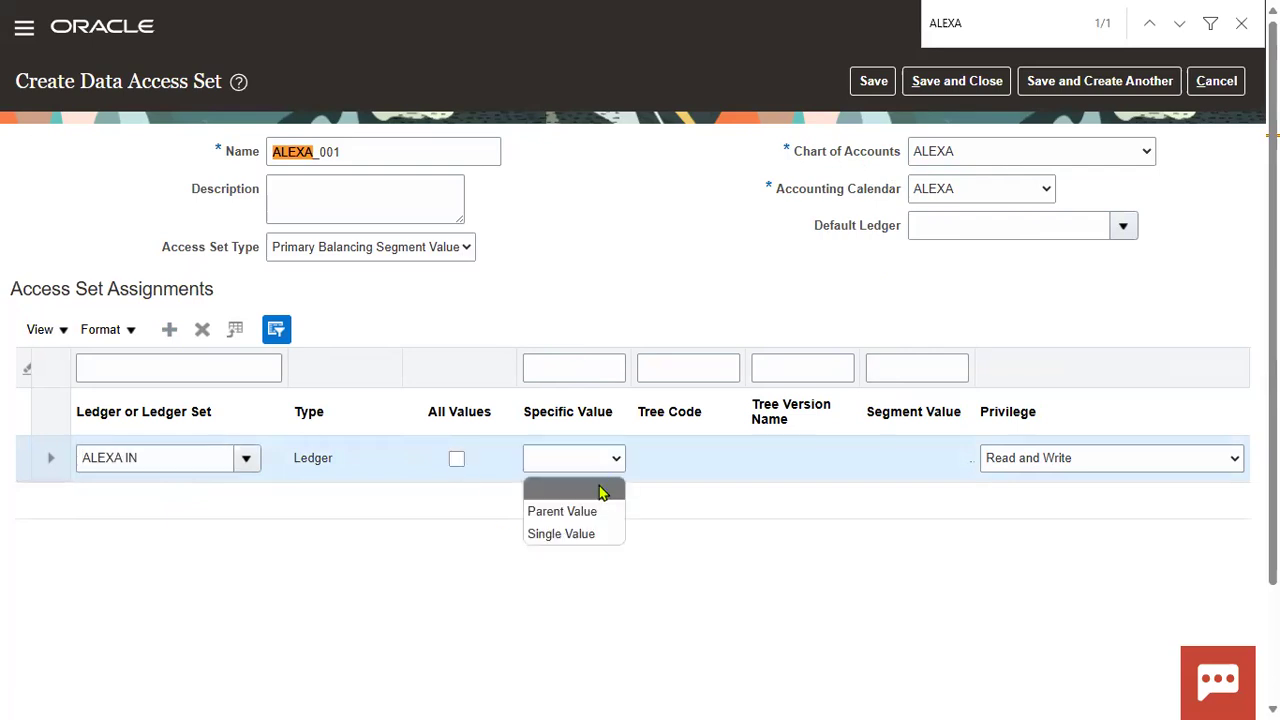
click(584, 536)
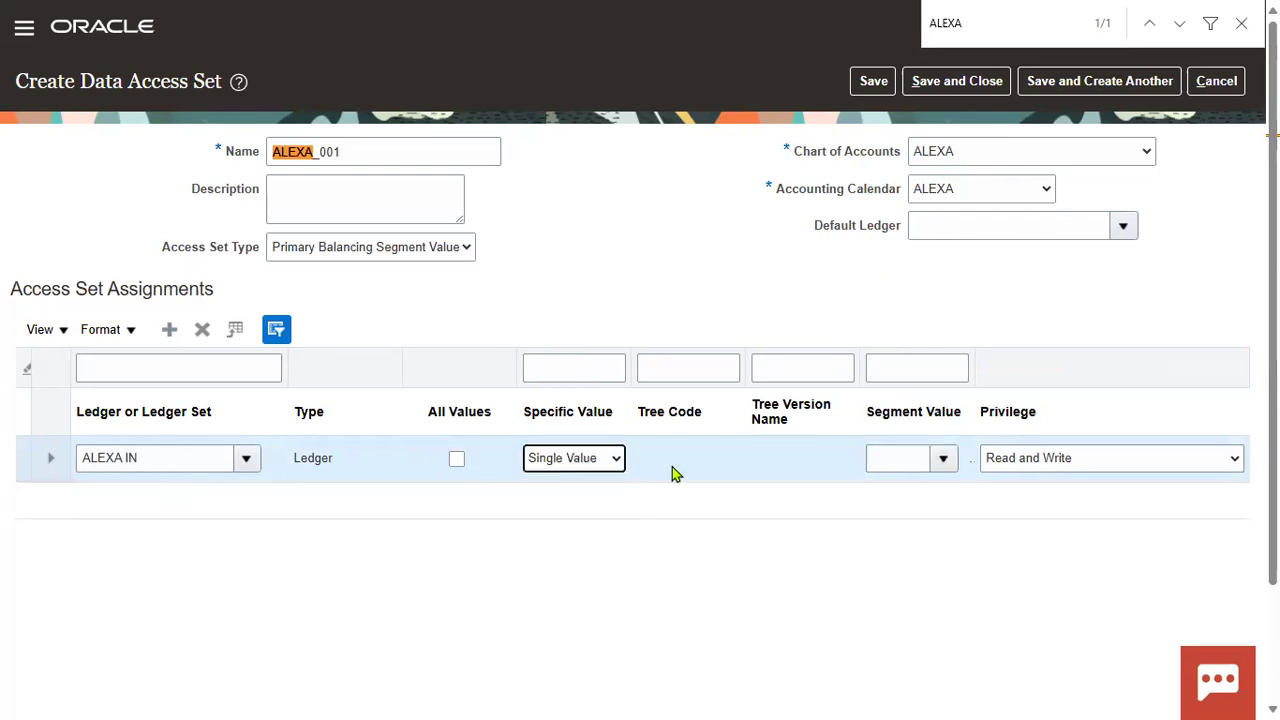
click(941, 462)
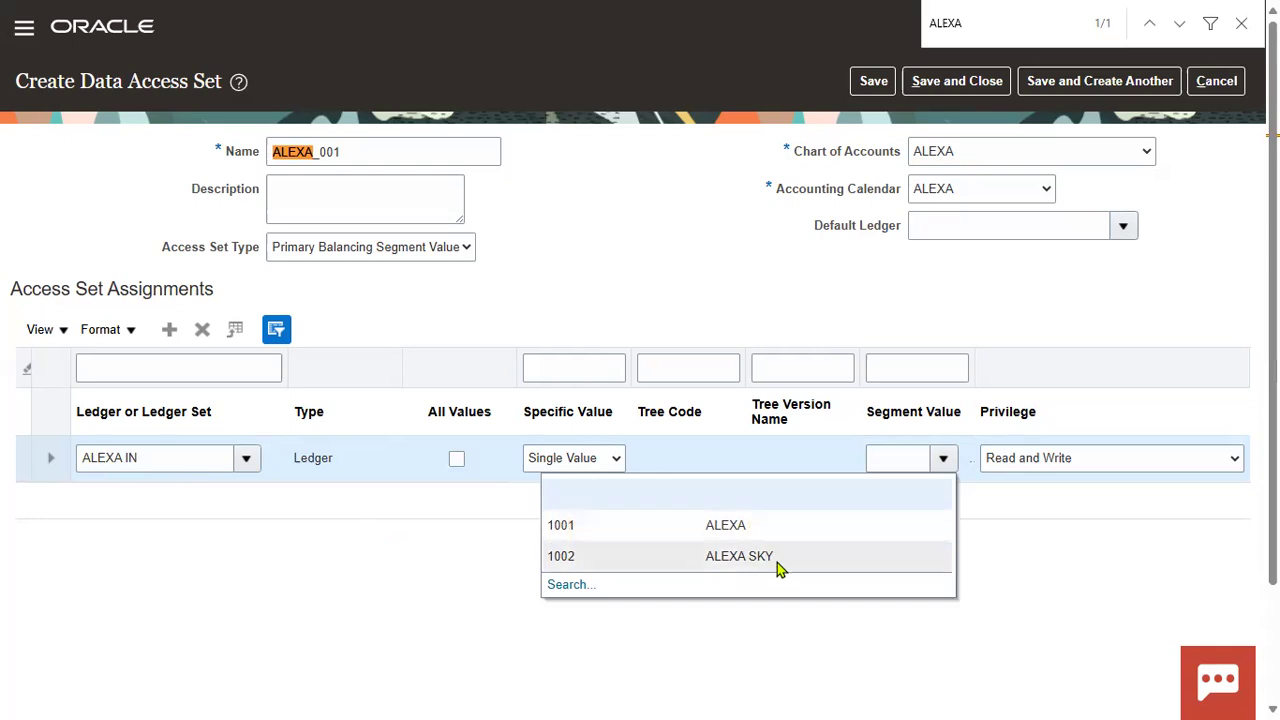
click(777, 562)
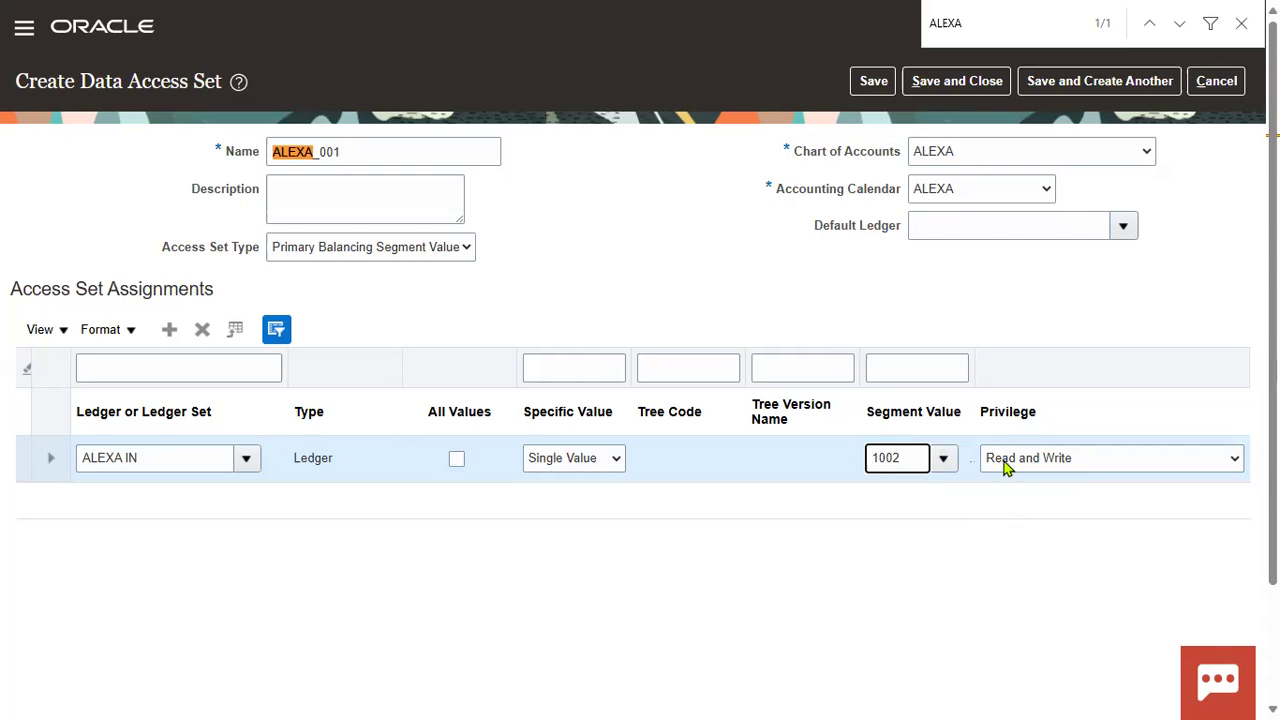
Step: Set the ALEXA IN assignment's privilege to Read Only and save the data access set
click(1236, 462)
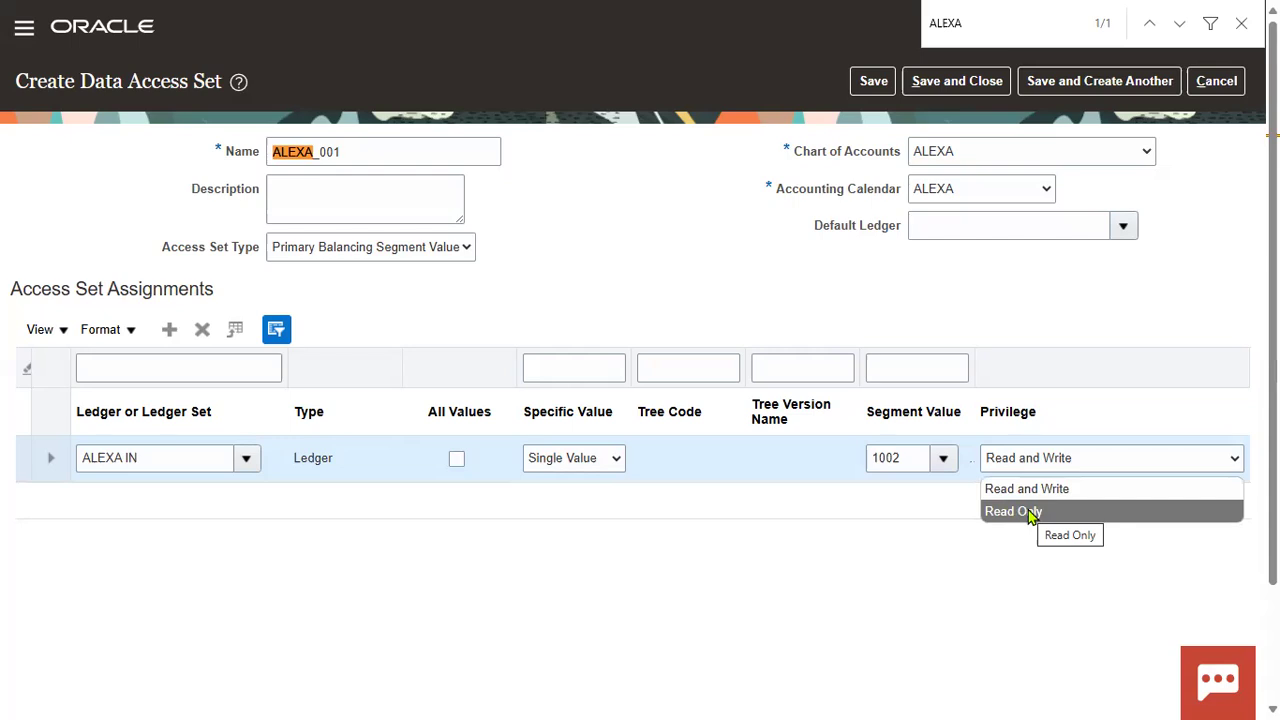
click(1030, 513)
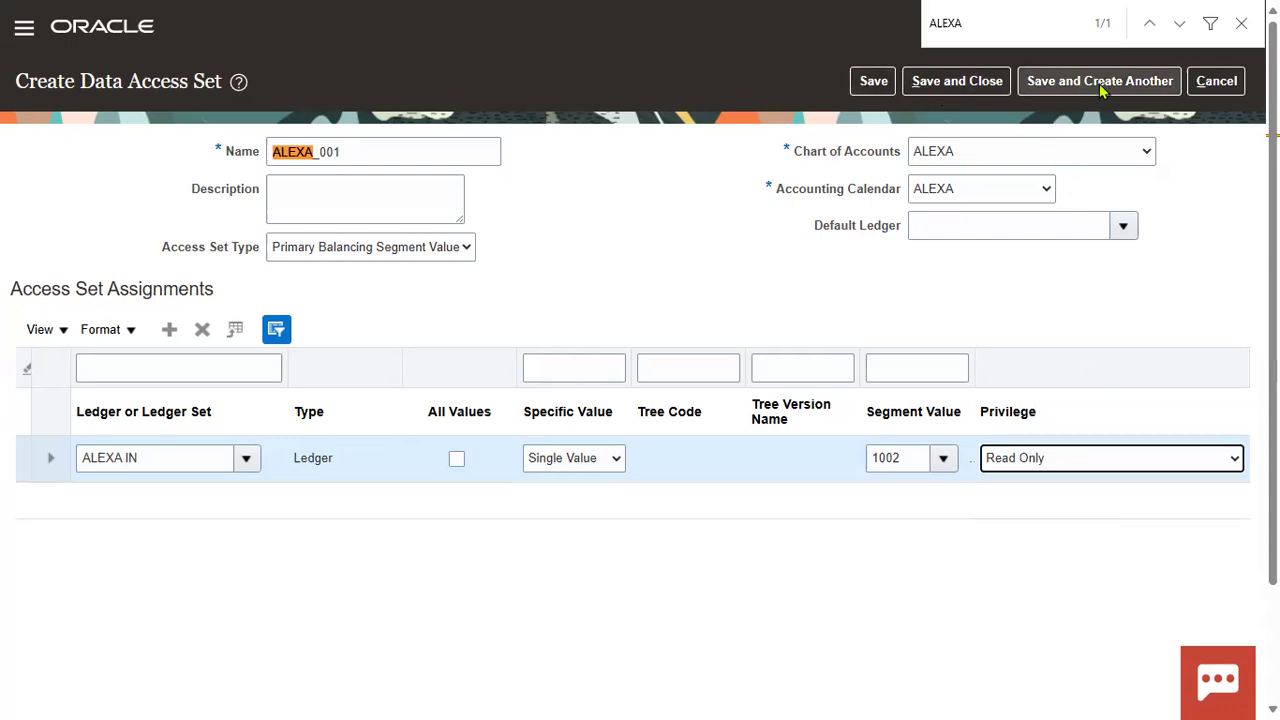
click(951, 88)
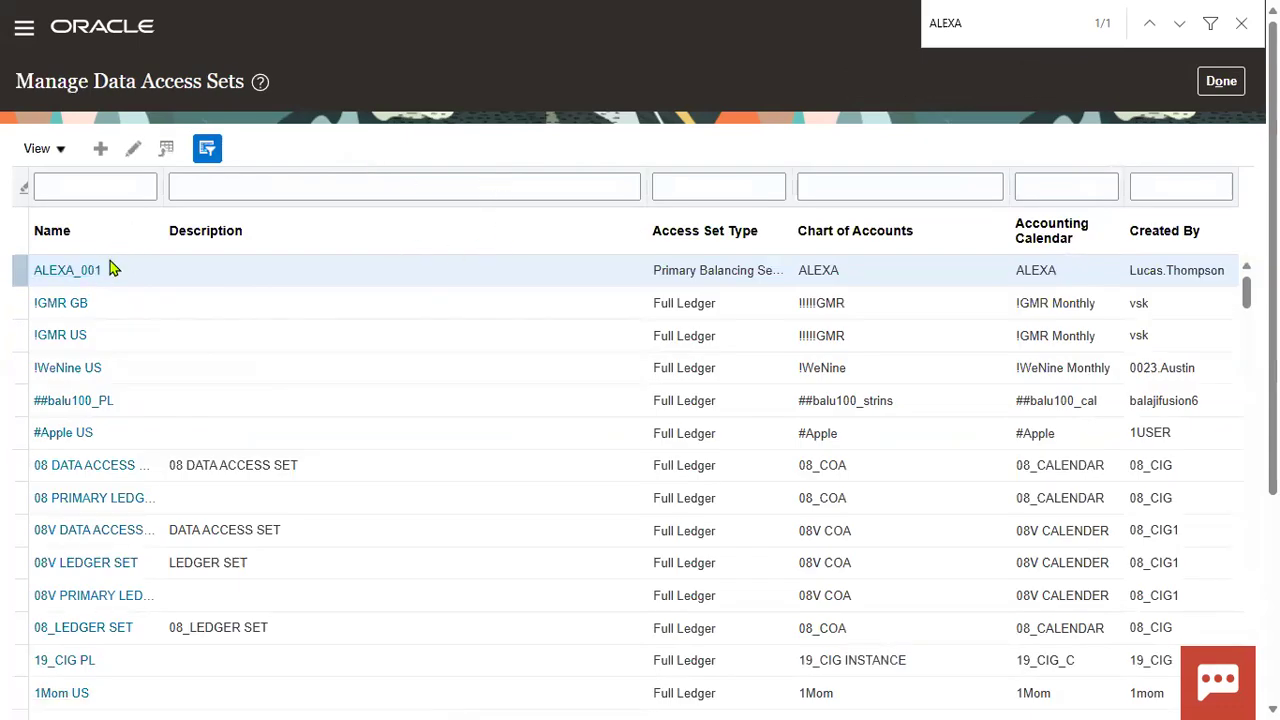
Step: Filter the data access sets by name ALEXA_001 to confirm it saved, then return to Setup: Financials
click(91, 182)
text(ALEXA)
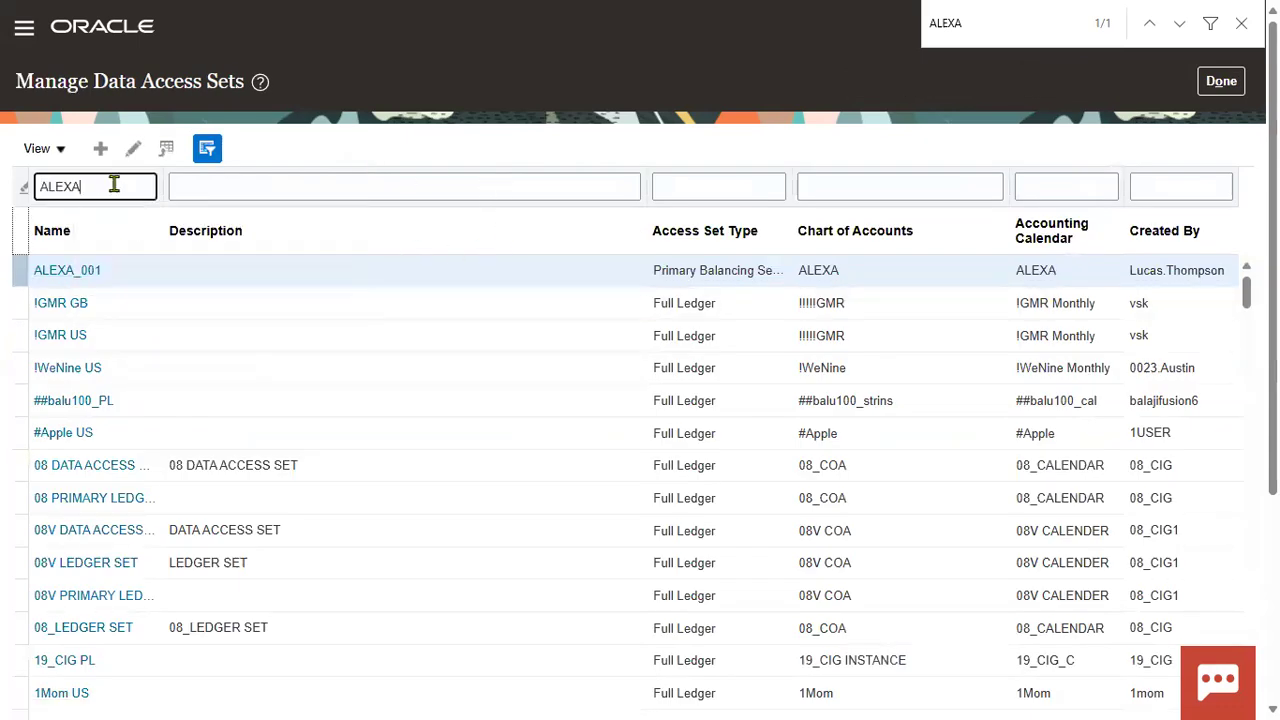
text(_001)
key(Return)
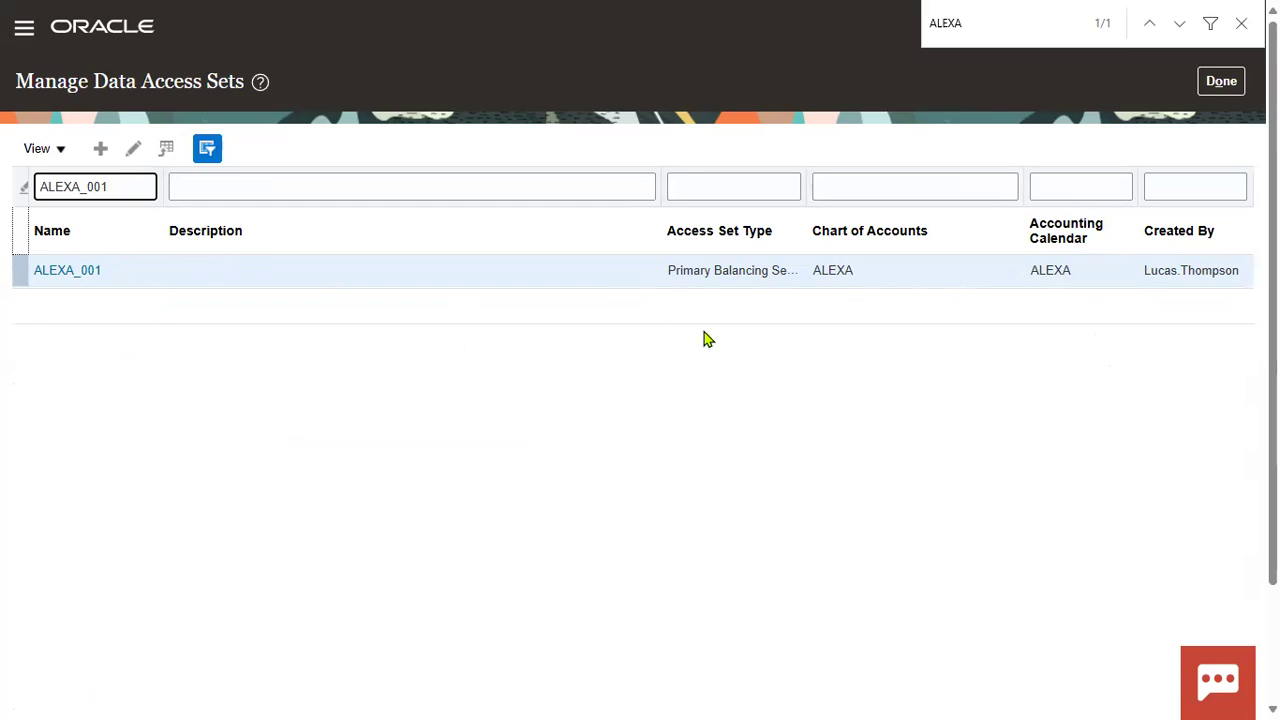
double_click(37, 182)
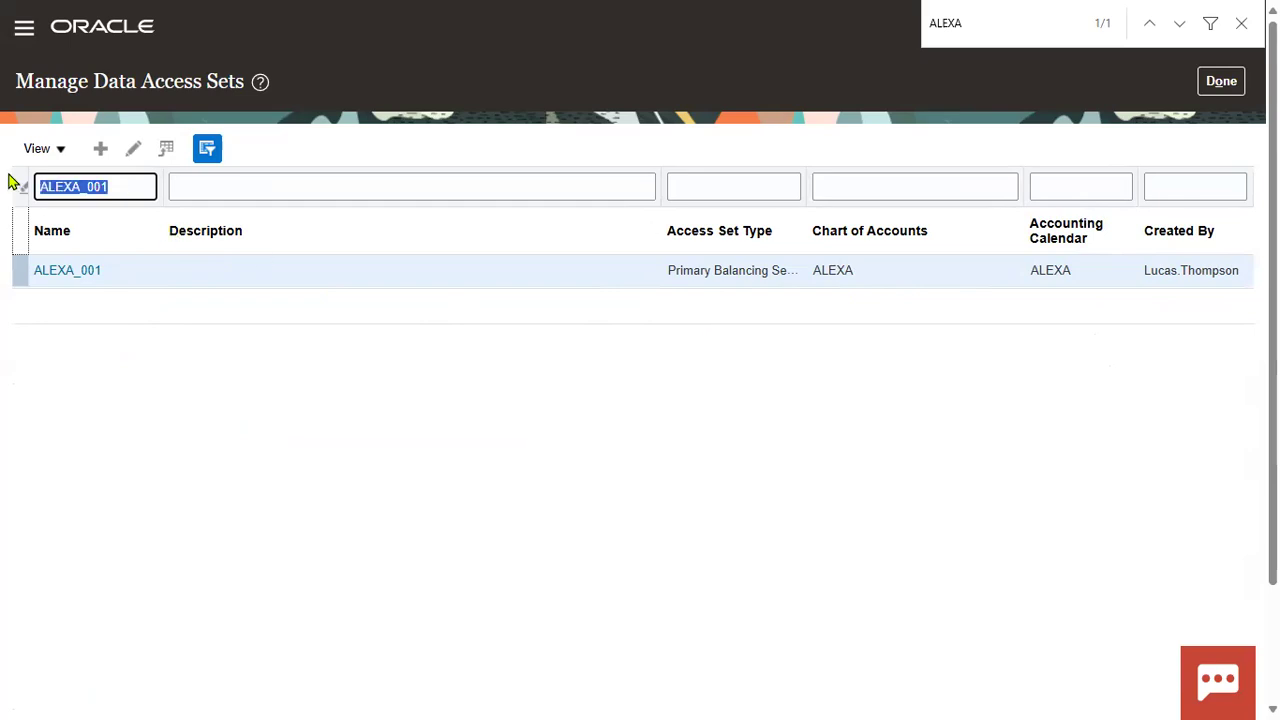
click(1208, 86)
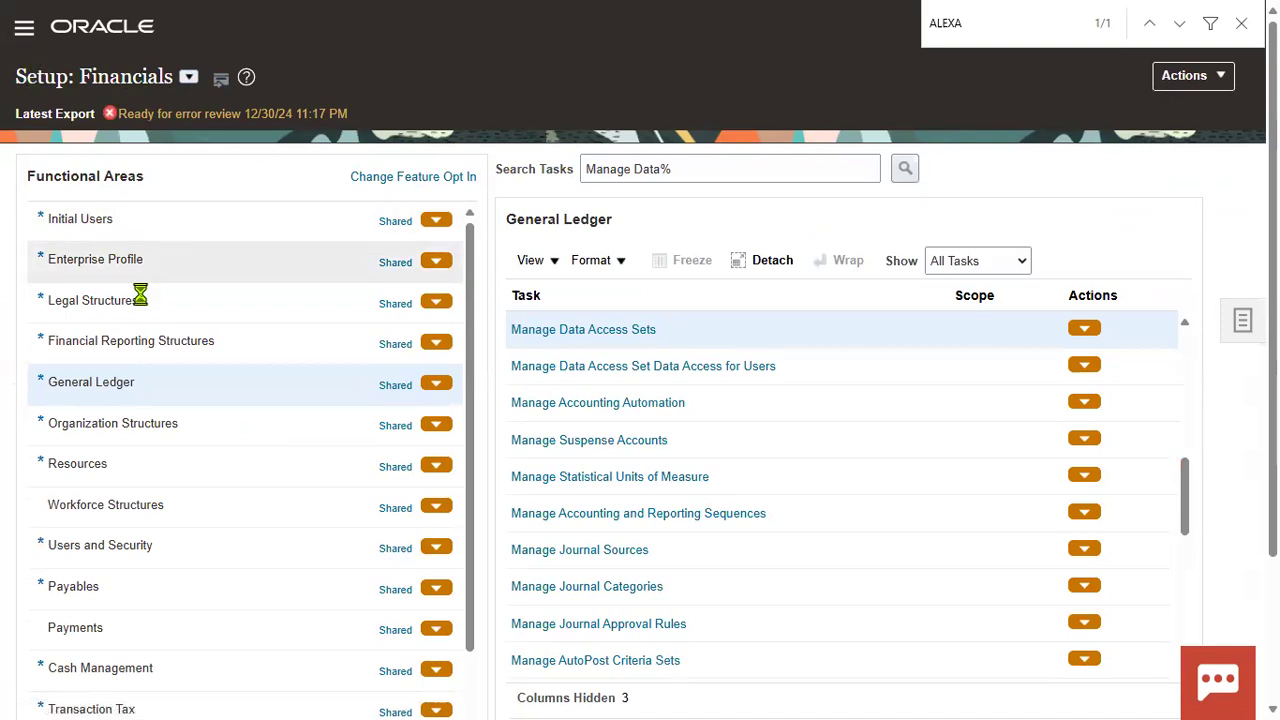
Step: Go to the Security Console's User Accounts and start a new user account
scroll(220, 420, down, 4)
scroll(245, 445, down, 4)
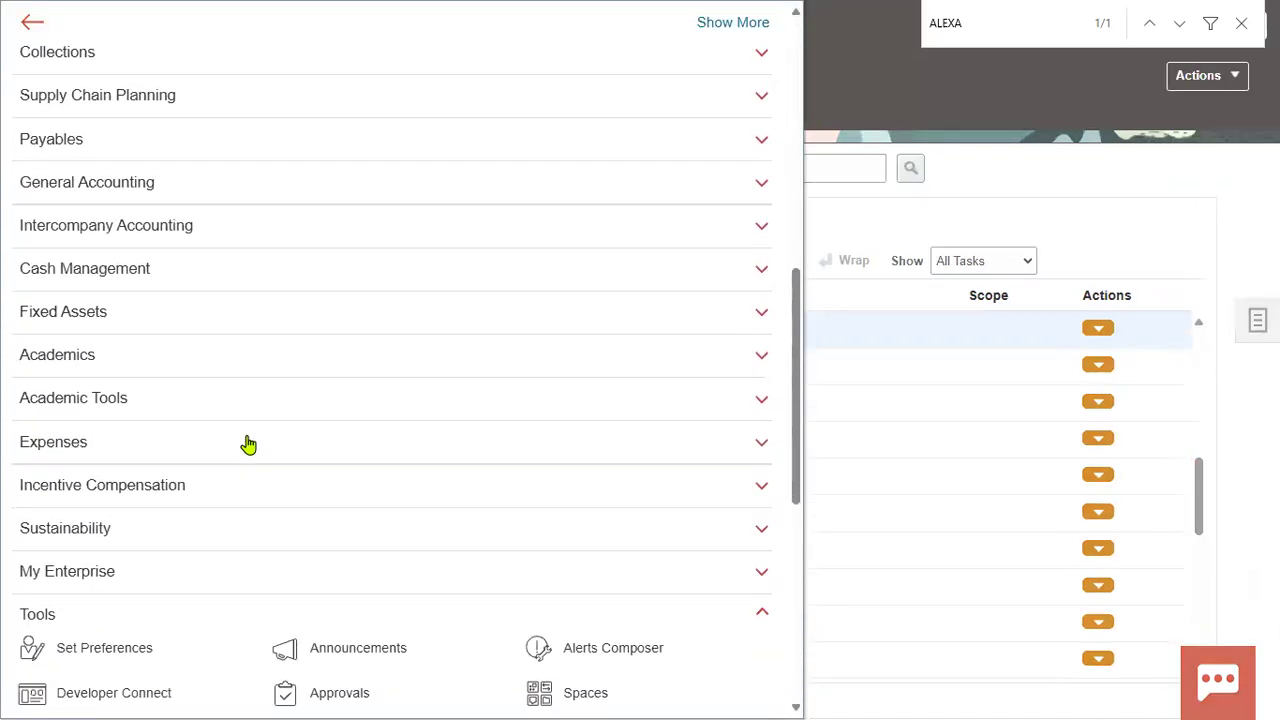
scroll(420, 489, down, 5)
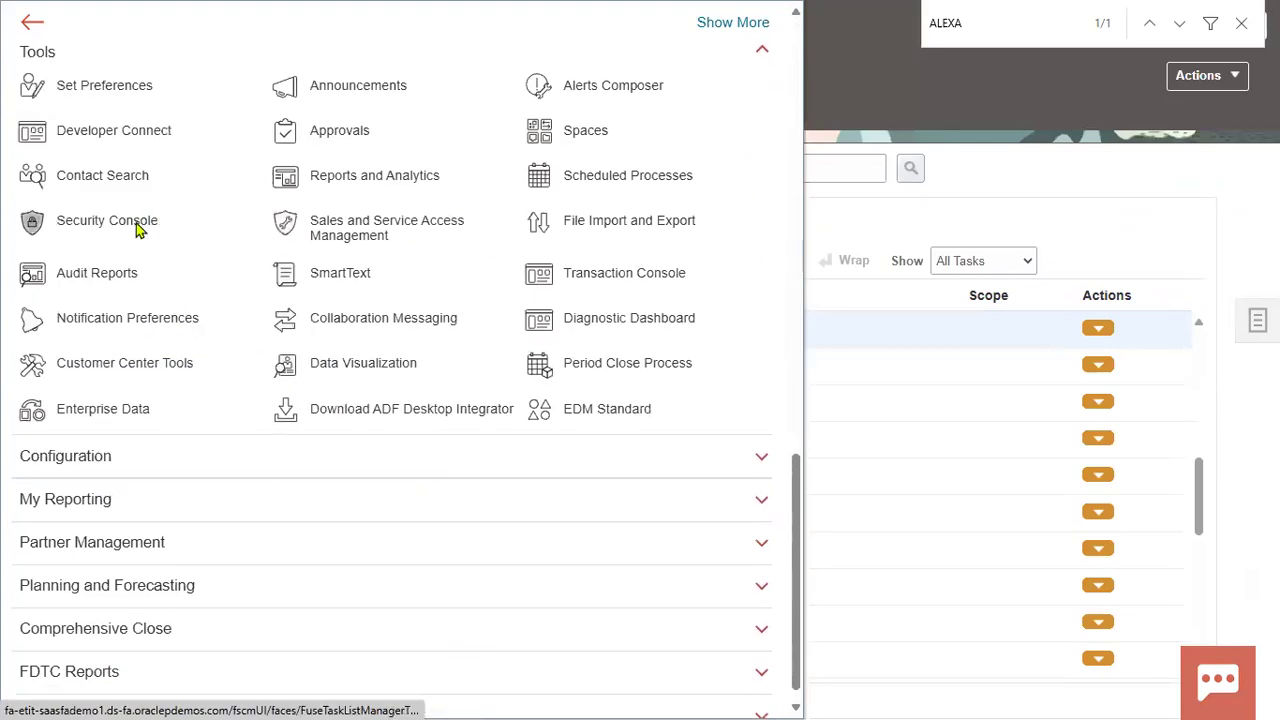
click(76, 219)
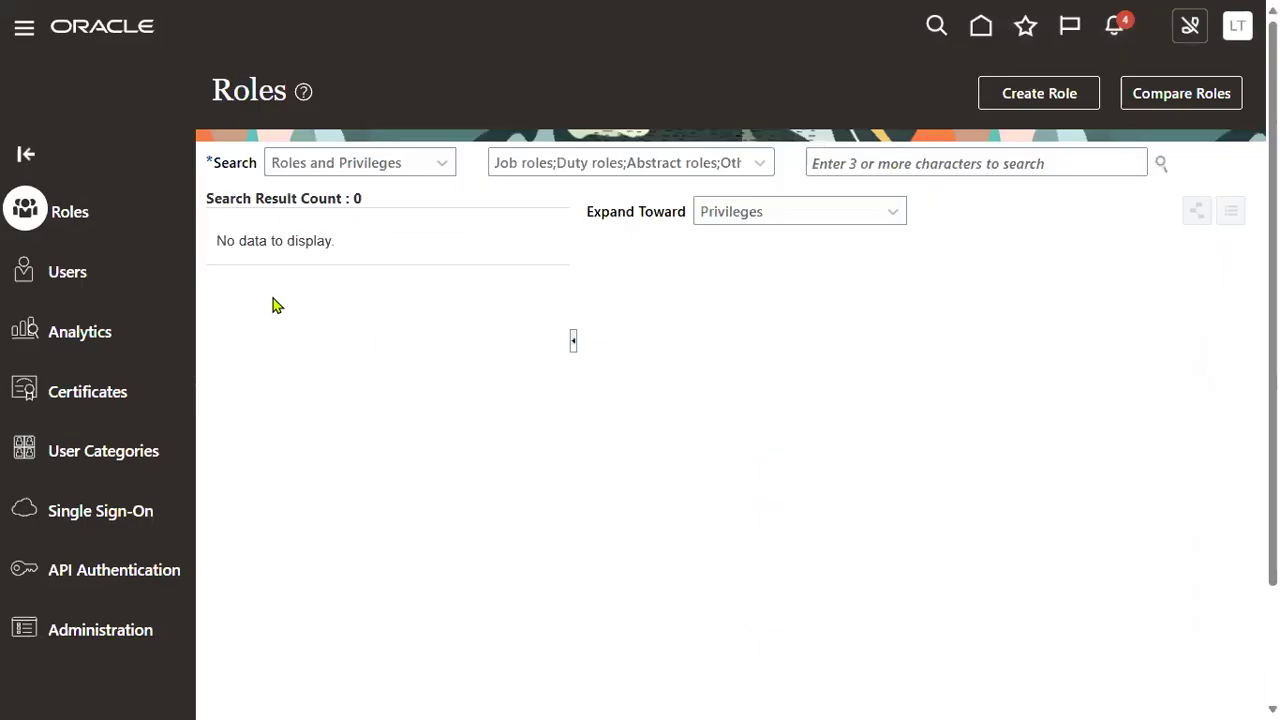
click(88, 280)
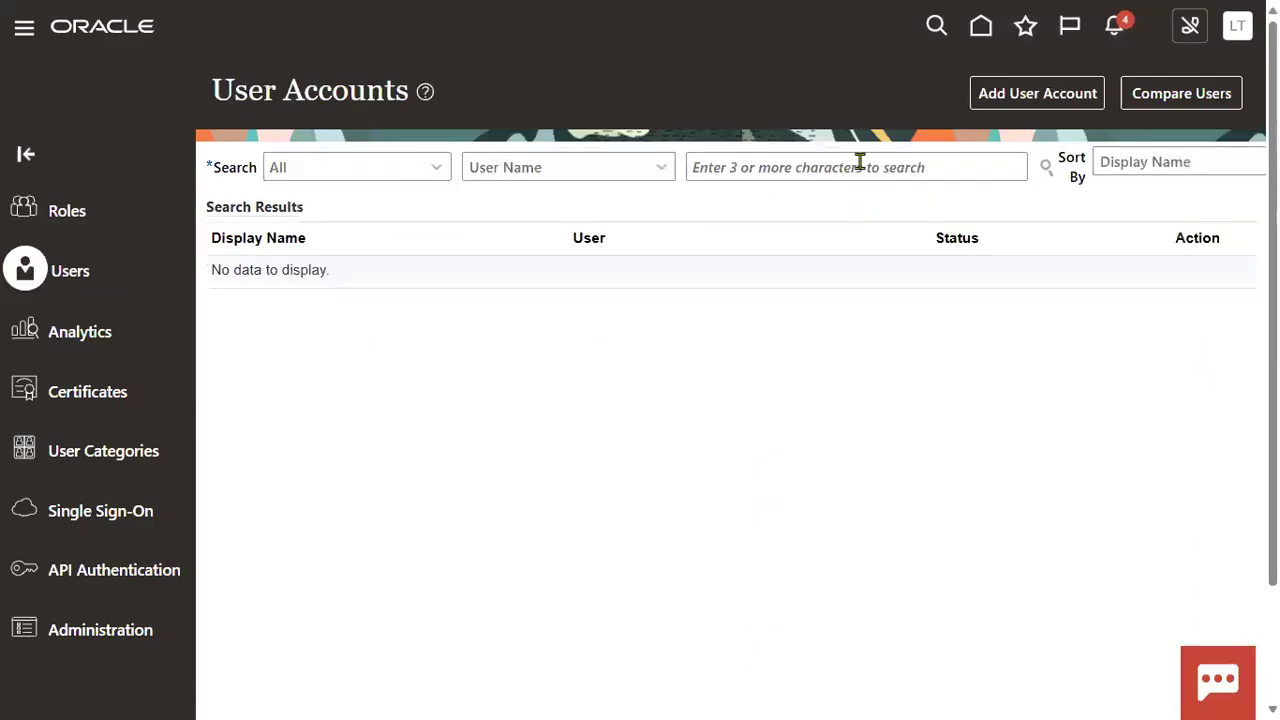
click(995, 95)
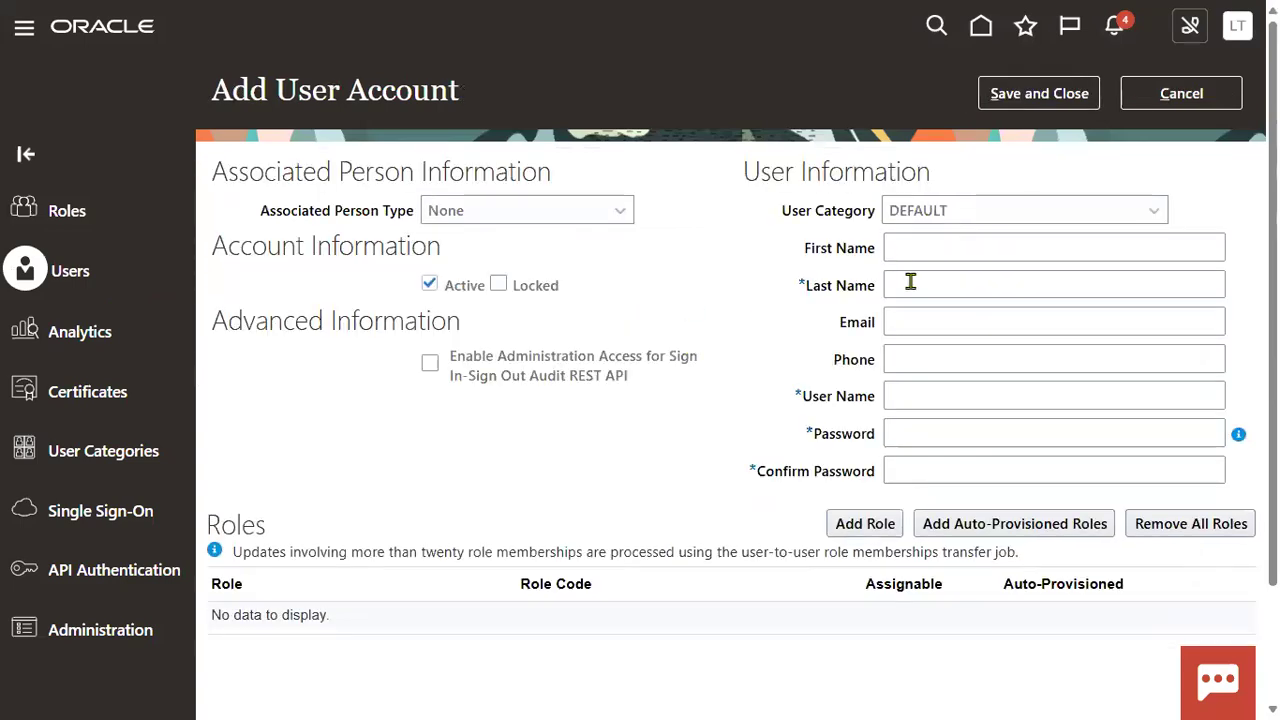
Step: Enter the new user's last name and fill in the account password and its confirmation
click(910, 283)
text(ALEXA_001)
key(Tab)
key(Tab)
key(Tab)
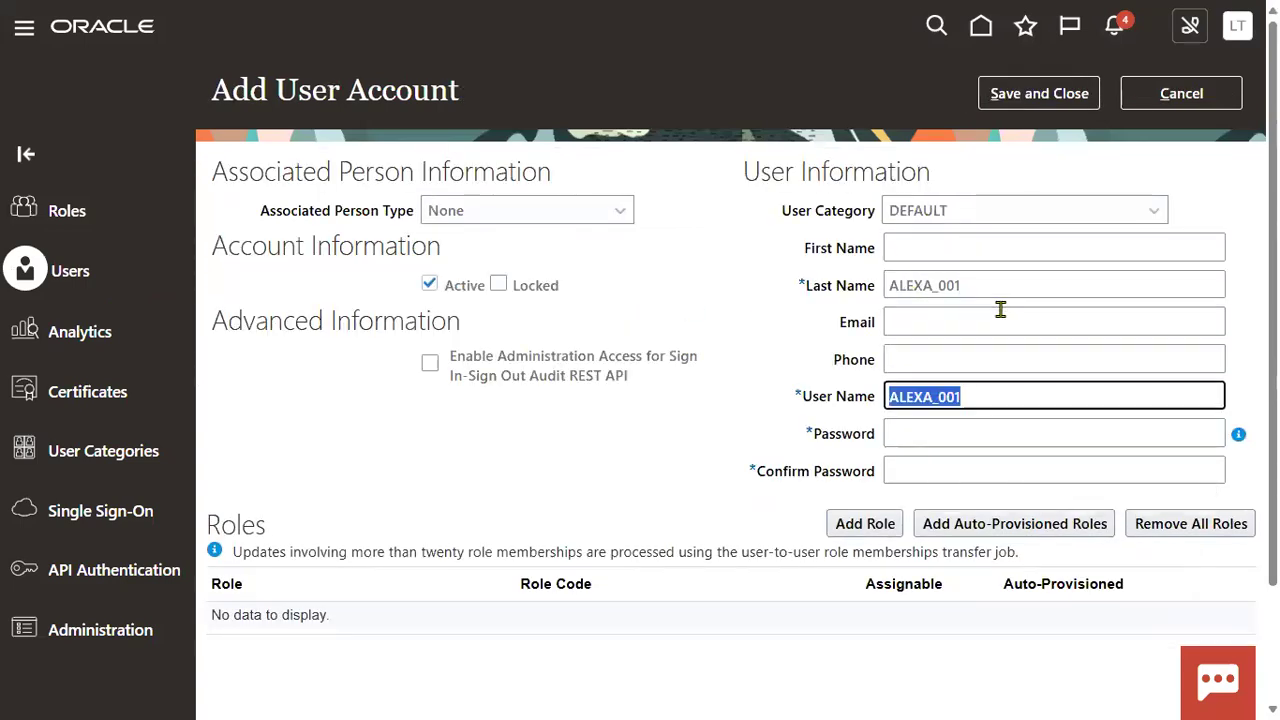
key(Tab)
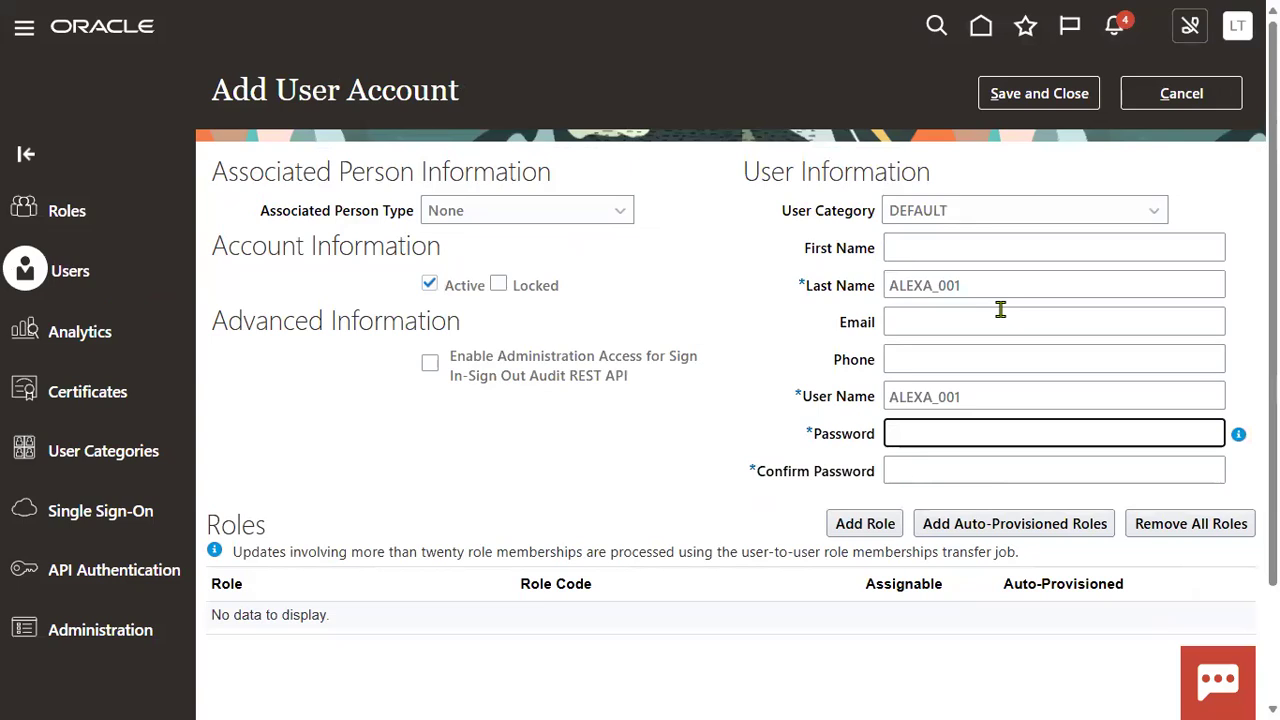
key(ctrl+v)
text(12)
click(1207, 434)
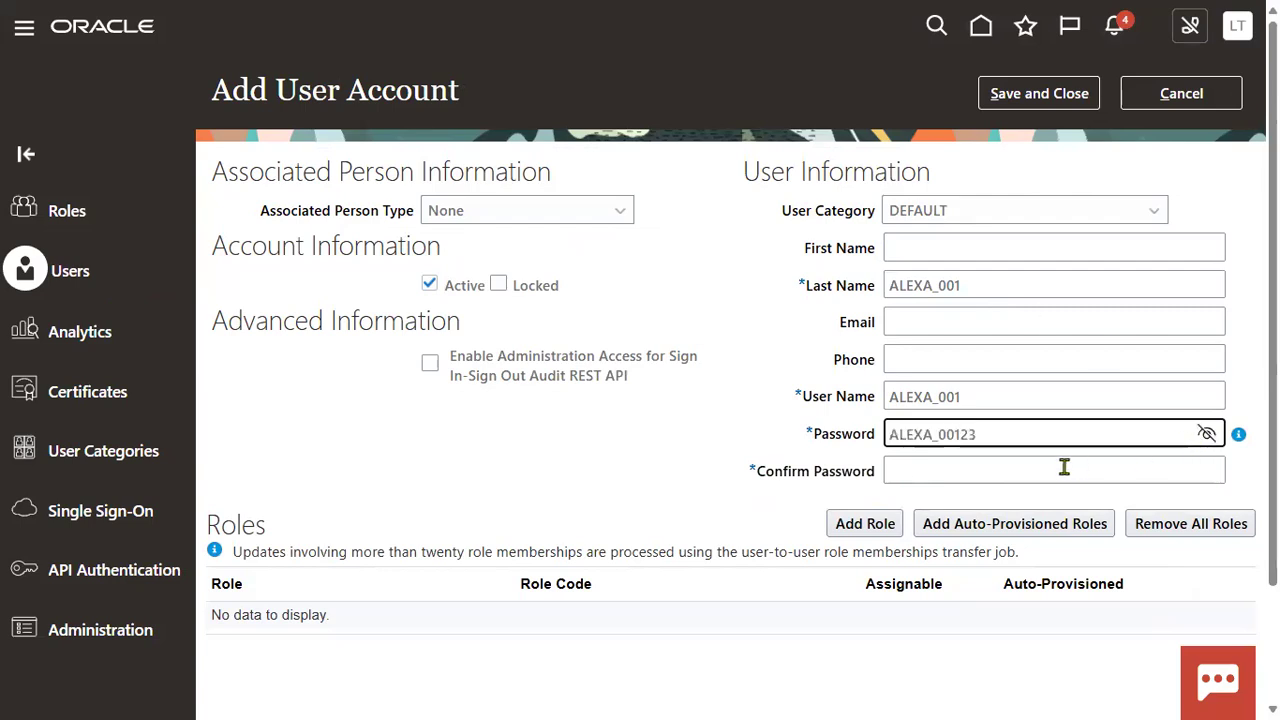
click(992, 459)
key(ctrl+v)
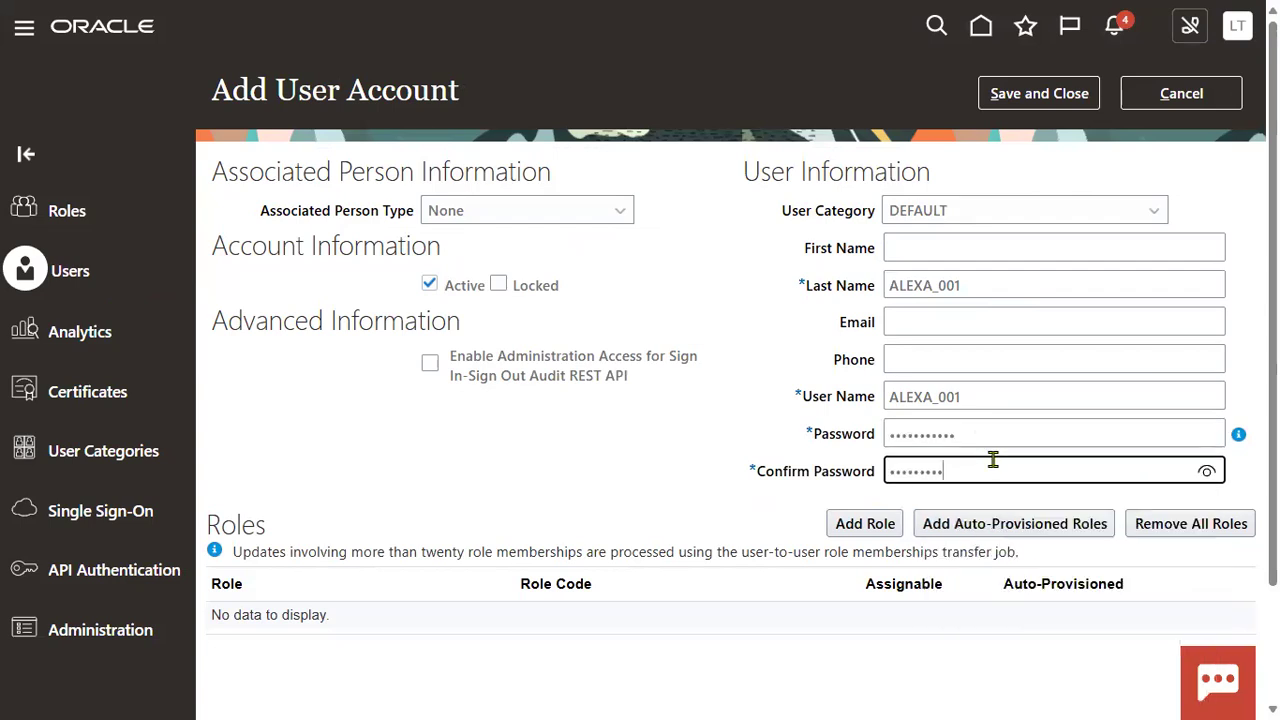
text(3)
Step: Add the General Accountant role to the user and save the new account
click(882, 523)
click(557, 160)
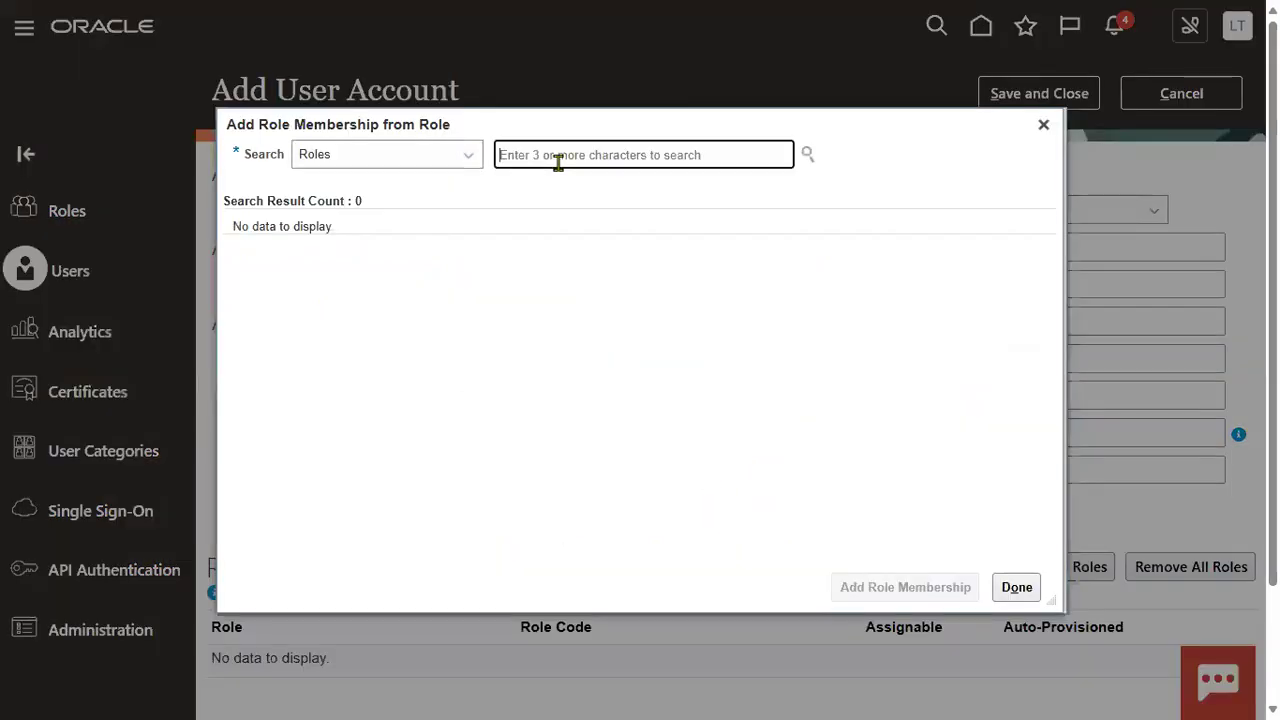
text(General A)
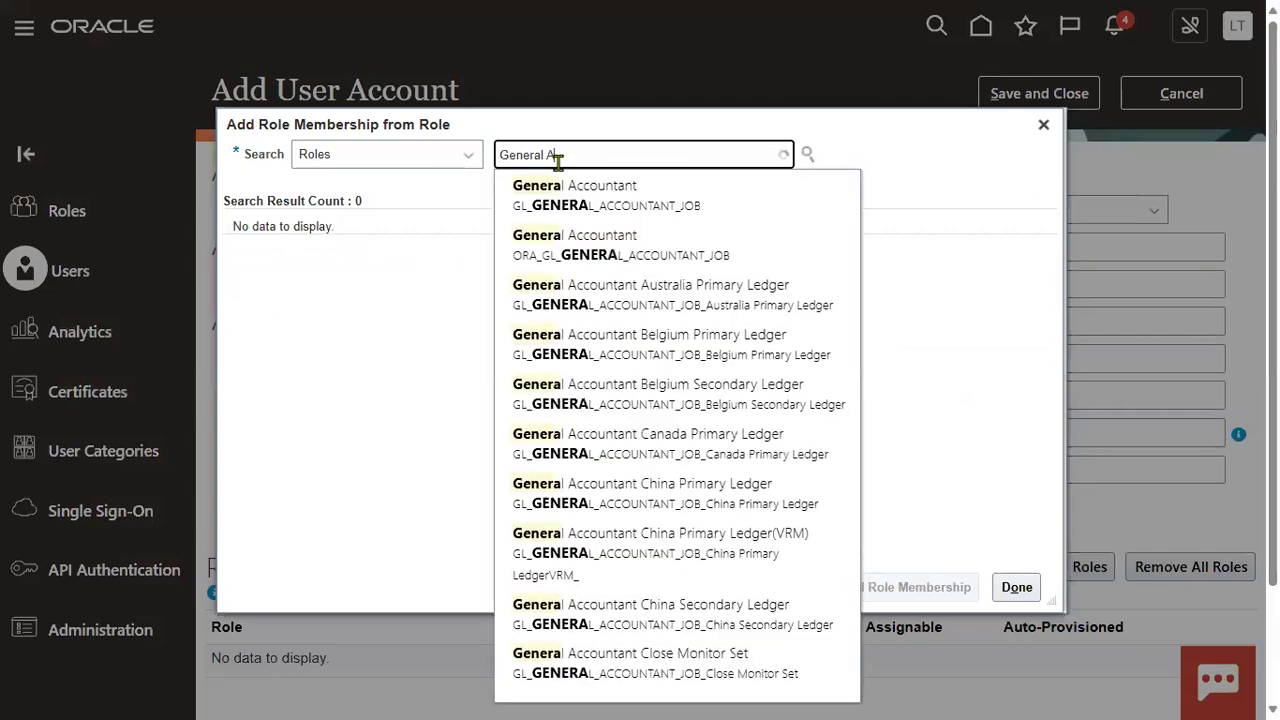
click(591, 199)
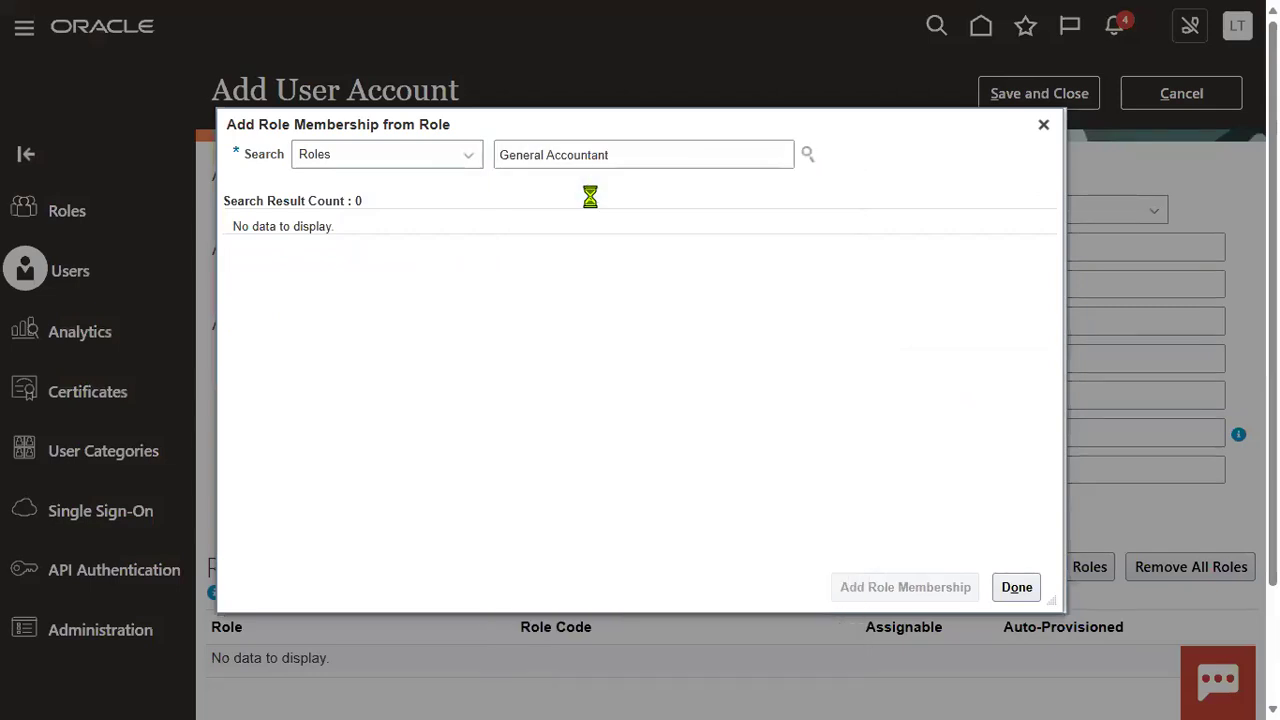
click(905, 587)
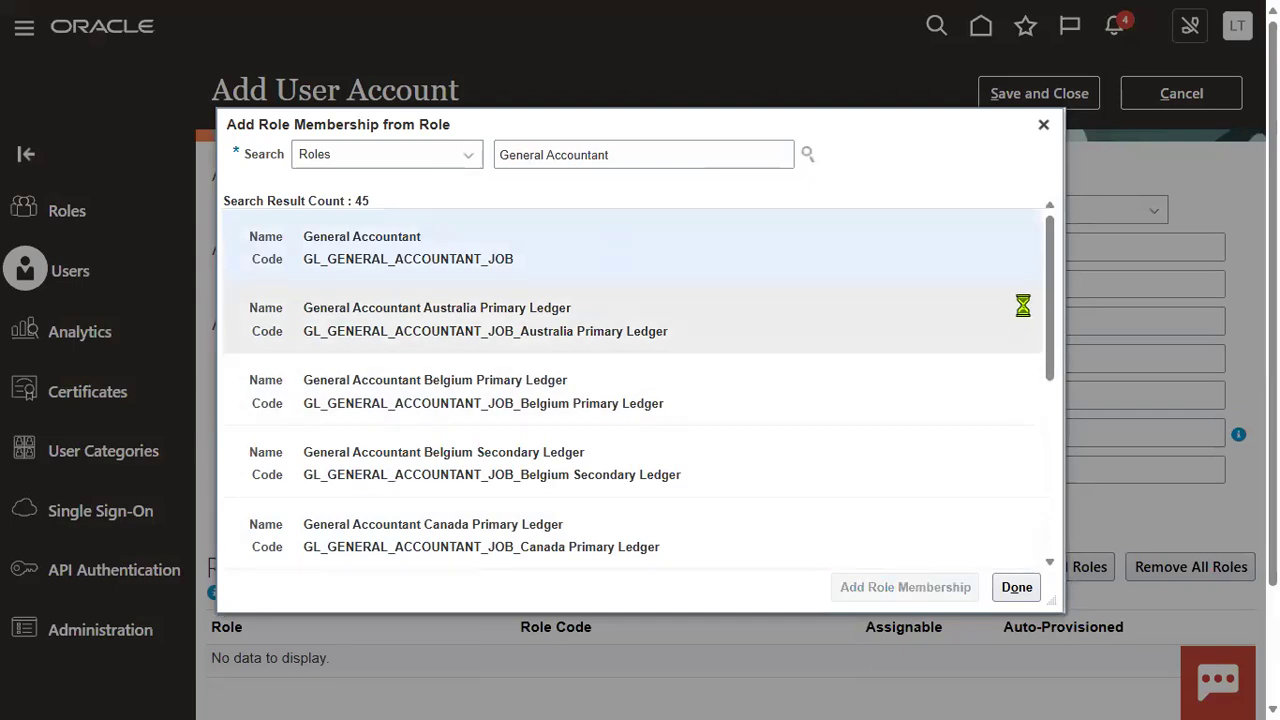
click(1014, 587)
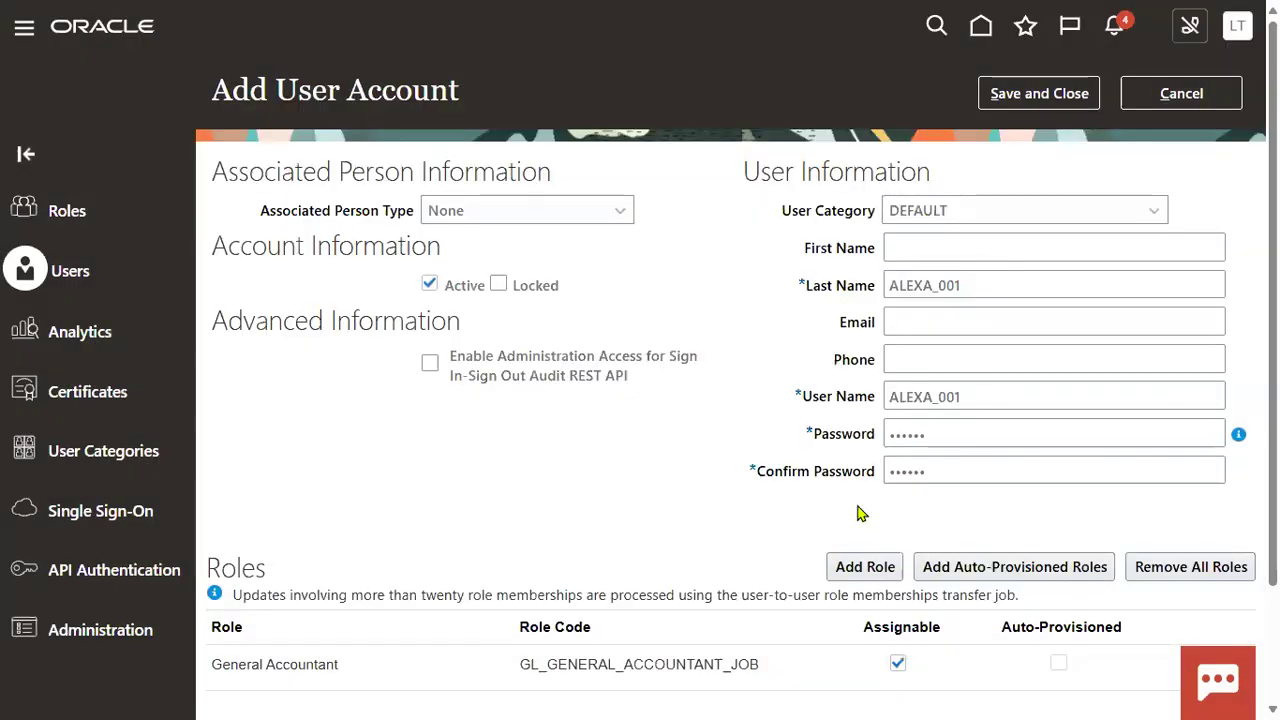
scroll(995, 314, down, 3)
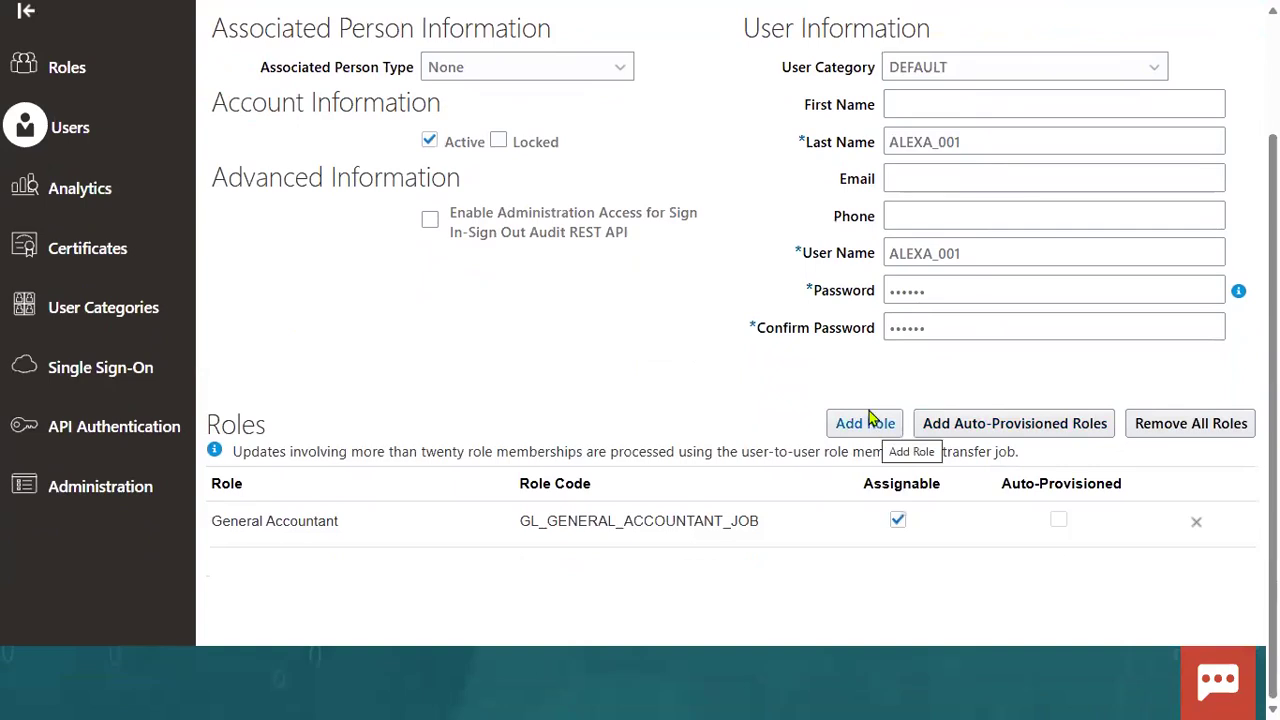
scroll(705, 311, up, 3)
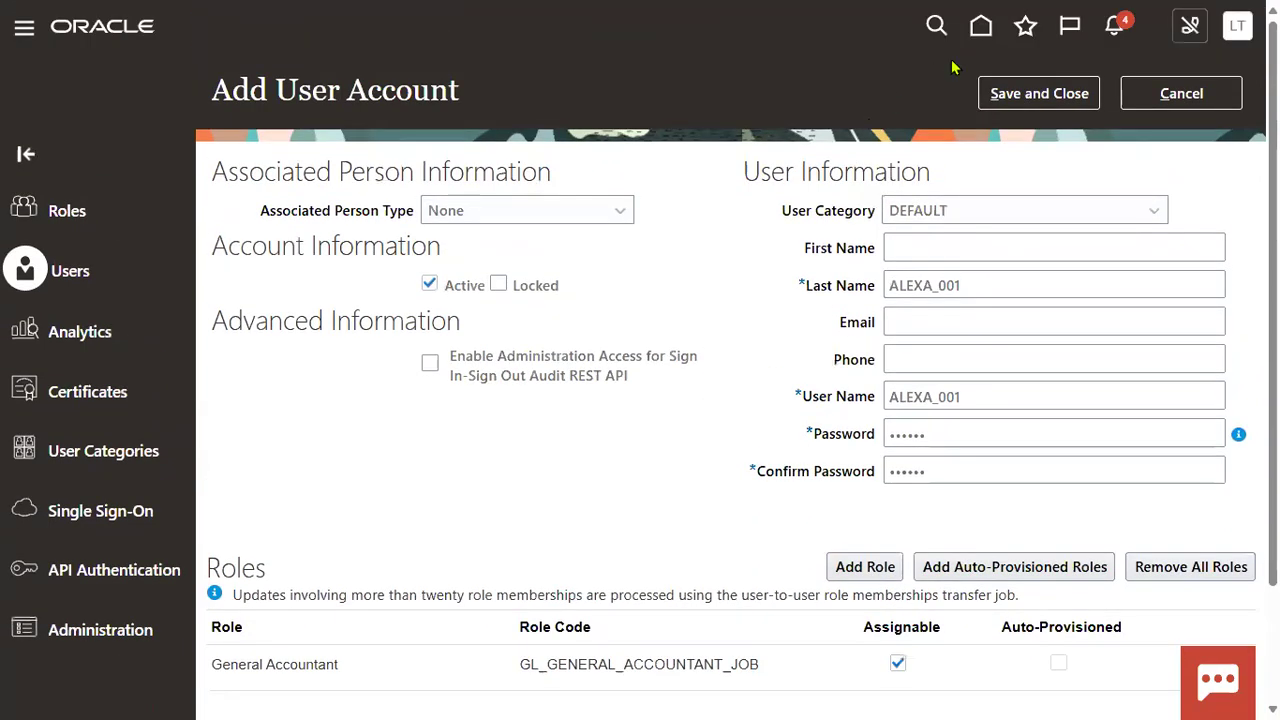
click(1025, 95)
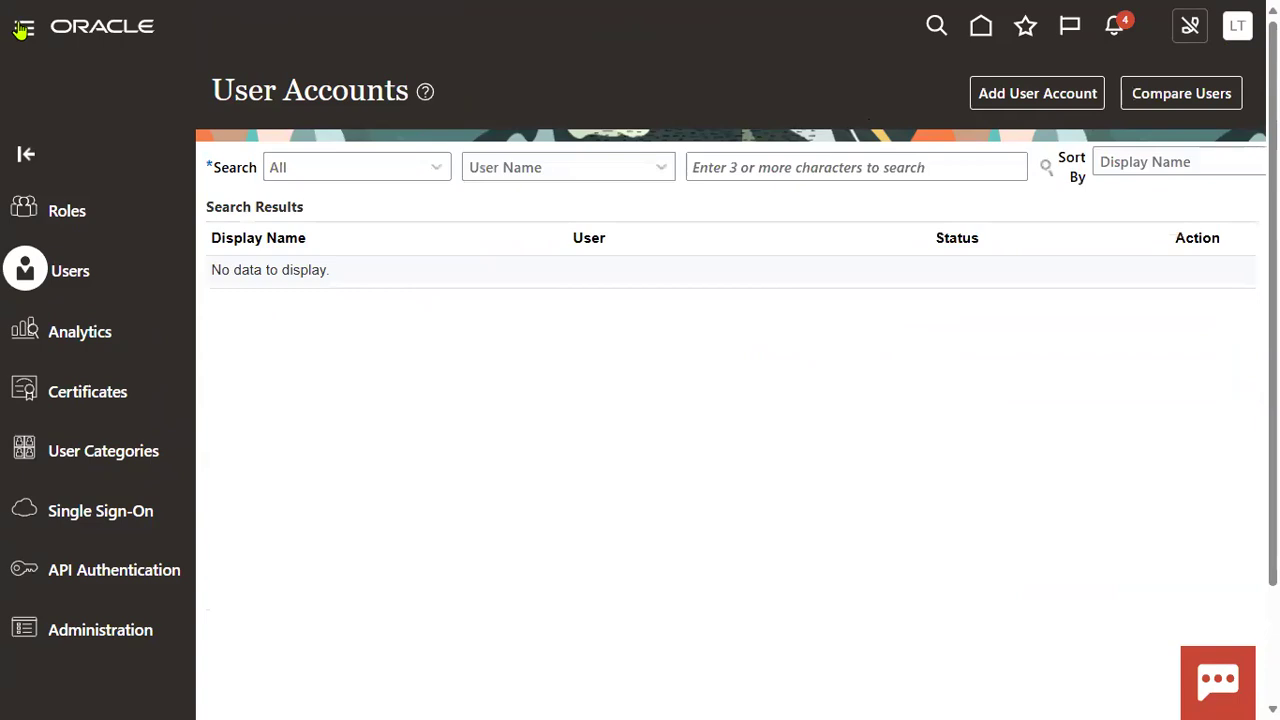
Step: Go to Setup and Maintenance and show the General Ledger setup tasks
click(1238, 26)
click(888, 340)
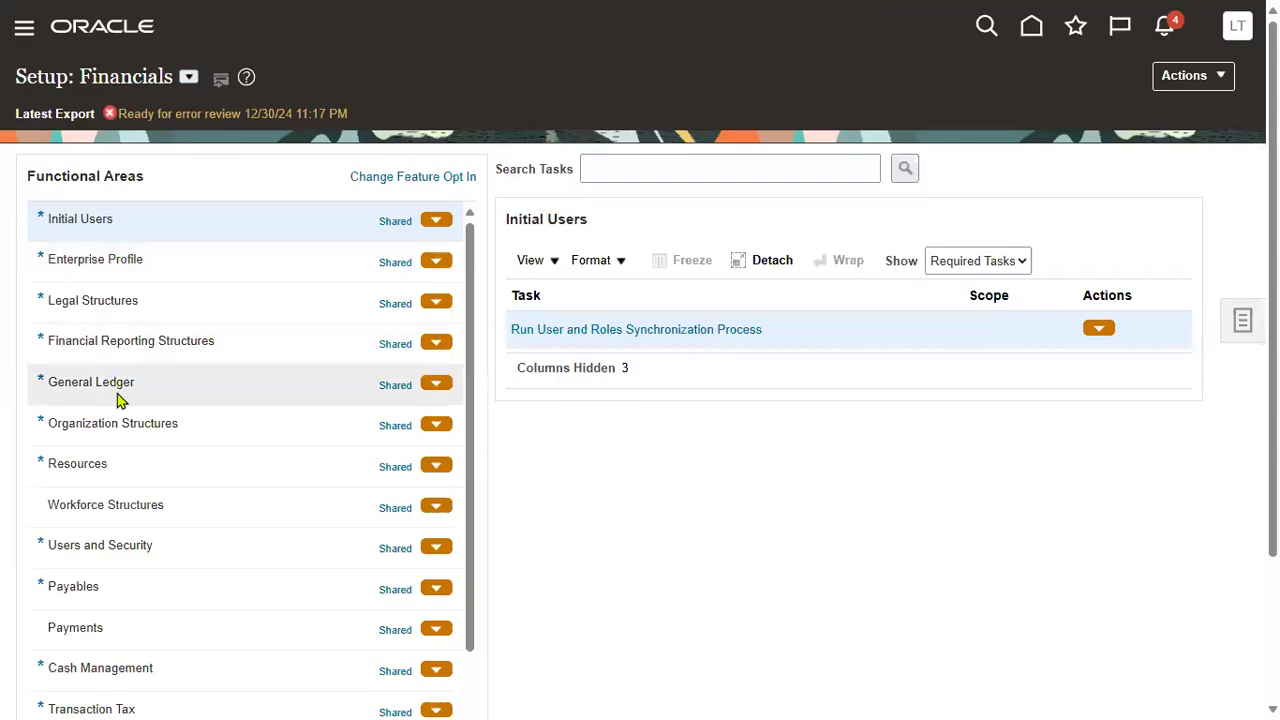
click(280, 390)
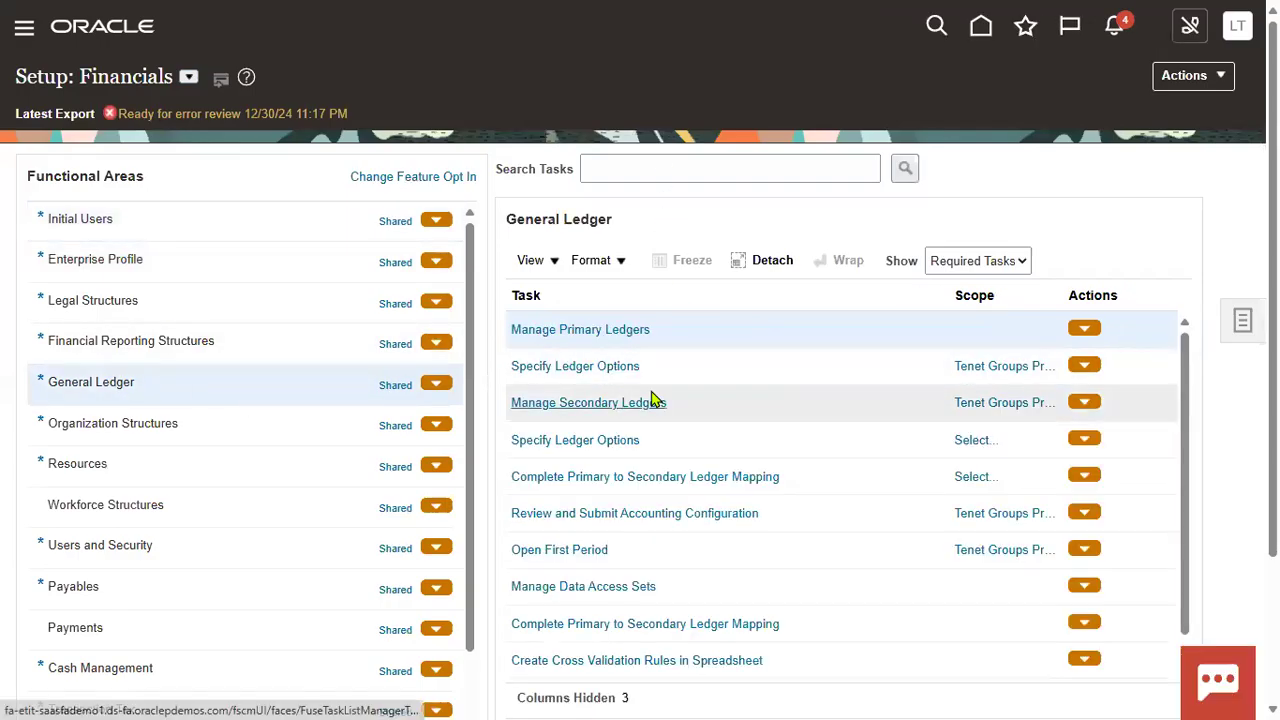
click(622, 587)
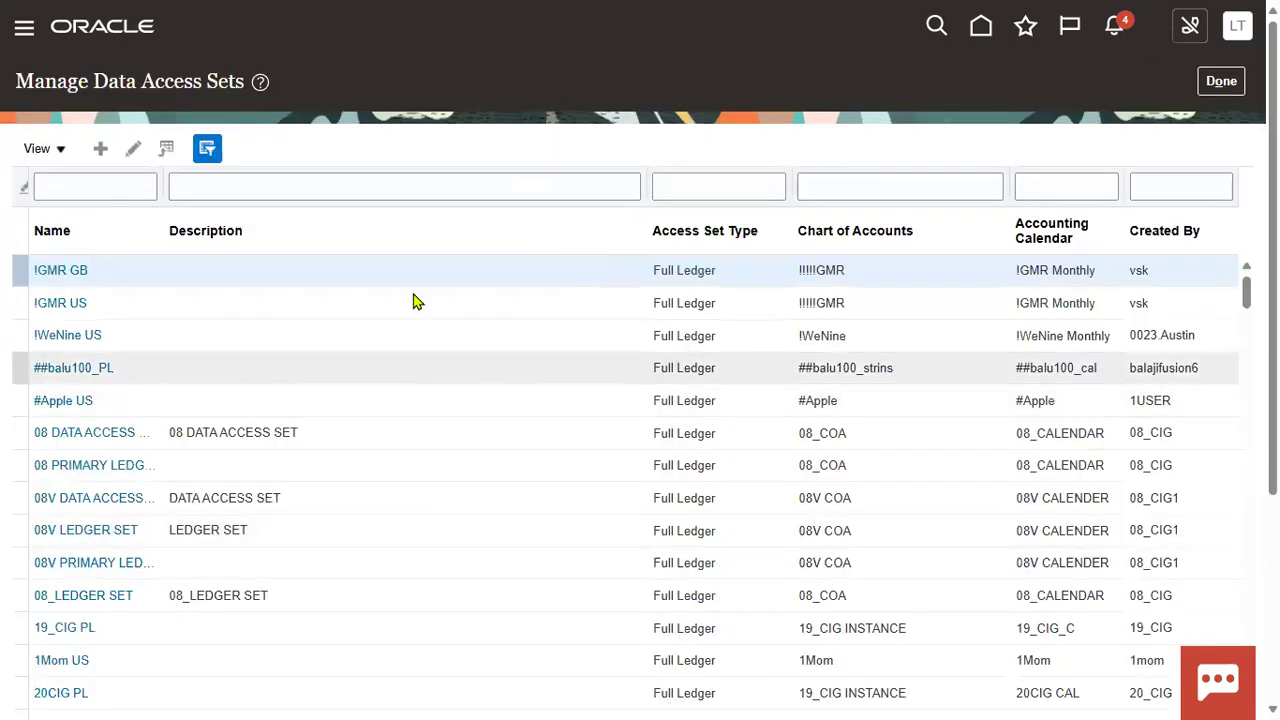
click(1221, 81)
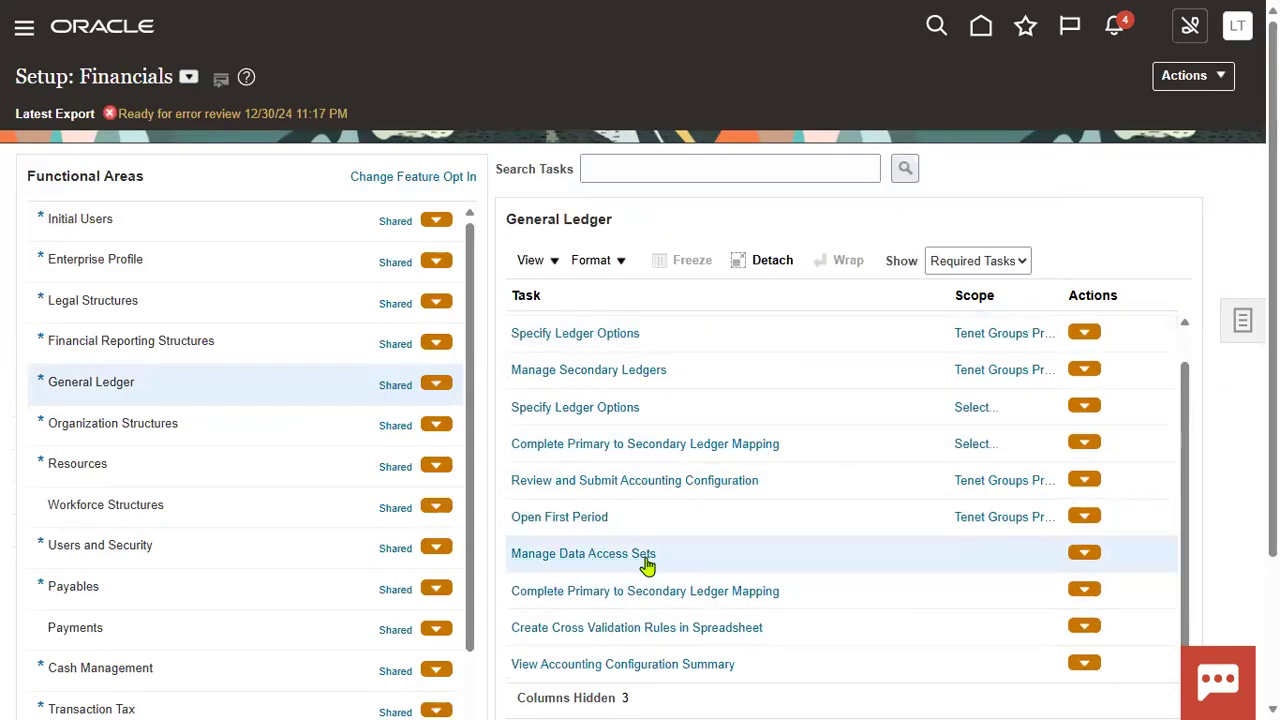
Step: Search tasks for 'Manage Data%' and launch Manage Data Access Set Data Access for Users
click(669, 168)
text(Mana)
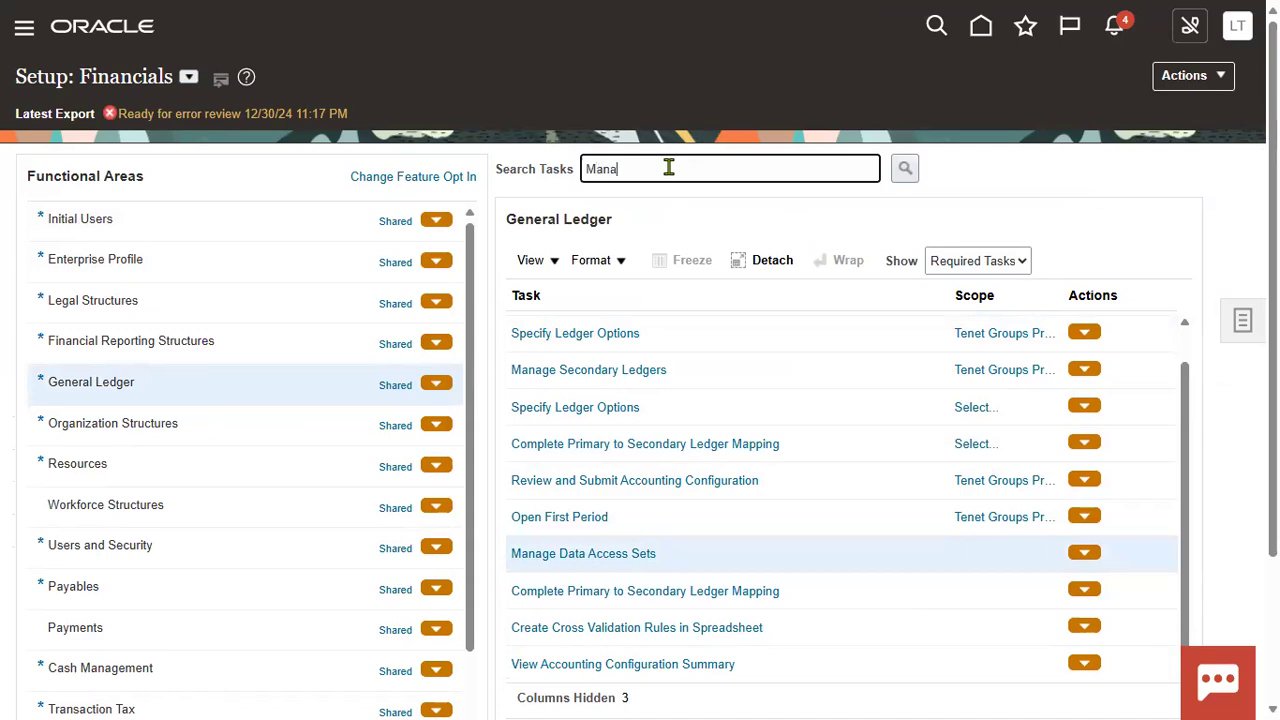
text(ge Data%)
key(Return)
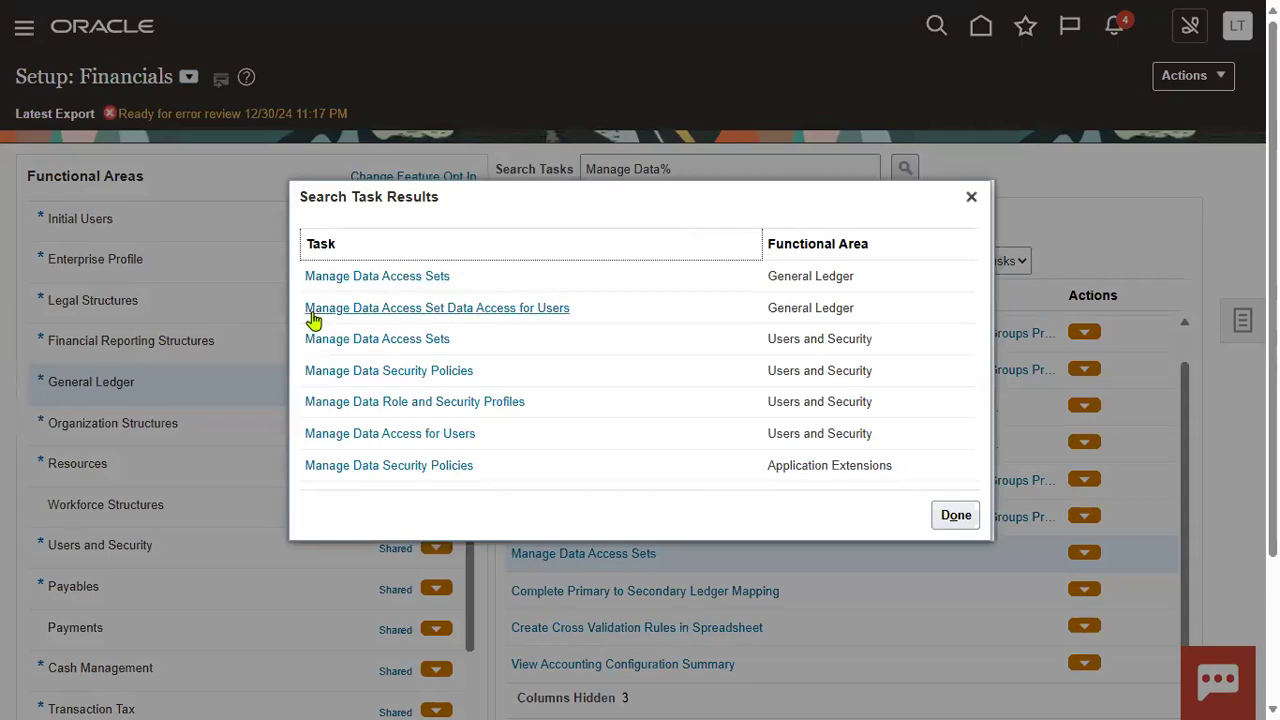
click(527, 318)
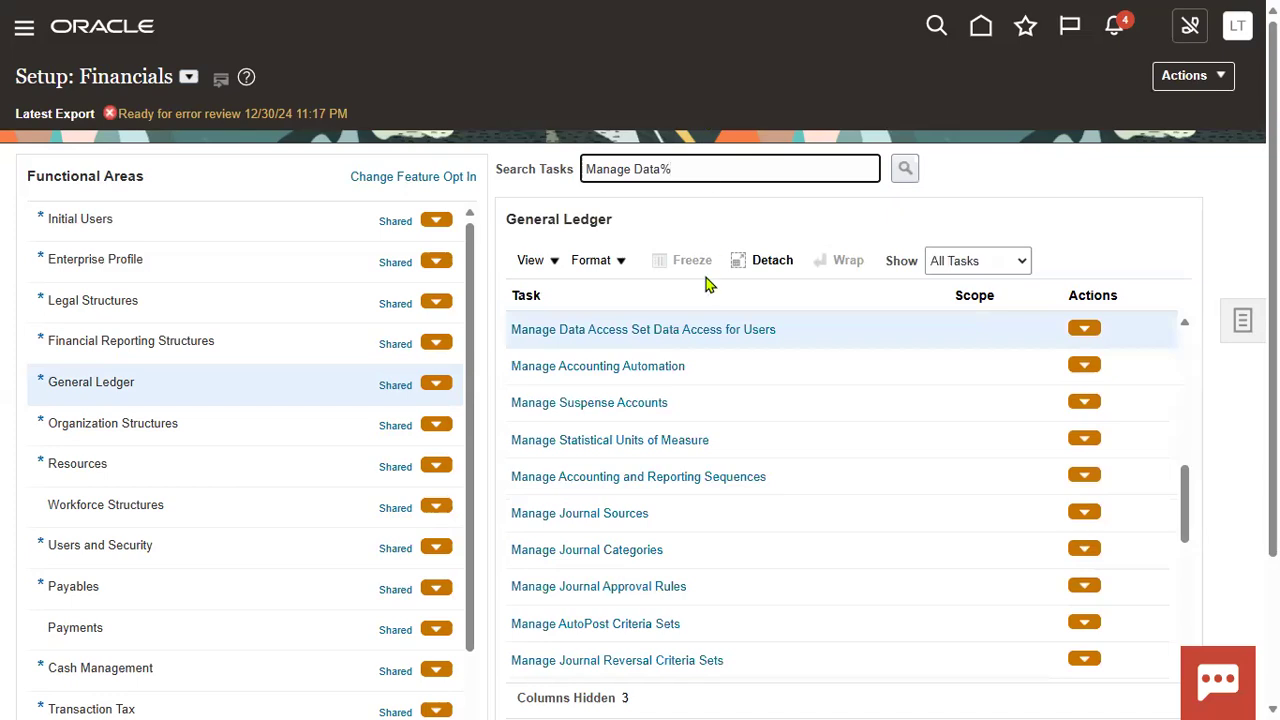
click(694, 343)
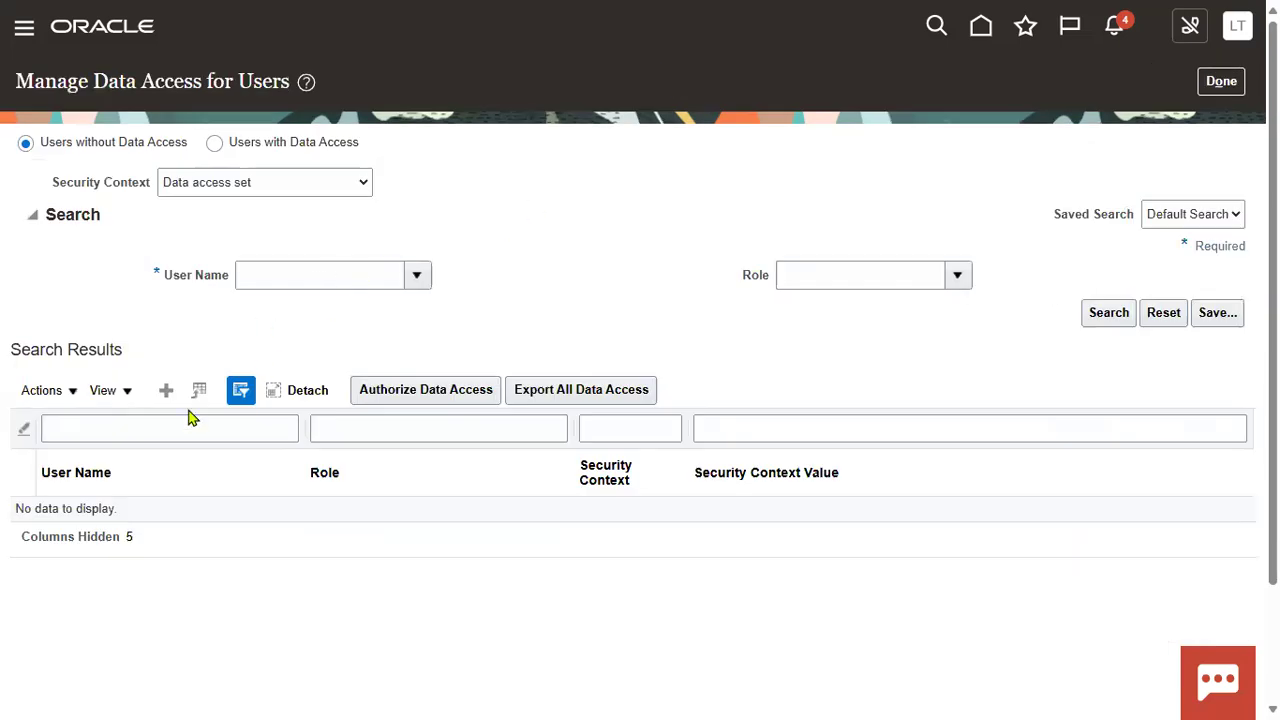
Step: Create a data access assignment for the demo user with role General Accountant and Data access set context
click(166, 390)
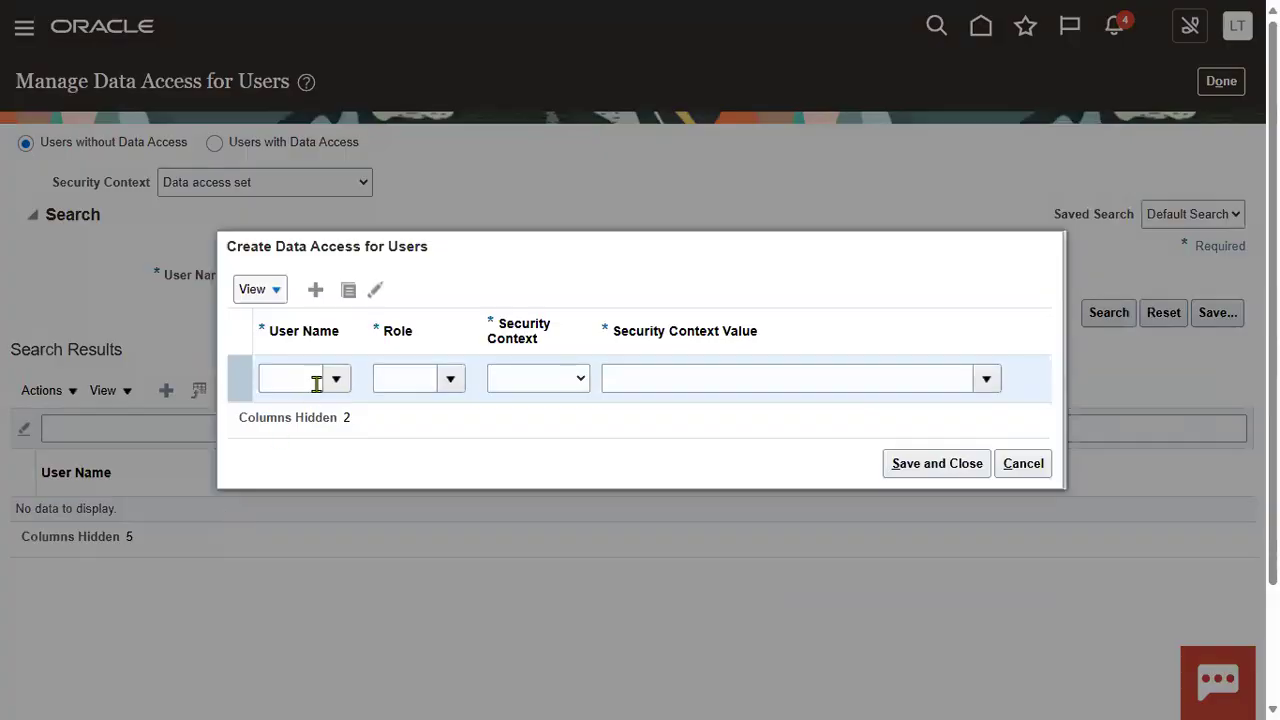
click(283, 380)
text(ALETA_001)
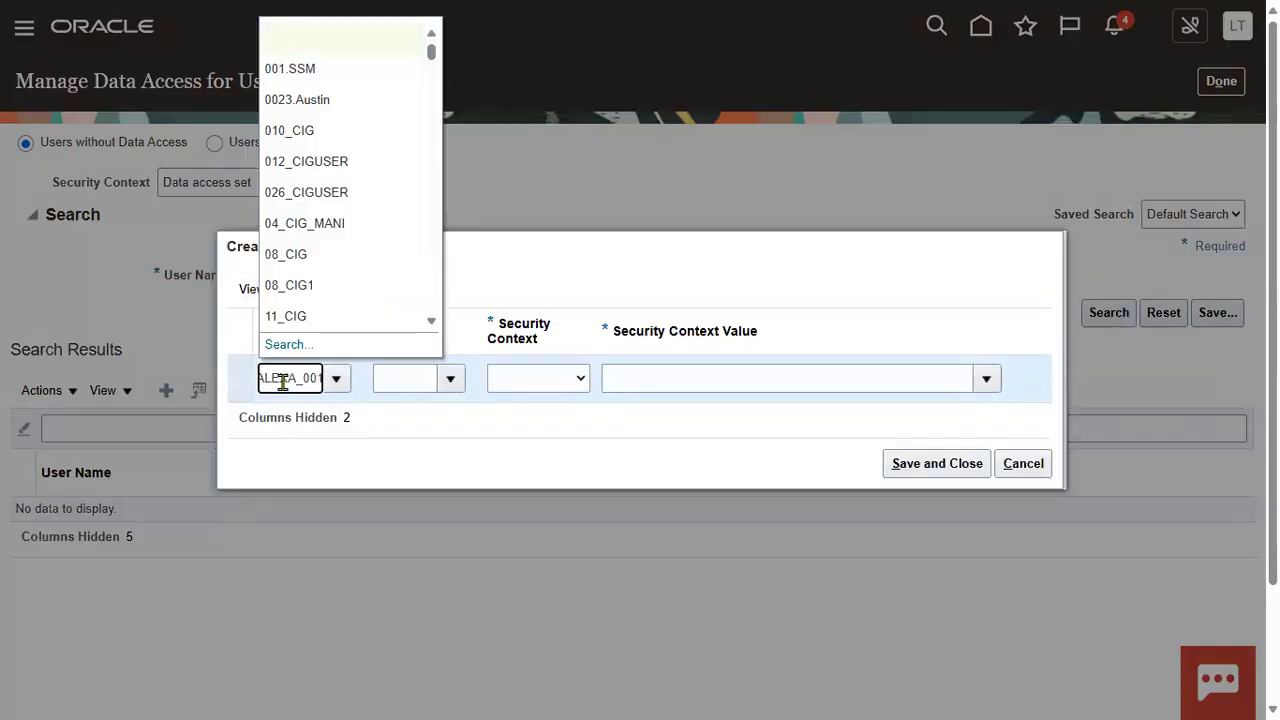
key(Tab)
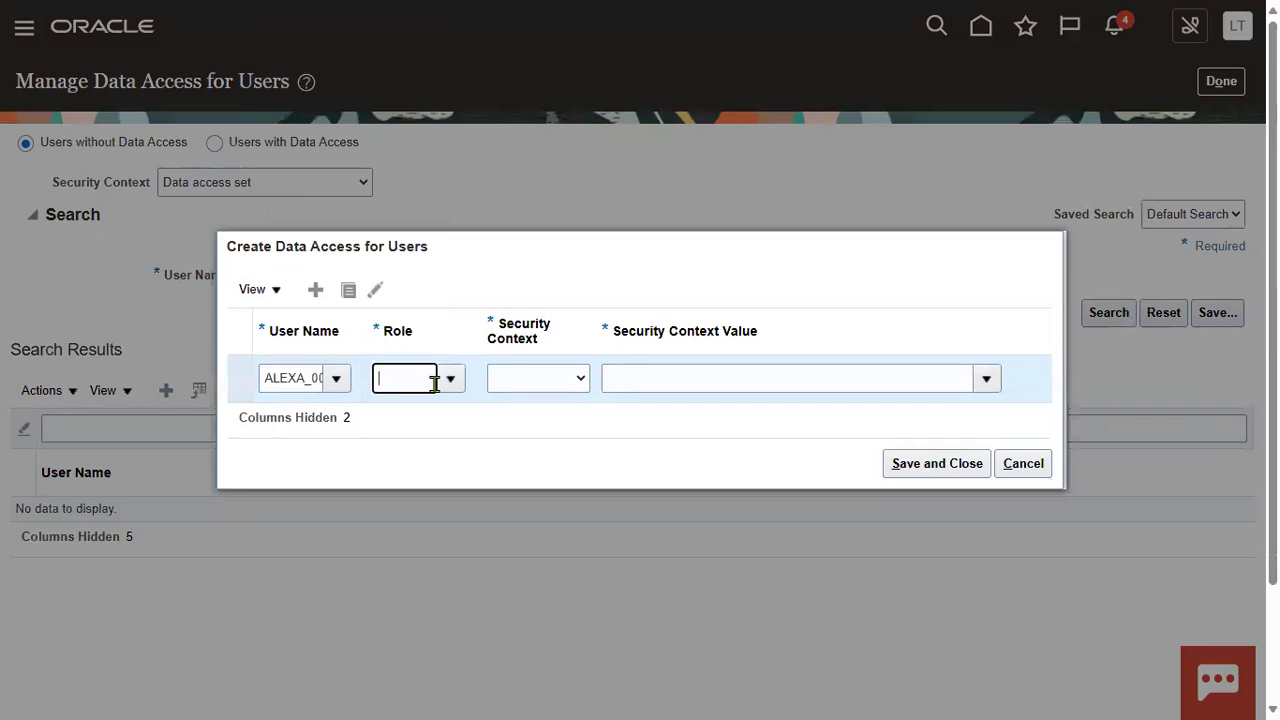
click(448, 383)
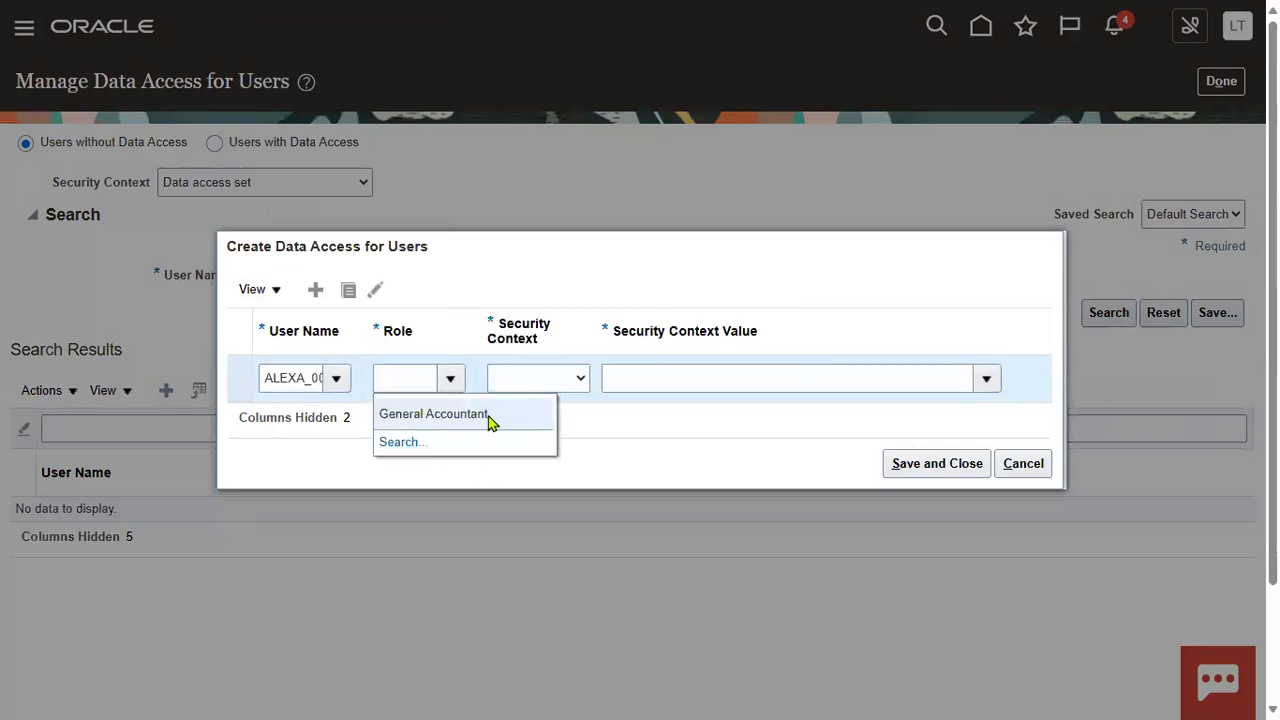
click(478, 415)
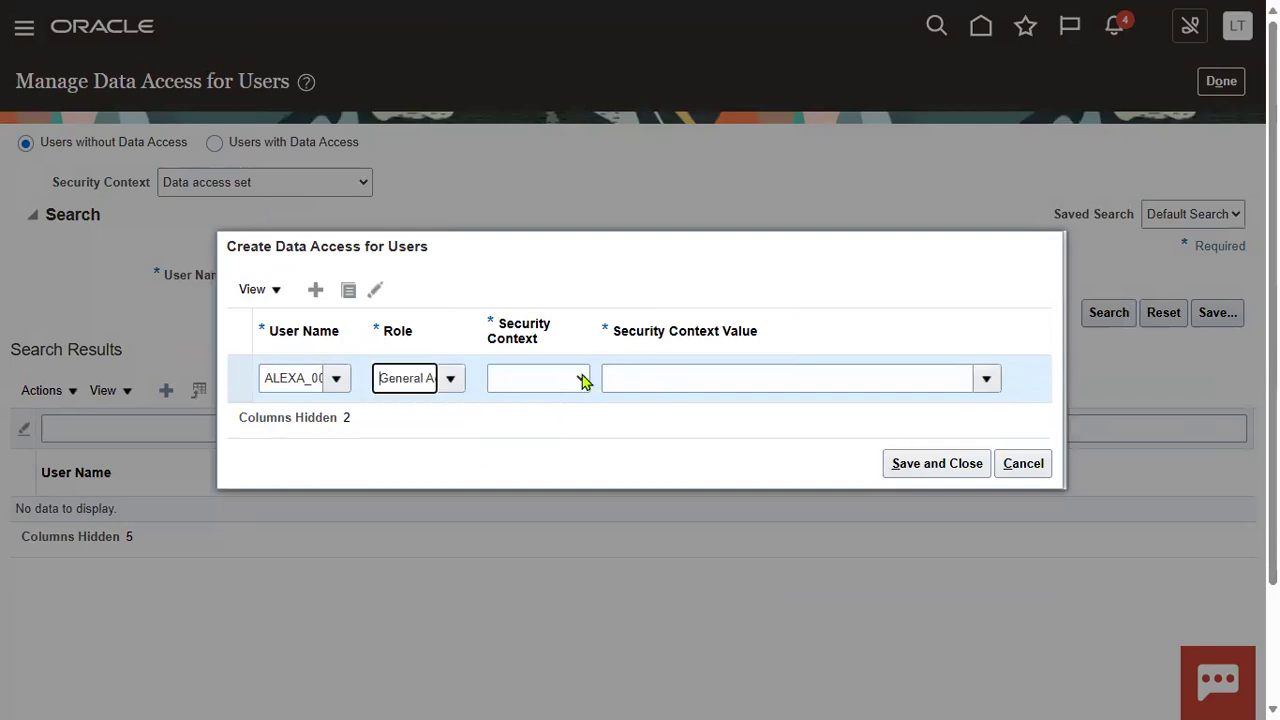
click(574, 380)
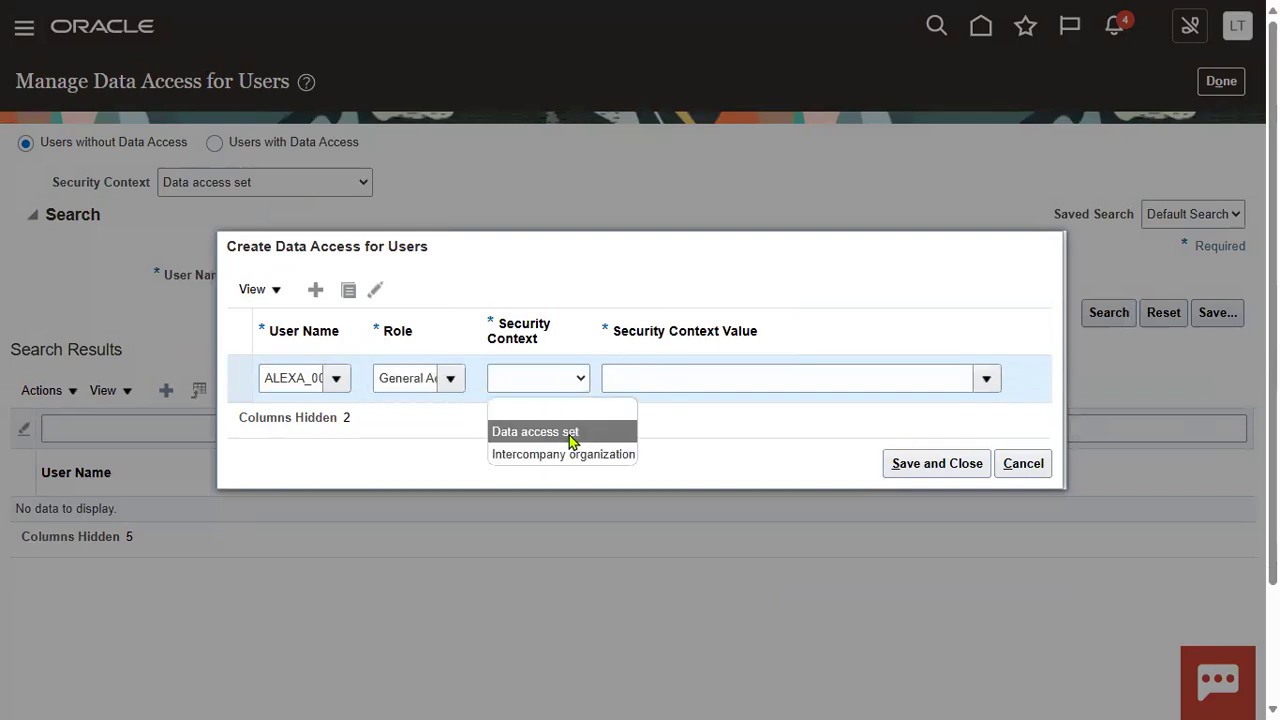
click(949, 403)
Step: Search for and select the pasted data access set, save the assignment, and return to setup
click(986, 379)
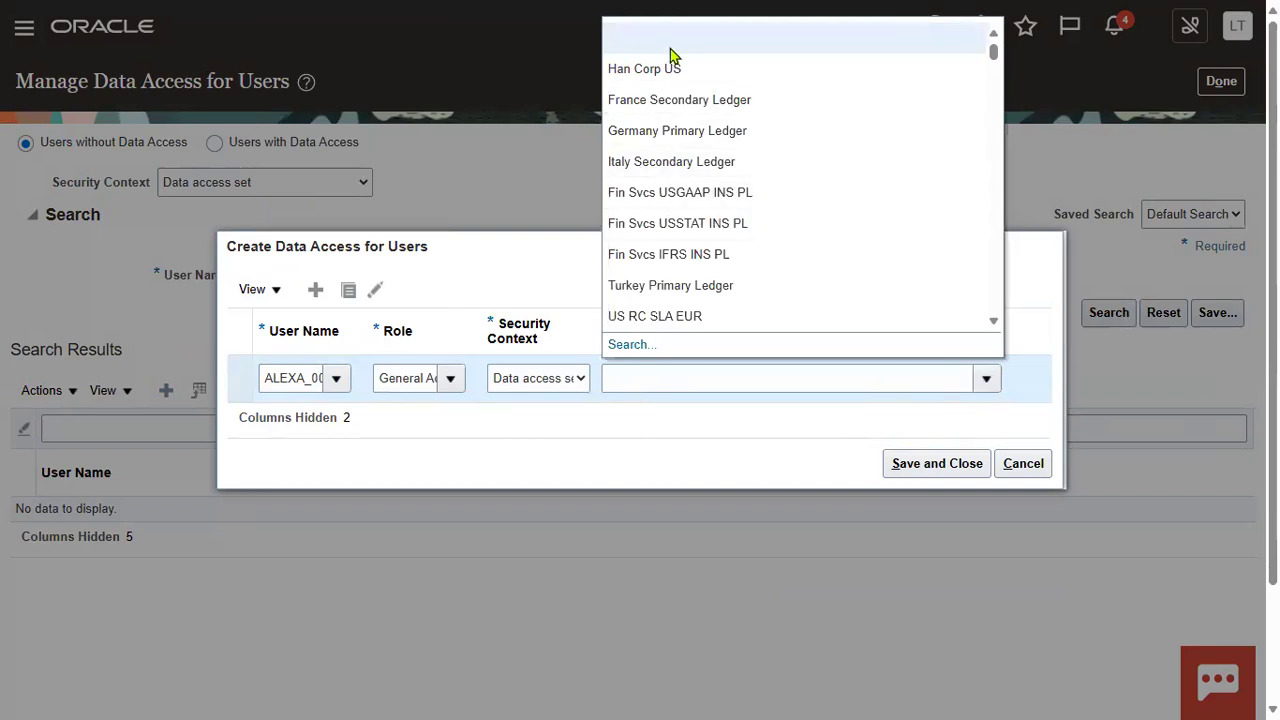
click(624, 346)
click(641, 326)
text(ALEXA_001)
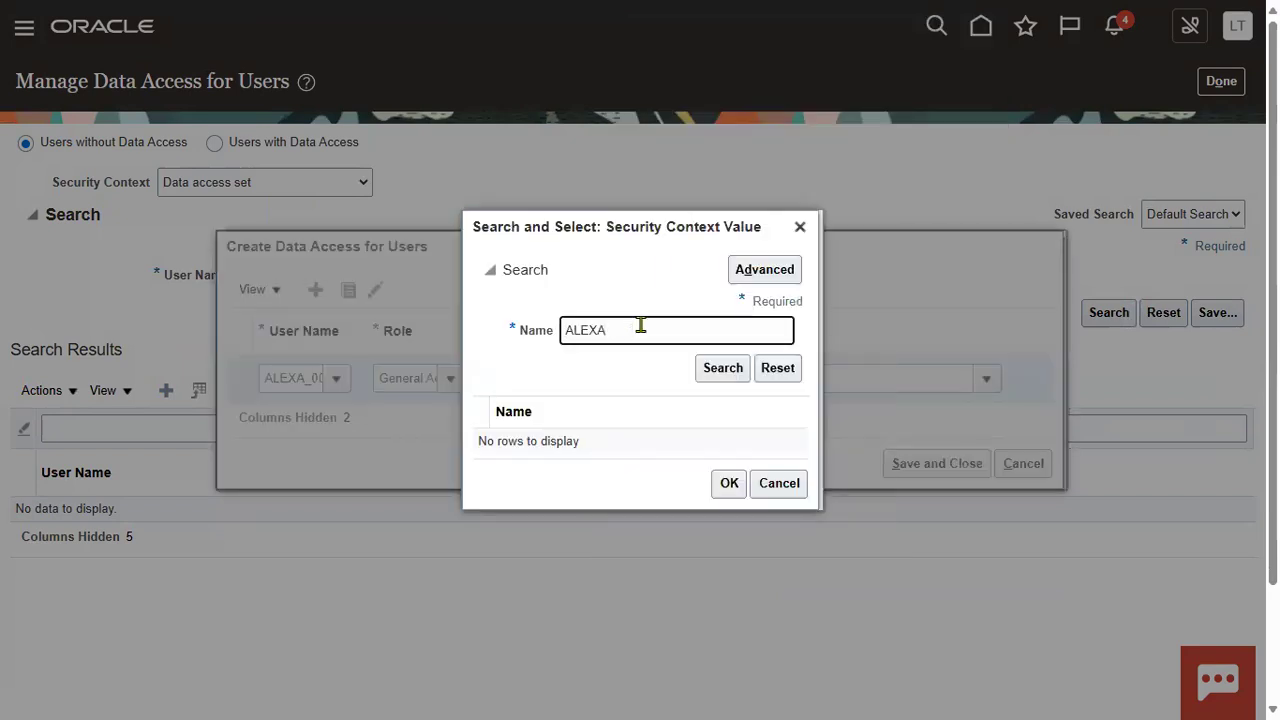
key(Return)
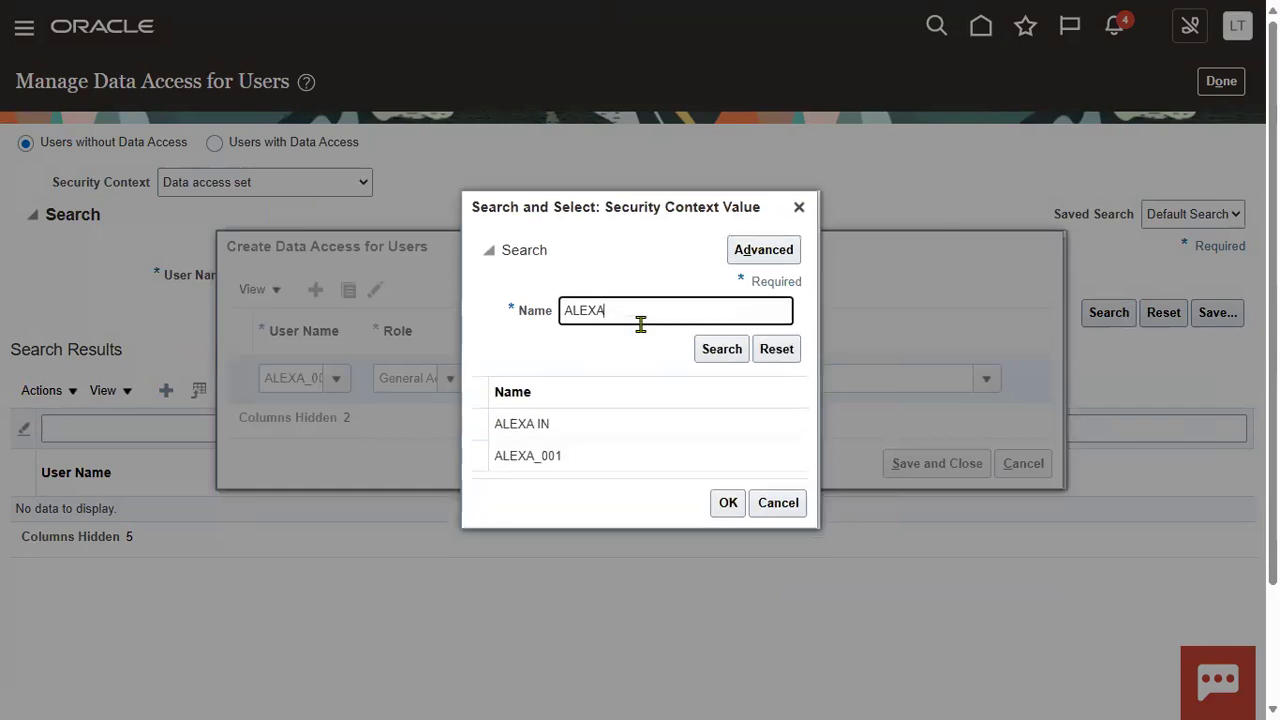
click(582, 461)
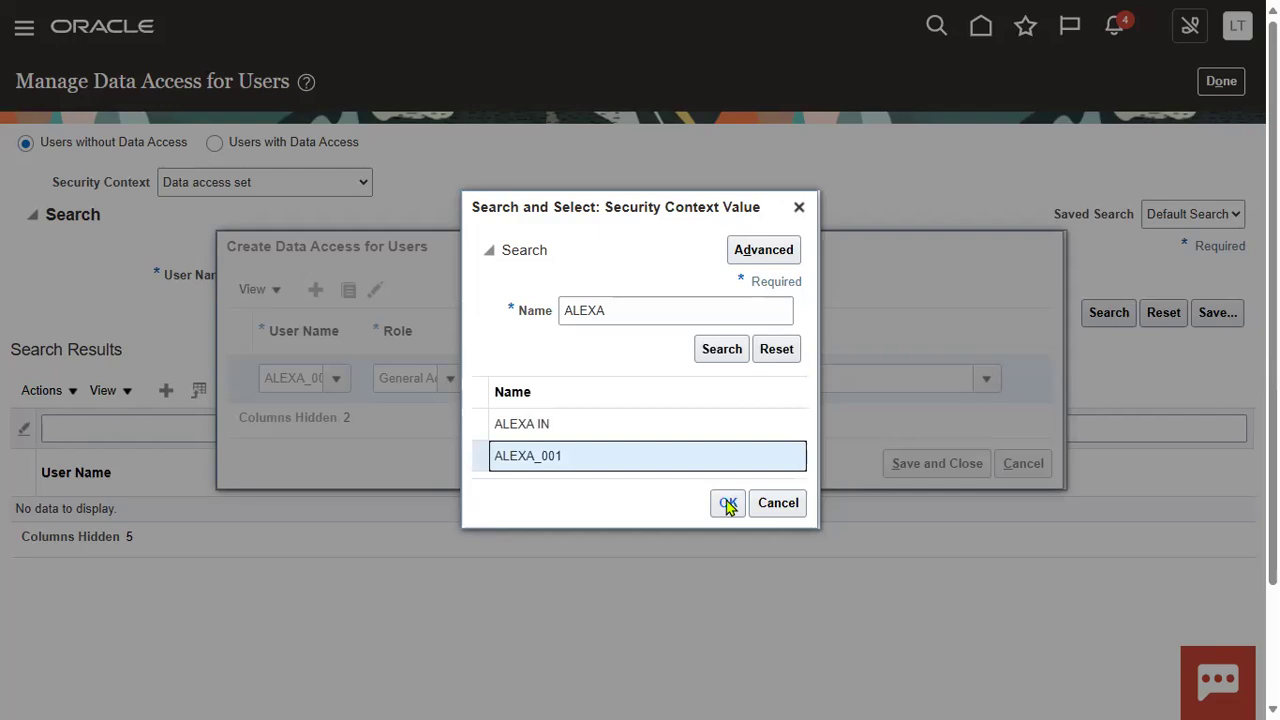
click(728, 503)
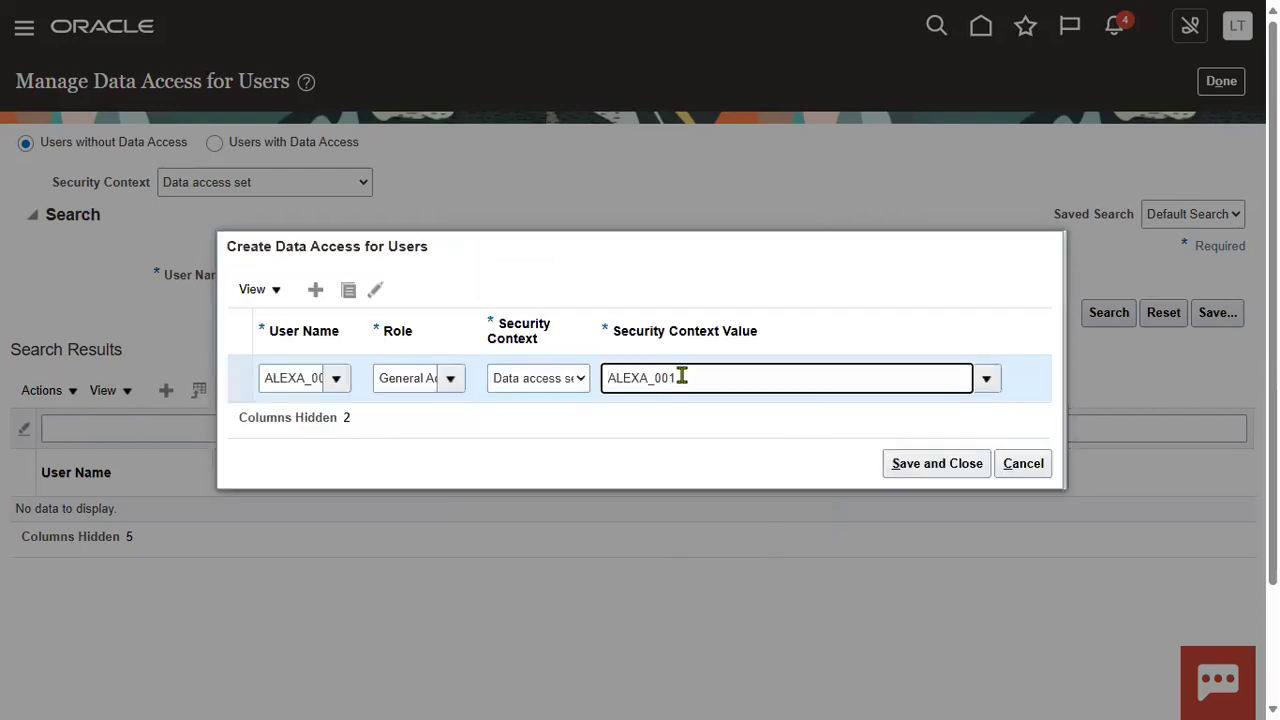
click(958, 464)
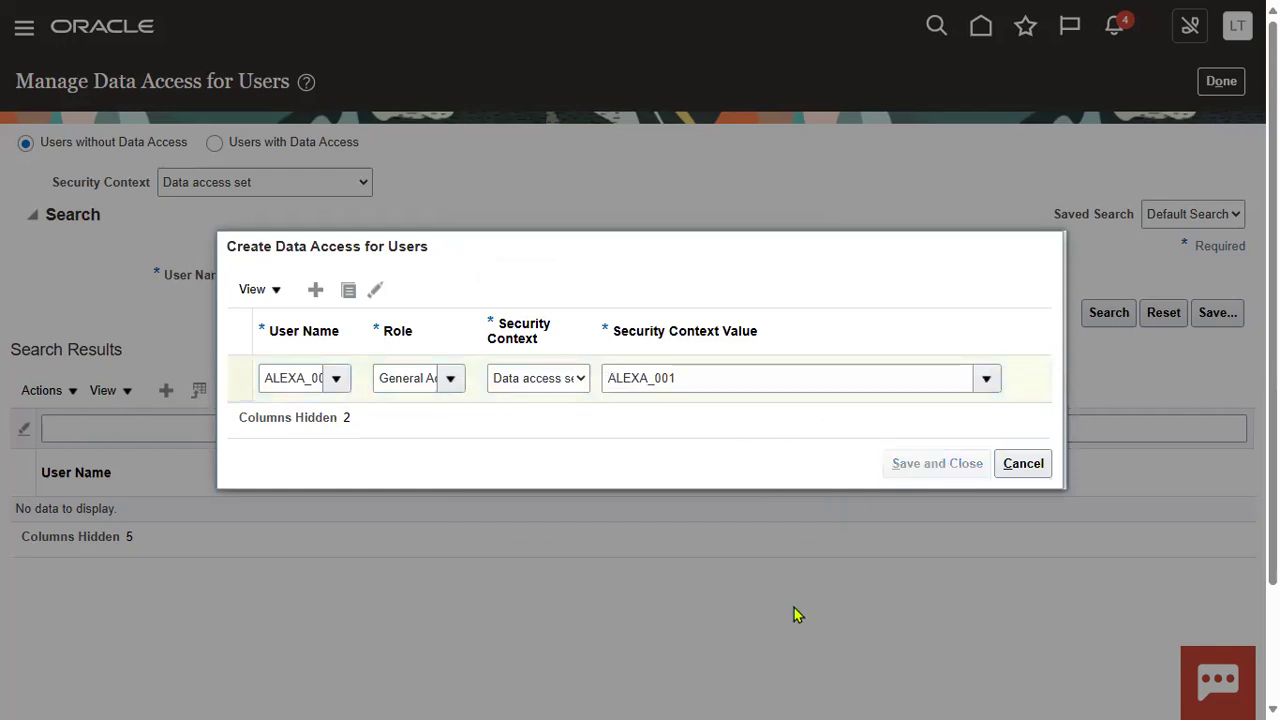
click(1221, 81)
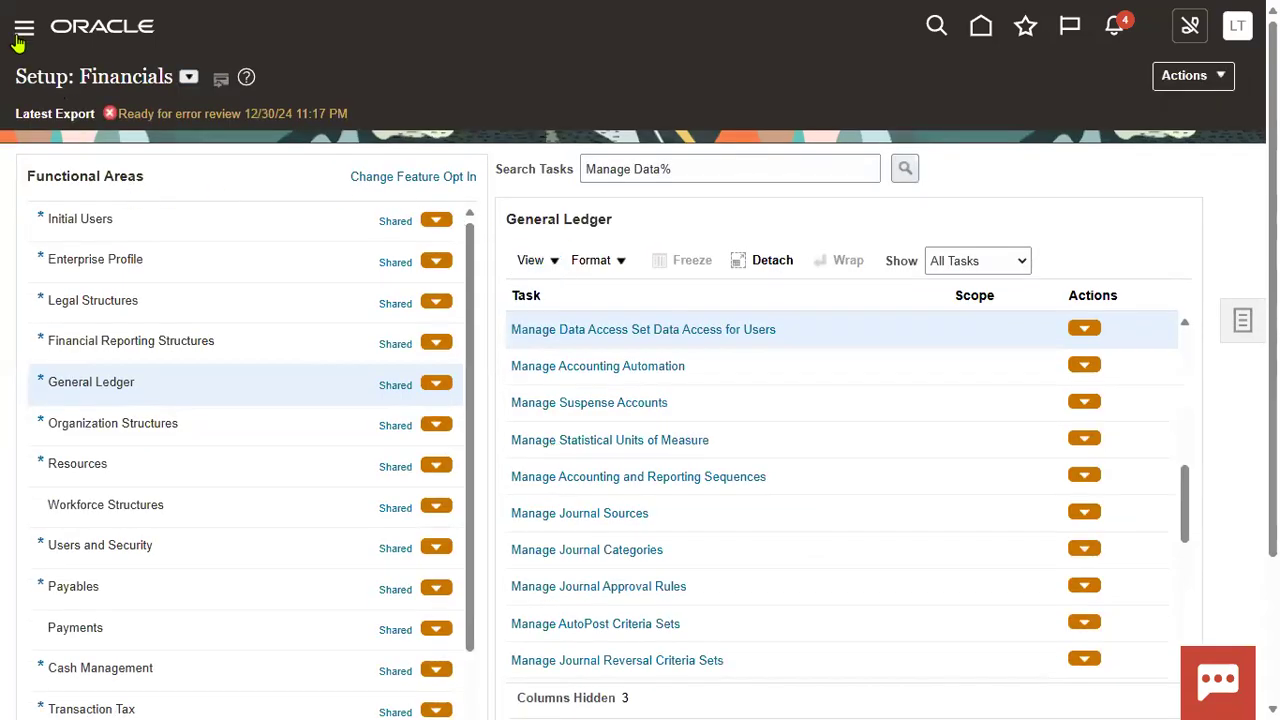
Step: Schedule a new process, searching 'LDAP%' and choosing Retrieve Latest LDAP Changes
scroll(286, 528, down, 8)
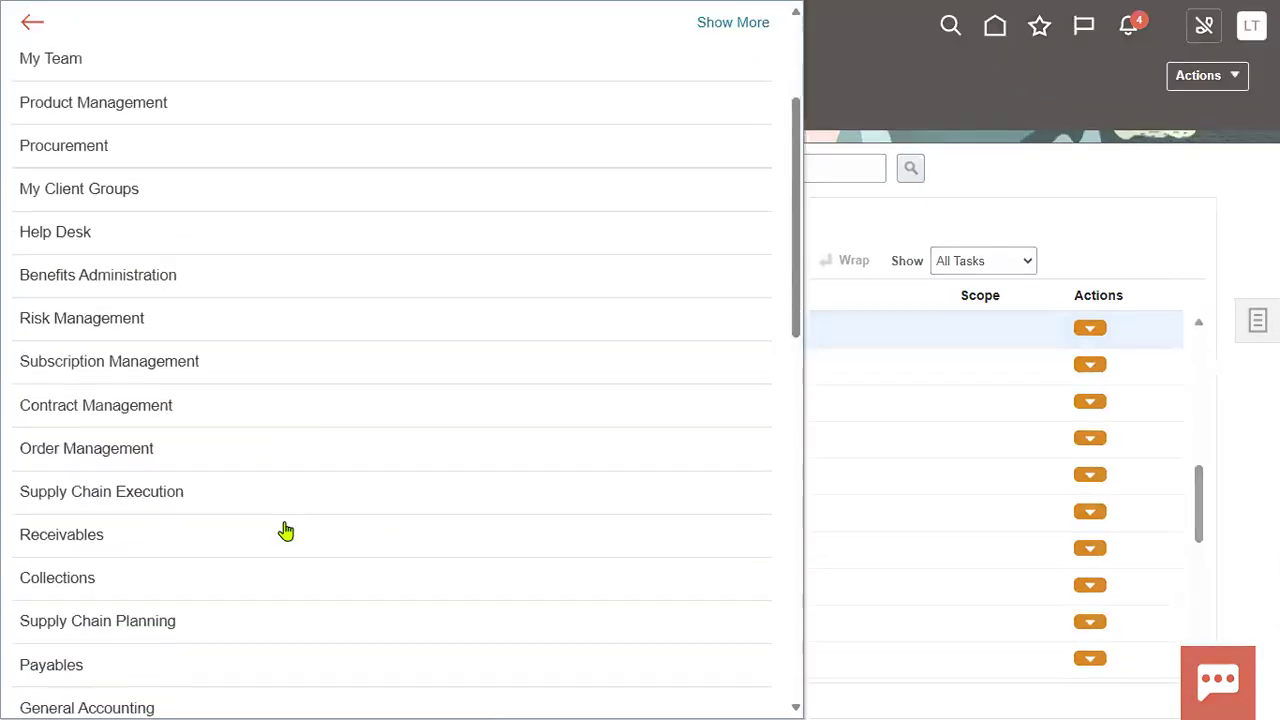
scroll(190, 550, down, 3)
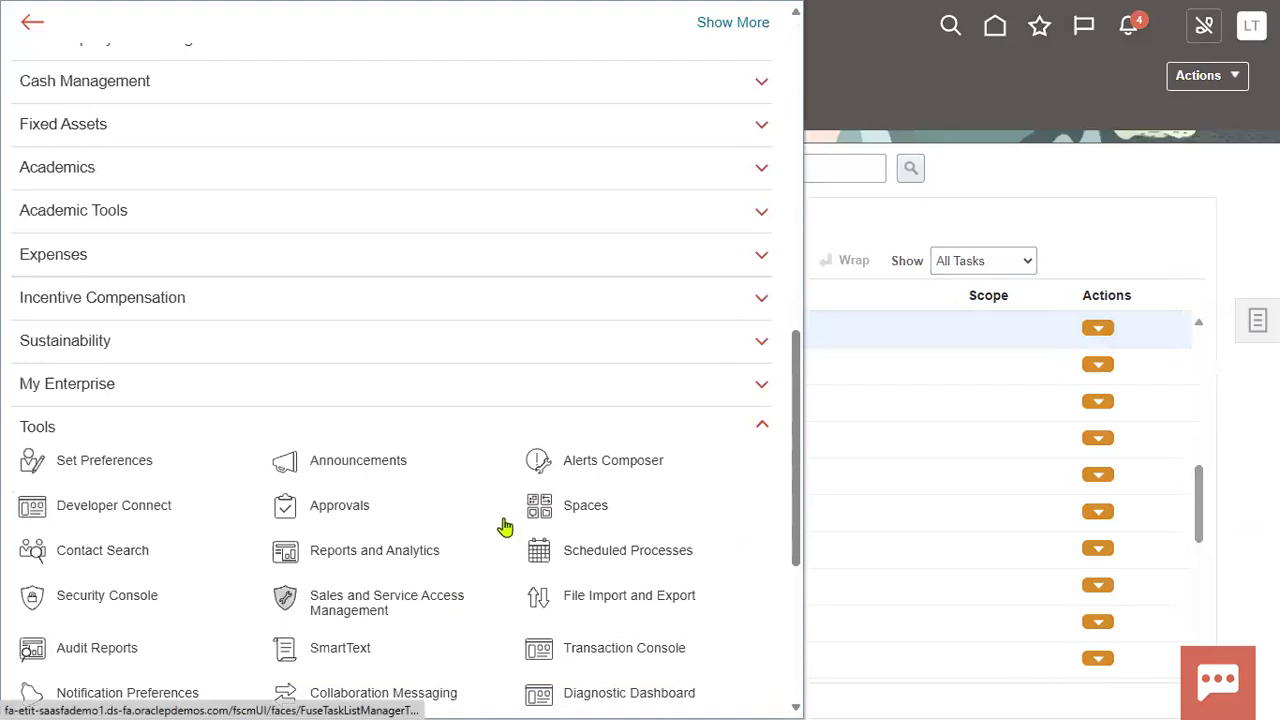
scroll(560, 515, down, 3)
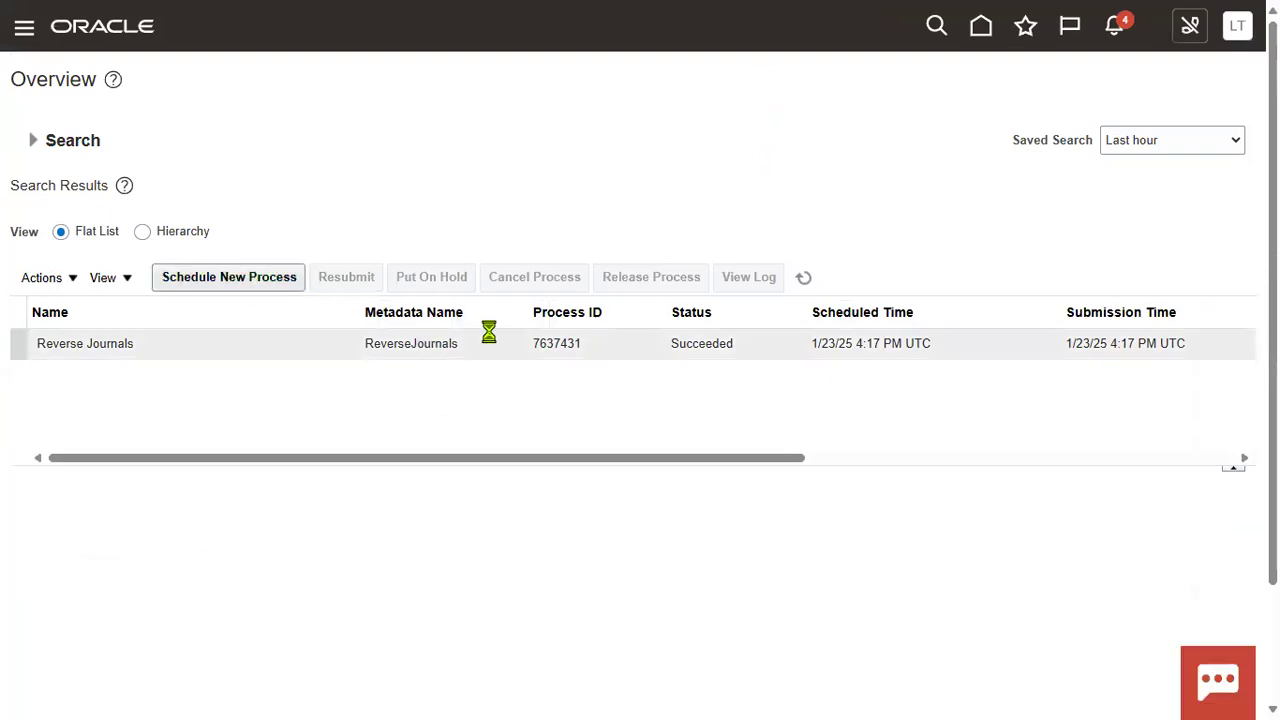
click(277, 289)
click(404, 320)
text(LDAP%)
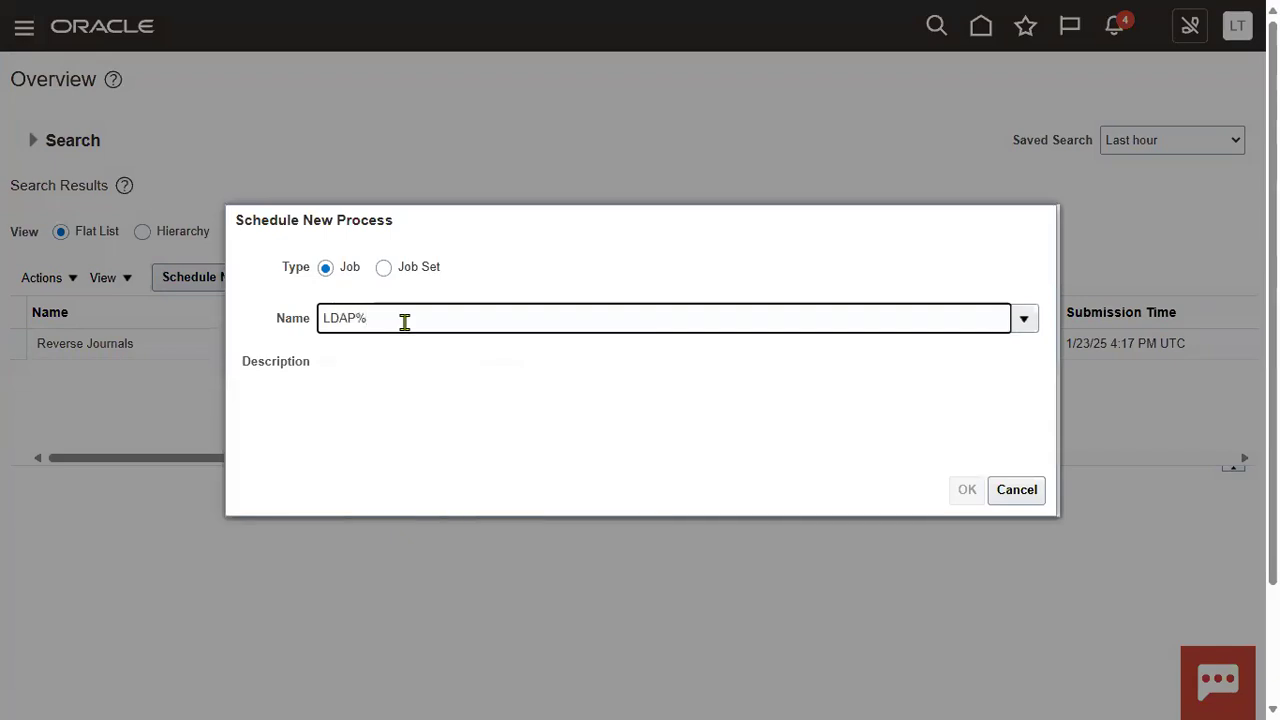
key(Tab)
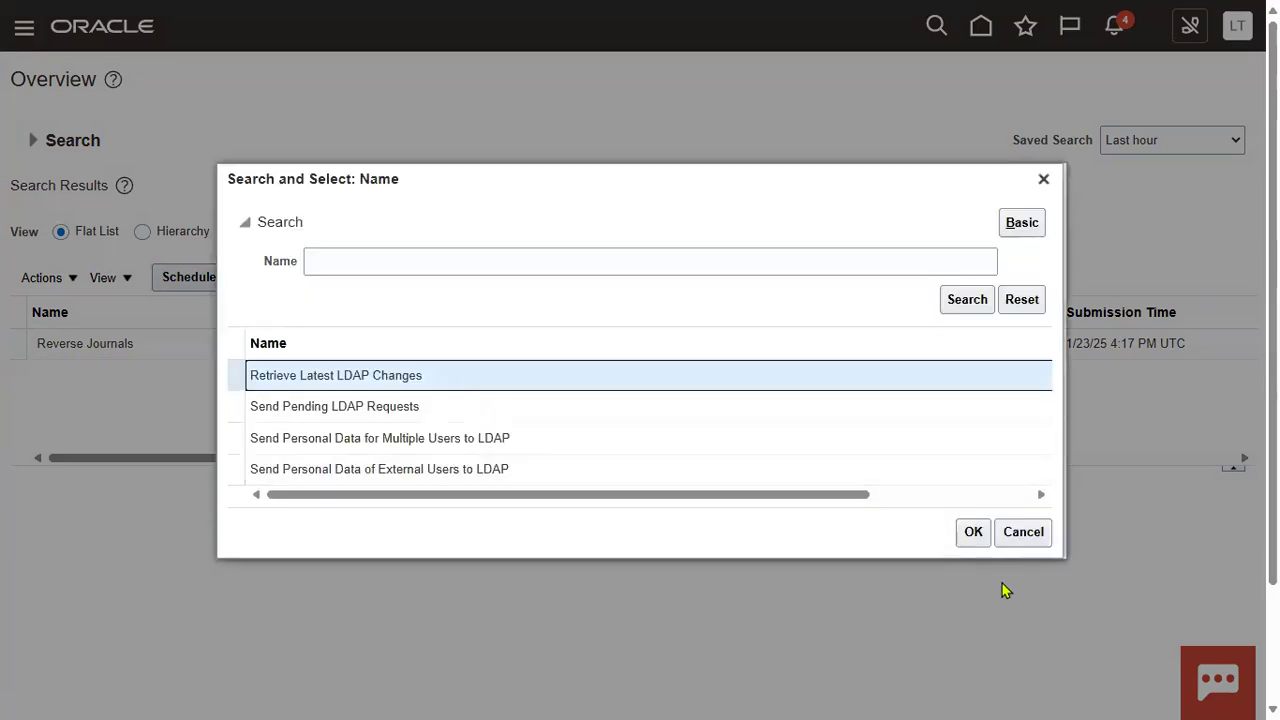
click(969, 533)
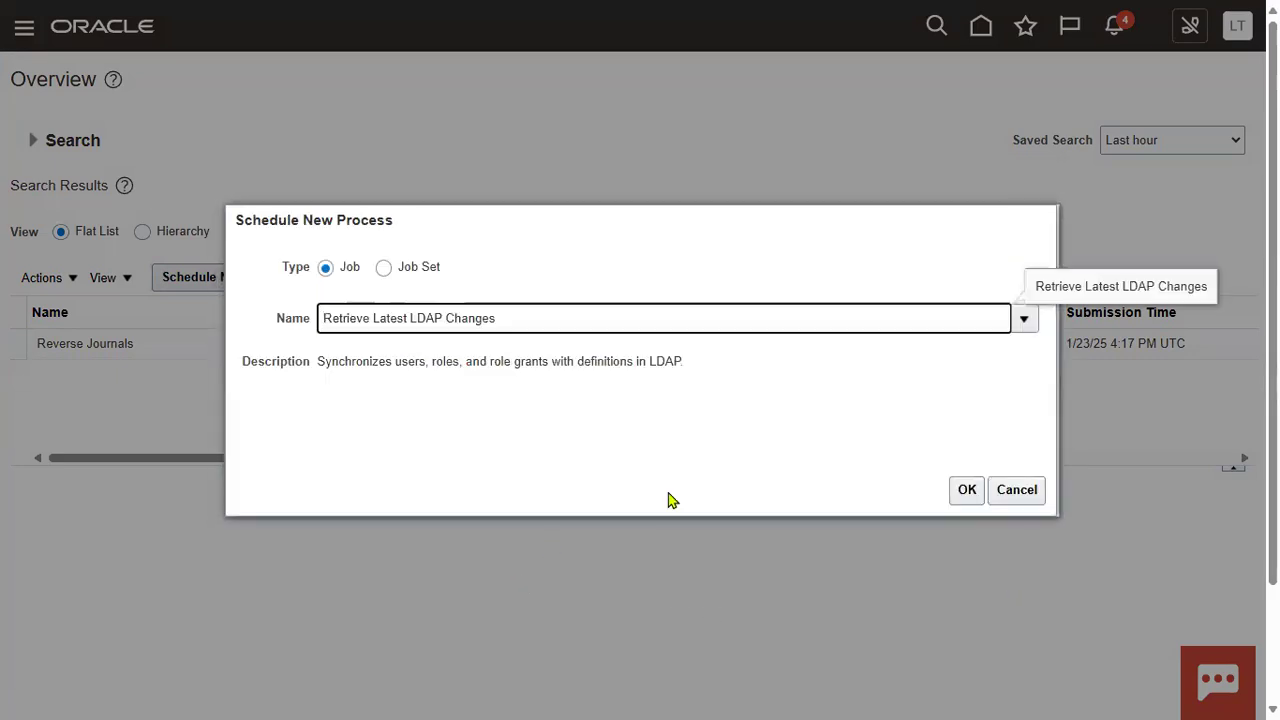
click(971, 491)
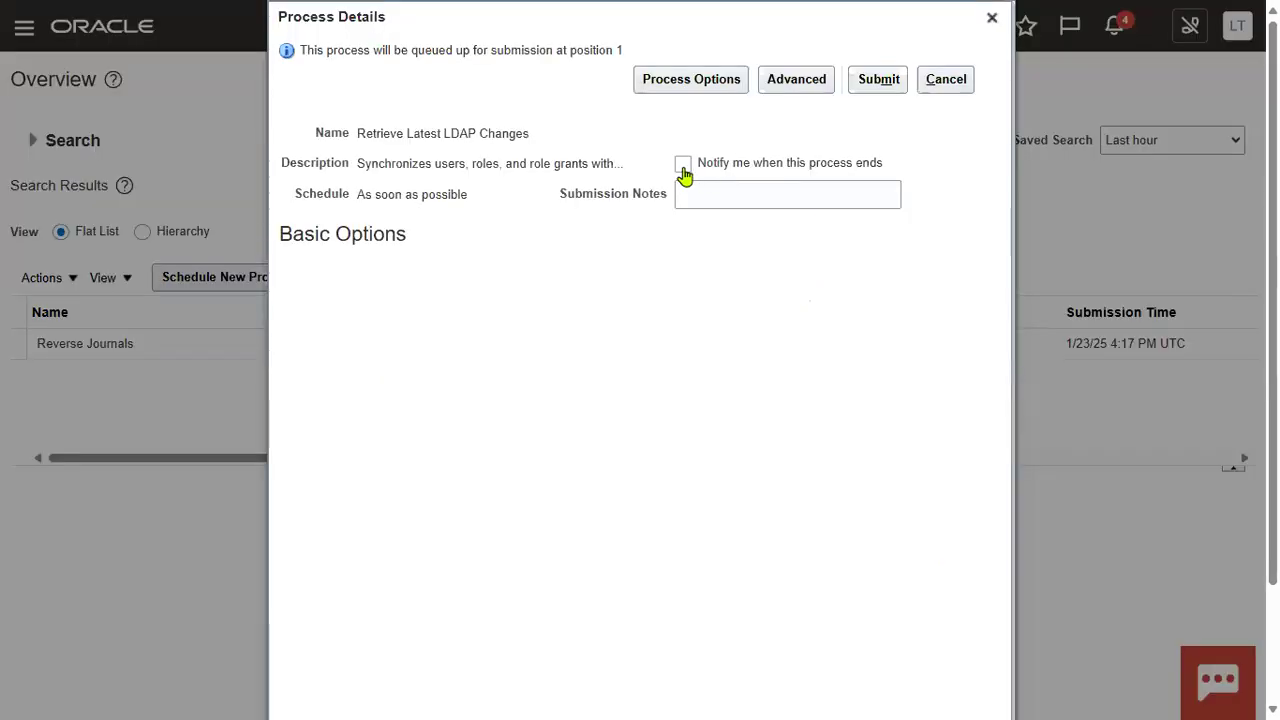
Step: Turn on Notify, add submission notes, submit, and dismiss the pending-request error
click(683, 166)
click(700, 192)
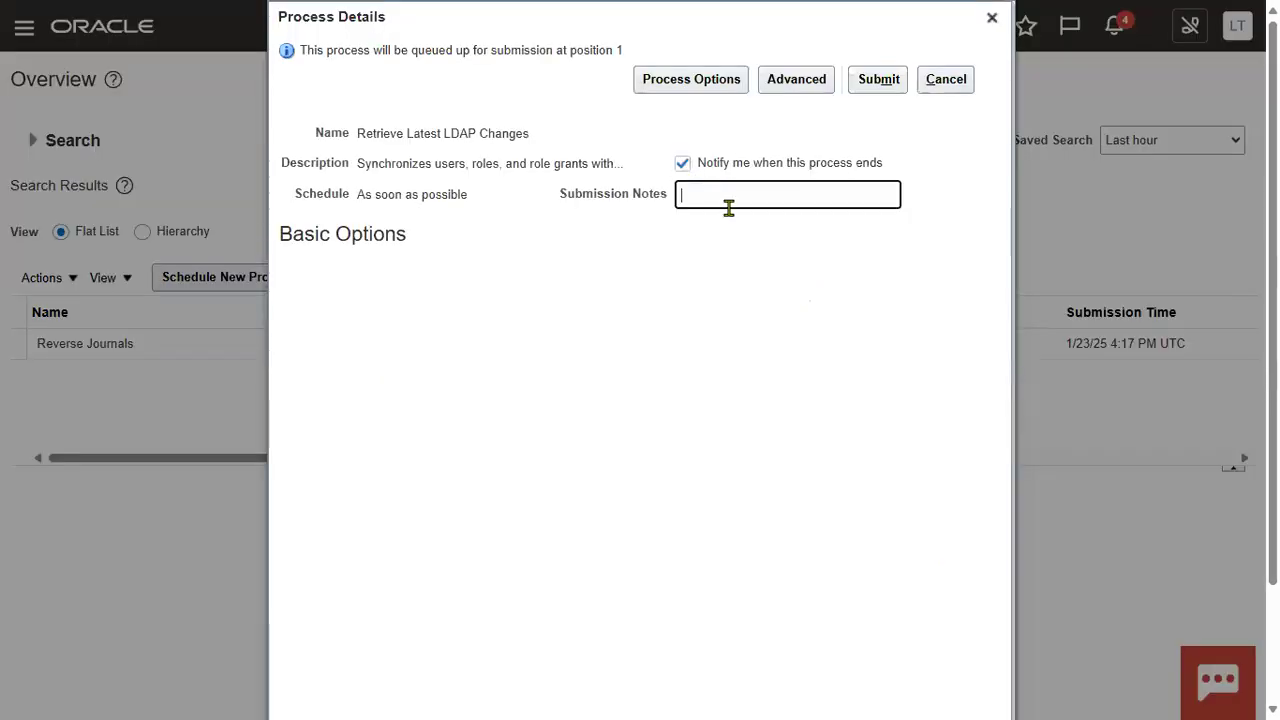
text(ALEXA_001)
click(876, 79)
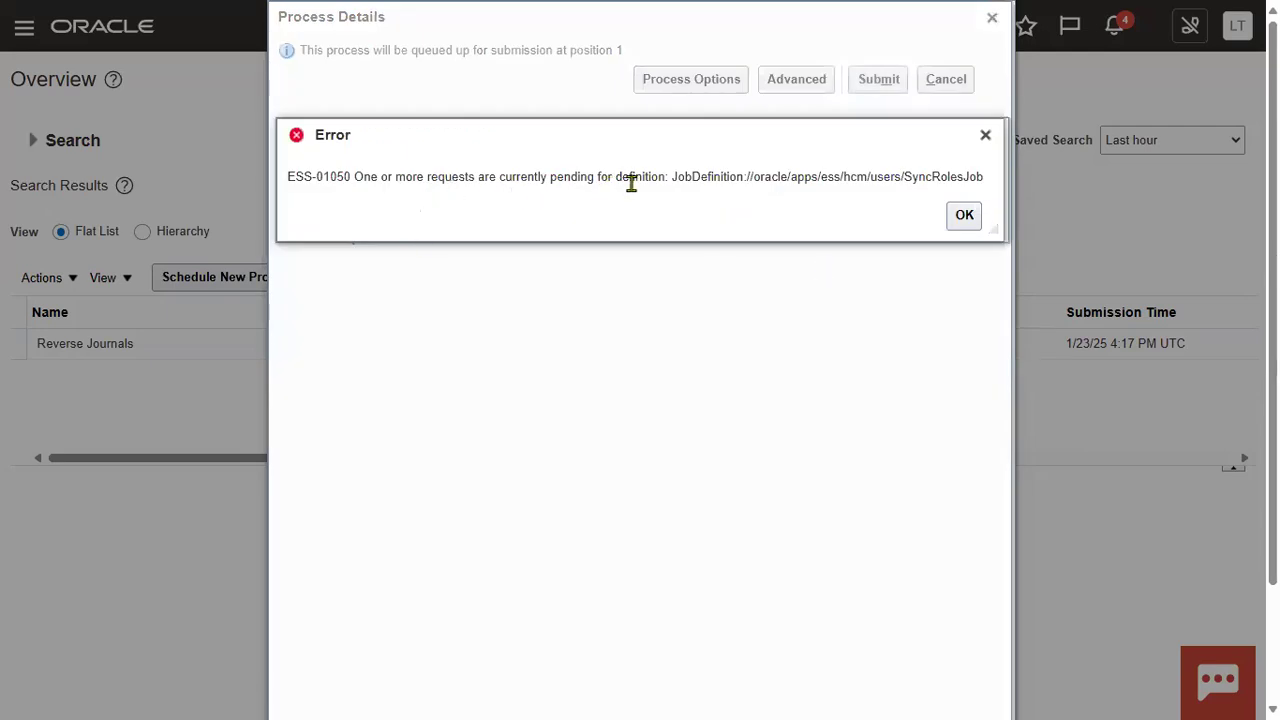
click(966, 215)
Step: Cancel the LDAP process submission and refresh the scheduled processes list twice
click(964, 78)
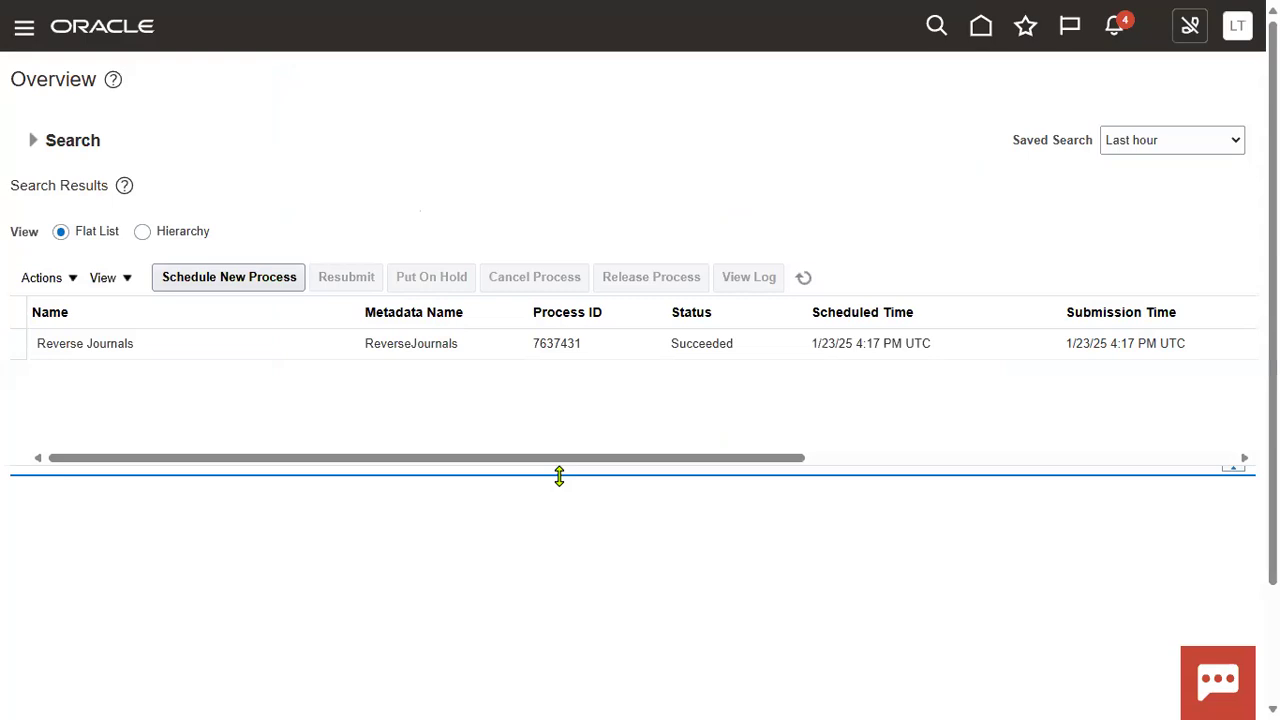
click(803, 277)
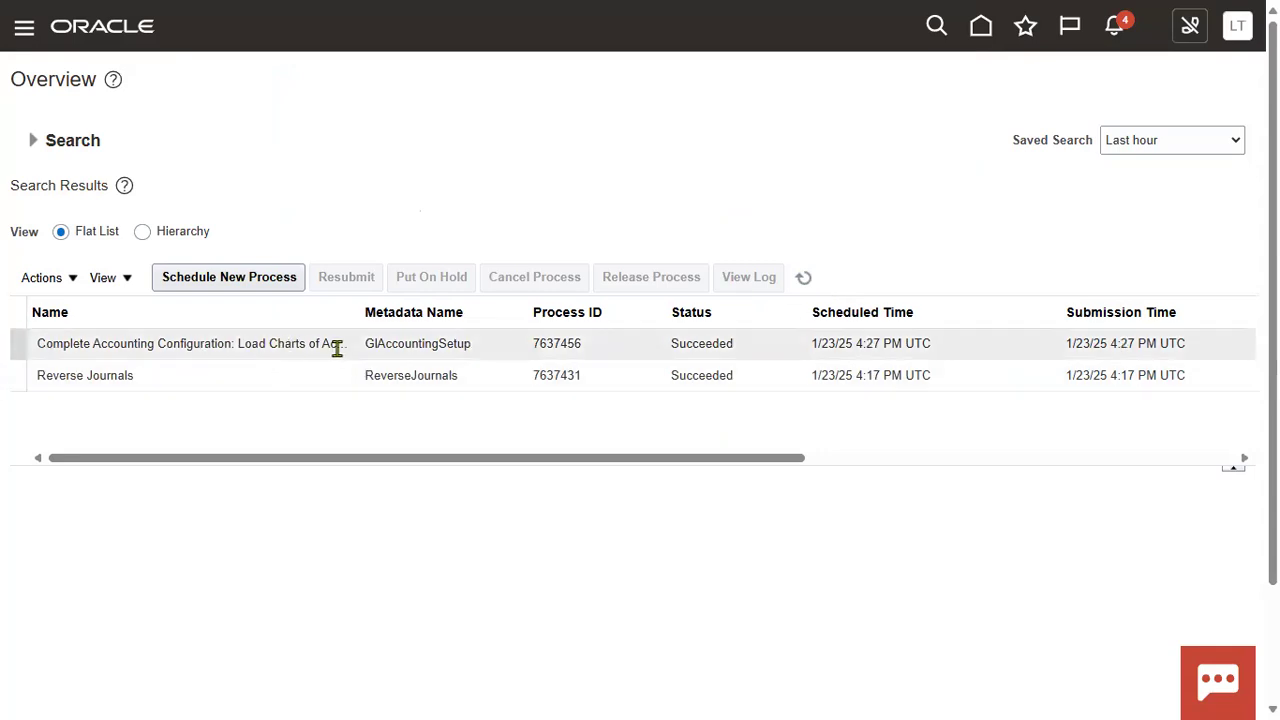
click(805, 277)
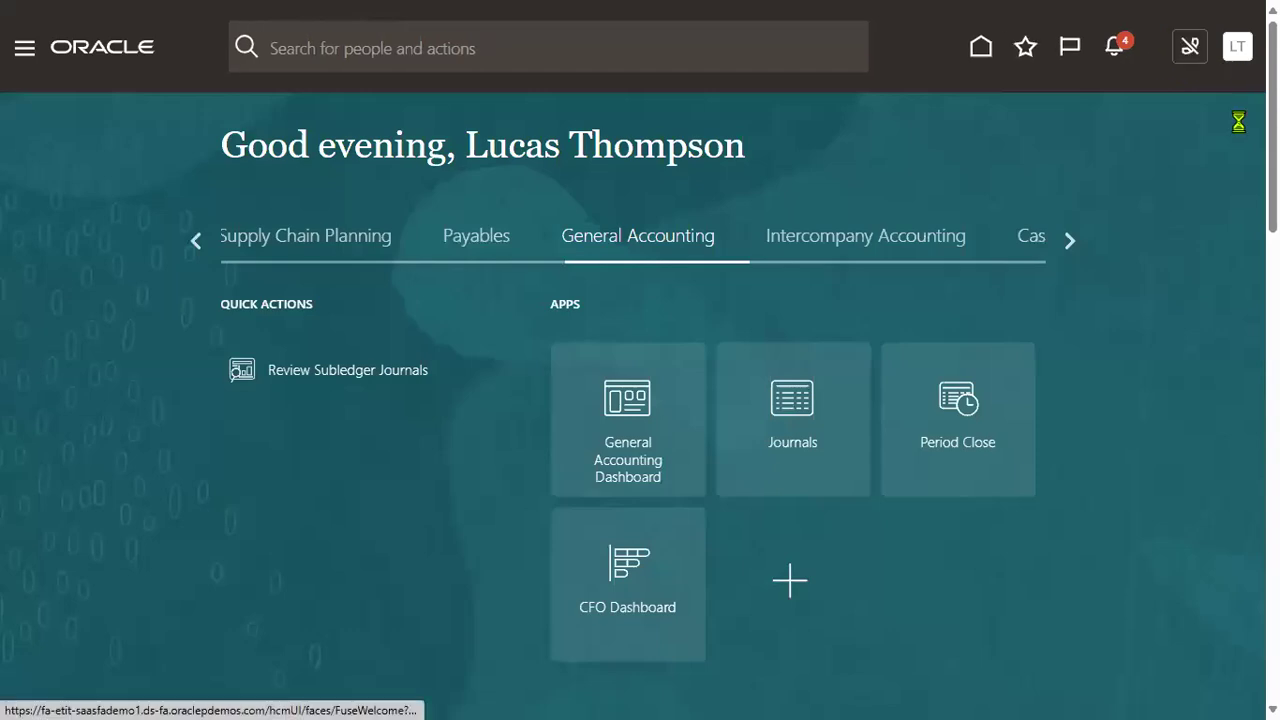
Step: Sign out as administrator, sign in as the demo user, and expand General Accounting in the Navigator
click(1237, 46)
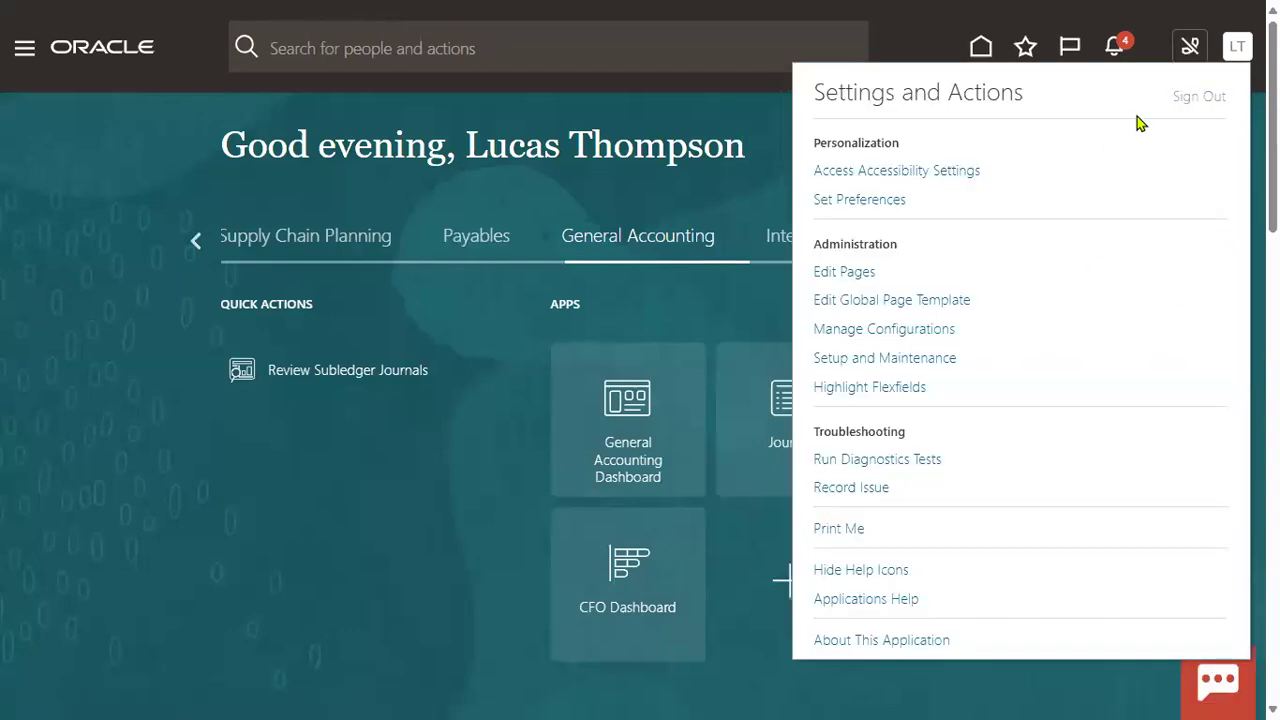
click(1198, 97)
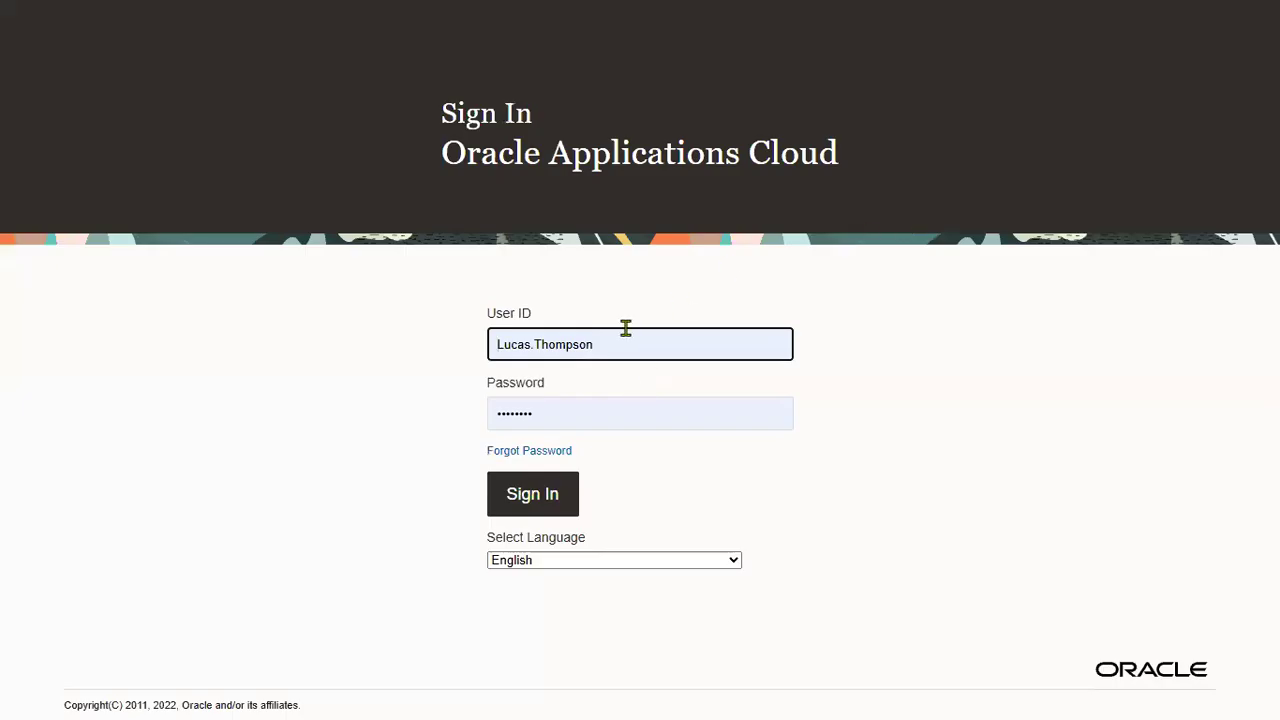
click(620, 344)
key(ctrl+a)
text(ALEXA_001)
key(Tab)
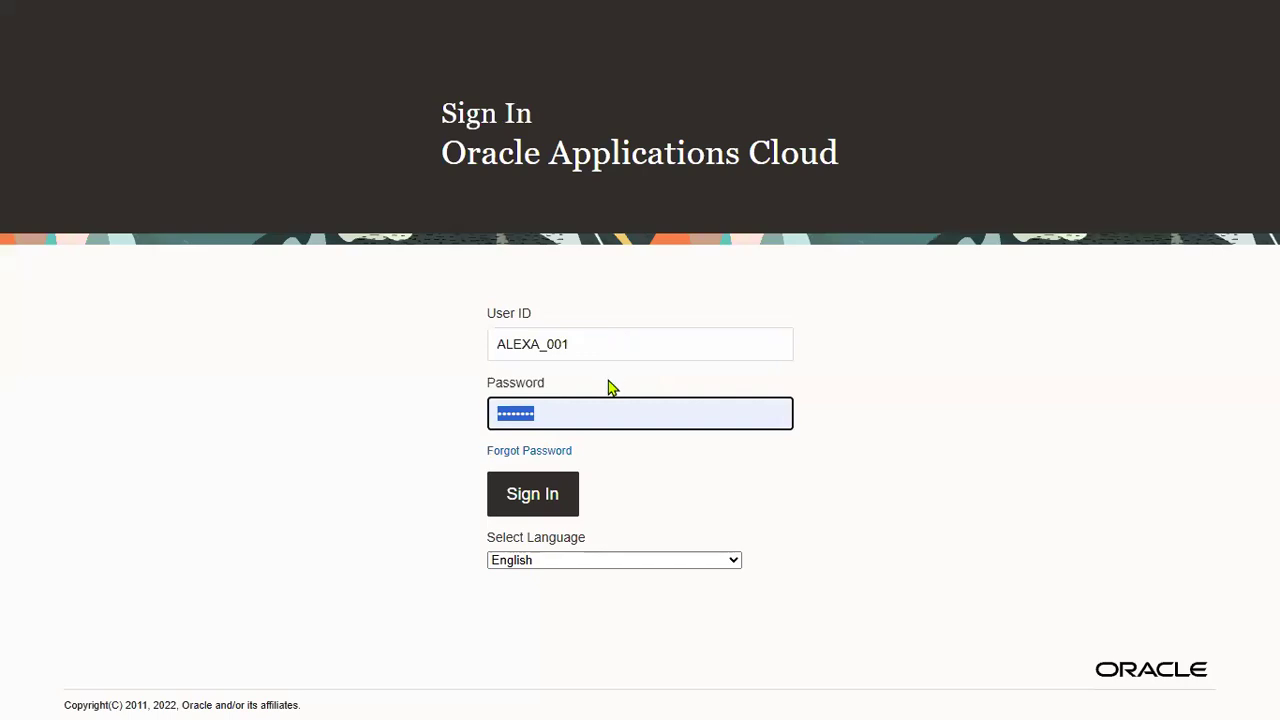
key(ctrl+v)
click(540, 494)
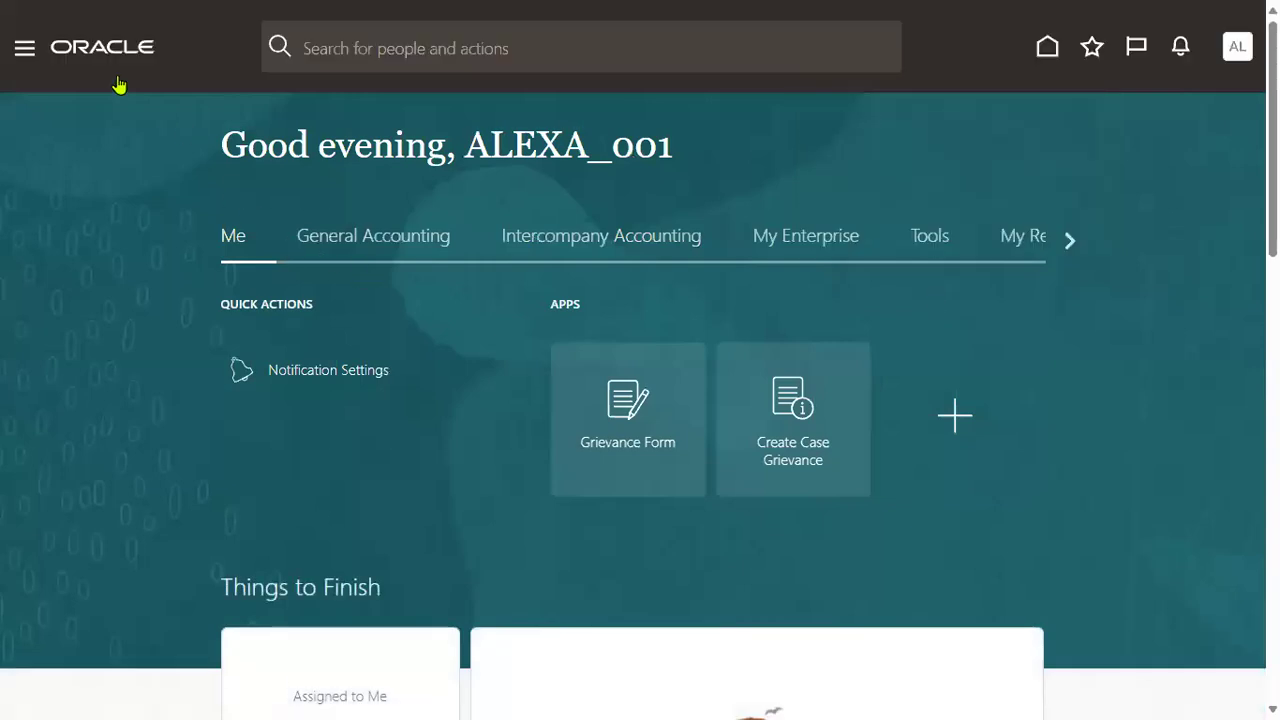
click(26, 50)
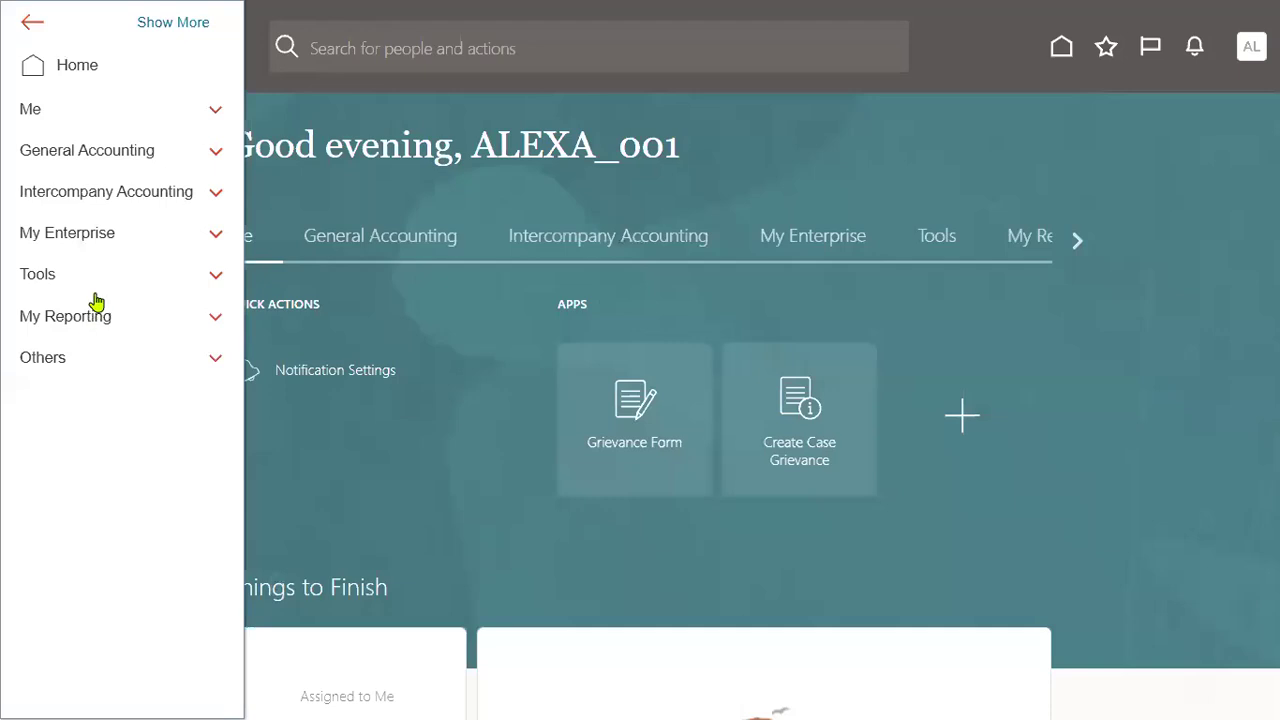
click(218, 153)
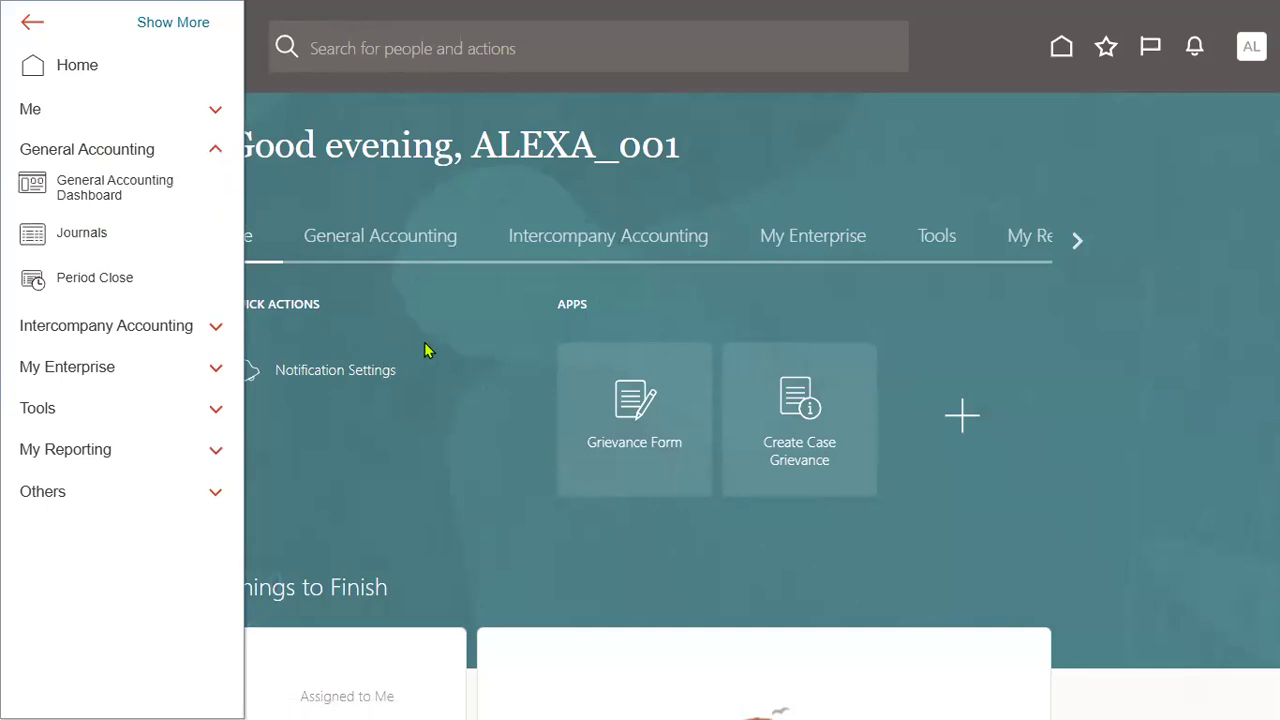
Step: Open Journals, accept the empty Change Data Access Set prompt, dismiss the null message, and check Tasks and Navigator
click(72, 232)
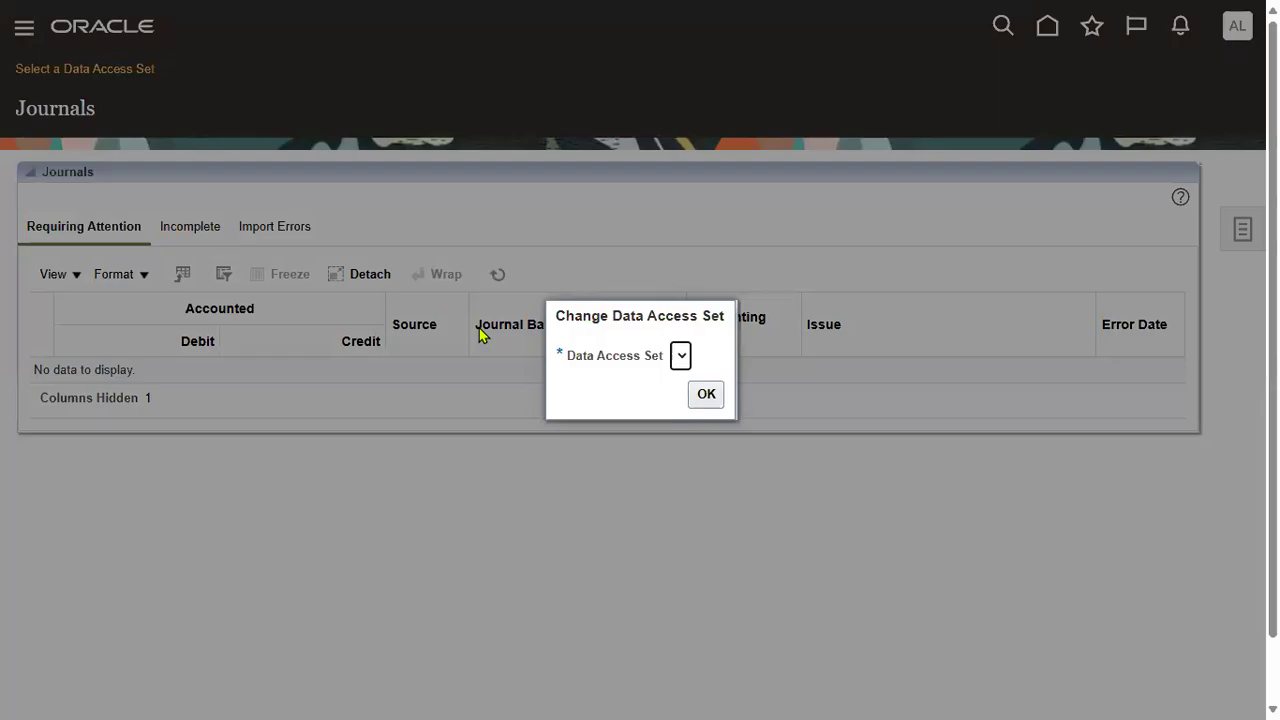
click(706, 394)
click(673, 220)
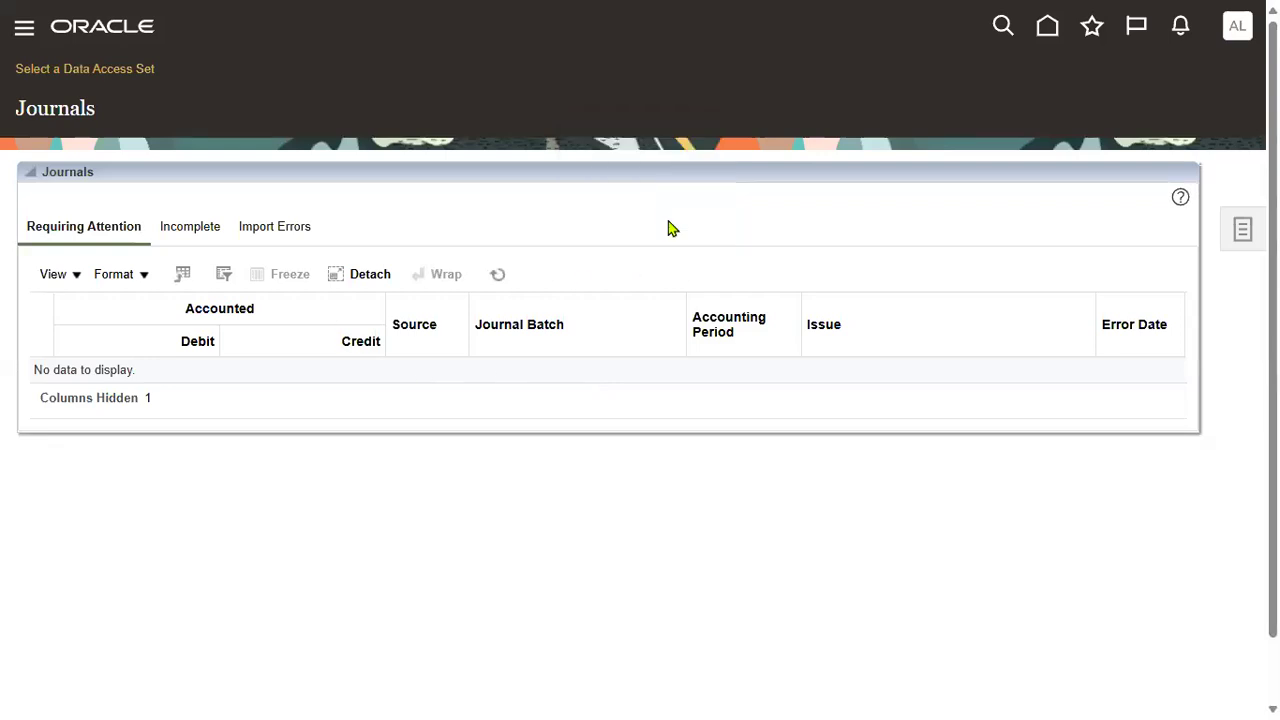
click(1234, 232)
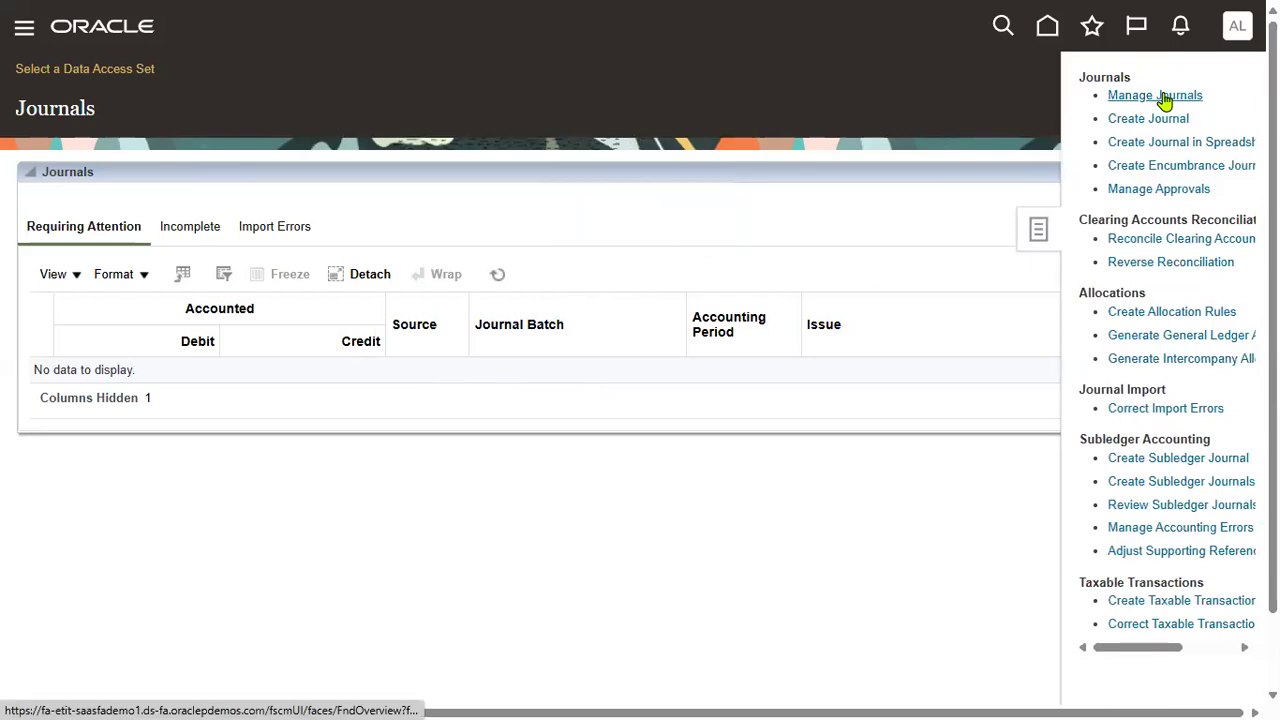
click(1168, 97)
click(24, 30)
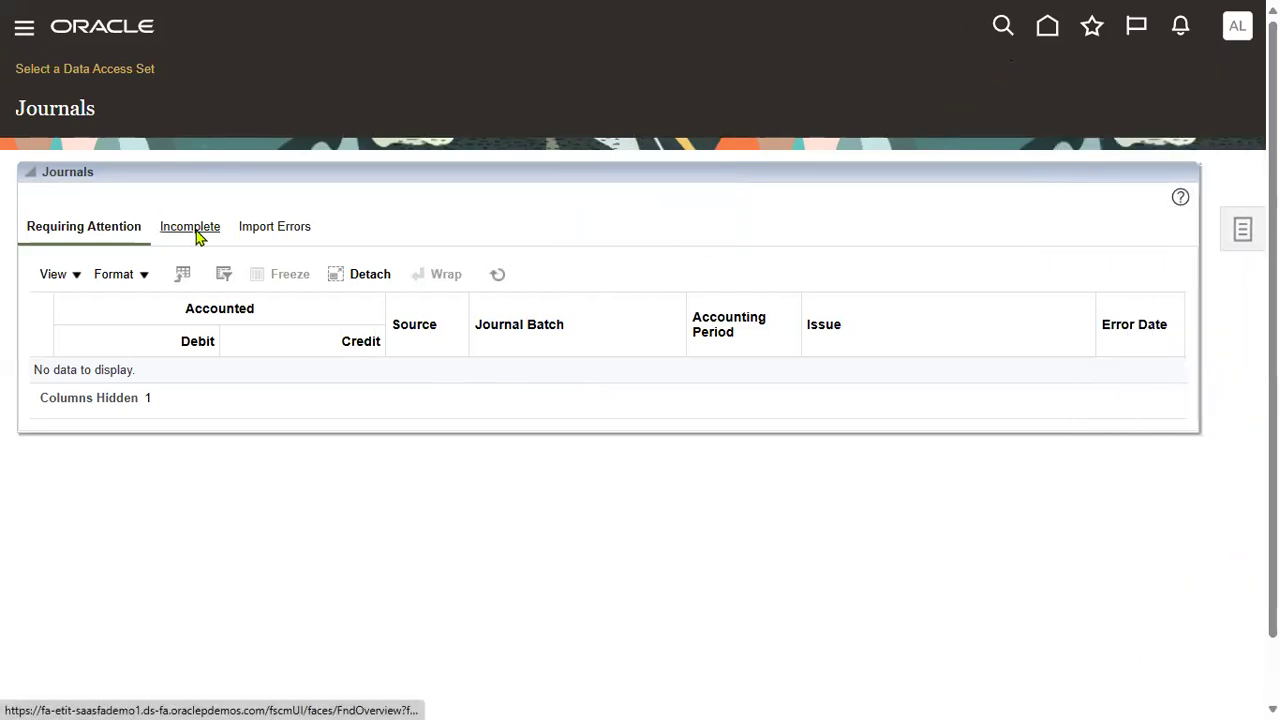
click(87, 243)
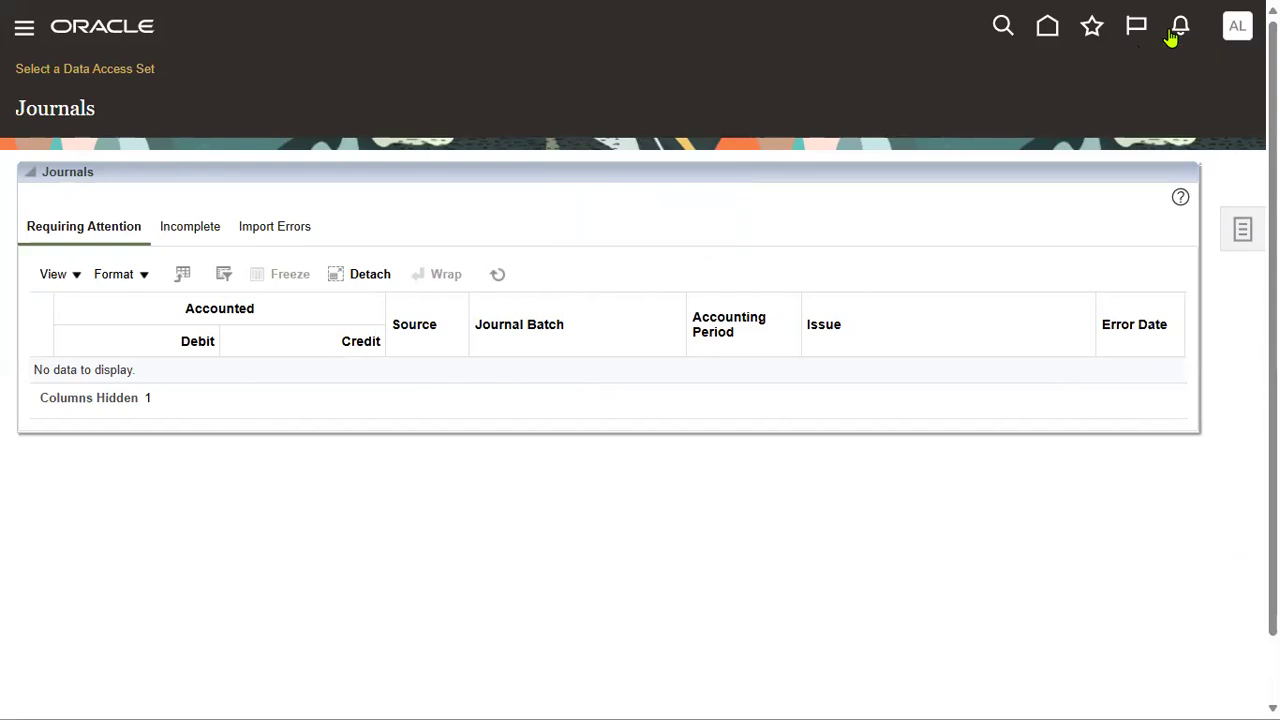
Step: Look through the Navigator's Tools group, then close the Navigator
click(24, 27)
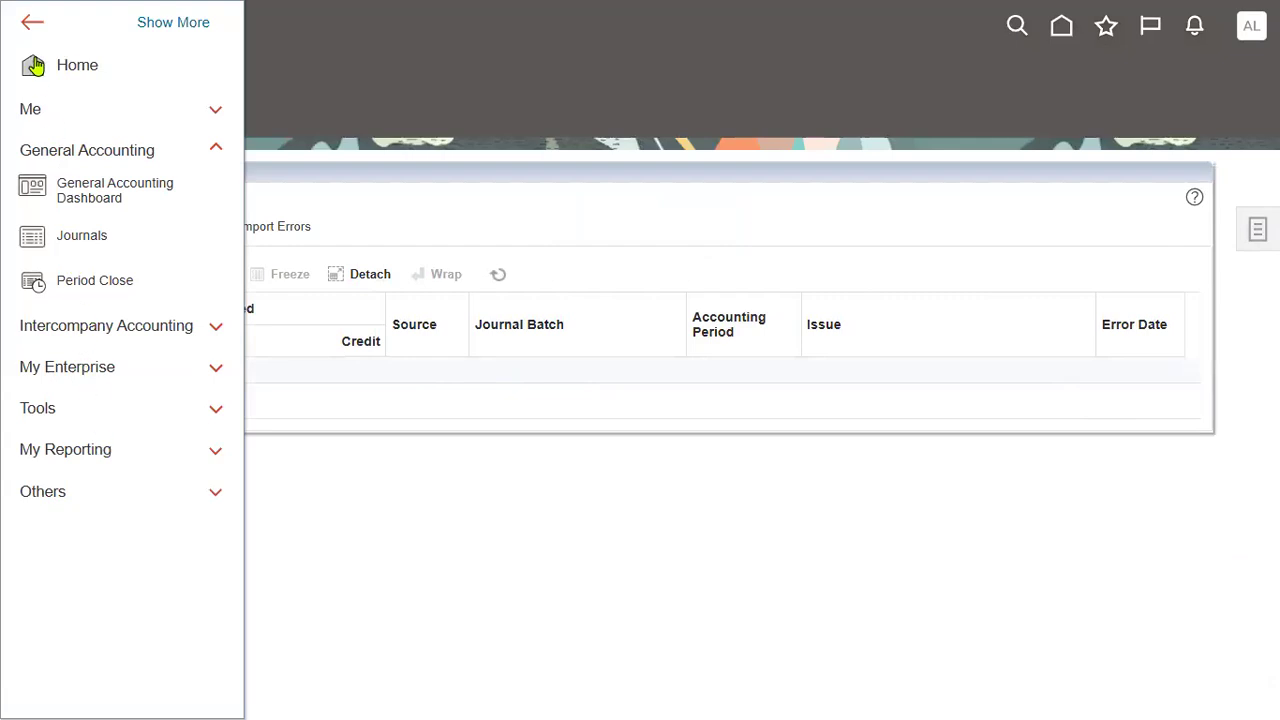
click(425, 77)
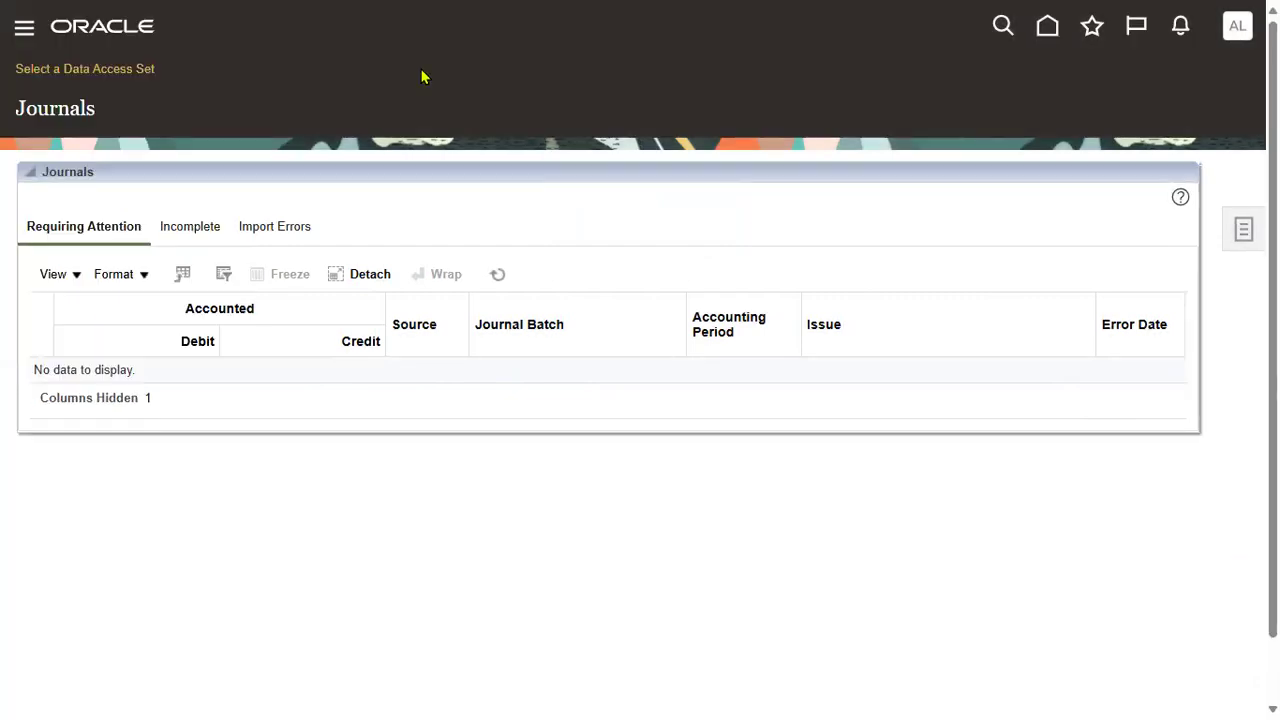
click(23, 30)
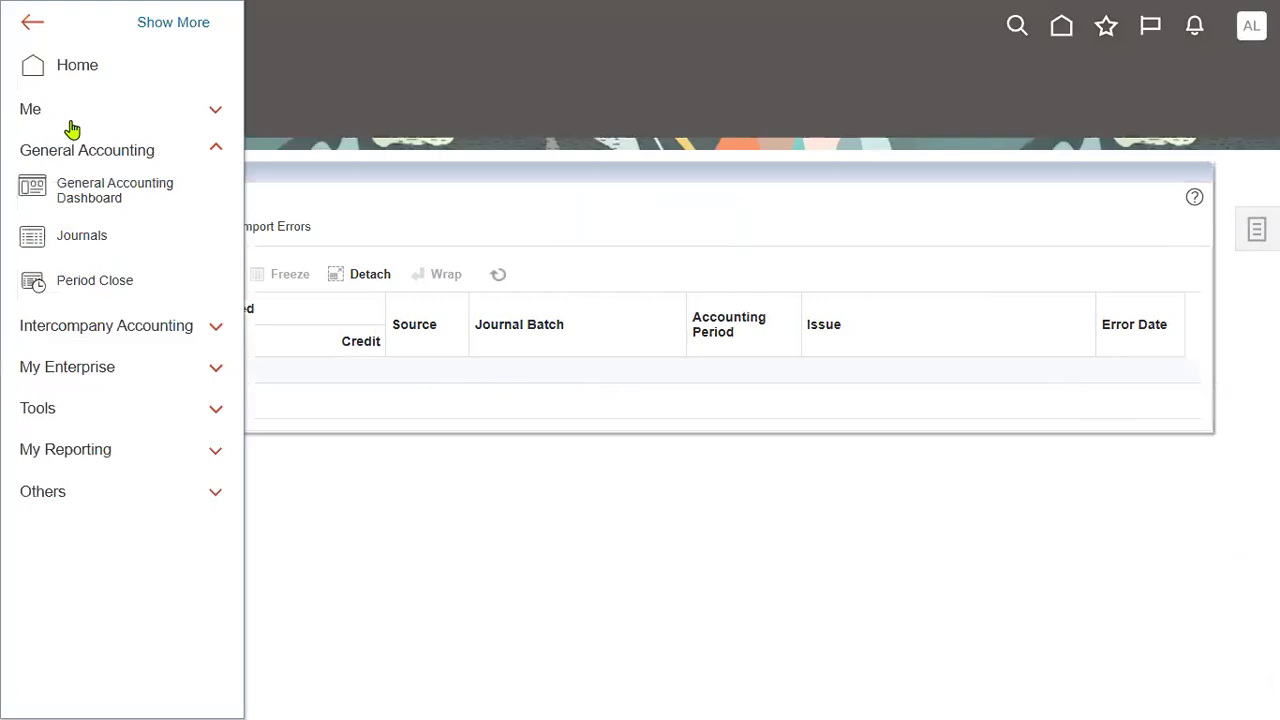
click(148, 411)
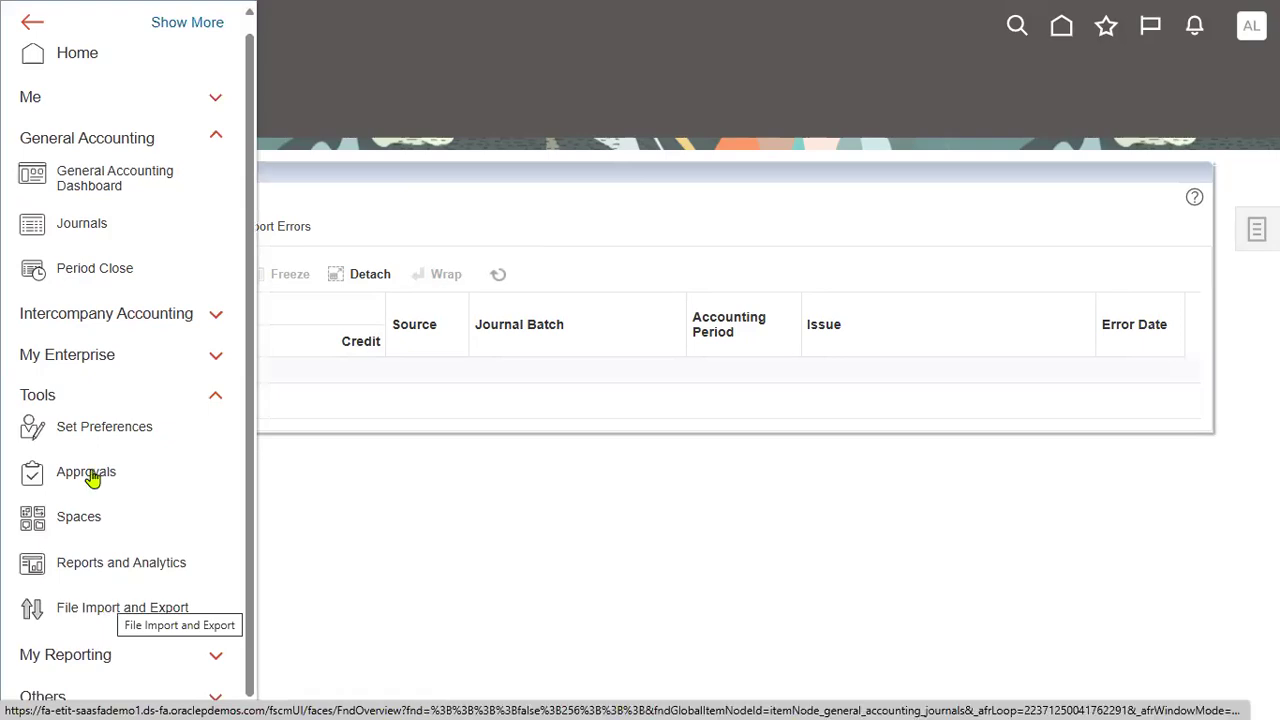
click(361, 533)
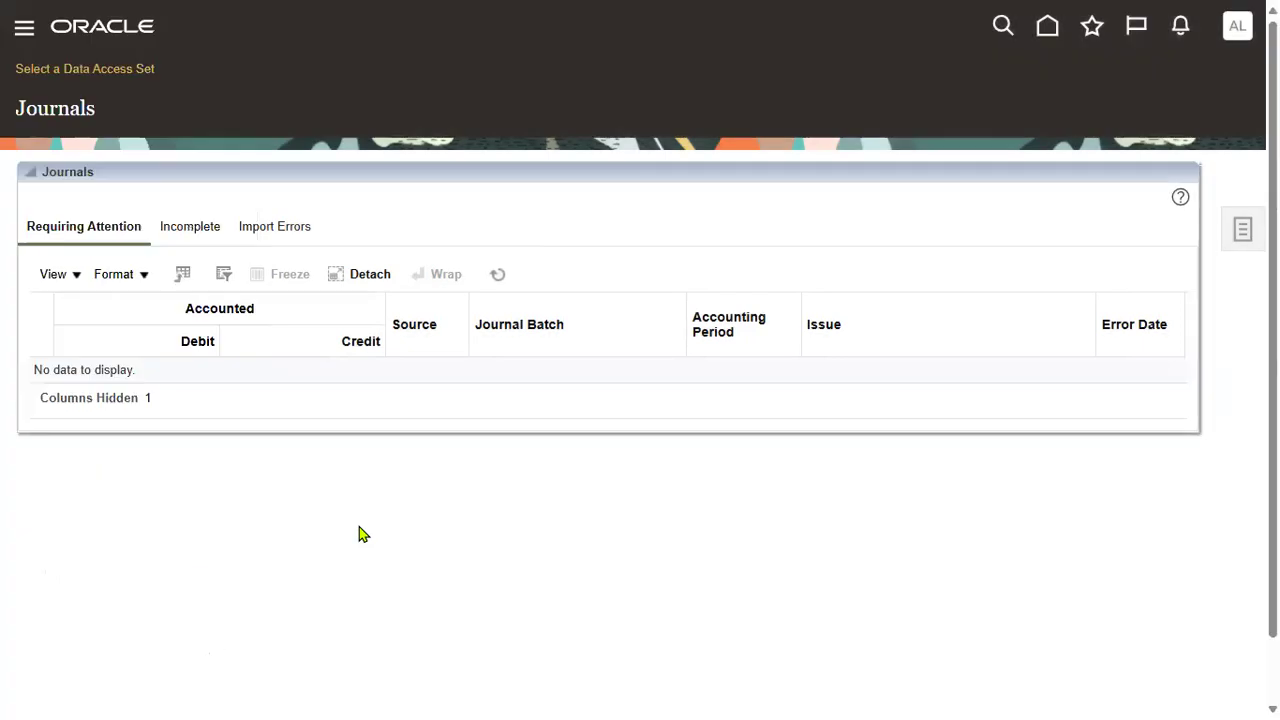
Step: Reload the Journals page from the browser address bar
mouse_move(608, 88)
click(466, 51)
key(Return)
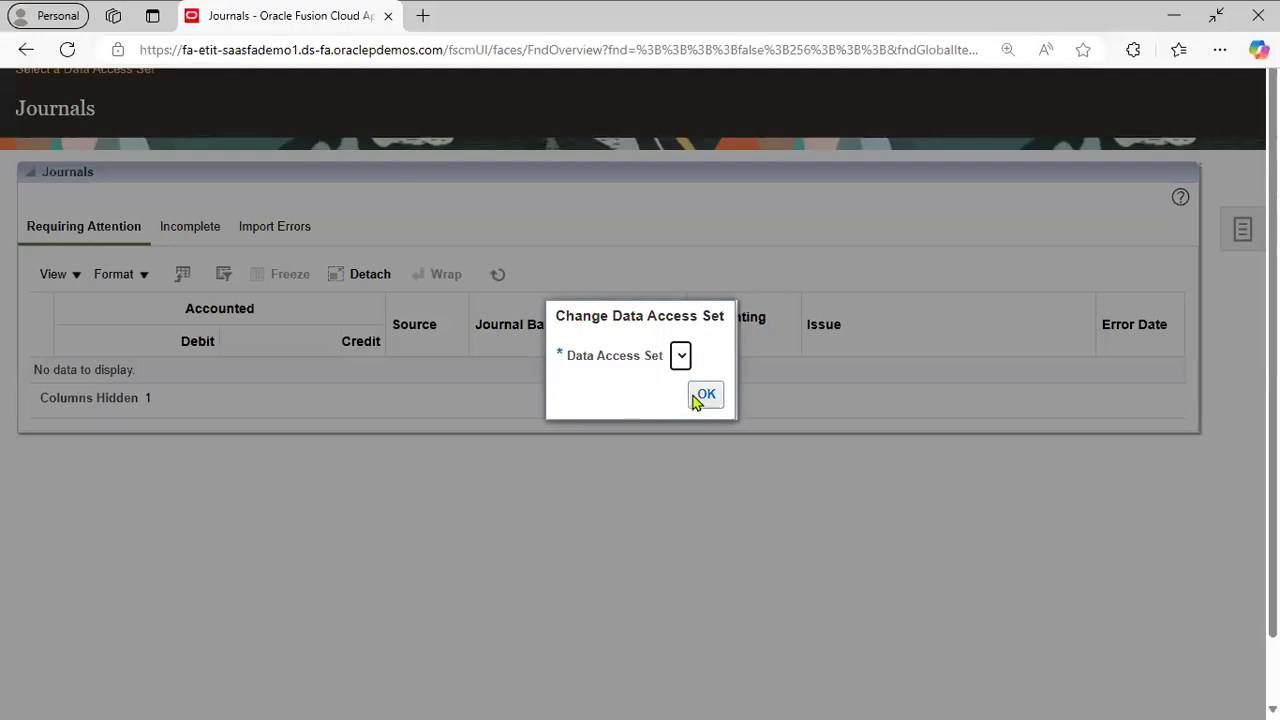
Step: Dismiss the empty data access set prompt and message, then view Journals full screen
click(703, 395)
click(679, 216)
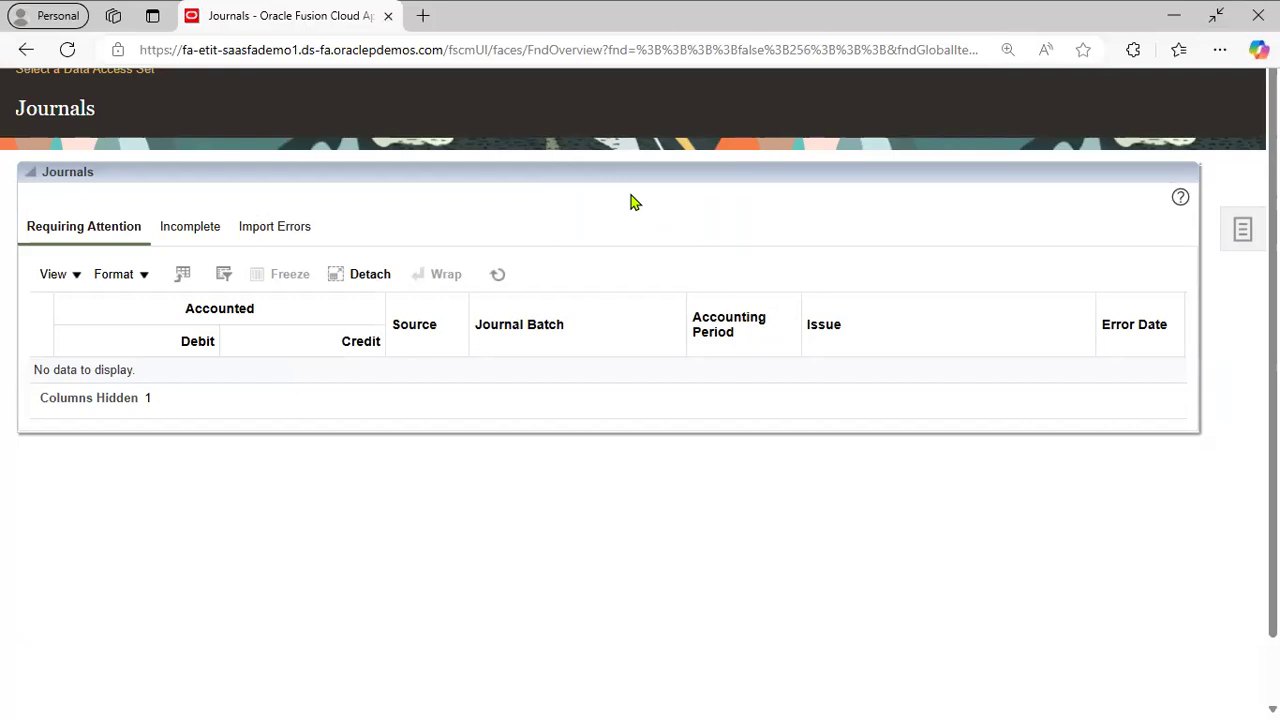
key(F11)
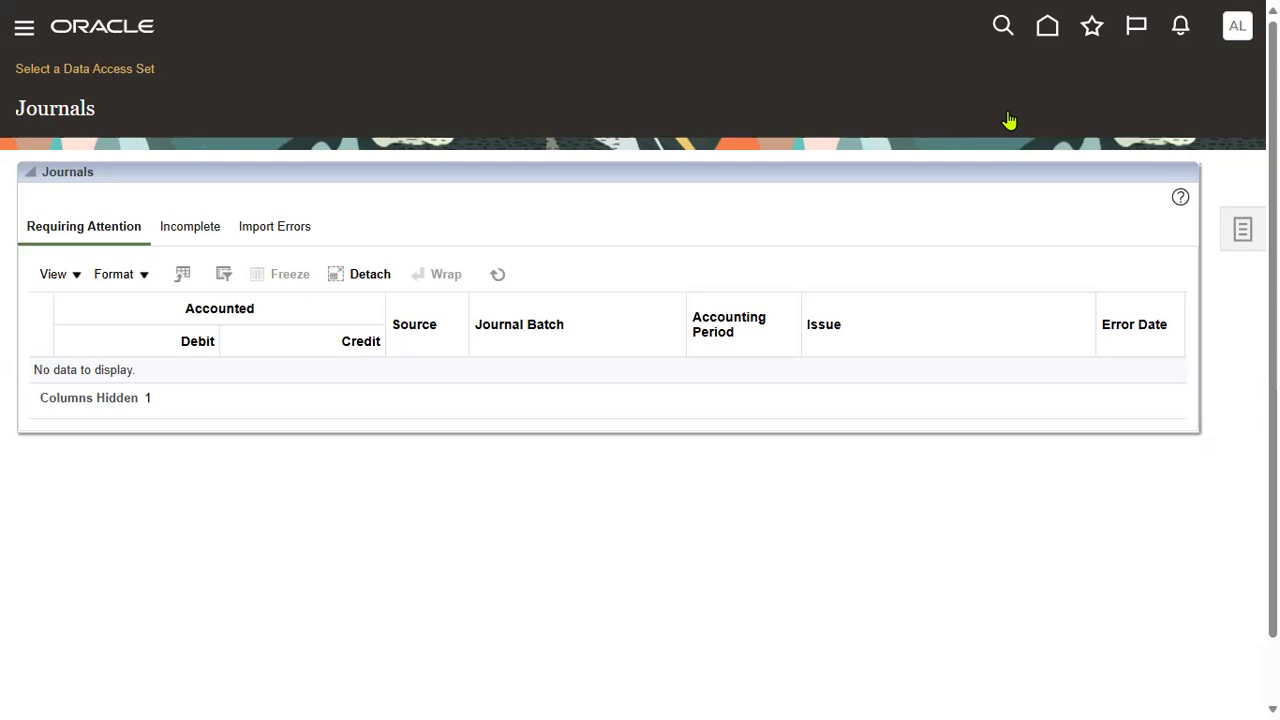
Step: Sign the test user out from the Settings and Actions menu and confirm
click(1237, 27)
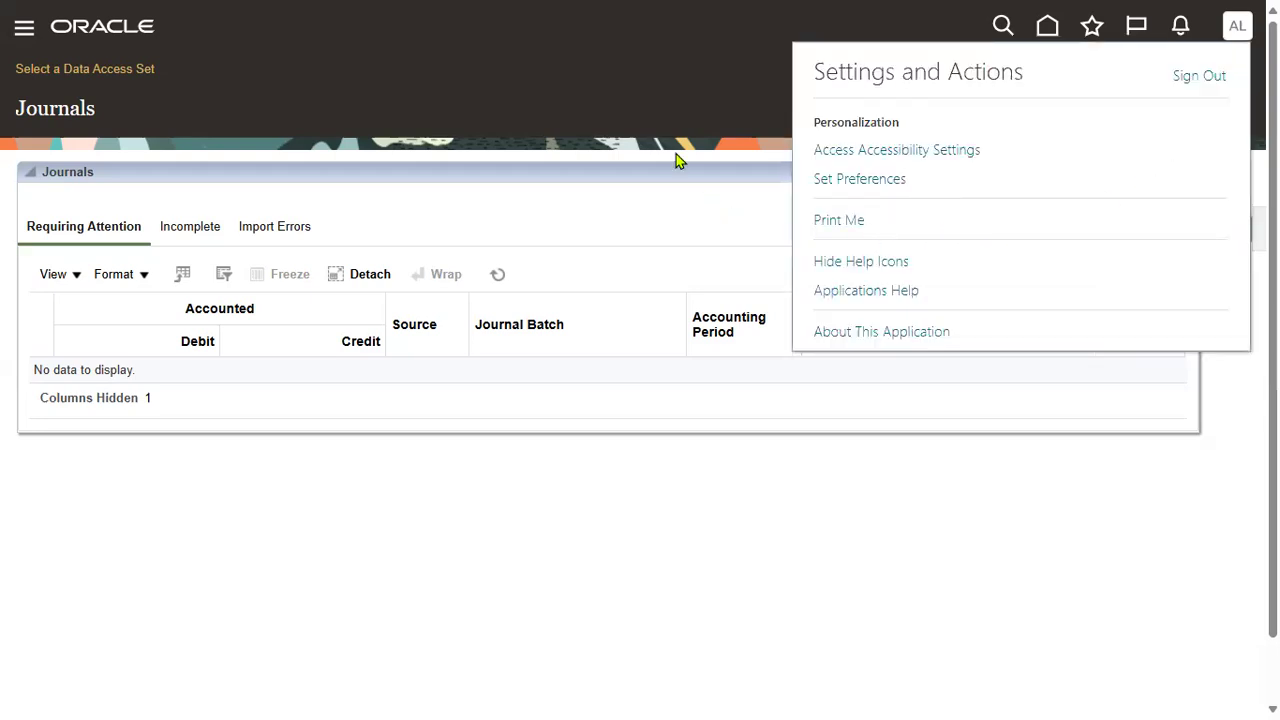
click(676, 154)
click(1237, 30)
click(1199, 76)
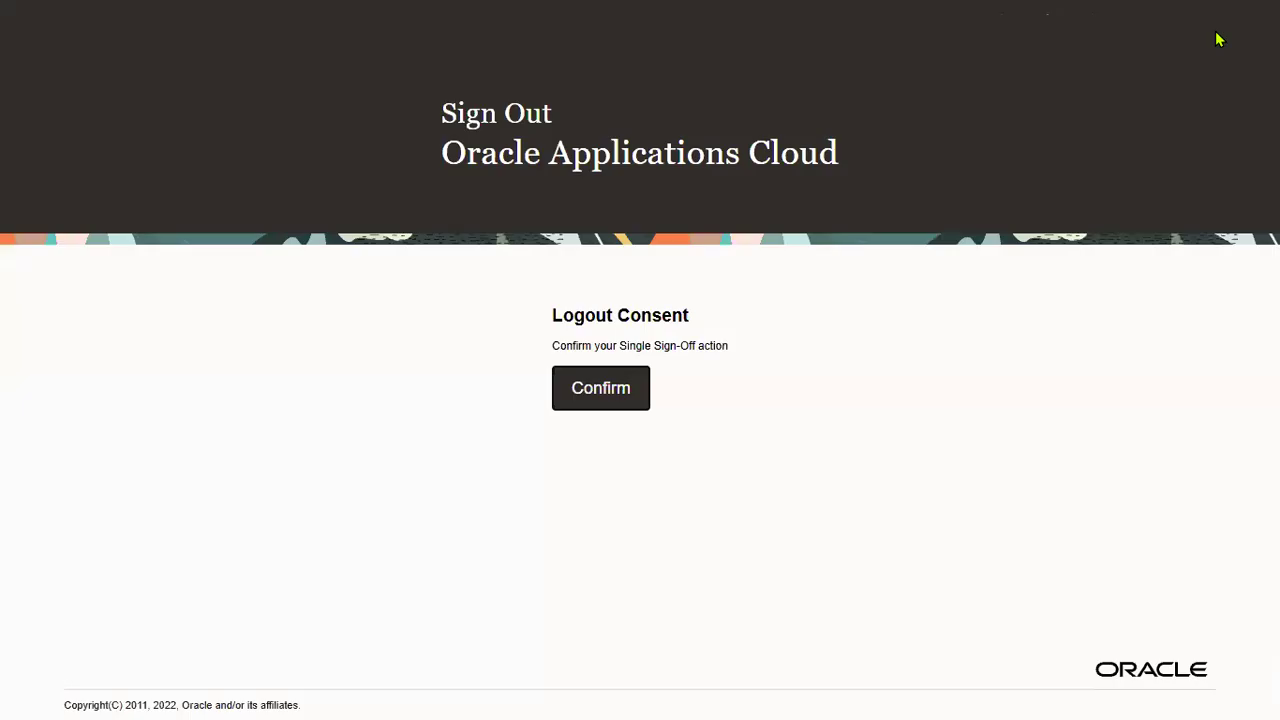
click(578, 398)
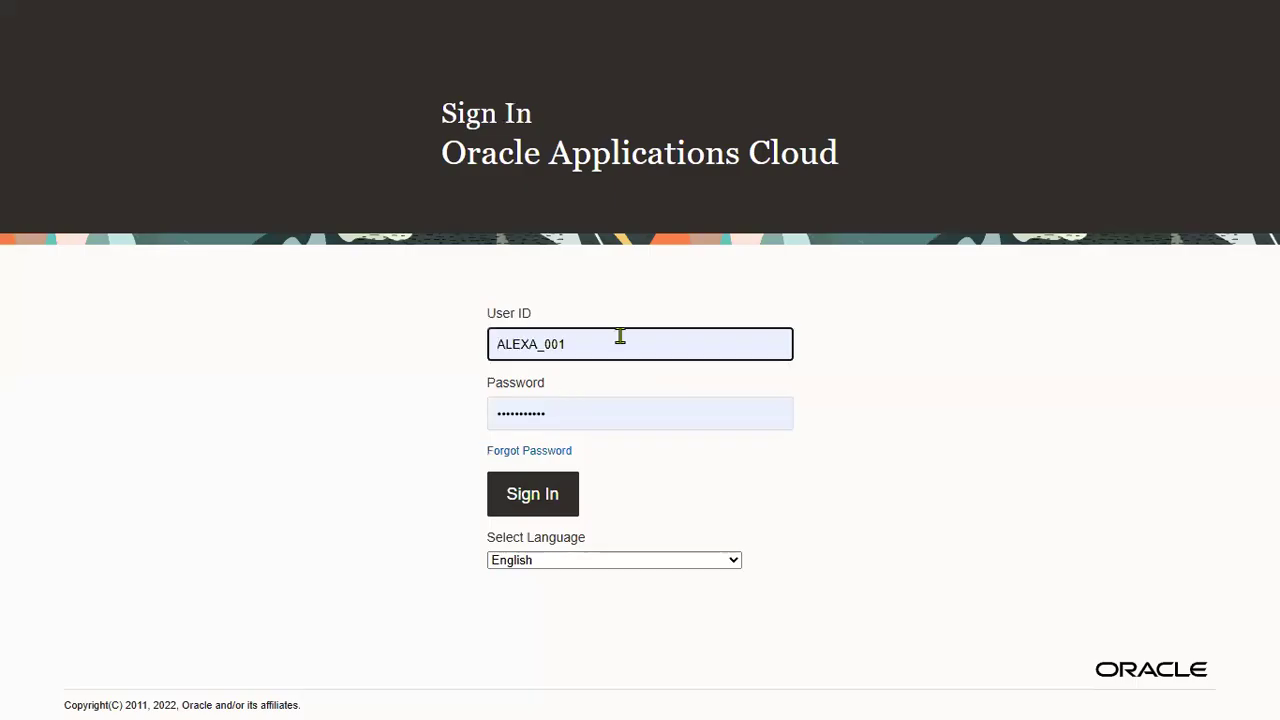
Step: Sign back in using the administrator's saved login
click(620, 337)
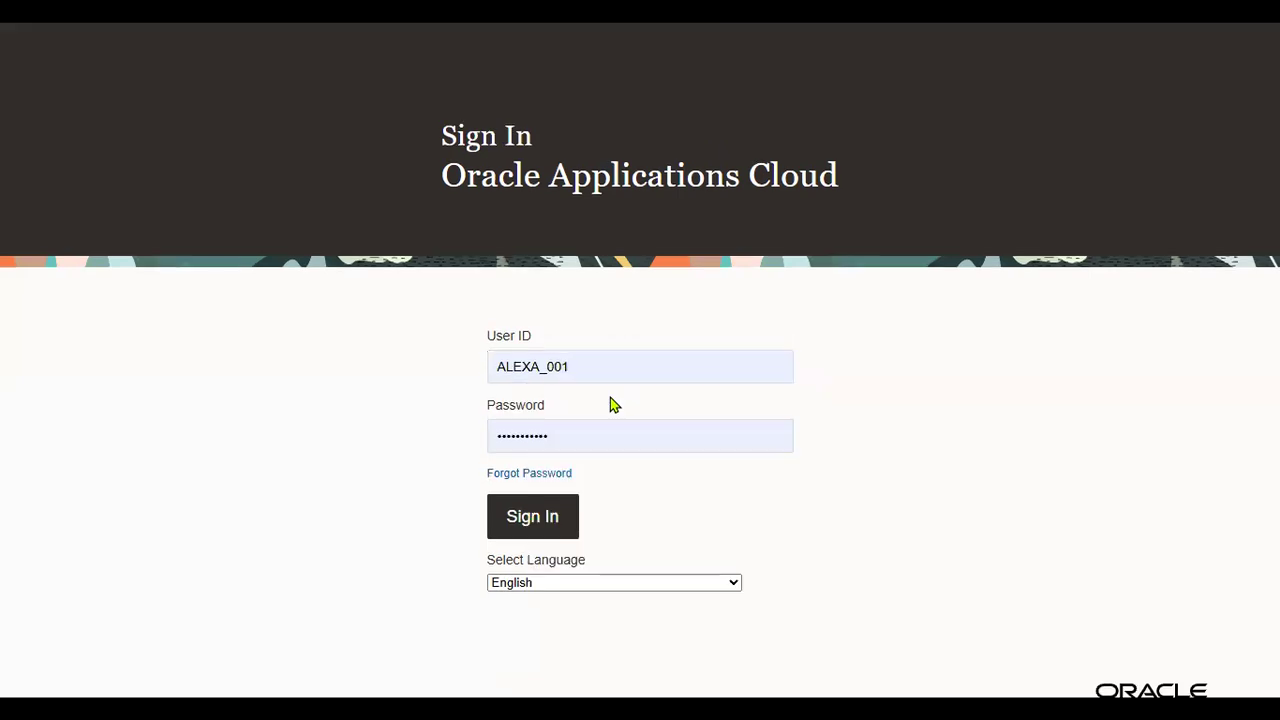
double_click(611, 354)
key(ctrl+v)
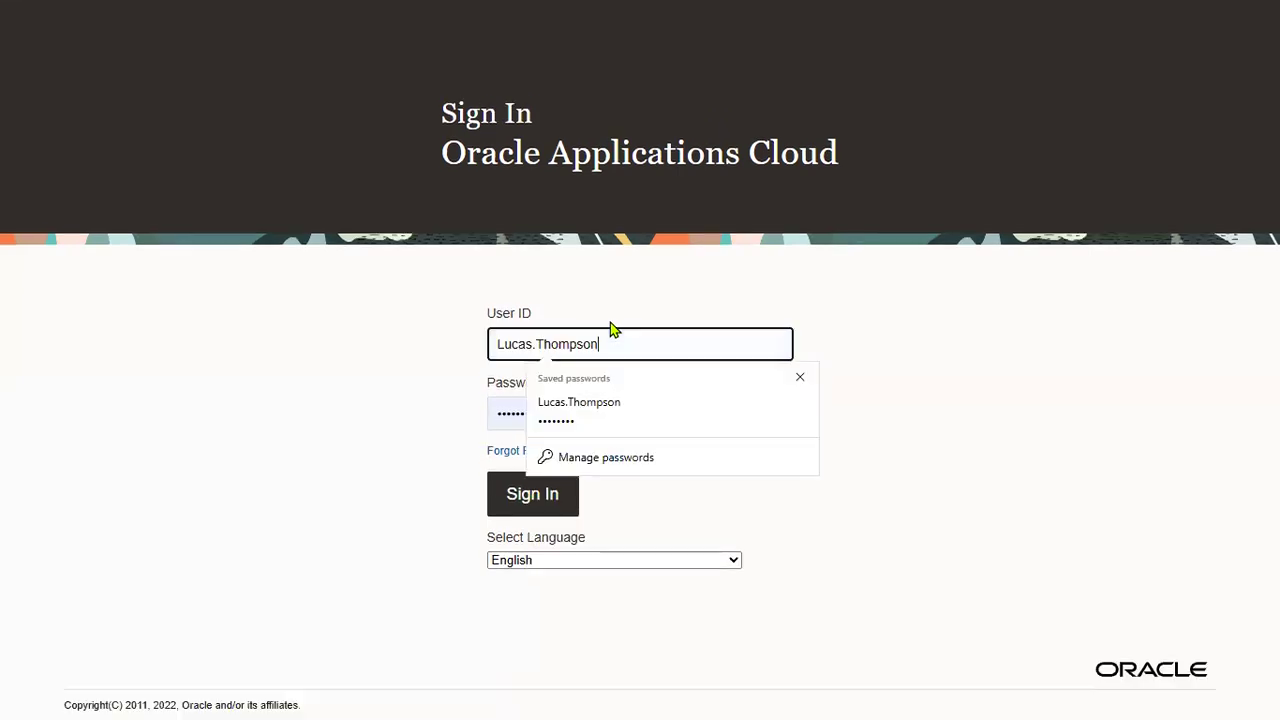
click(613, 410)
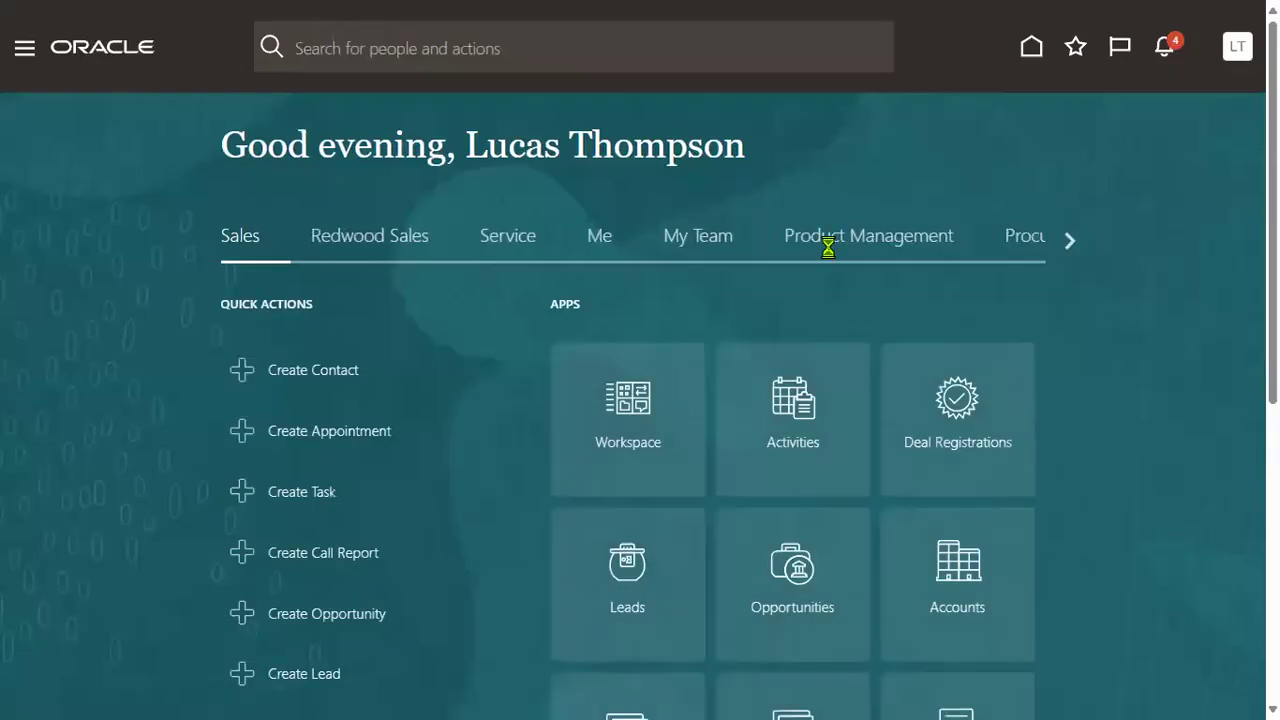
click(1238, 48)
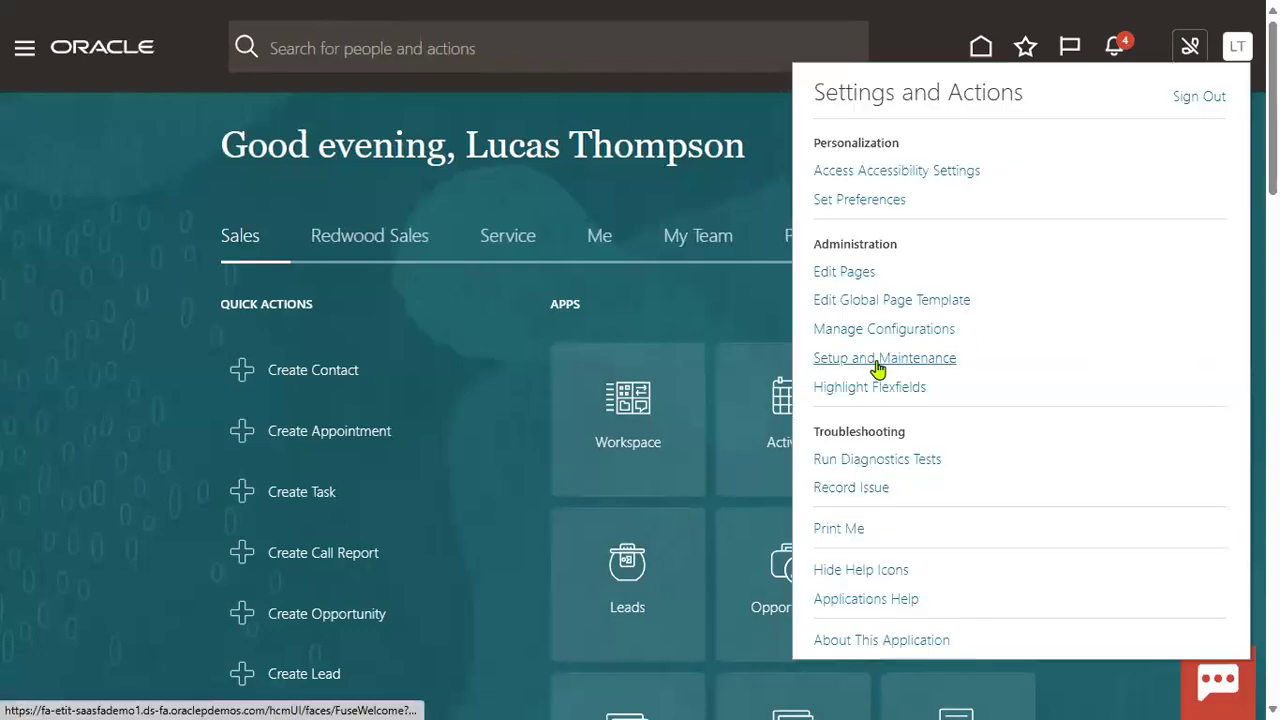
Step: Go to Setup and Maintenance and show the Financials offering's General Ledger tasks
click(876, 362)
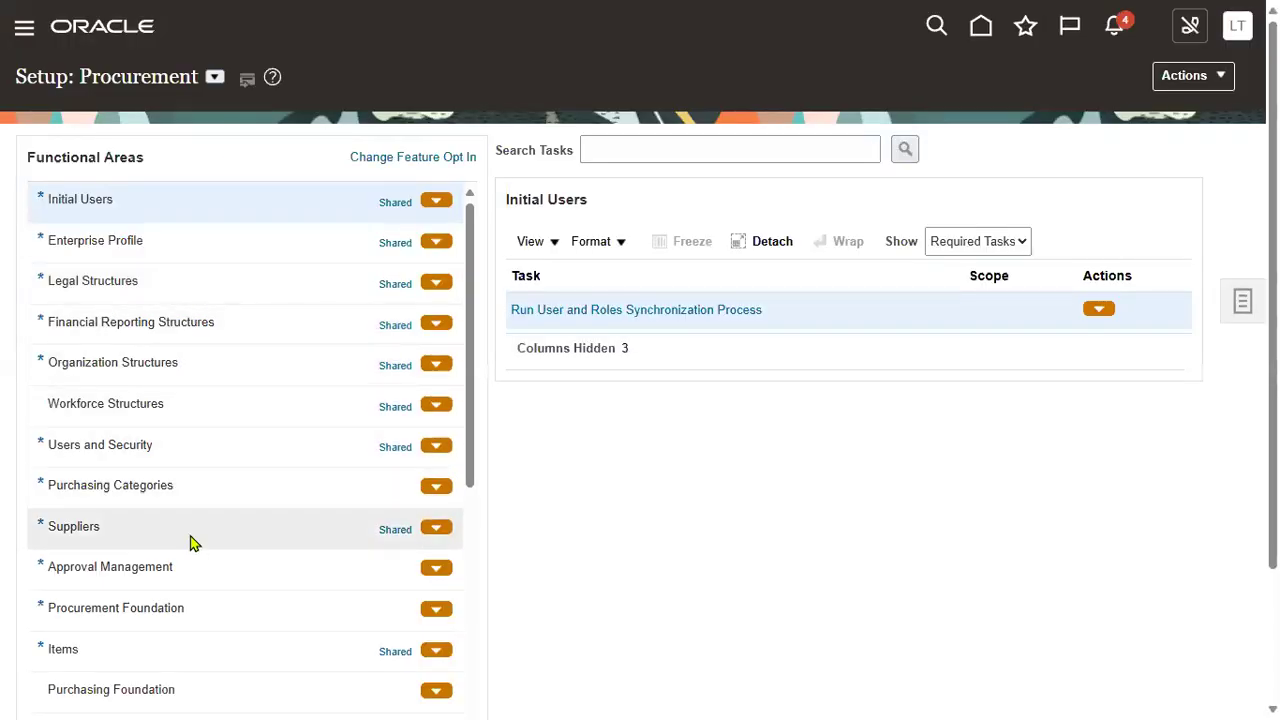
click(215, 77)
click(241, 141)
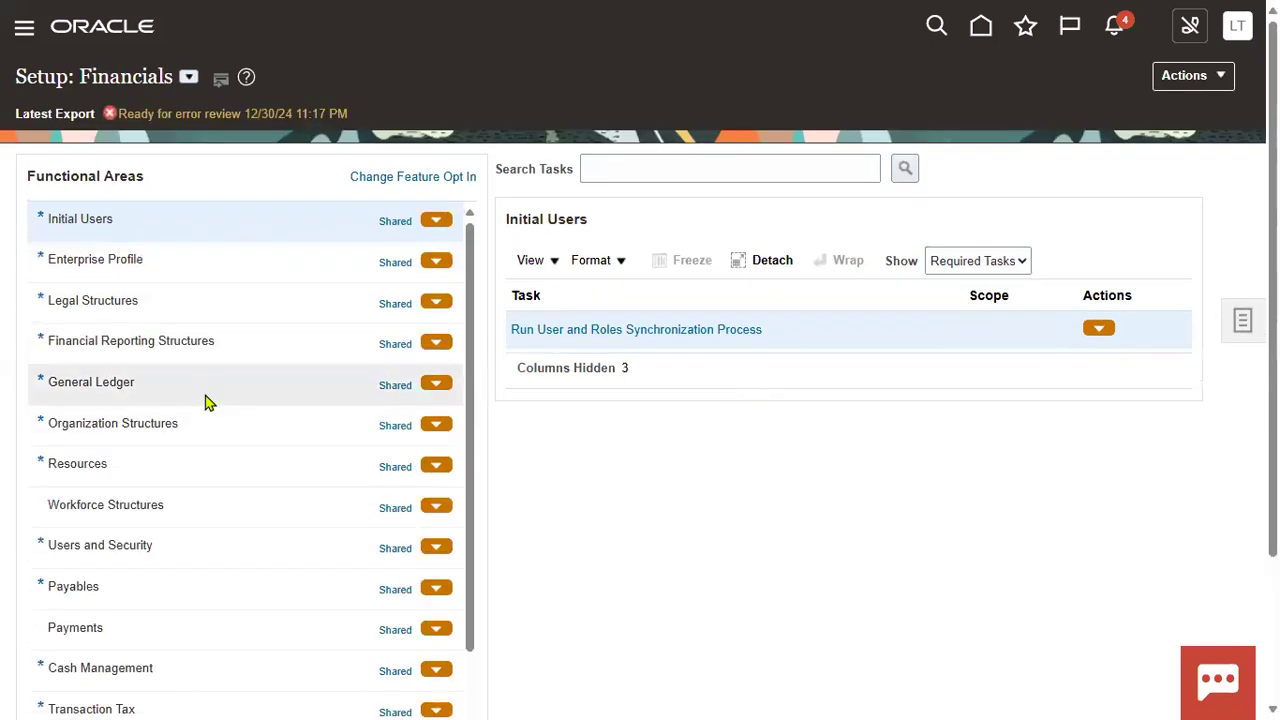
click(205, 400)
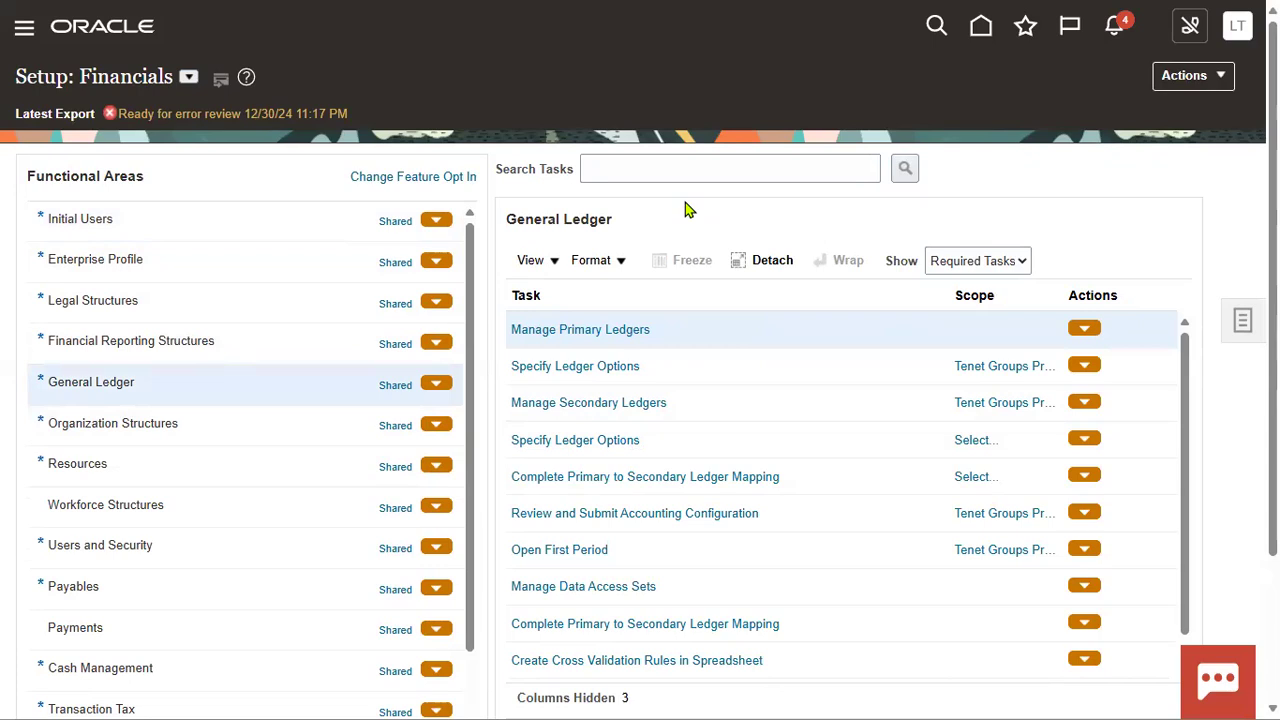
Step: Search setup tasks for 'Manage Led%' and open Manage Ledger Sets
click(606, 171)
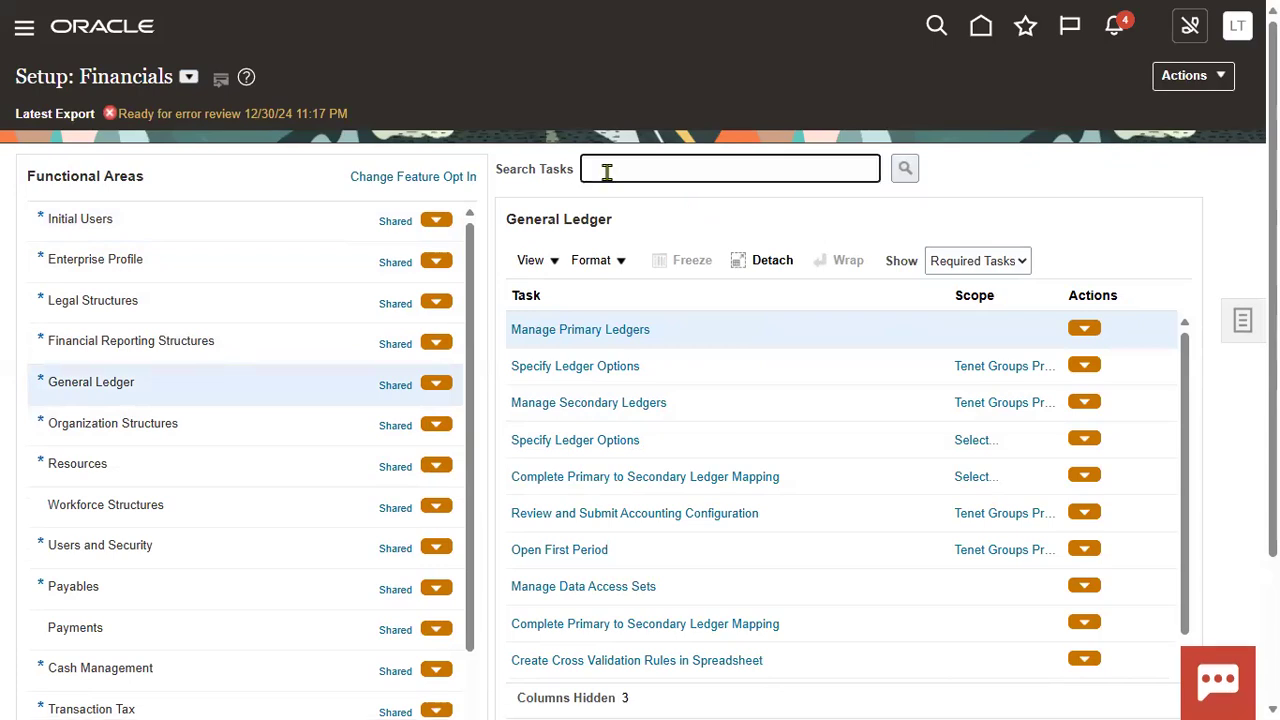
text(Manage Led%)
key(Return)
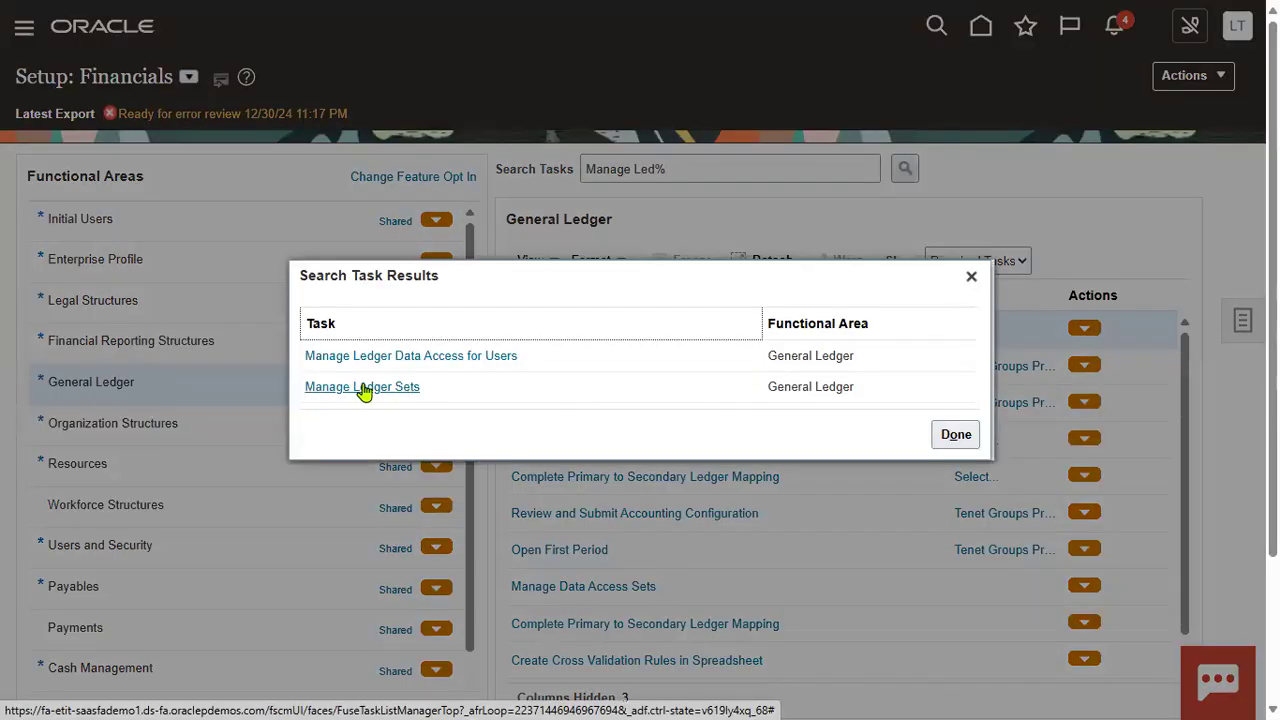
click(366, 389)
Step: Open Manage Ledger Sets, cancel the accidental Create Ledger Set form, and review the list
click(604, 331)
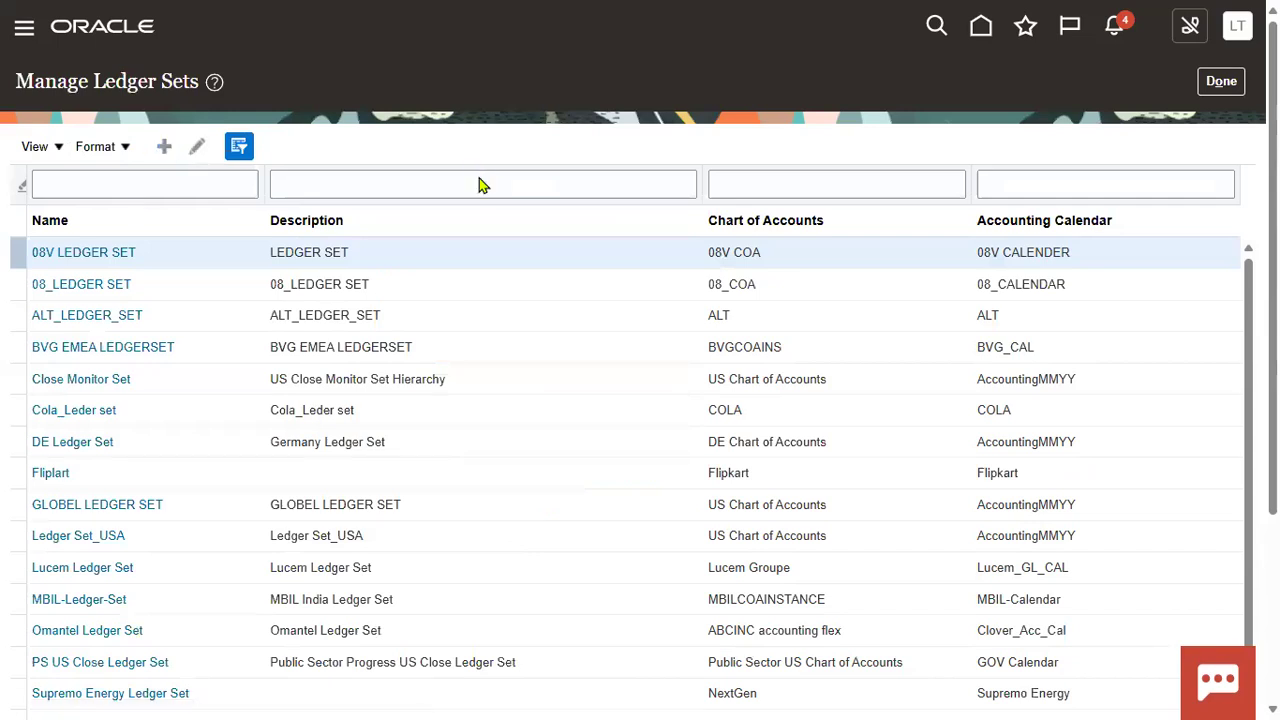
click(467, 150)
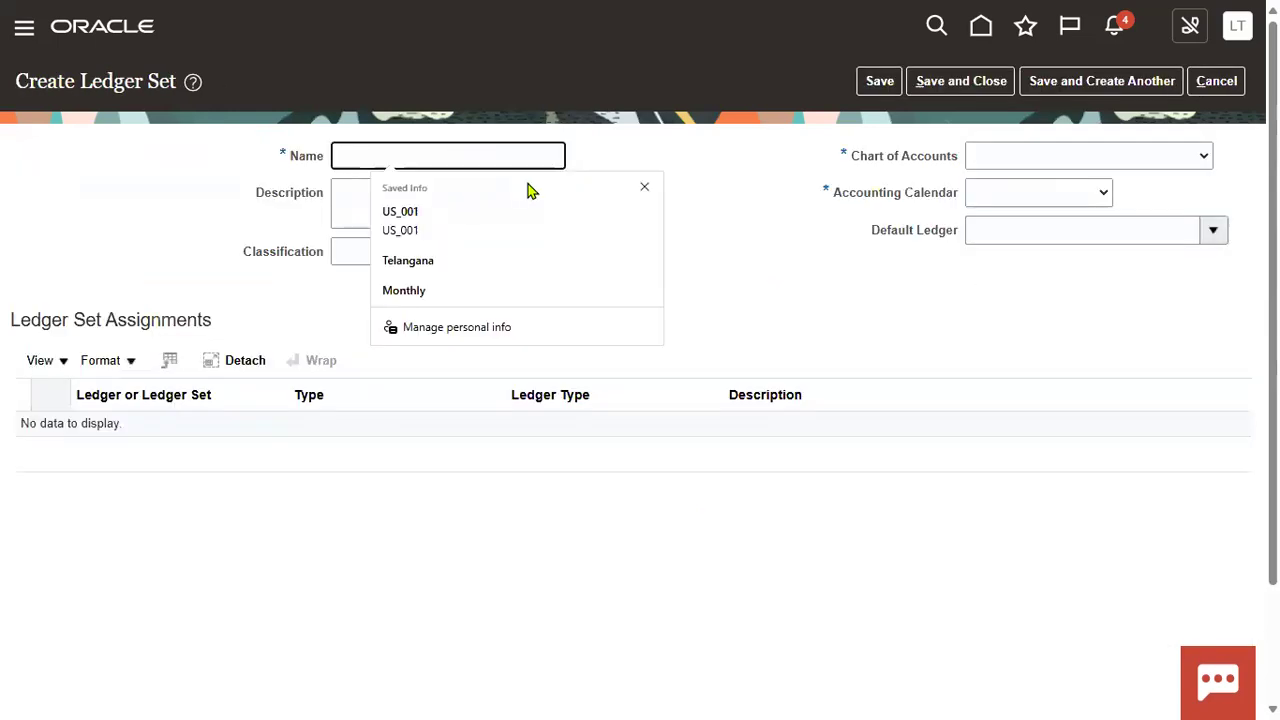
click(717, 171)
click(1214, 83)
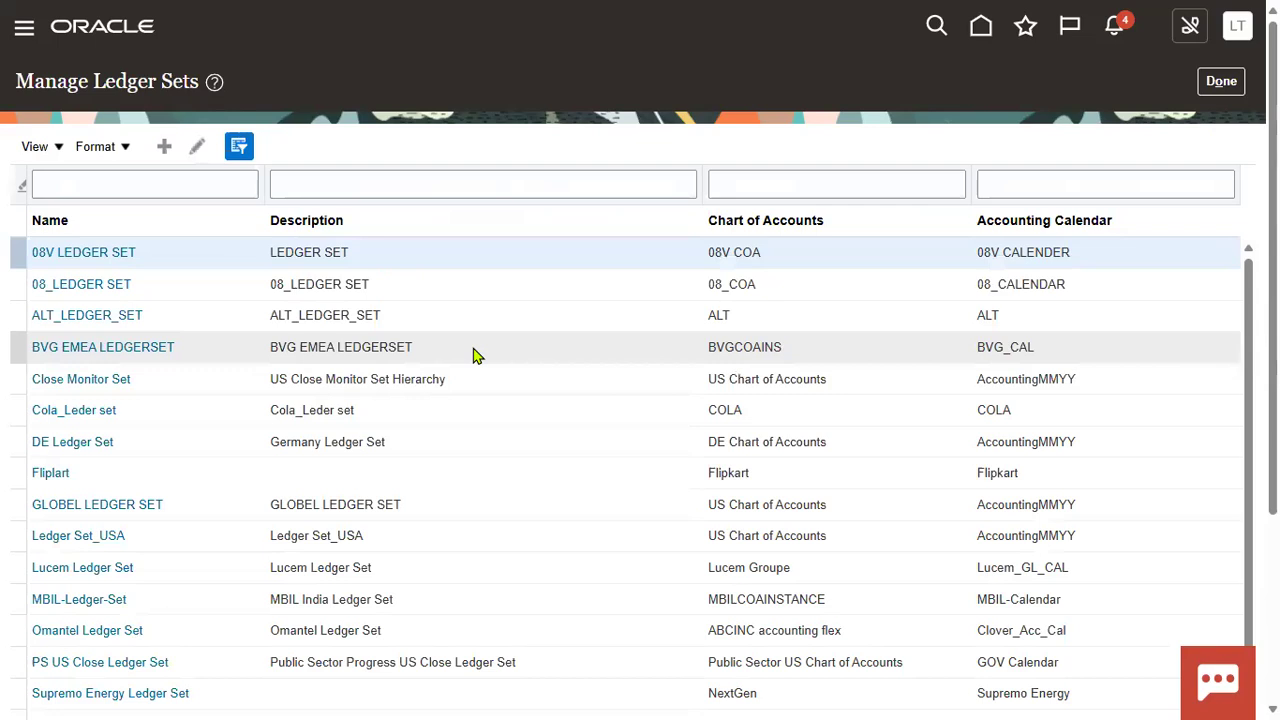
scroll(476, 420, down, 1)
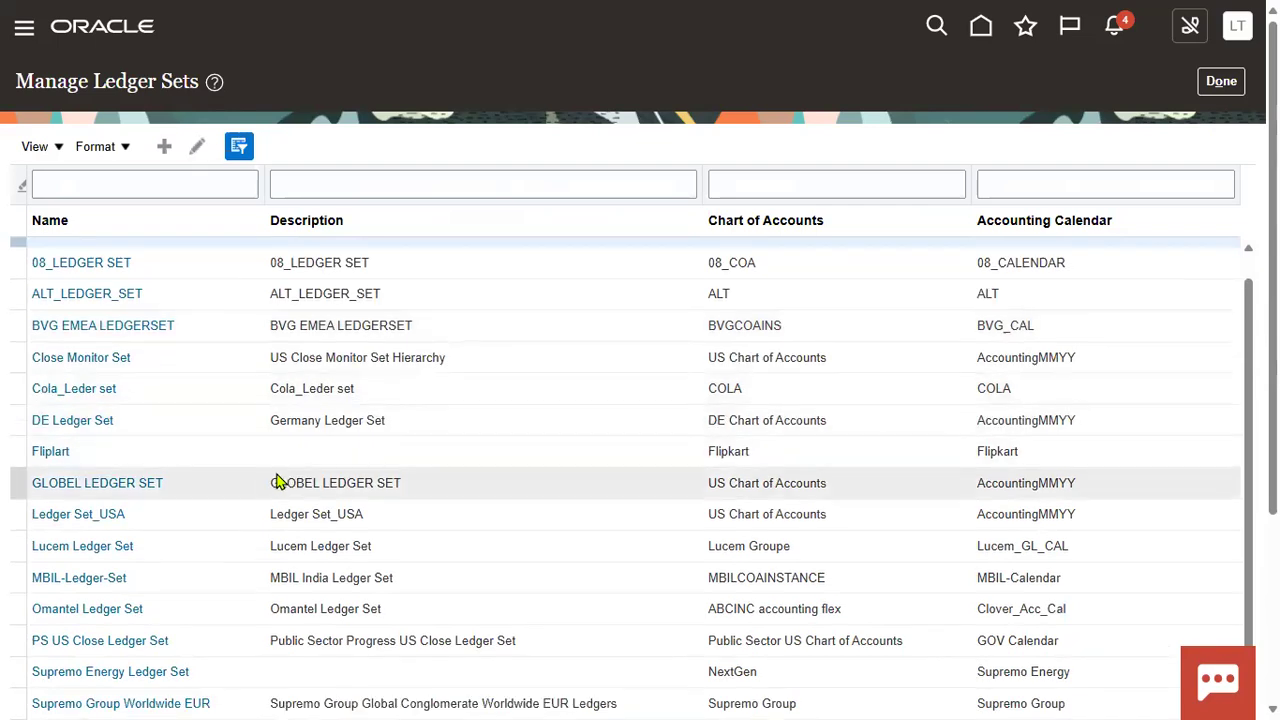
scroll(548, 395, up, 1)
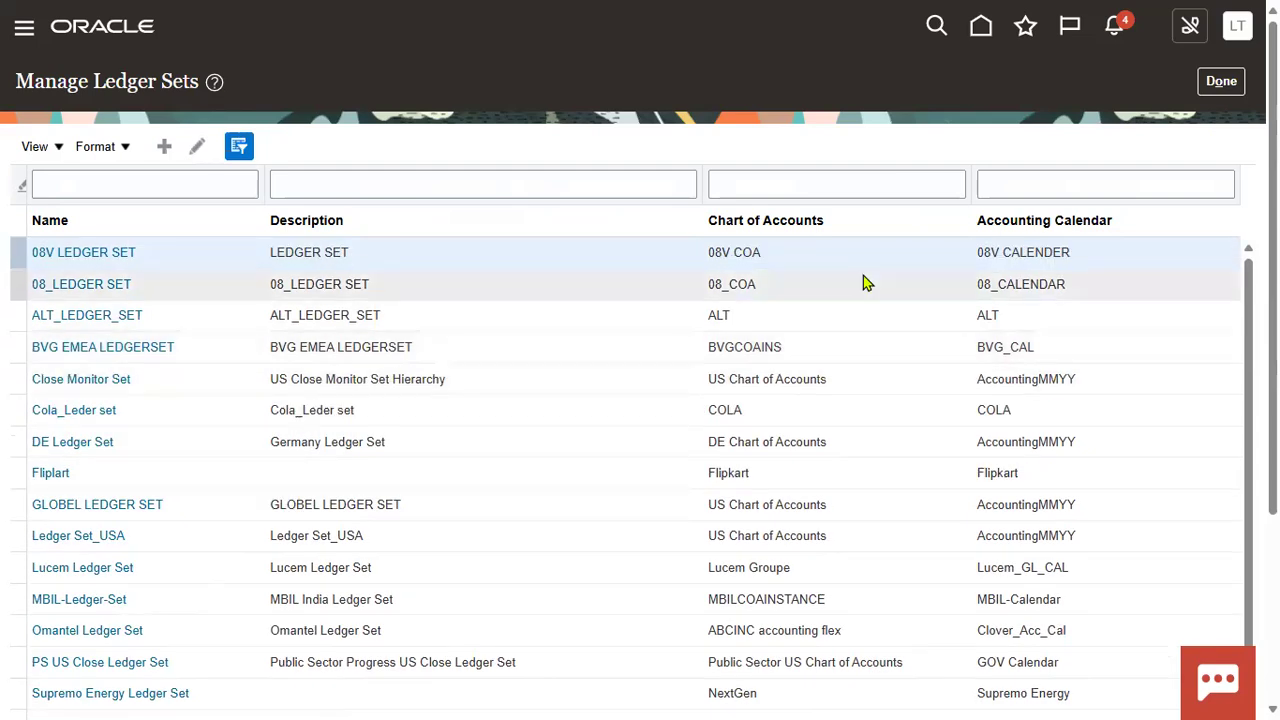
click(786, 186)
text(US)
key(Return)
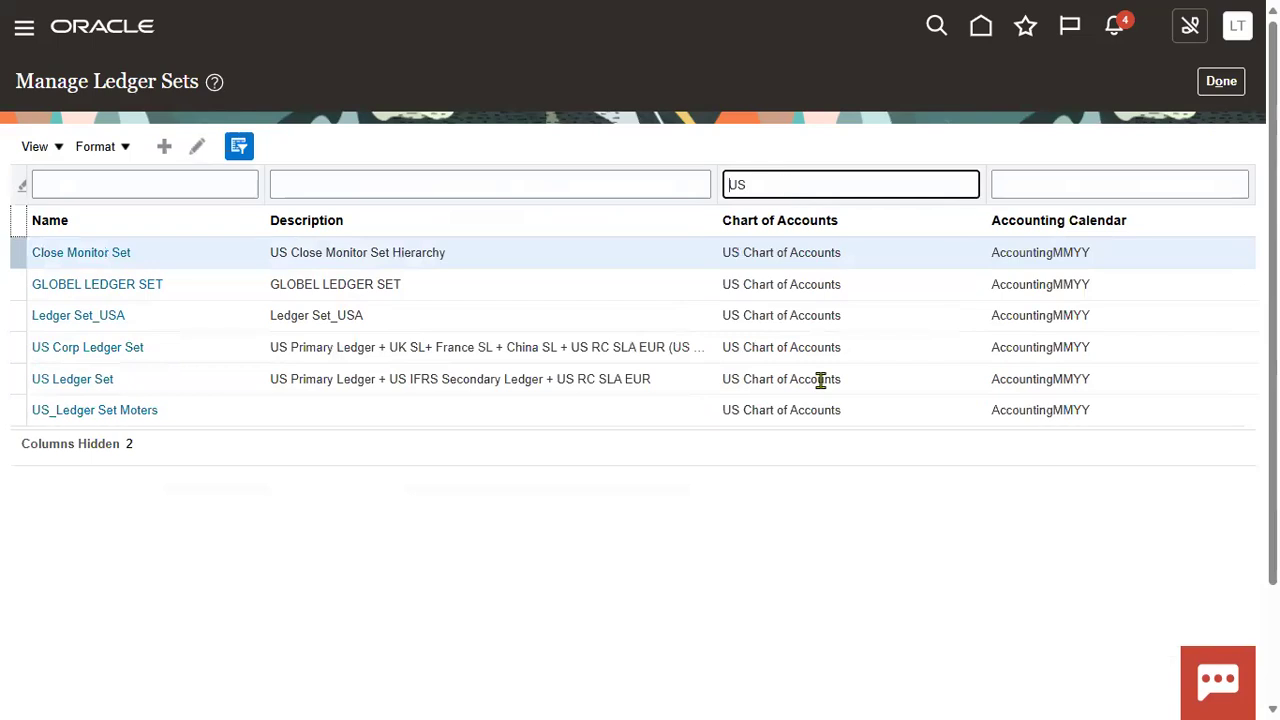
click(239, 146)
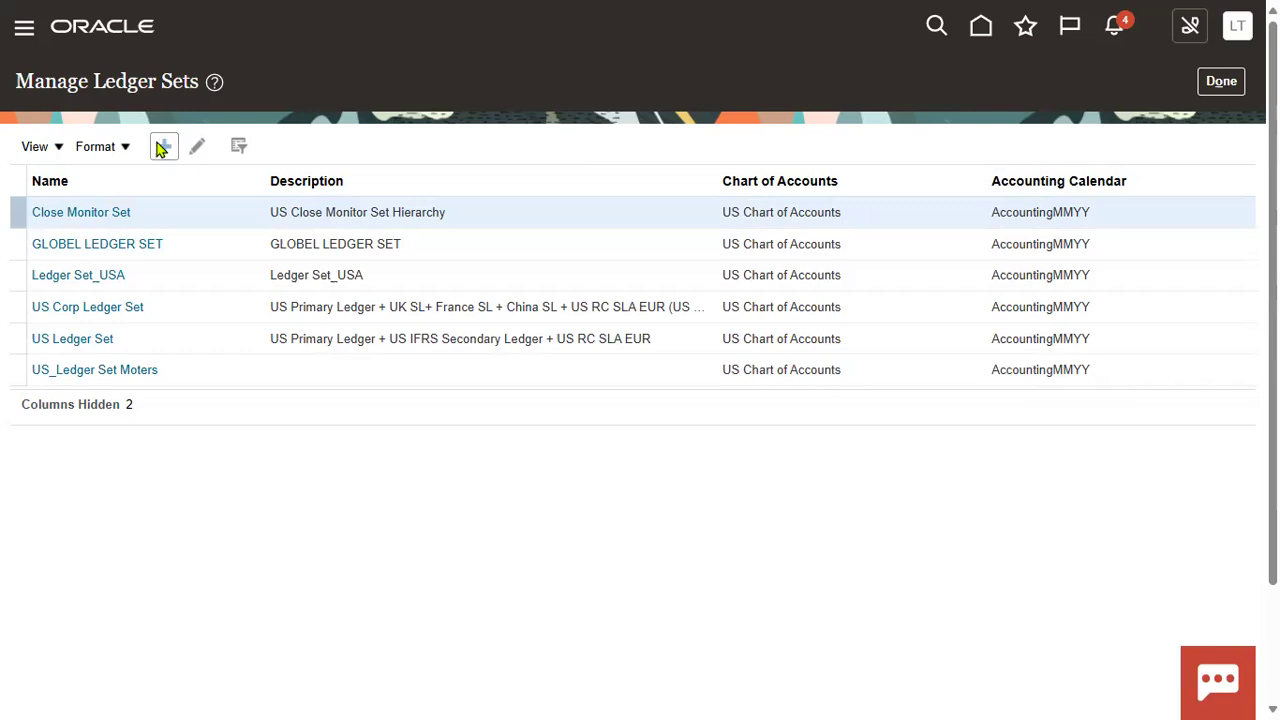
click(248, 147)
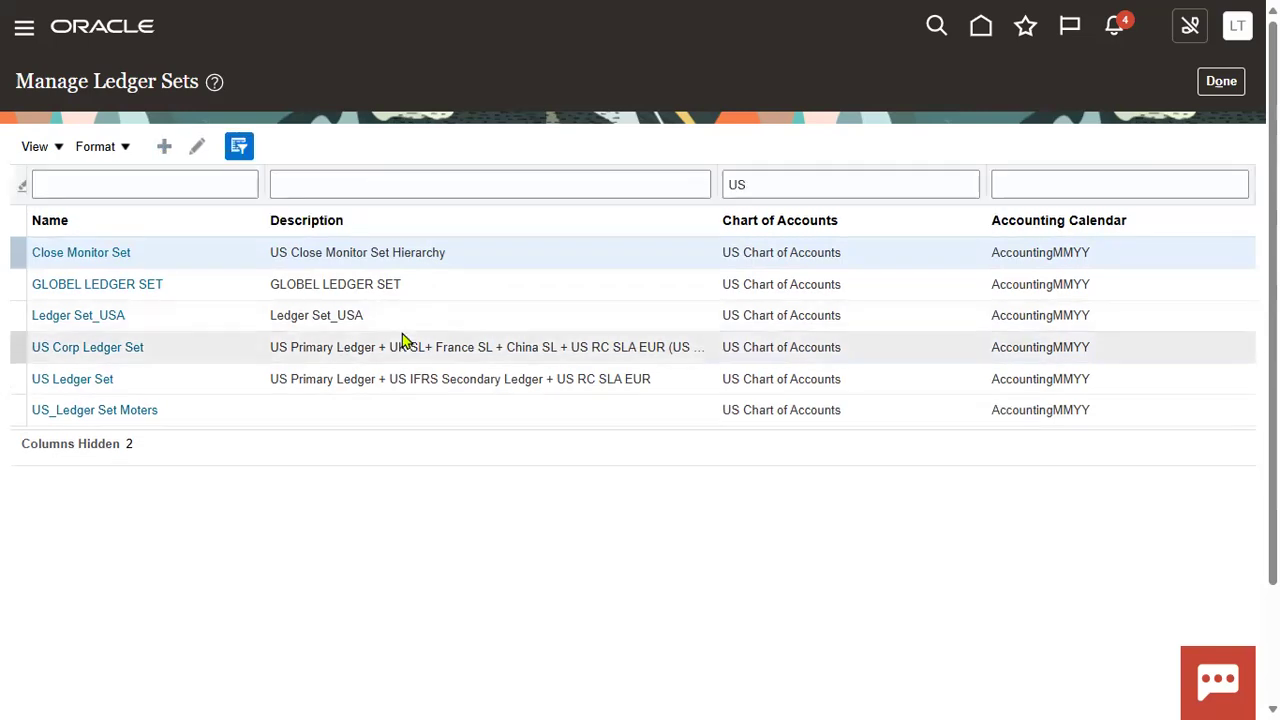
click(240, 147)
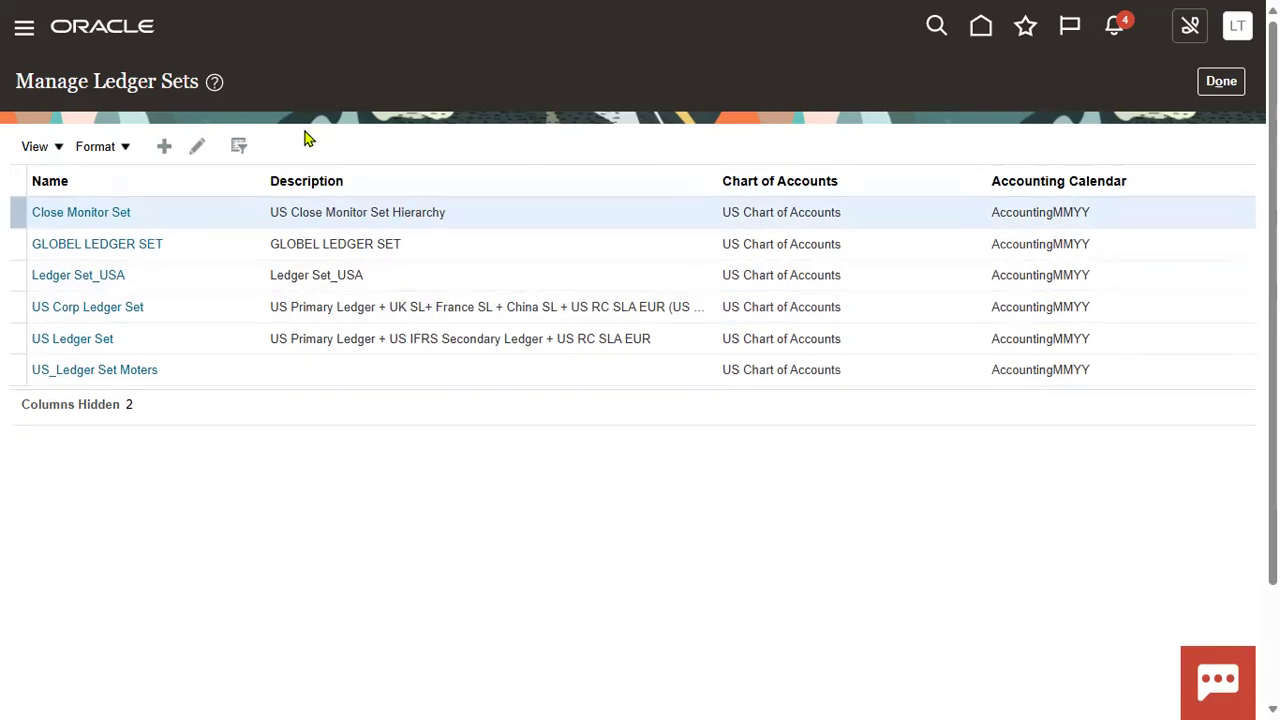
click(240, 147)
click(809, 185)
key(BackSpace)
key(BackSpace)
key(Return)
scroll(766, 434, down, 1)
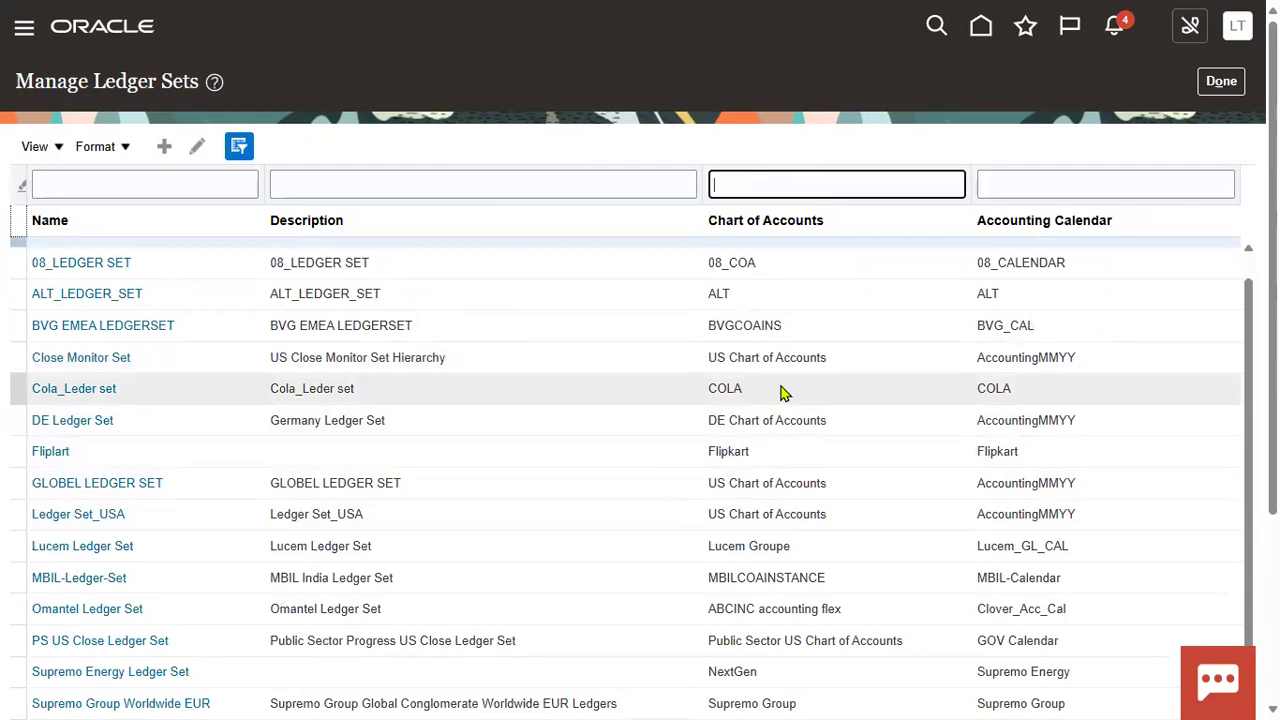
scroll(783, 392, down, 3)
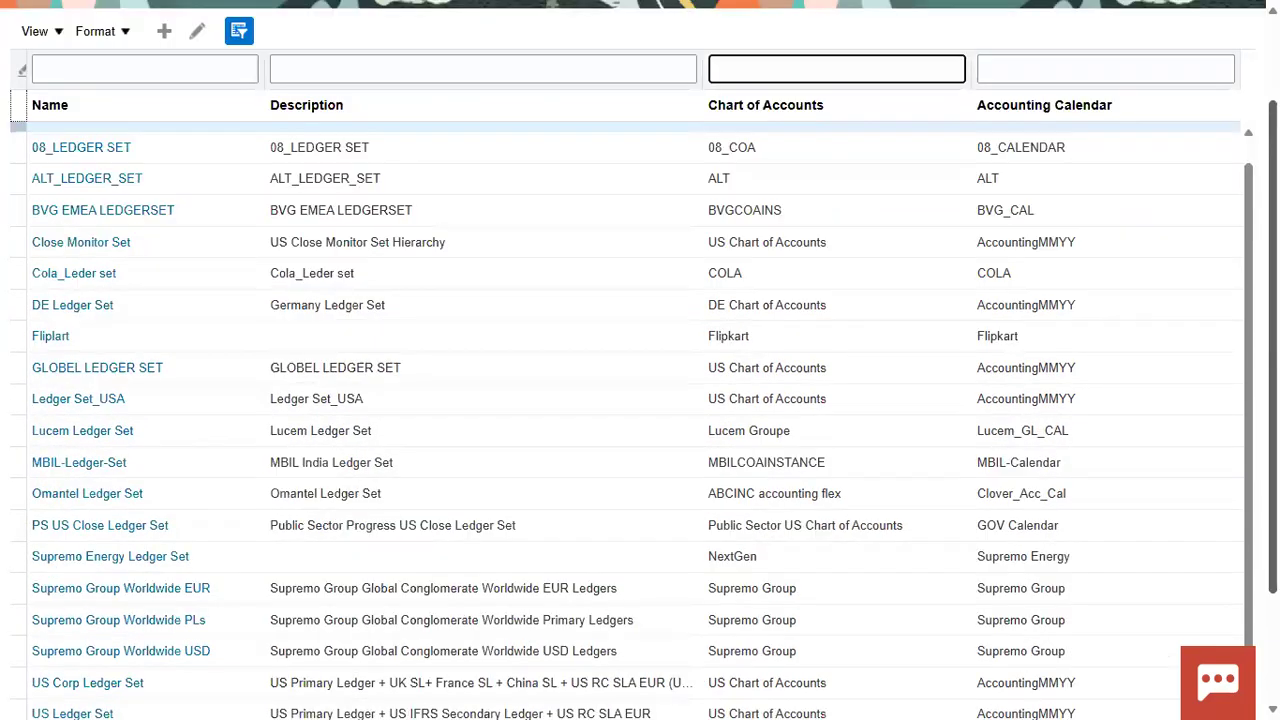
scroll(633, 300, up, 1)
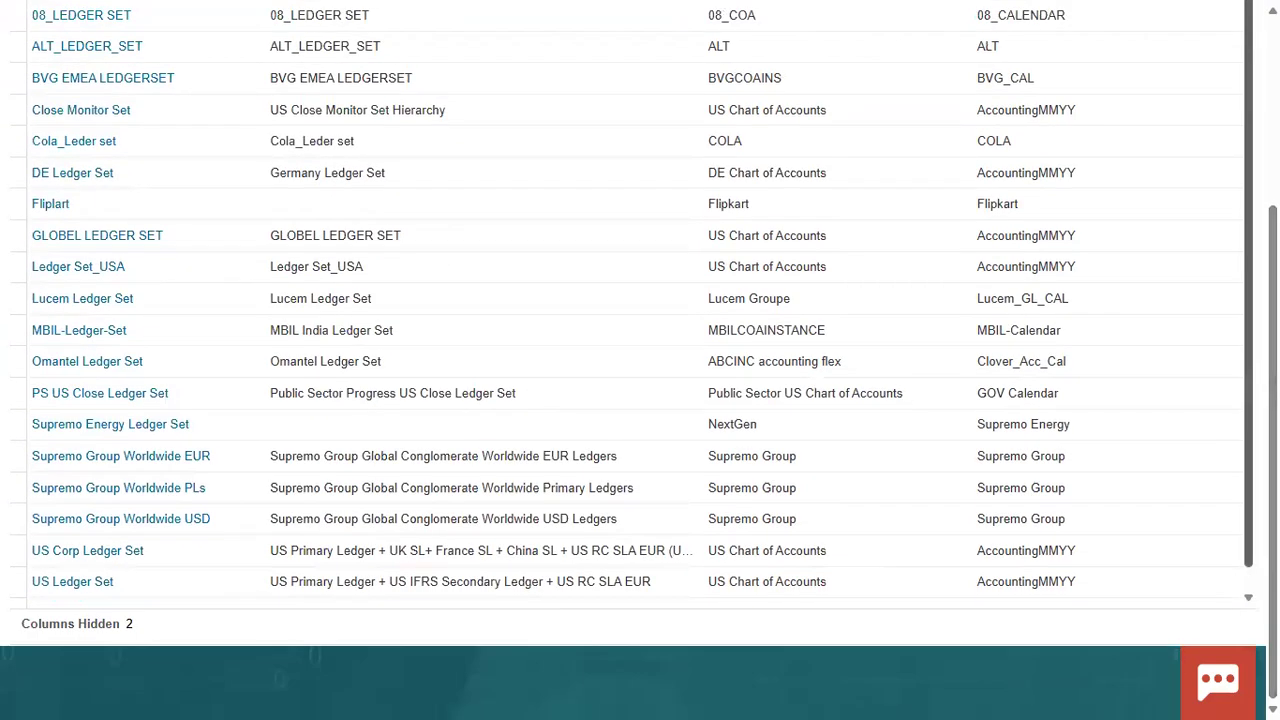
scroll(1138, 162, up, 5)
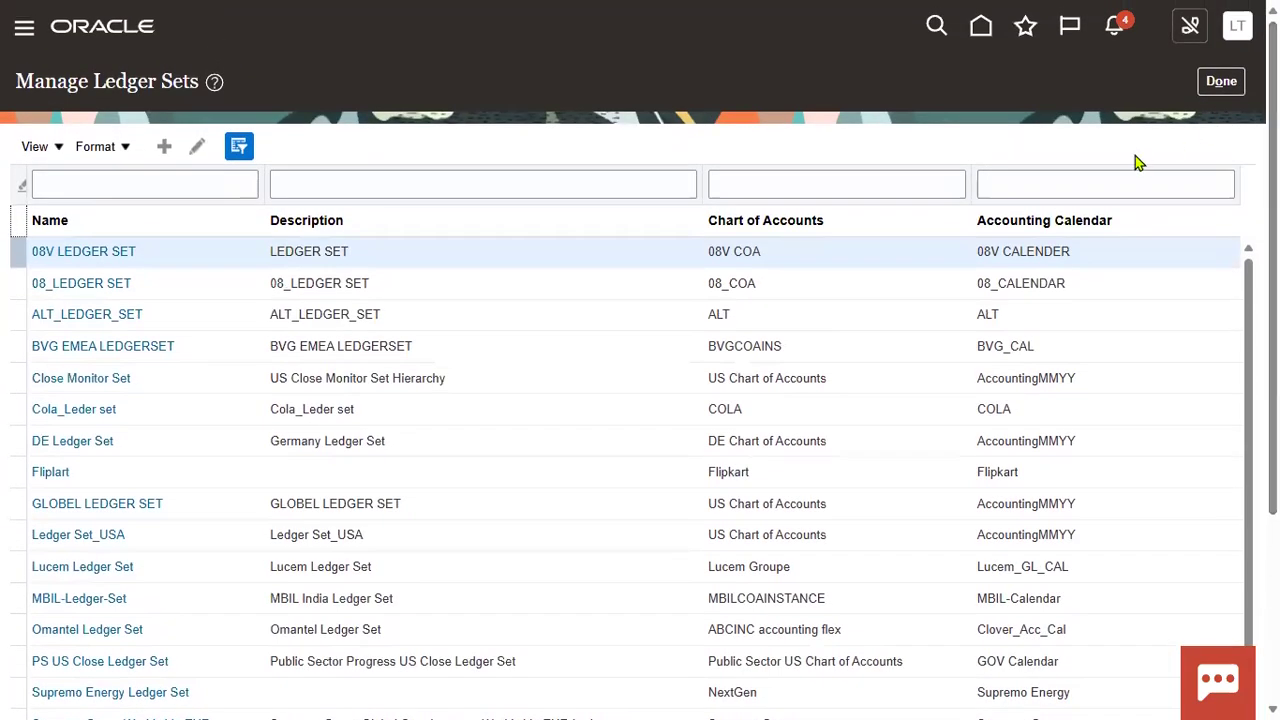